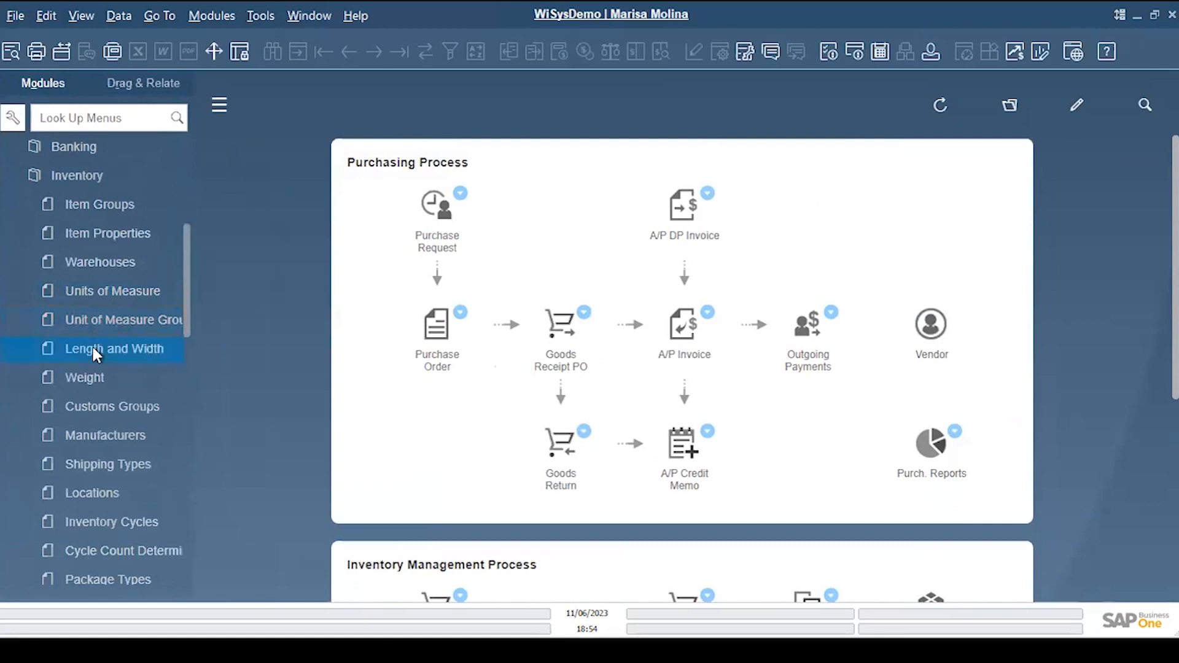
# Open the inventory setup windows for Length and Width and for Weight, and arrange them so both can be read
pyautogui.click(124, 349)
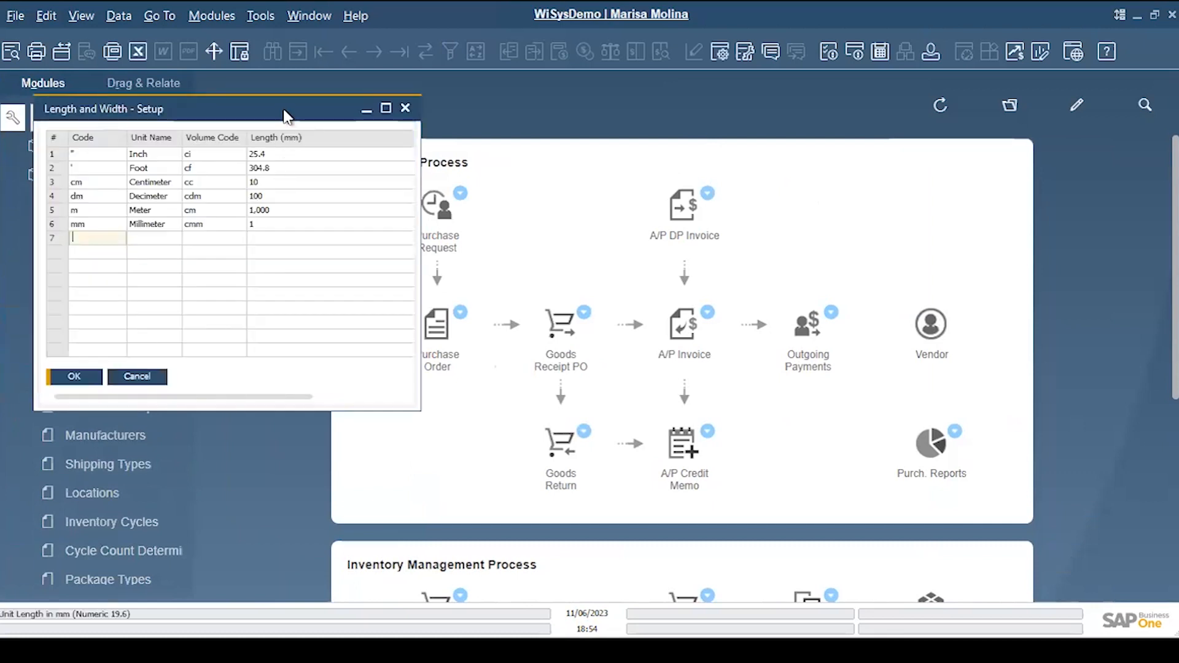
pyautogui.moveTo(342, 103); pyautogui.dragTo(553, 113)
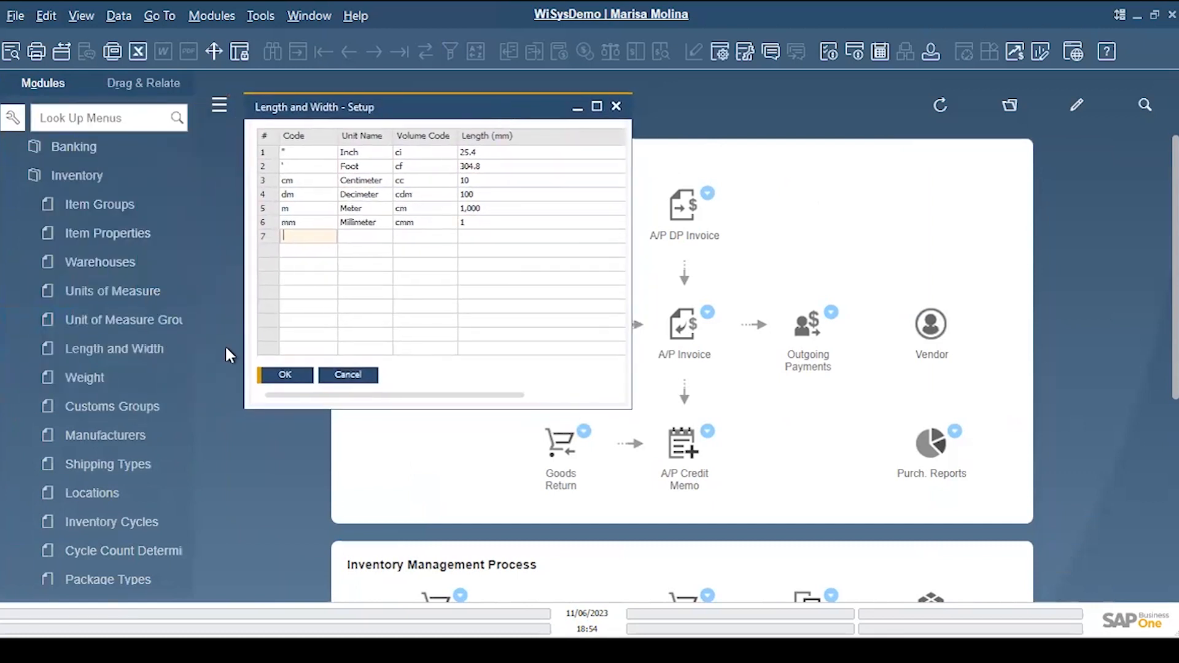
pyautogui.click(91, 379)
pyautogui.moveTo(531, 106); pyautogui.dragTo(813, 135)
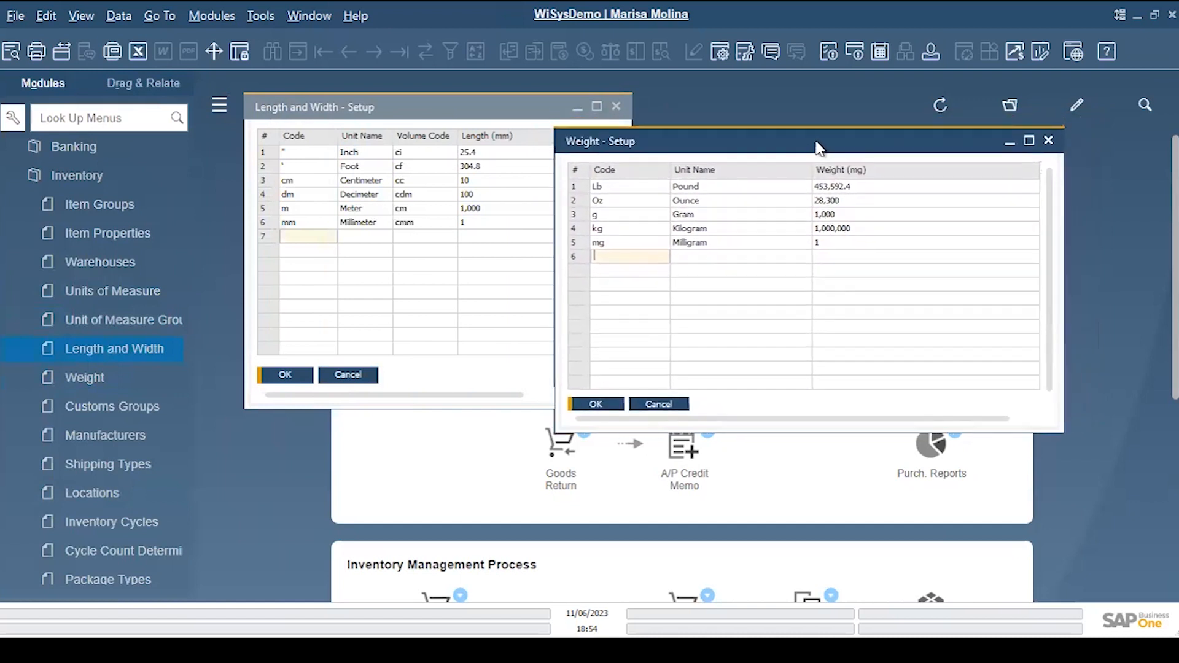
# Examine the millimeter length value and the milligram weight value, and close both setup windows without changes
pyautogui.click(268, 224)
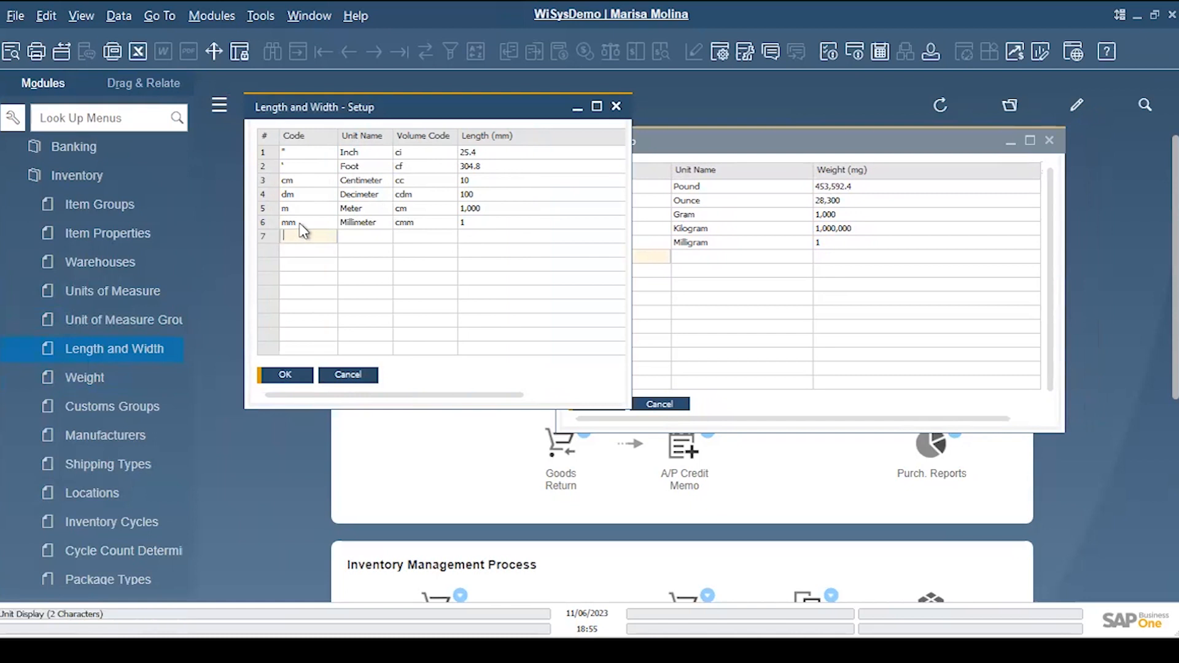
pyautogui.click(484, 223)
pyautogui.click(485, 223)
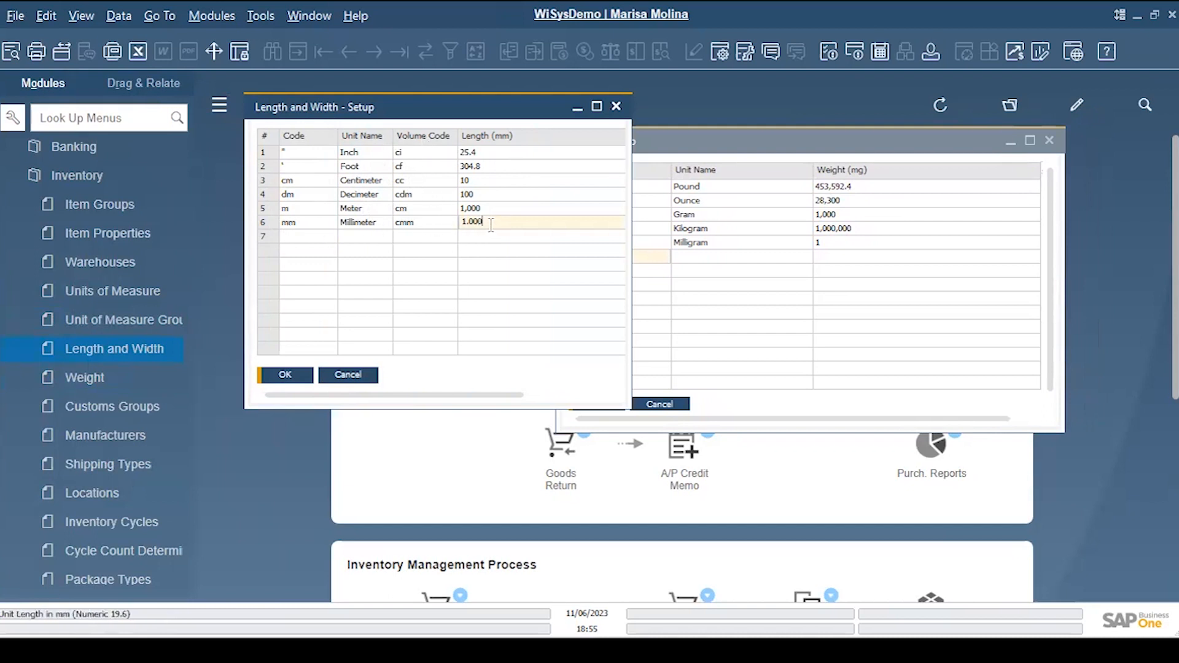
pyautogui.click(736, 145)
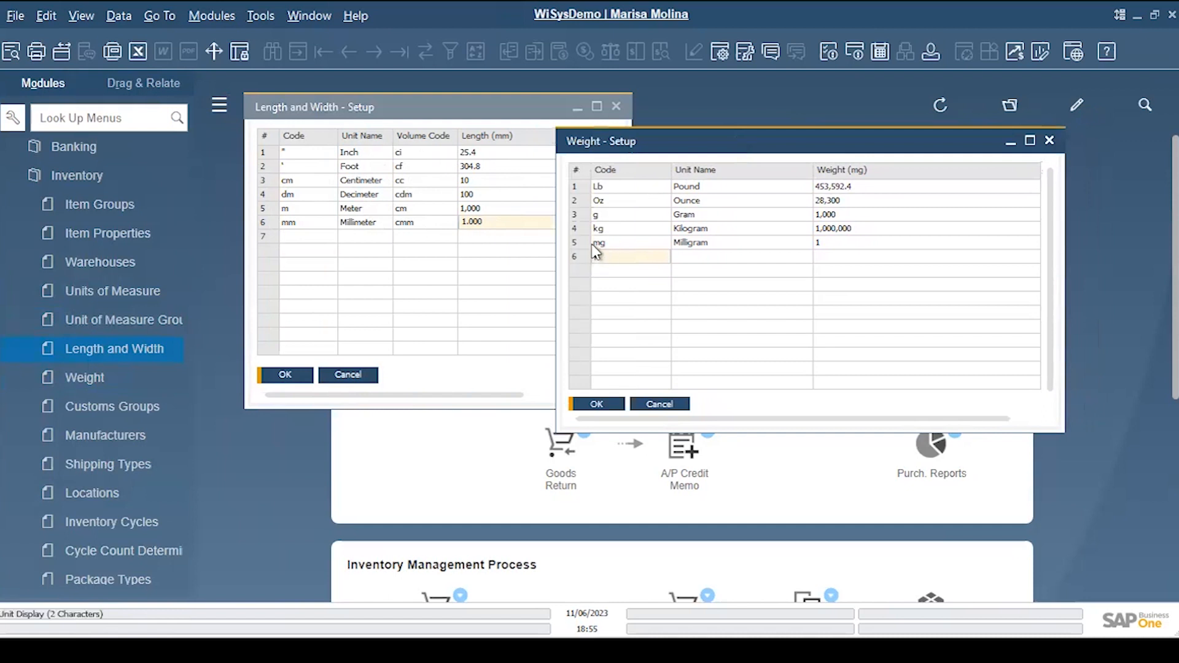
pyautogui.click(839, 243)
pyautogui.click(841, 244)
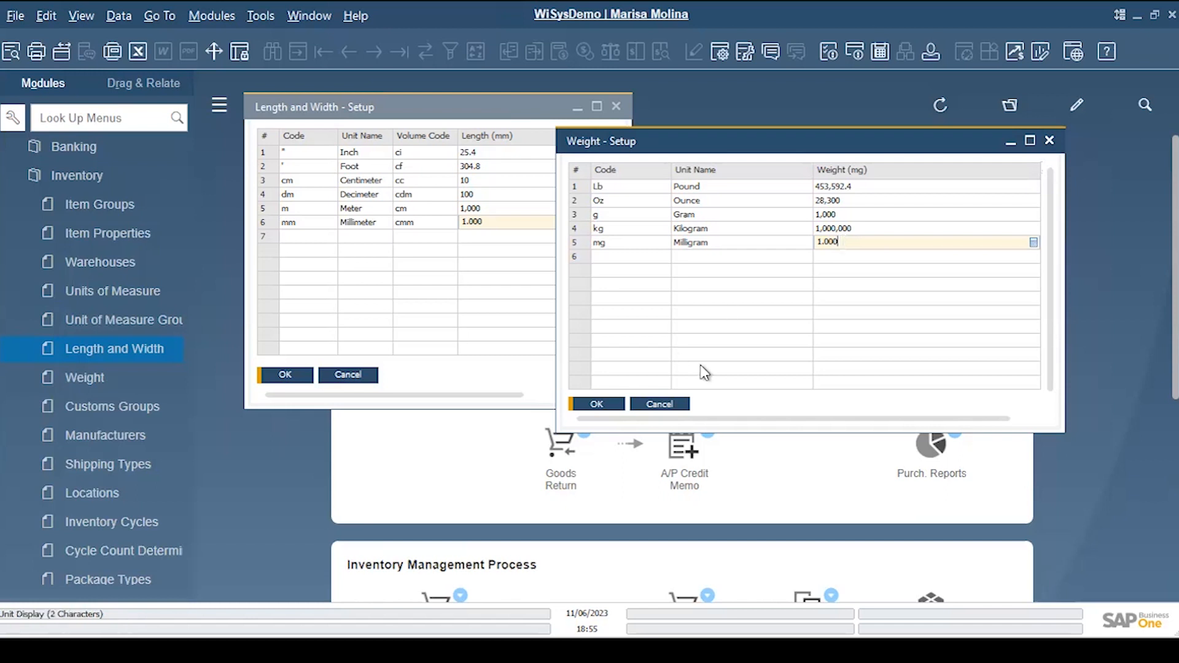
pyautogui.click(675, 406)
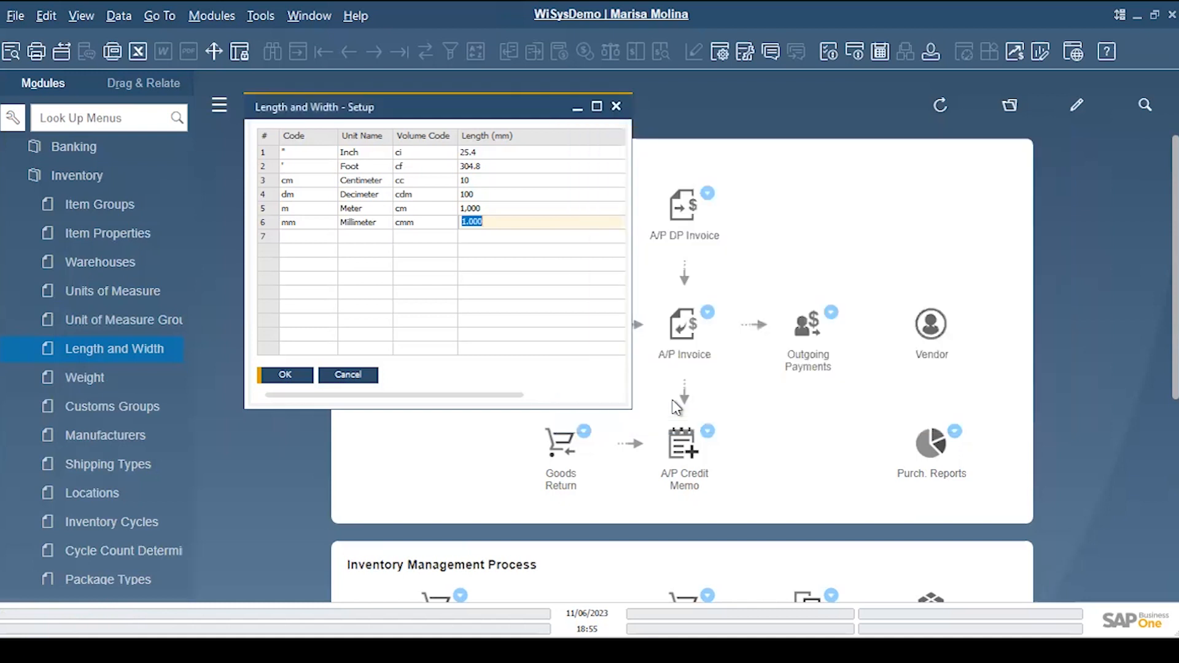
pyautogui.click(363, 377)
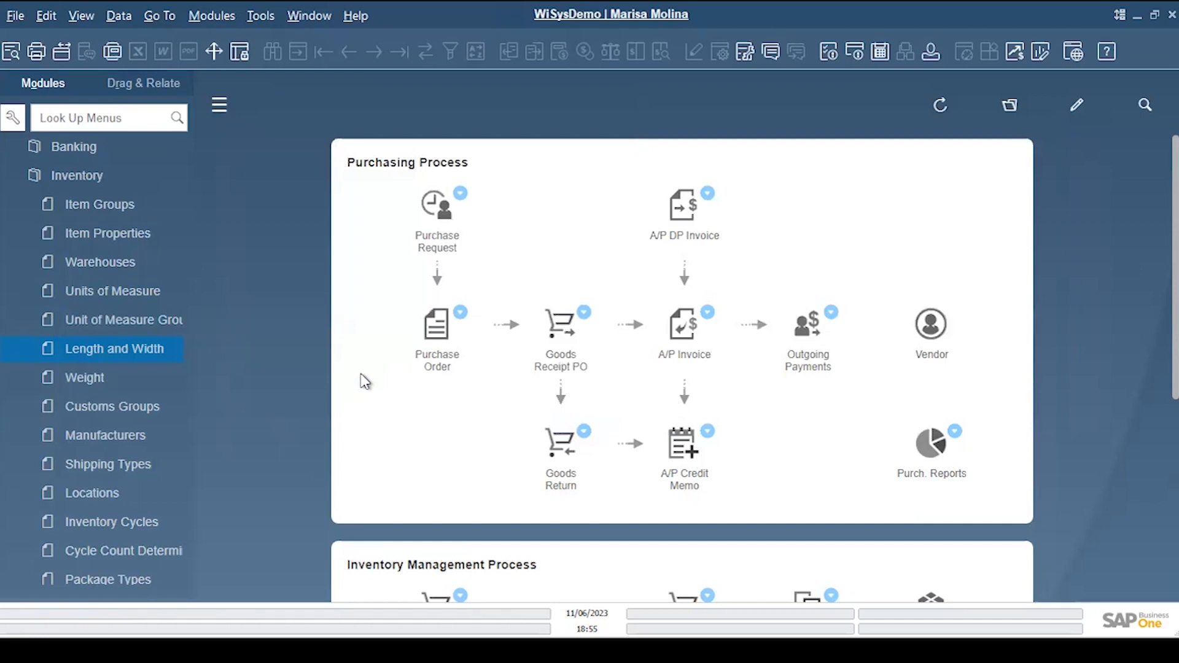
# Open the Customs Groups setup and widen its window to show the allocation and expense account columns
pyautogui.click(92, 405)
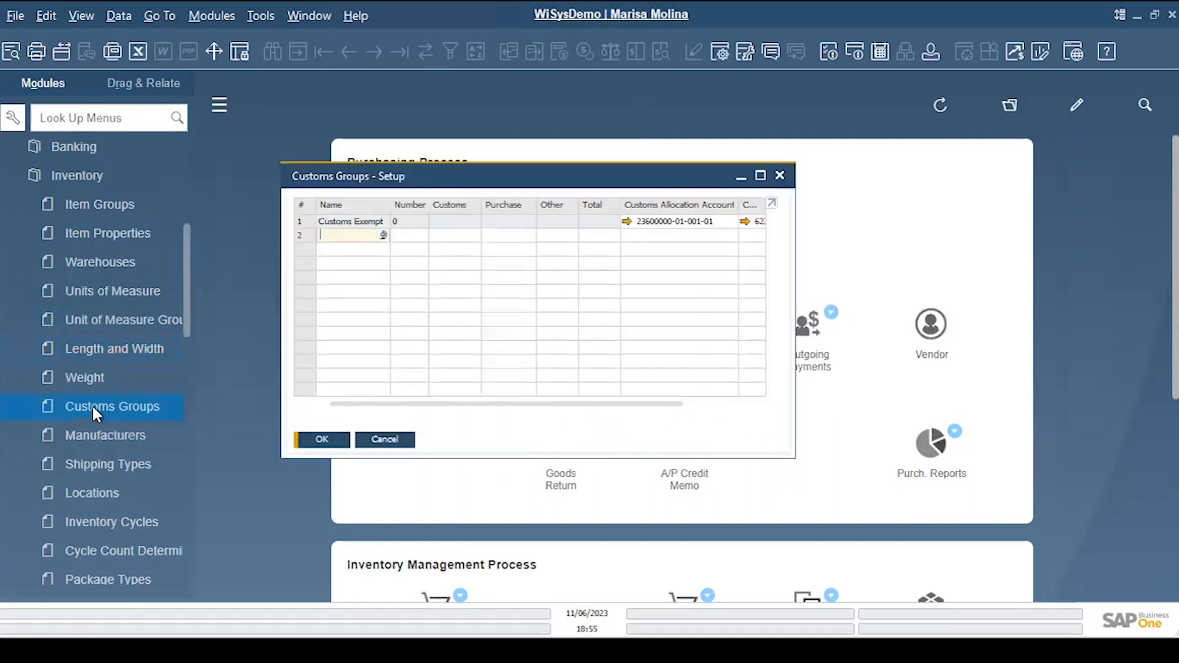
pyautogui.moveTo(477, 178); pyautogui.dragTo(478, 127)
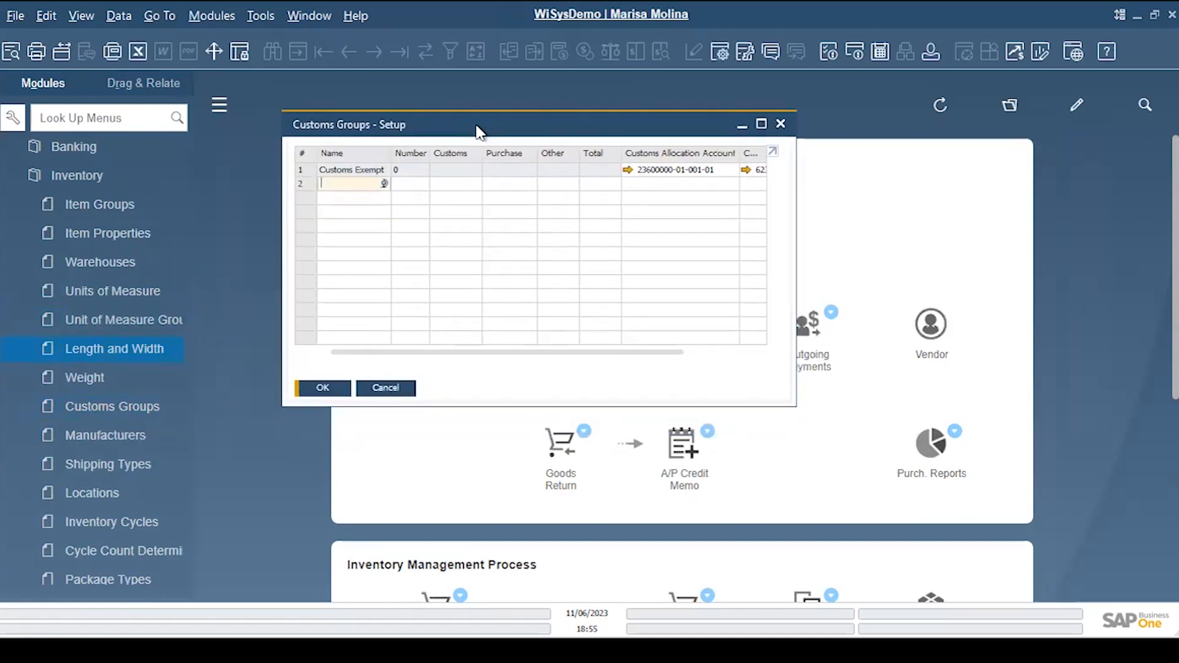
pyautogui.moveTo(796, 254); pyautogui.dragTo(1045, 278)
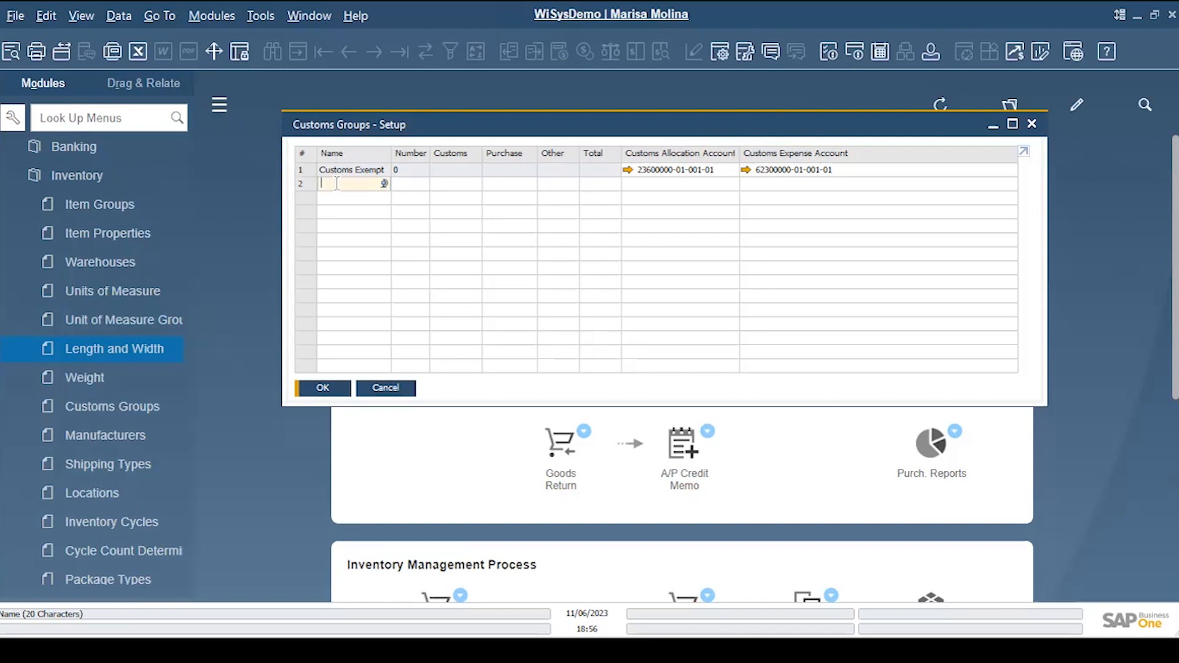
# Try out a customs group row named 0.001.963 with customs 5, purchase 0.6 and other 0.2, and discard it
pyautogui.write('0.001')
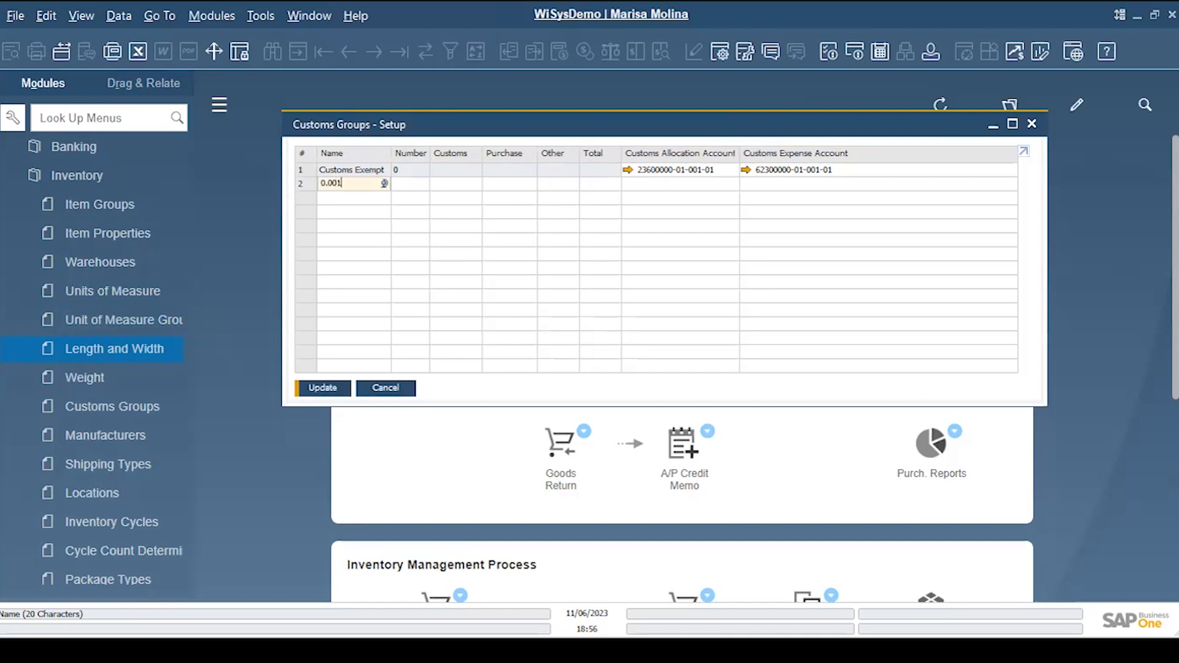
pyautogui.write('.963')
pyautogui.click(421, 183)
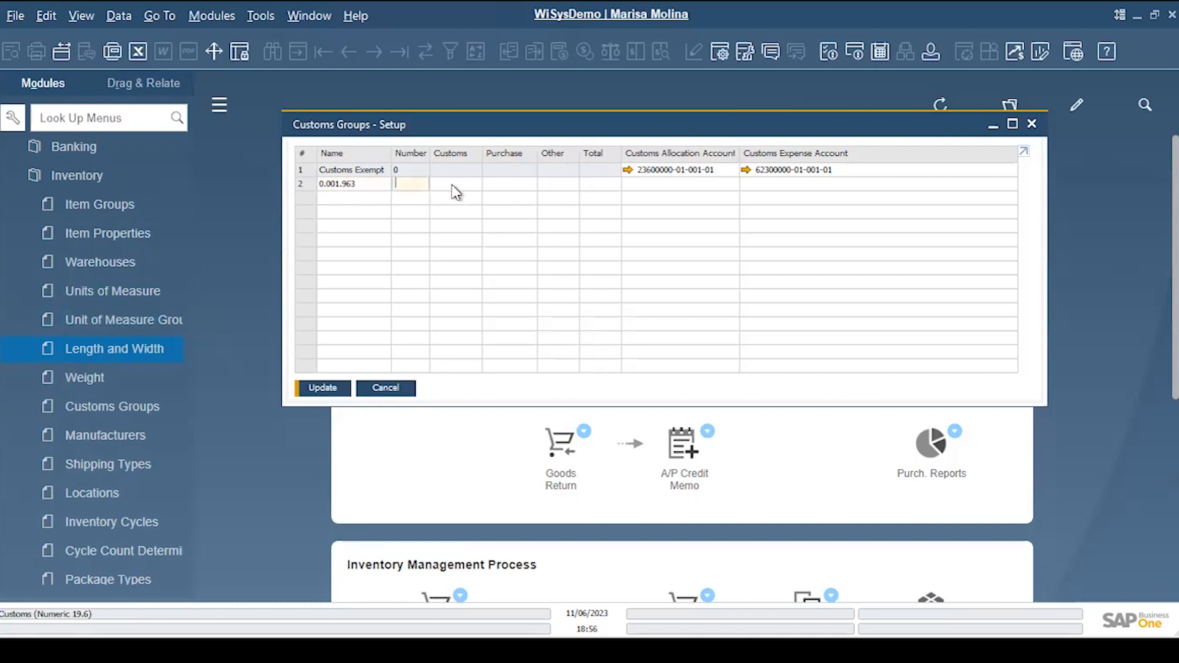
pyautogui.click(454, 184)
pyautogui.write('5')
pyautogui.click(519, 184)
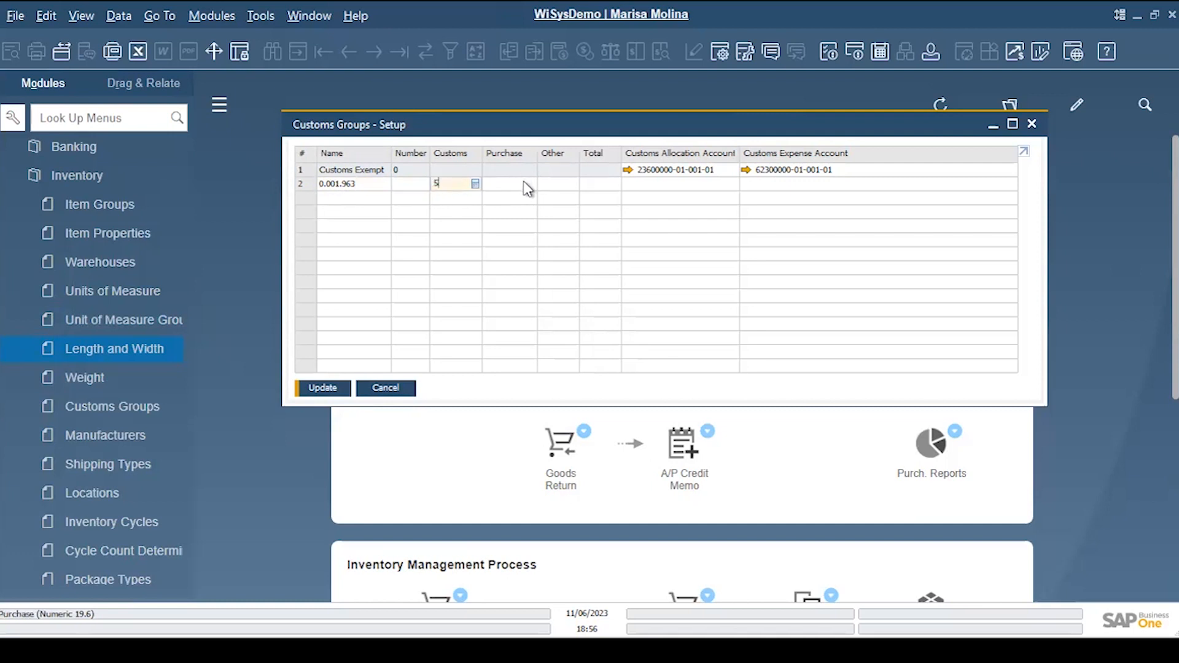
pyautogui.write('0.6')
pyautogui.click(559, 184)
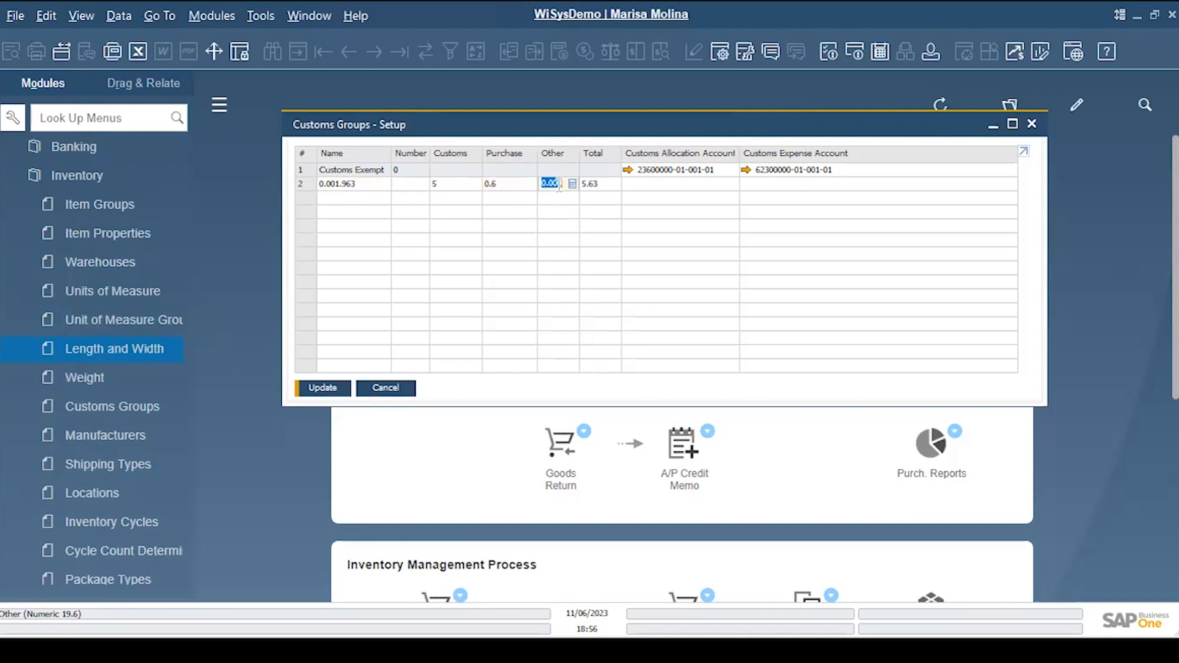
pyautogui.write('0.2')
pyautogui.press('Tab')
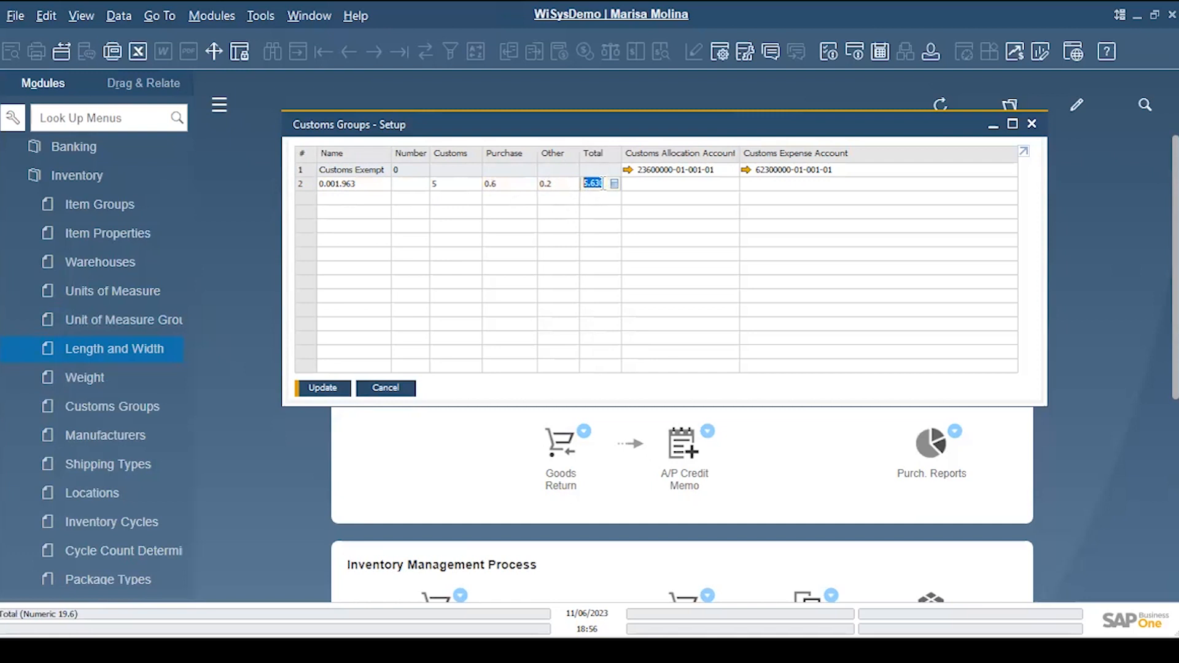
pyautogui.click(647, 183)
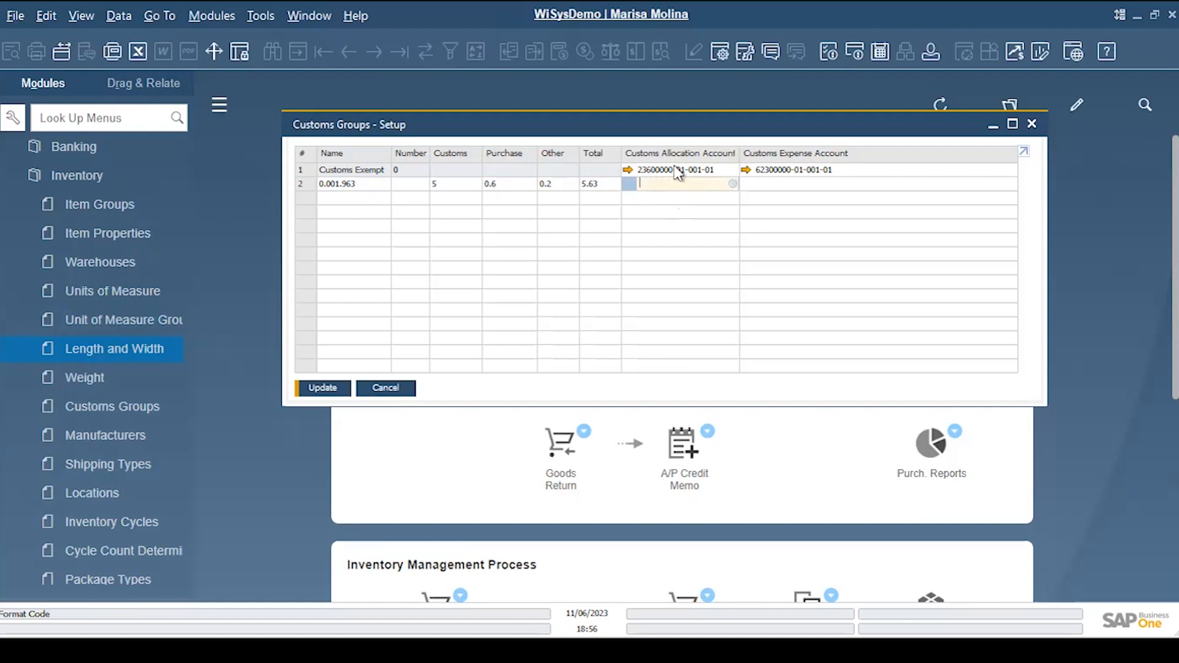
pyautogui.click(387, 388)
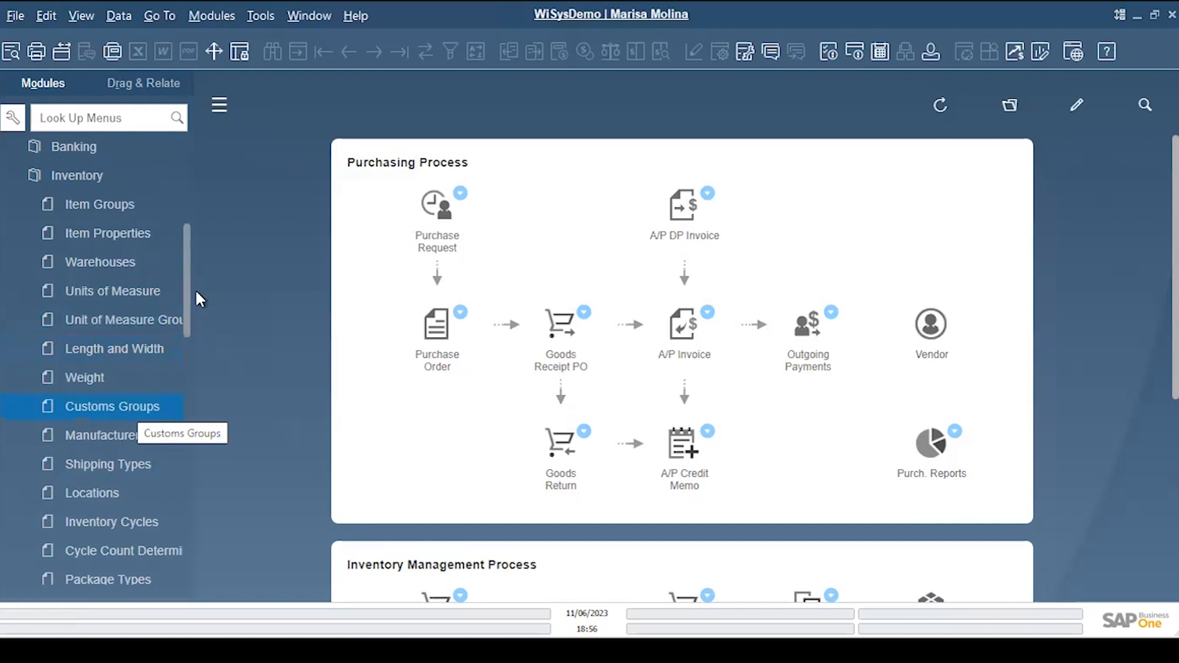
# Collapse the Inventory and Setup menu branches and open General Settings under System Initialization
pyautogui.click(85, 172)
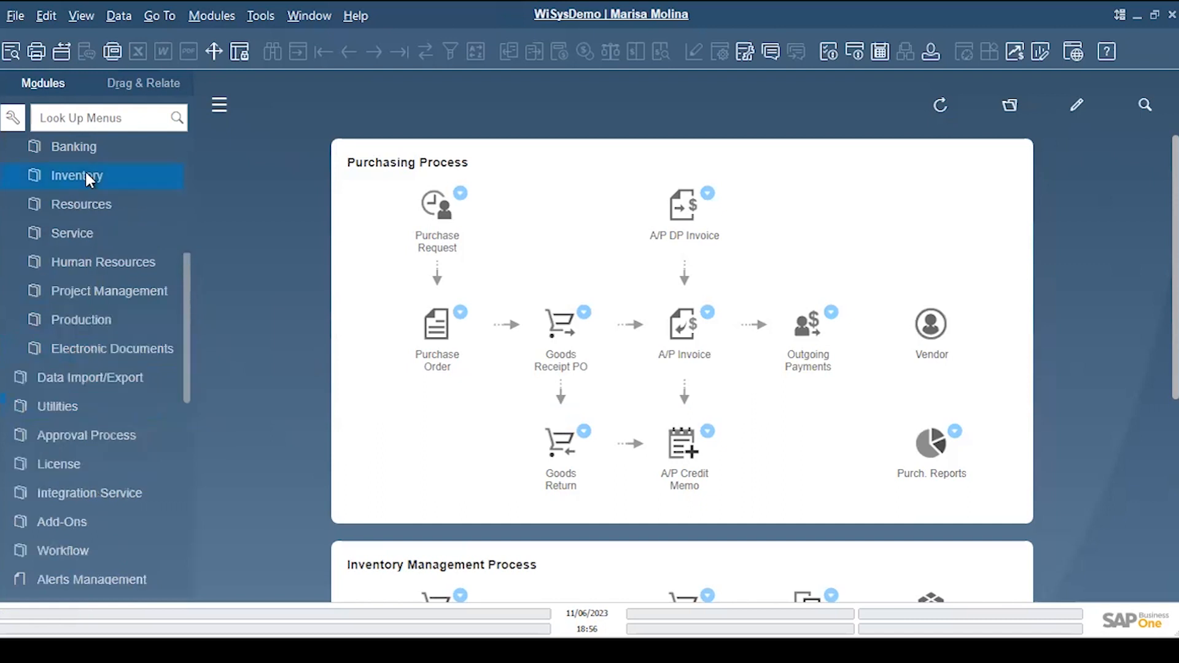
pyautogui.moveTo(186, 274); pyautogui.dragTo(190, 145)
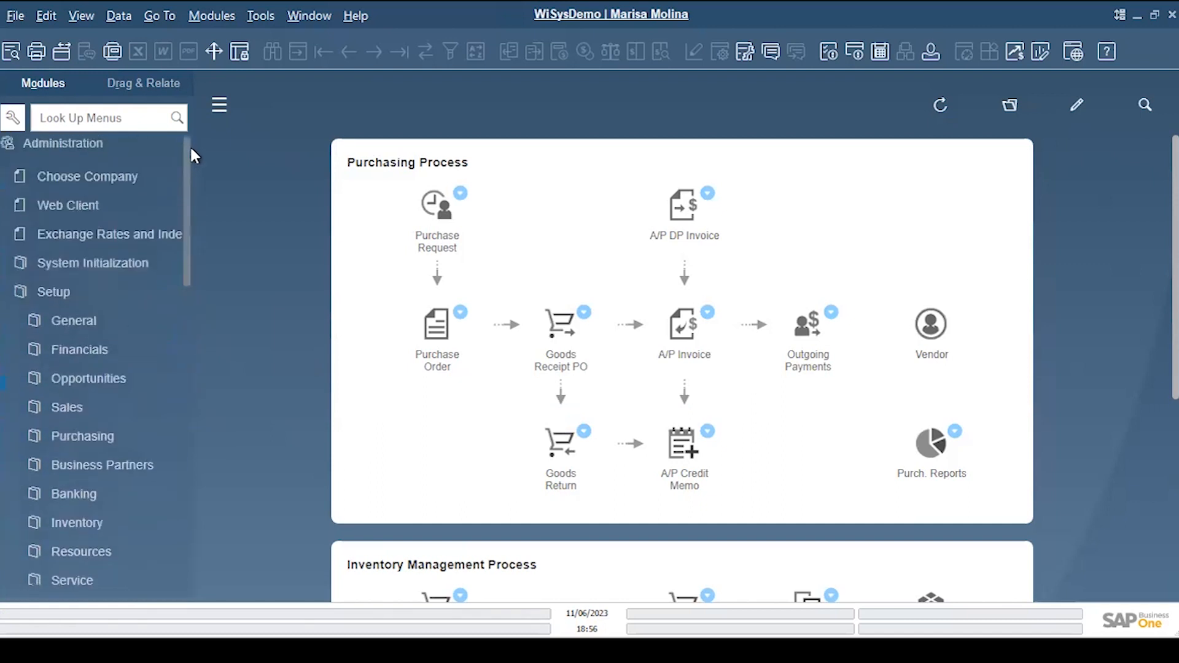
pyautogui.click(54, 296)
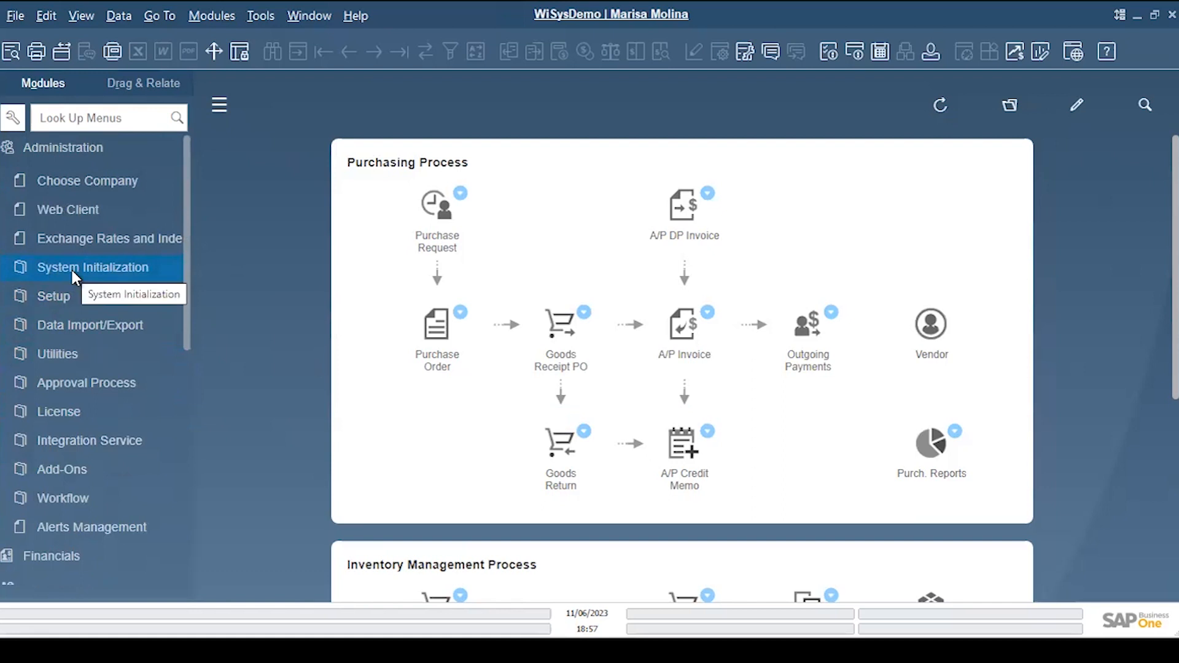
pyautogui.click(72, 270)
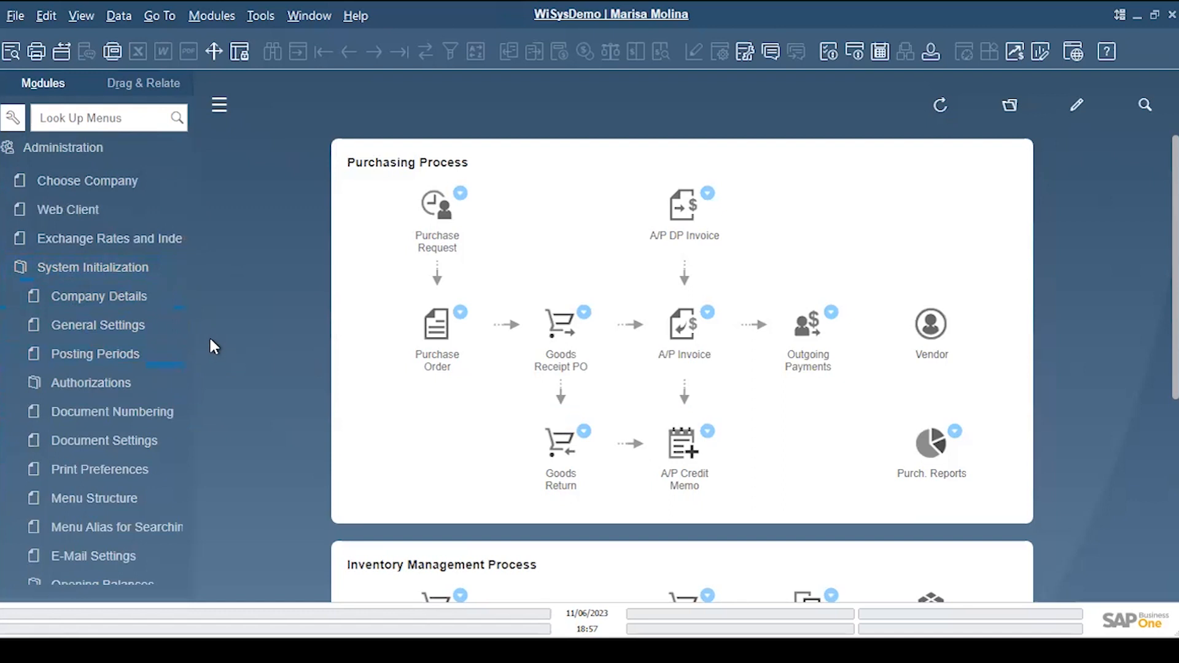
pyautogui.click(112, 324)
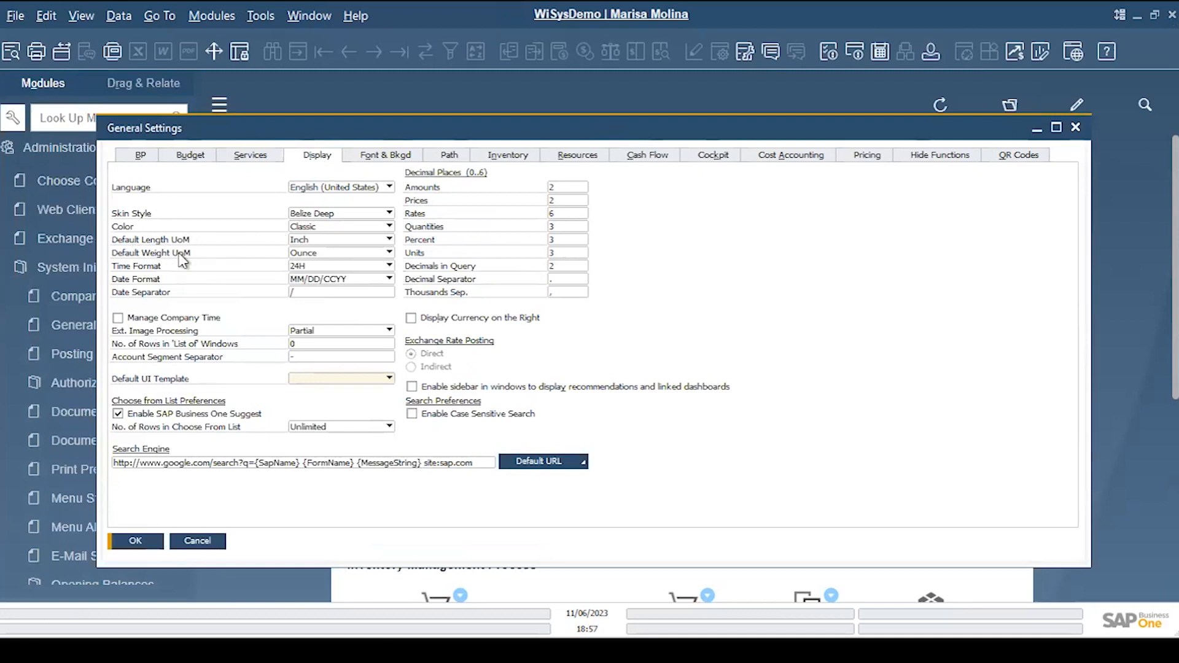
# Examine the default length and weight units and the decimal places for units, and close General Settings without changes
pyautogui.click(312, 241)
pyautogui.click(317, 253)
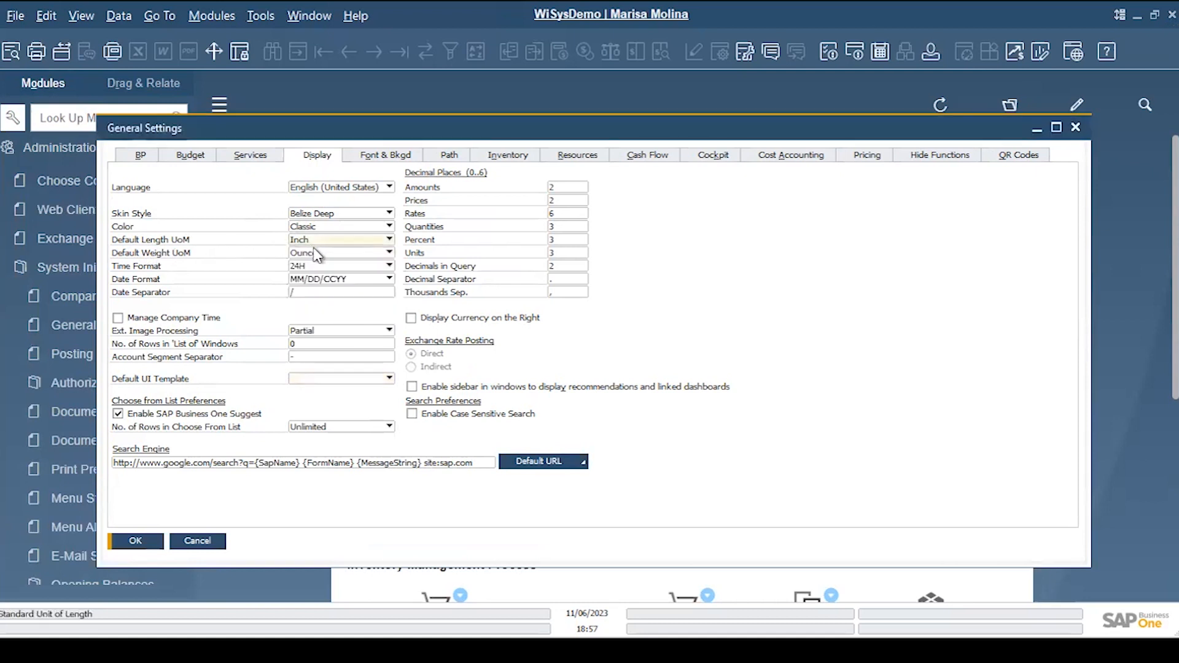
pyautogui.click(316, 254)
pyautogui.click(316, 253)
pyautogui.click(566, 253)
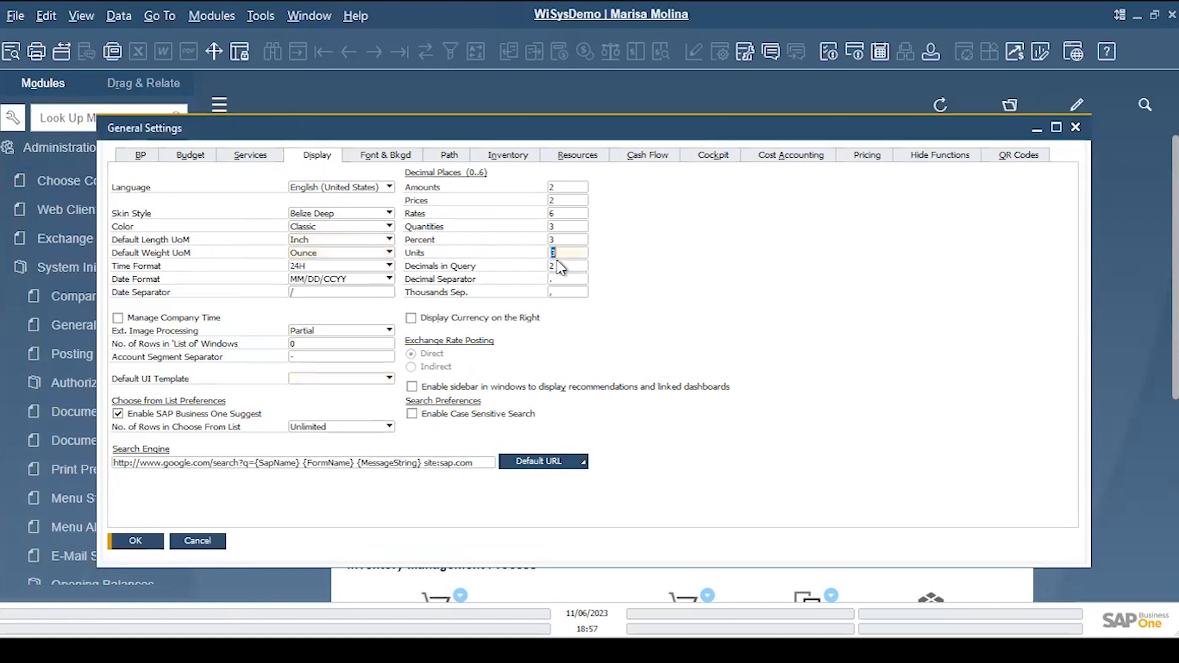
pyautogui.click(563, 254)
pyautogui.moveTo(552, 253); pyautogui.dragTo(562, 253)
pyautogui.click(561, 253)
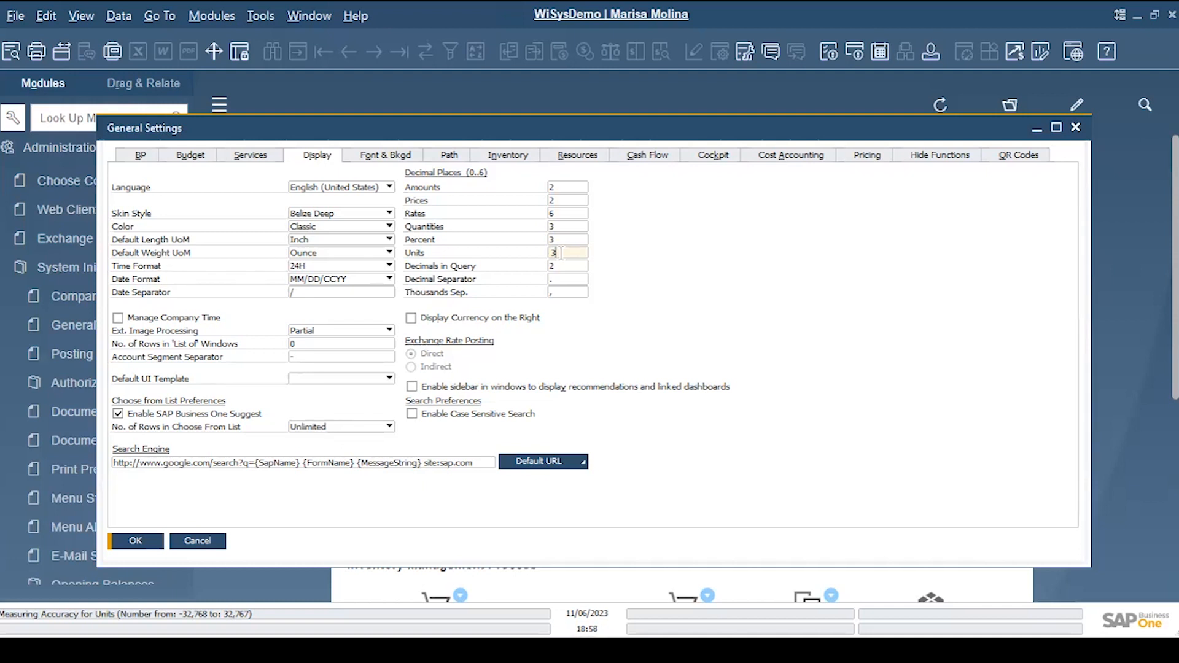
pyautogui.click(197, 541)
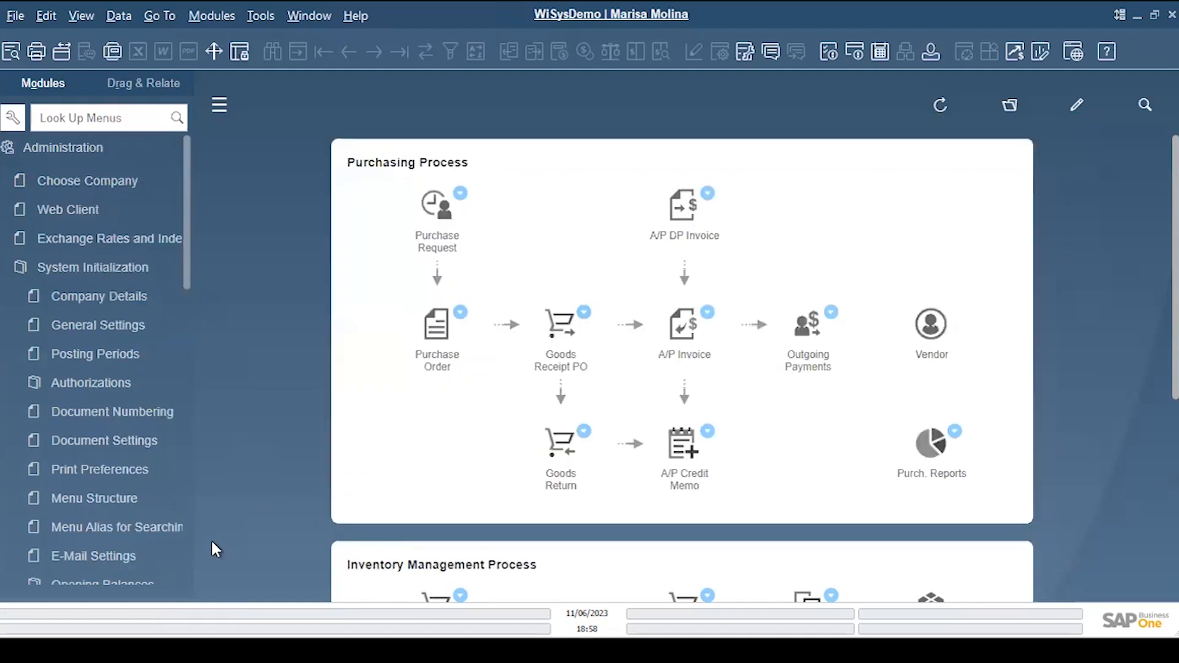
# Open the Landed Costs setup under the Purchasing setup and move its window clear of the module menu
pyautogui.click(109, 270)
pyautogui.click(59, 301)
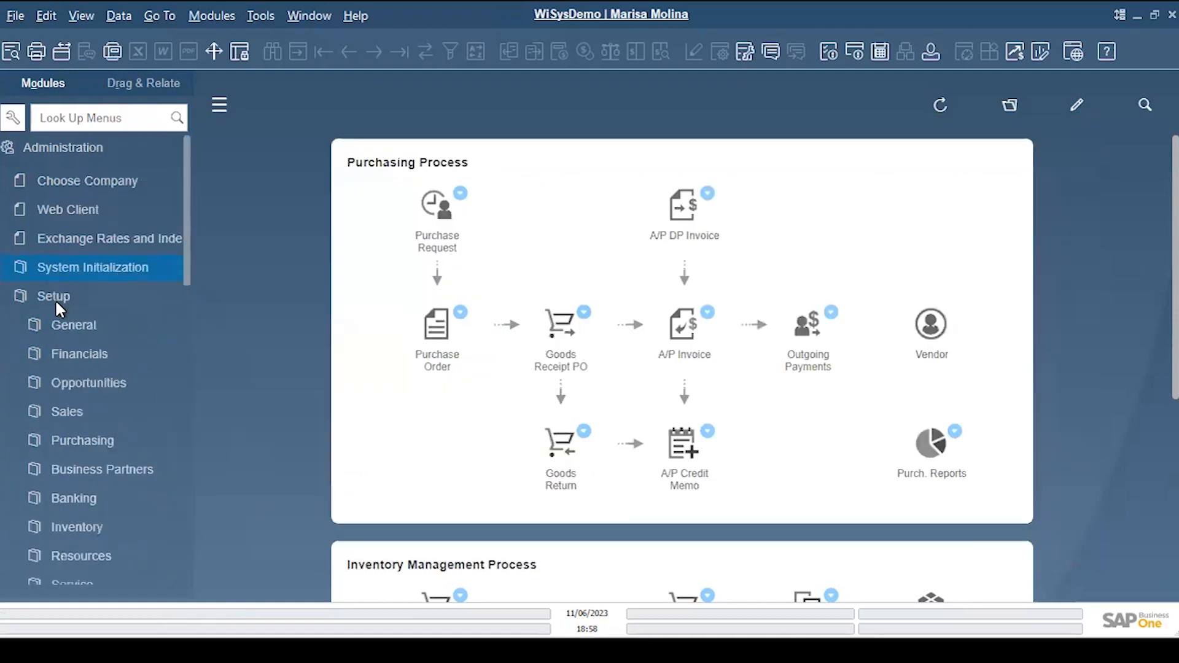
pyautogui.moveTo(184, 244); pyautogui.dragTo(186, 329)
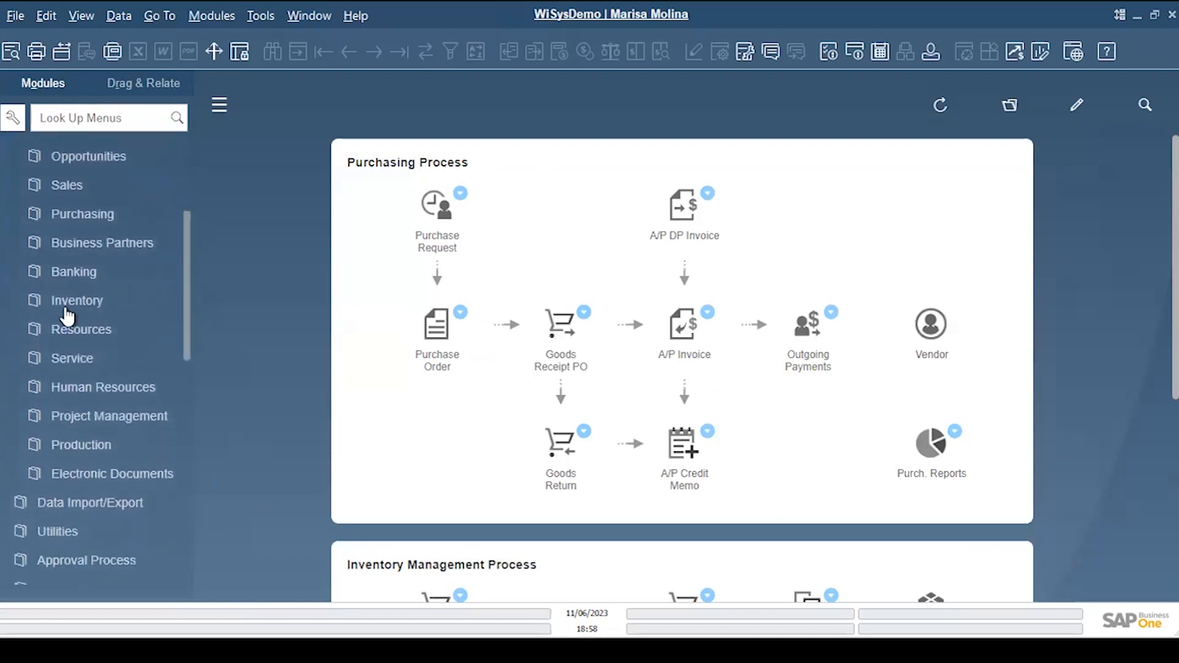
pyautogui.click(90, 218)
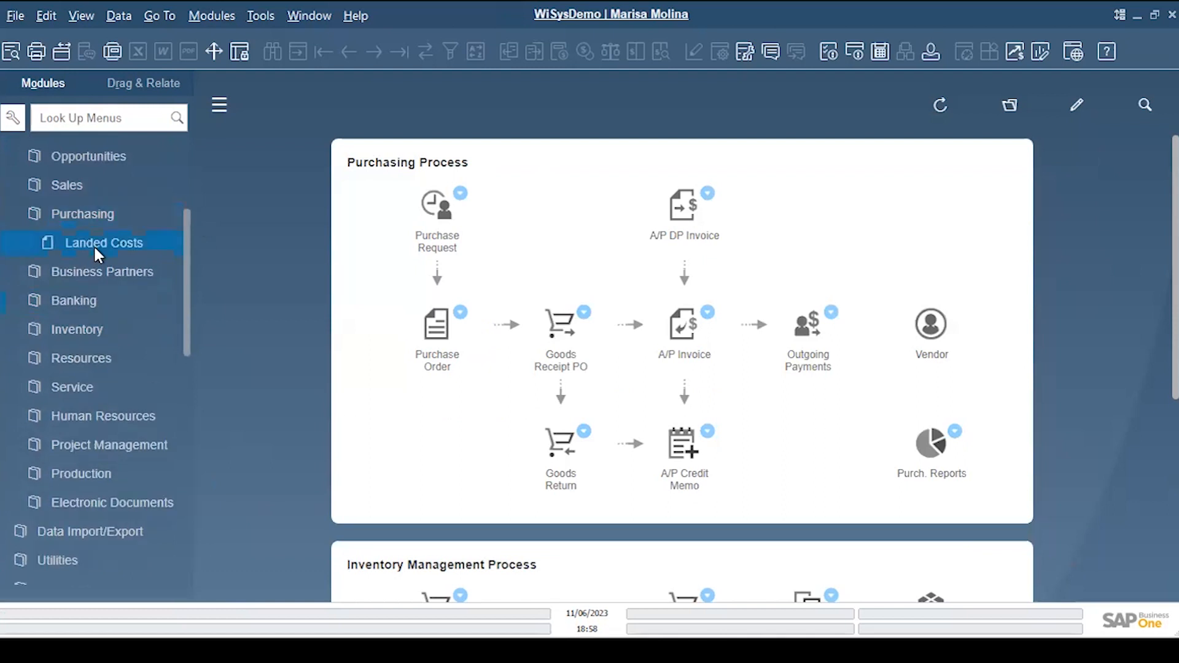
pyautogui.click(96, 248)
pyautogui.moveTo(467, 143); pyautogui.dragTo(564, 155)
# Look up "lande" in the module menus, clear the search, and reposition the Landed Costs setup window
pyautogui.click(74, 118)
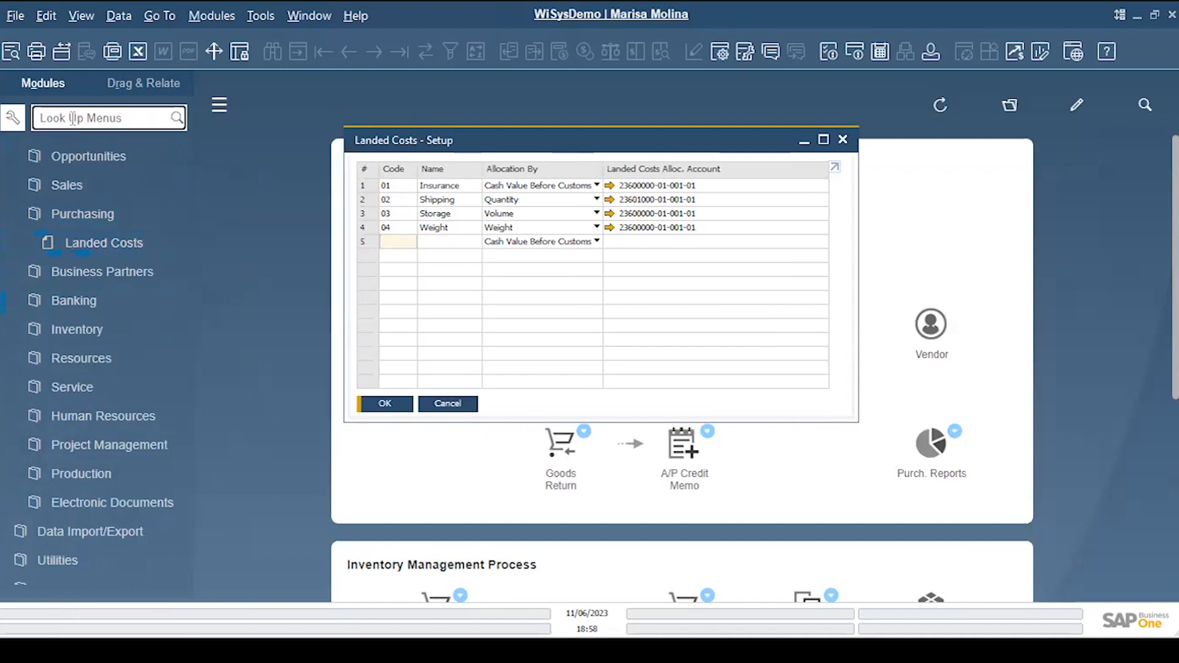
pyautogui.write('lande')
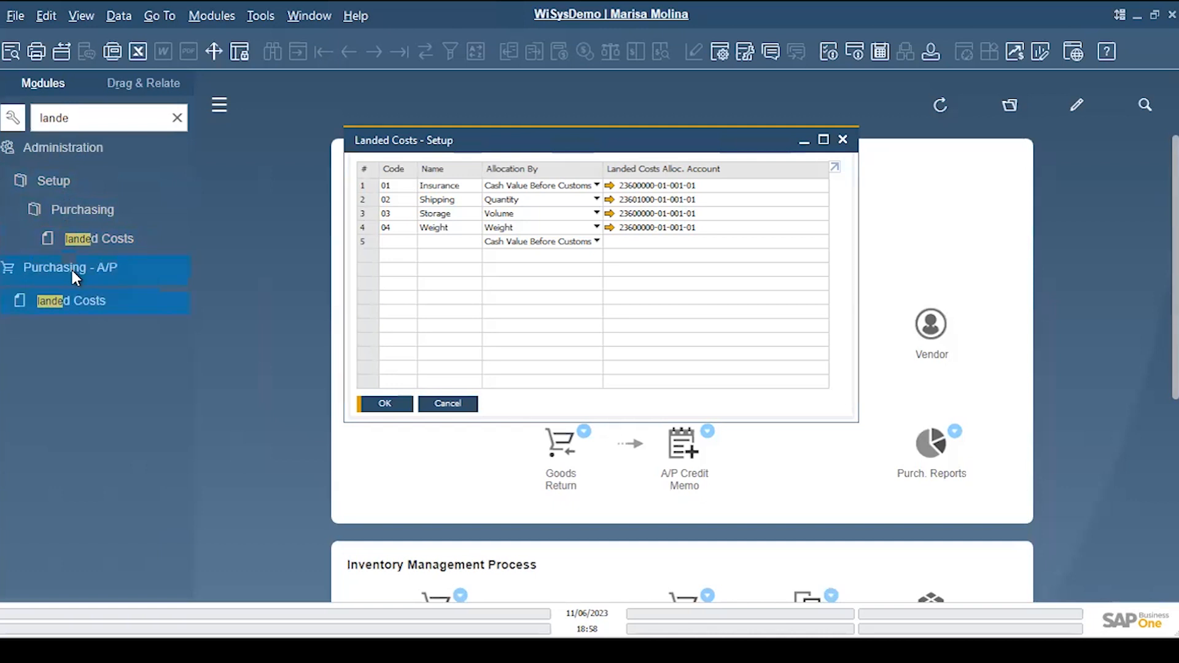
pyautogui.click(176, 117)
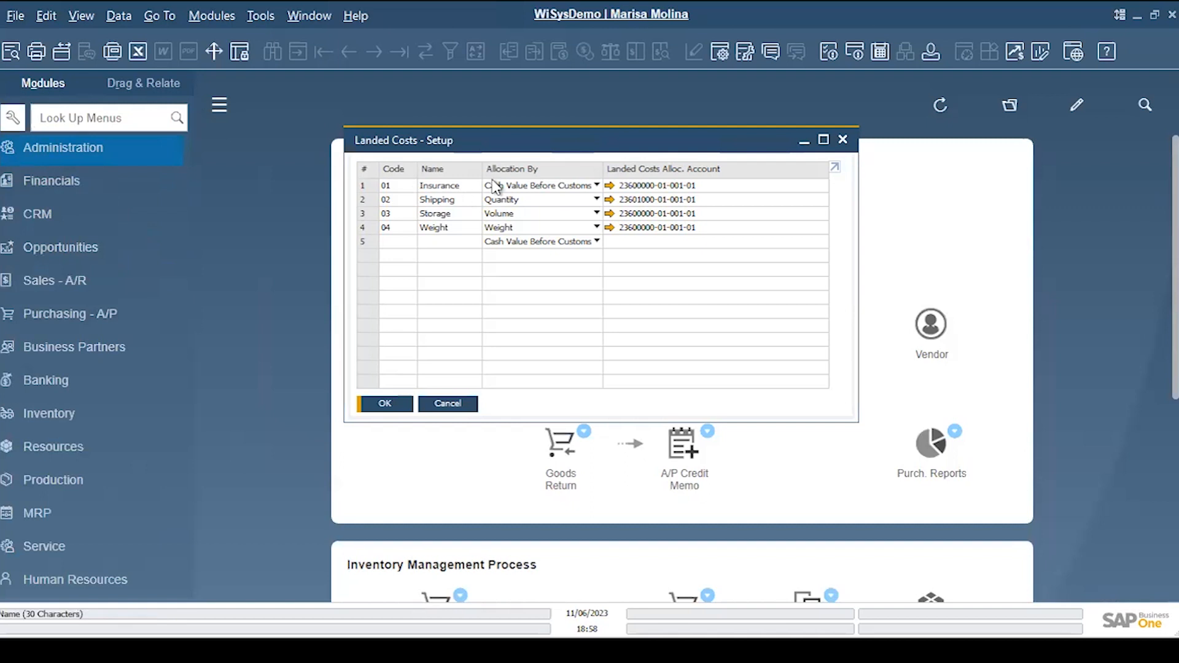
pyautogui.moveTo(523, 138); pyautogui.dragTo(361, 131)
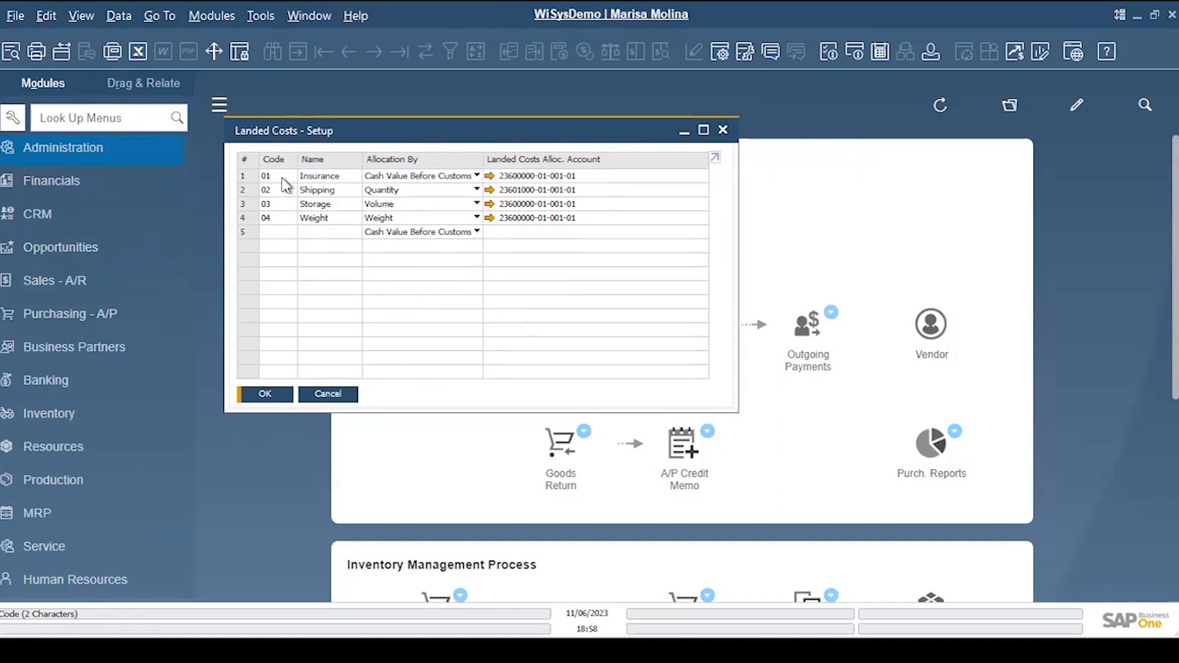
# Start a new landed cost row with code OF and review its allocation method options, keeping Cash Value Before Customs
pyautogui.click(272, 232)
pyautogui.write('OF')
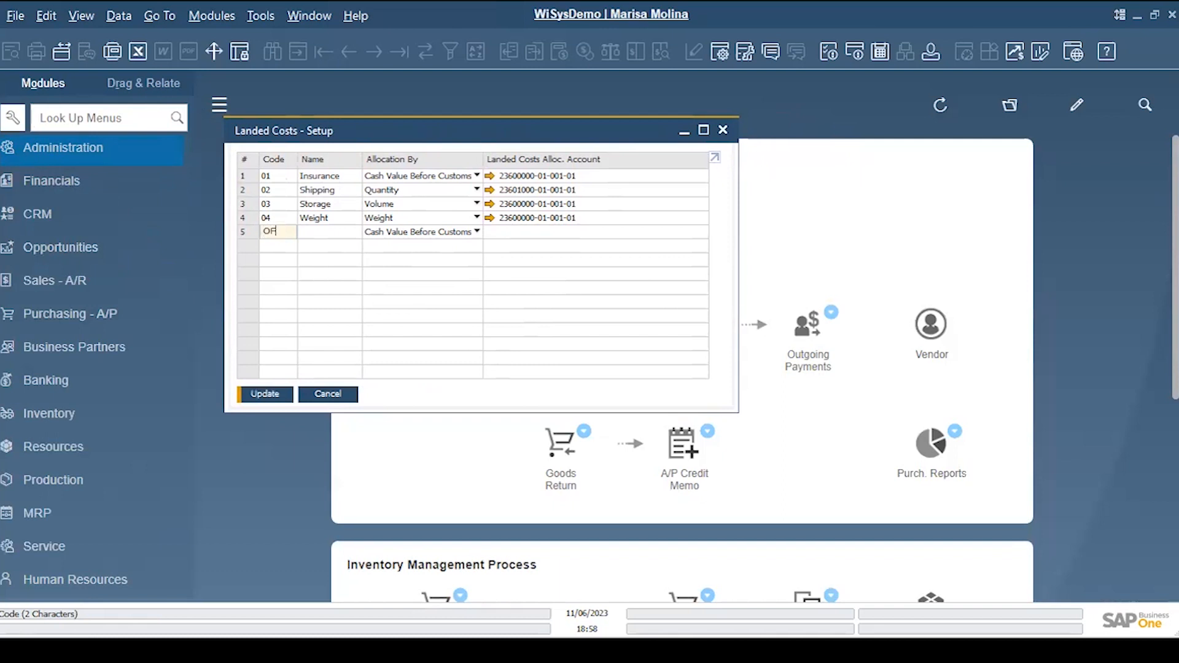
pyautogui.click(317, 234)
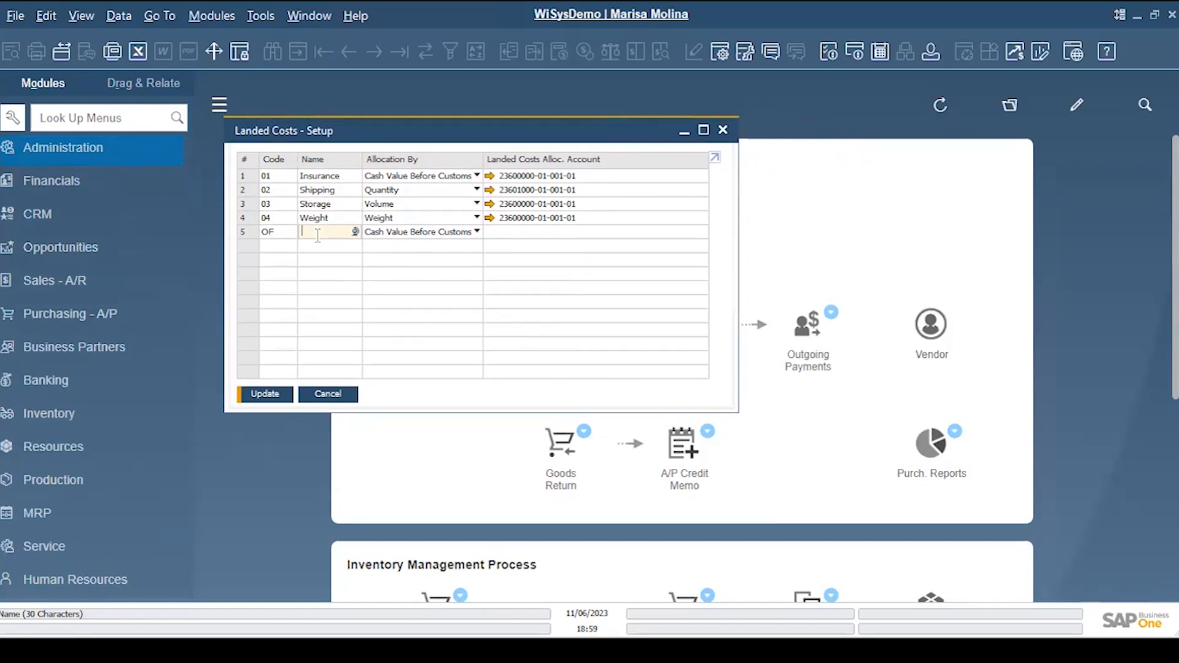
pyautogui.click(478, 232)
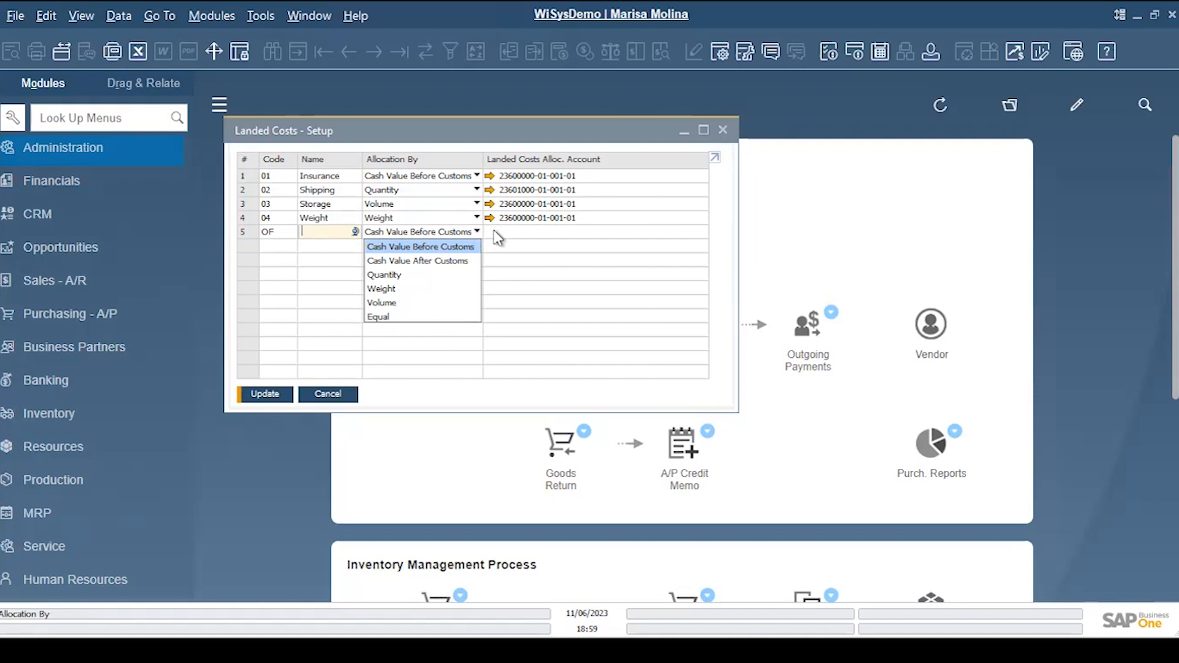
pyautogui.click(506, 232)
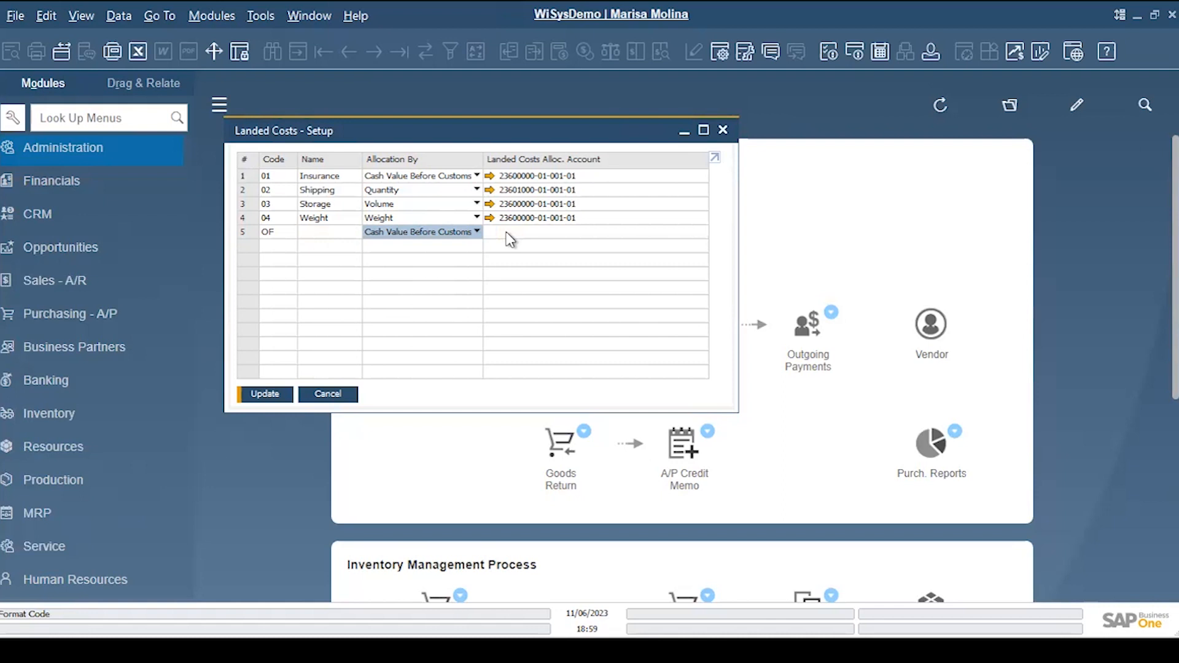
# Examine the allocation accounts assigned to the Insurance, Shipping, Storage and Weight landed costs
pyautogui.click(532, 176)
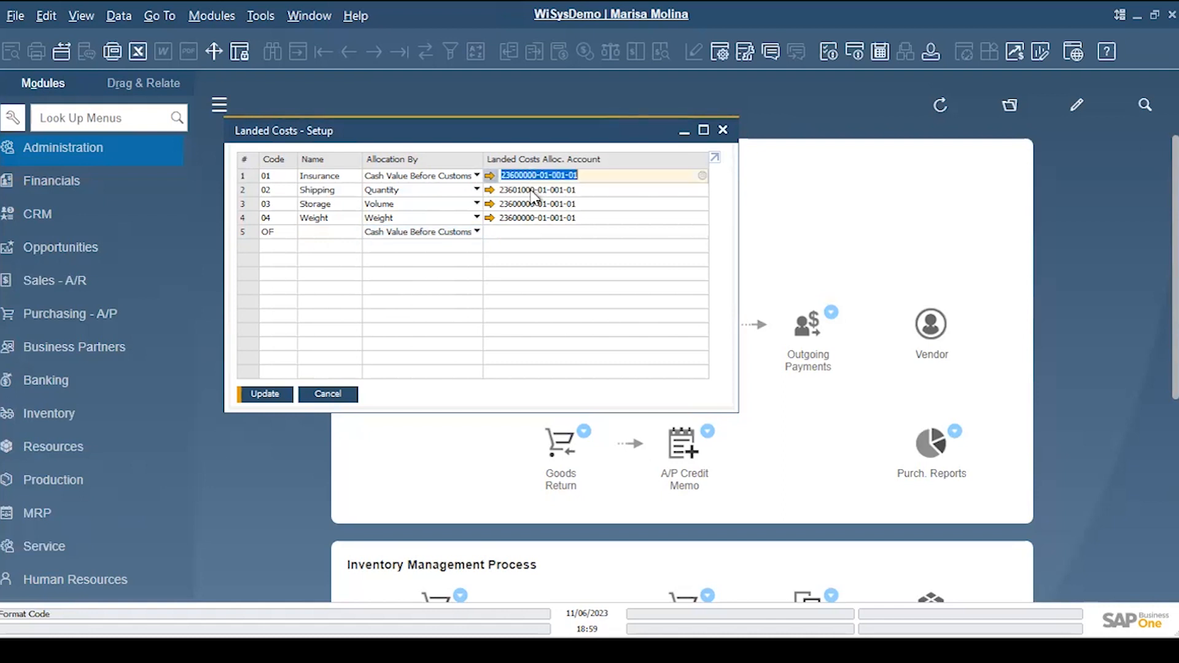
pyautogui.click(529, 205)
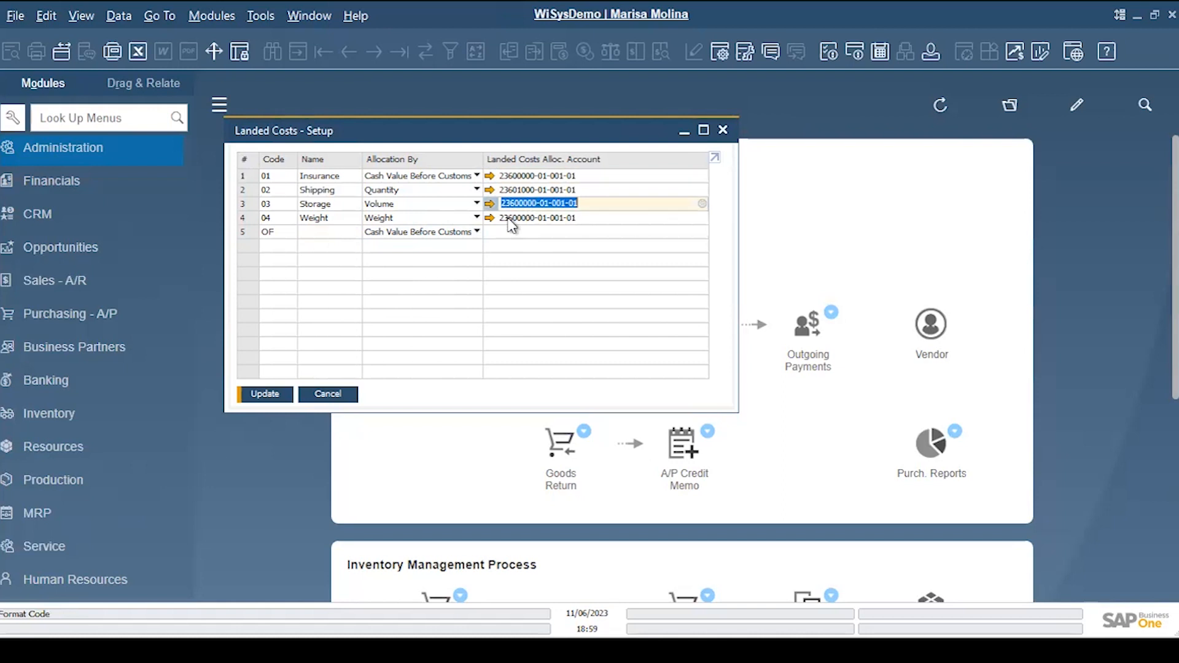
pyautogui.click(509, 218)
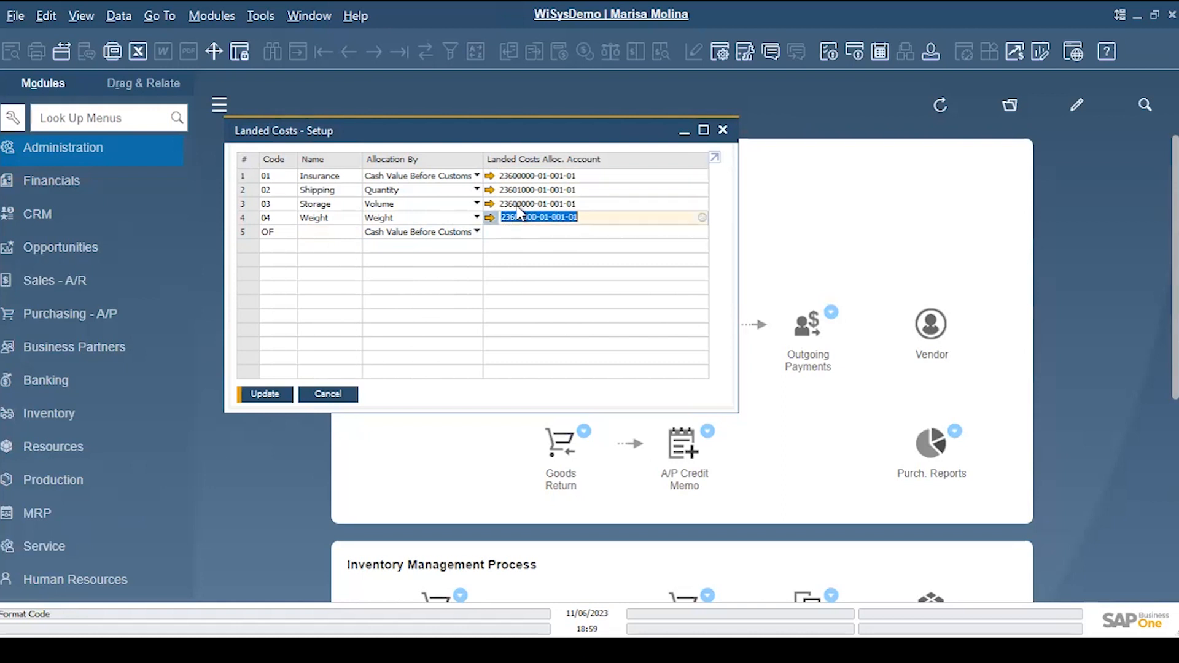
pyautogui.click(526, 190)
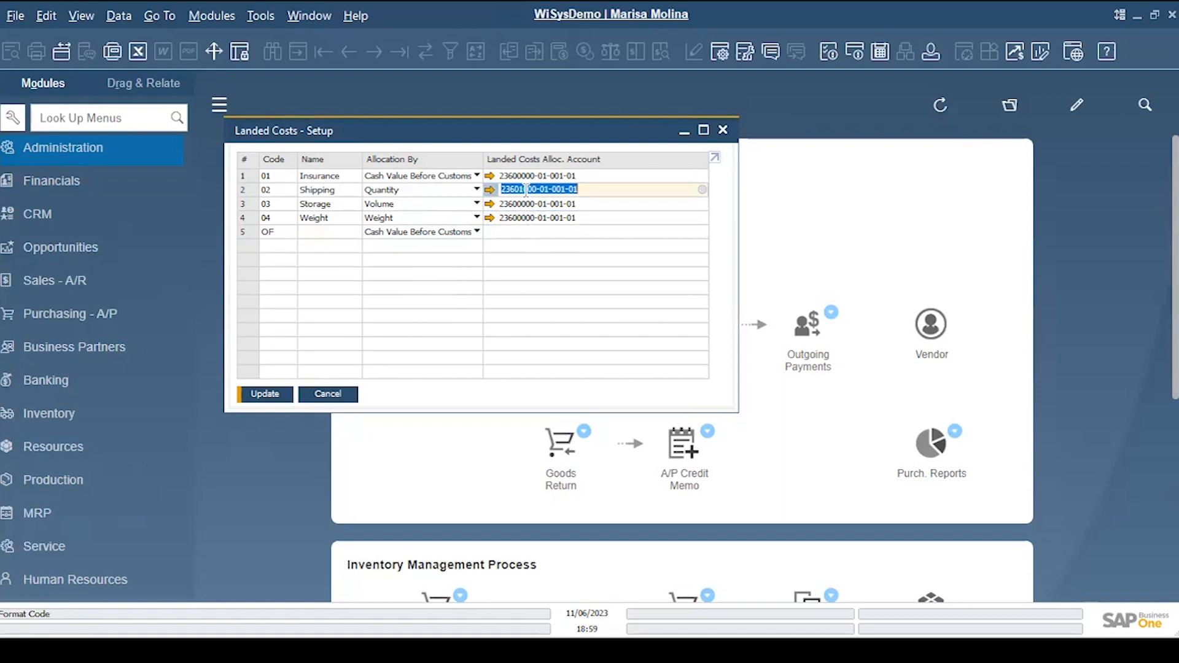
pyautogui.click(526, 189)
pyautogui.press('BackSpace')
pyautogui.write('1')
pyautogui.press('Up')
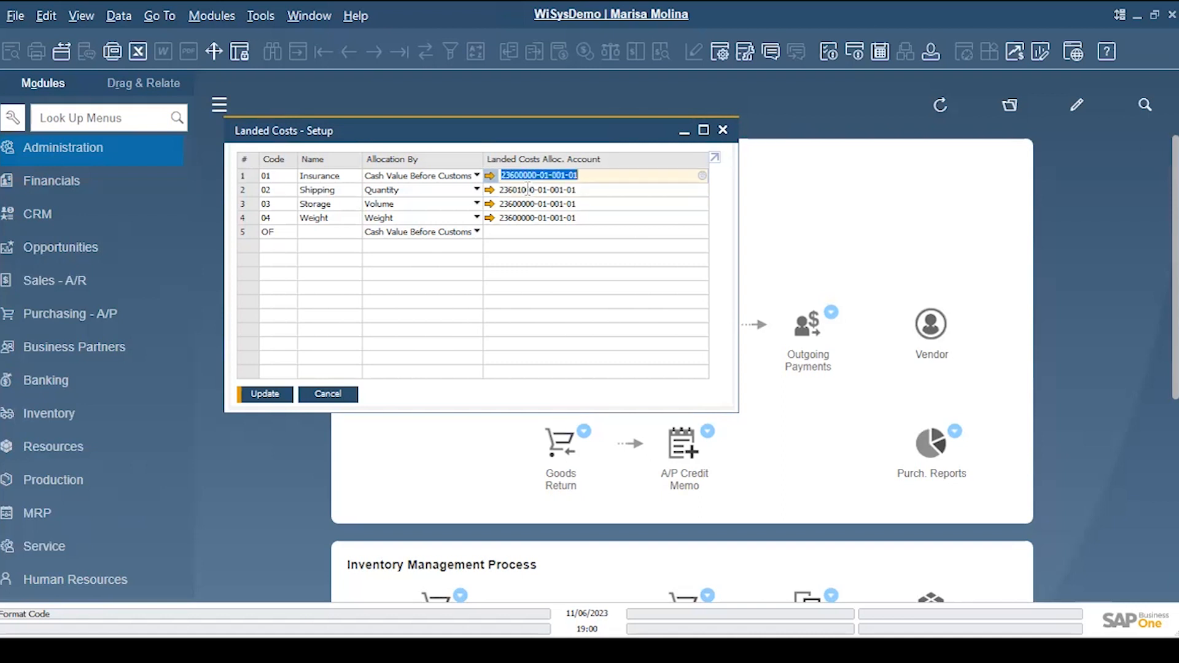
pyautogui.press('Down')
pyautogui.press('Down')
pyautogui.press('Down')
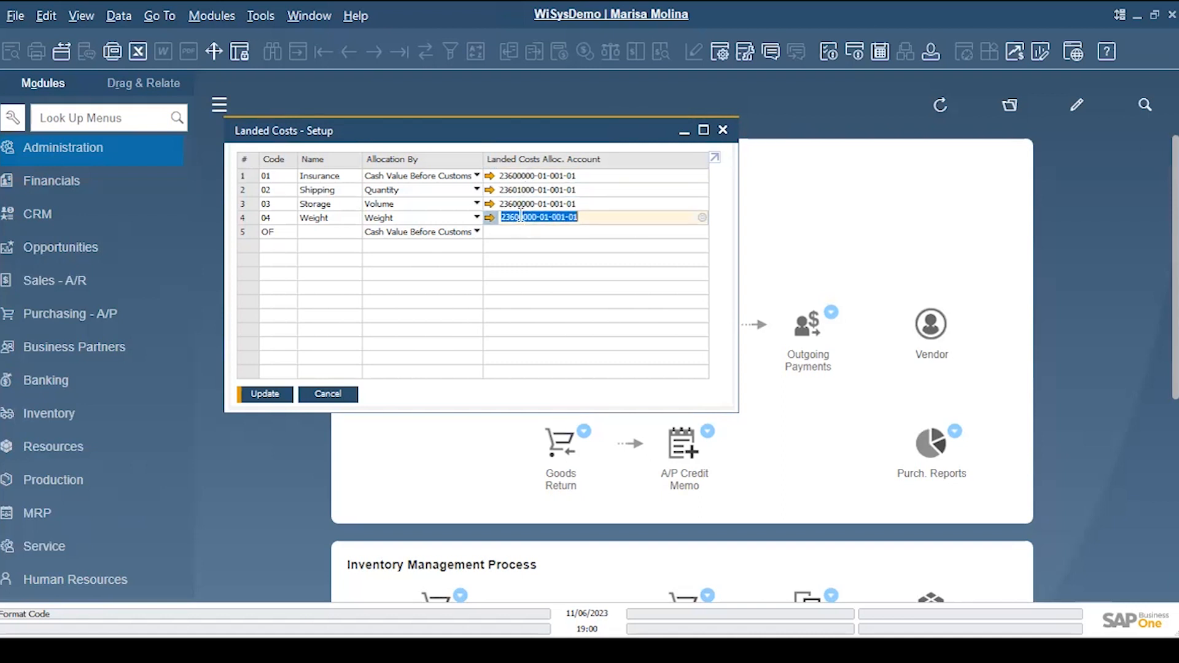
pyautogui.press('Up')
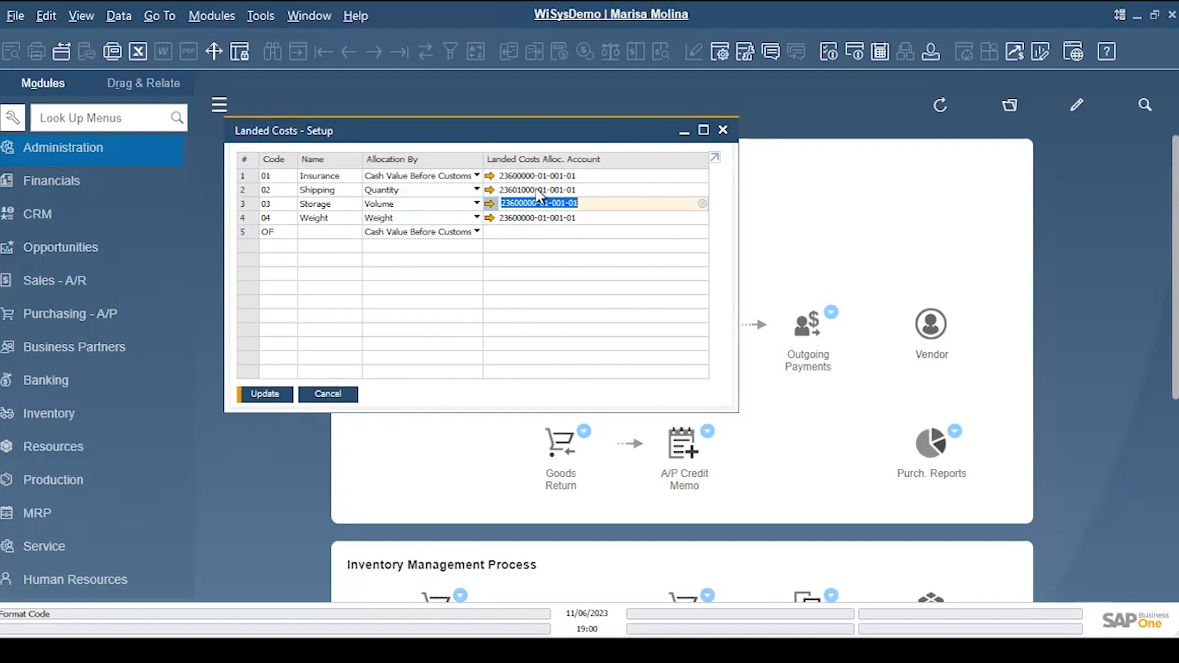
pyautogui.press('Up')
pyautogui.click(538, 189)
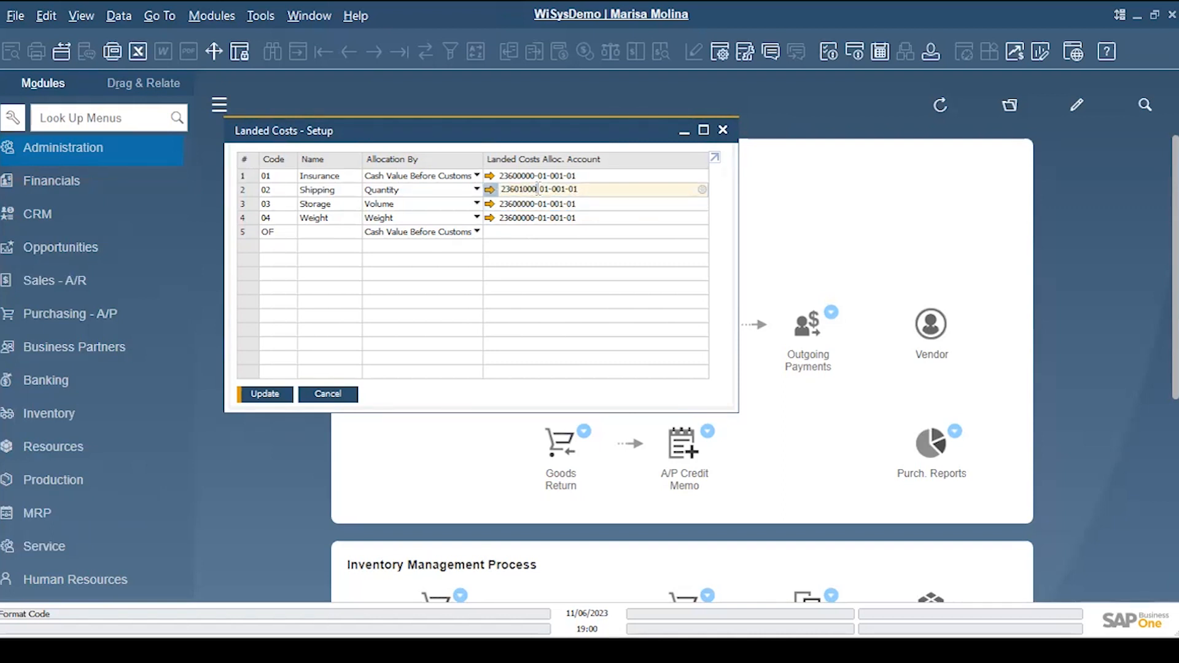
# Inspect Shipping's allocation account in the Chart of Accounts, compare it with Accrued Landed Costs, and close the chart without changes
pyautogui.click(491, 189)
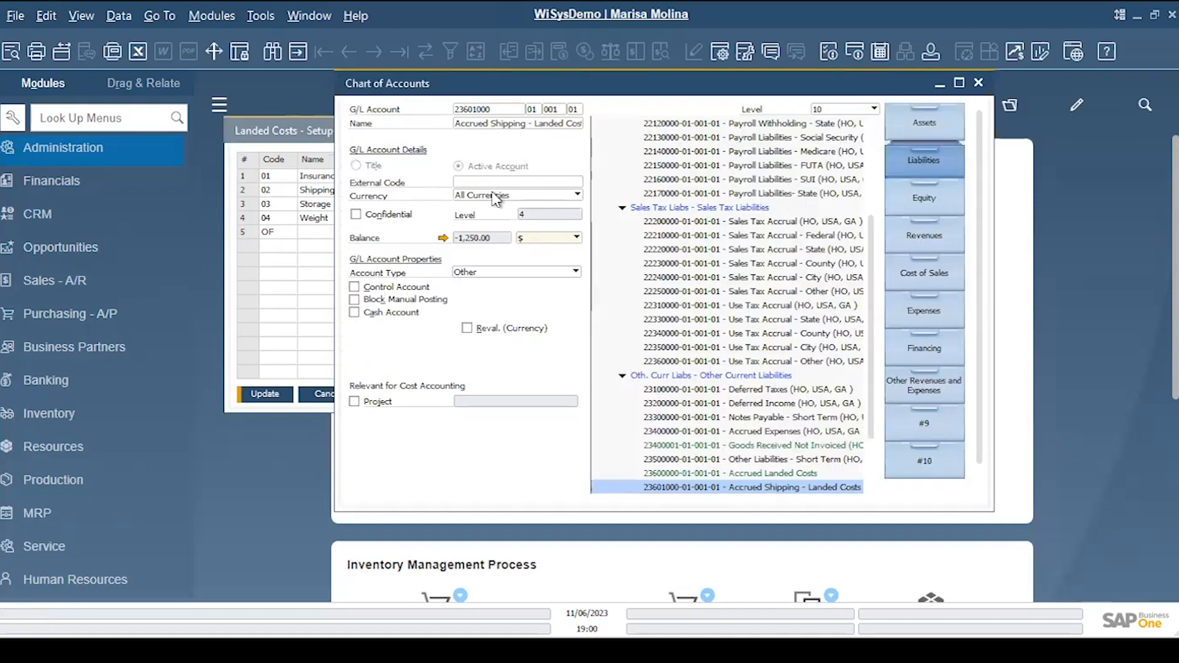
pyautogui.moveTo(870, 507); pyautogui.dragTo(870, 579)
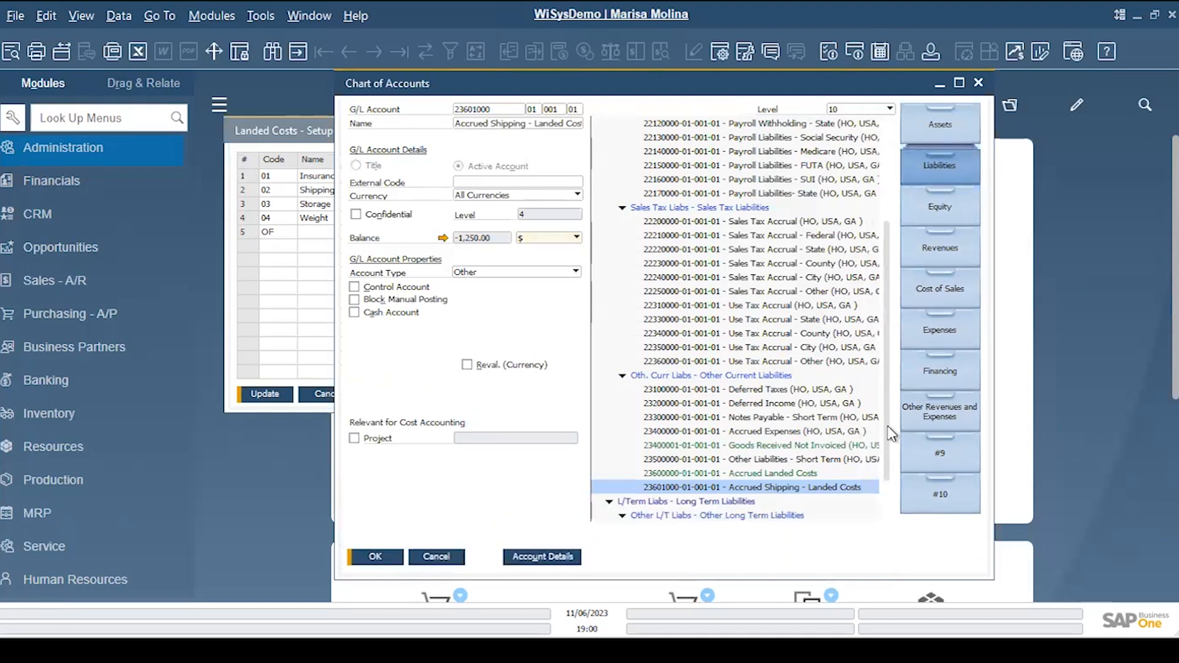
pyautogui.scroll(-1, 890, 470)
pyautogui.click(802, 433)
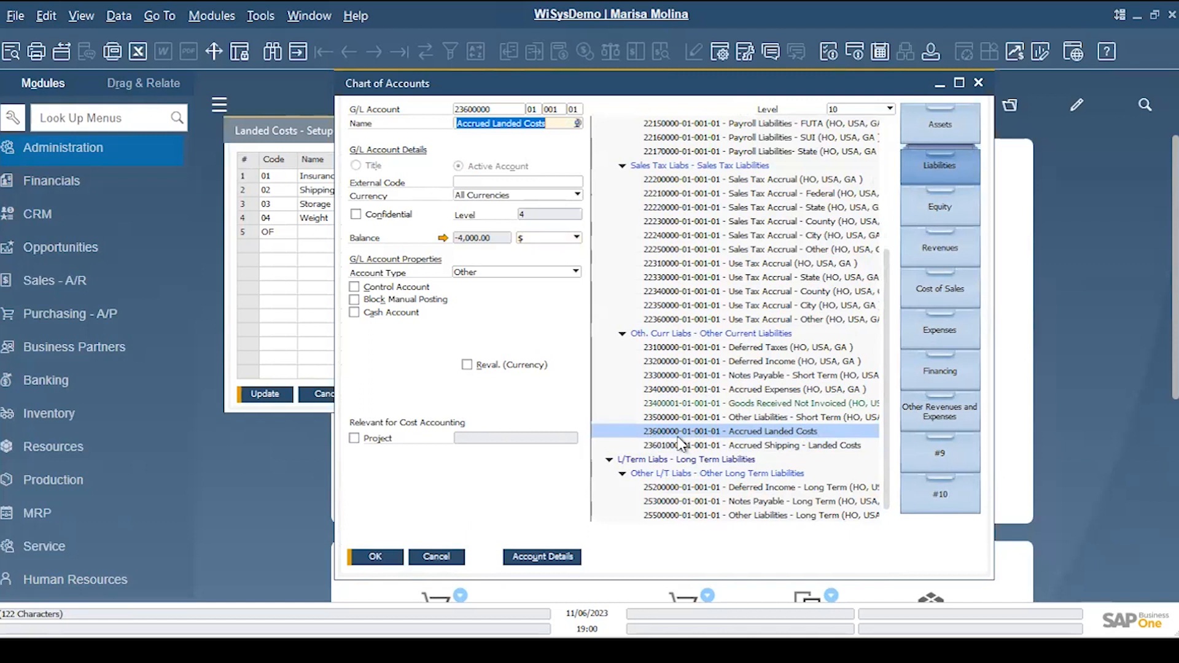
pyautogui.click(653, 451)
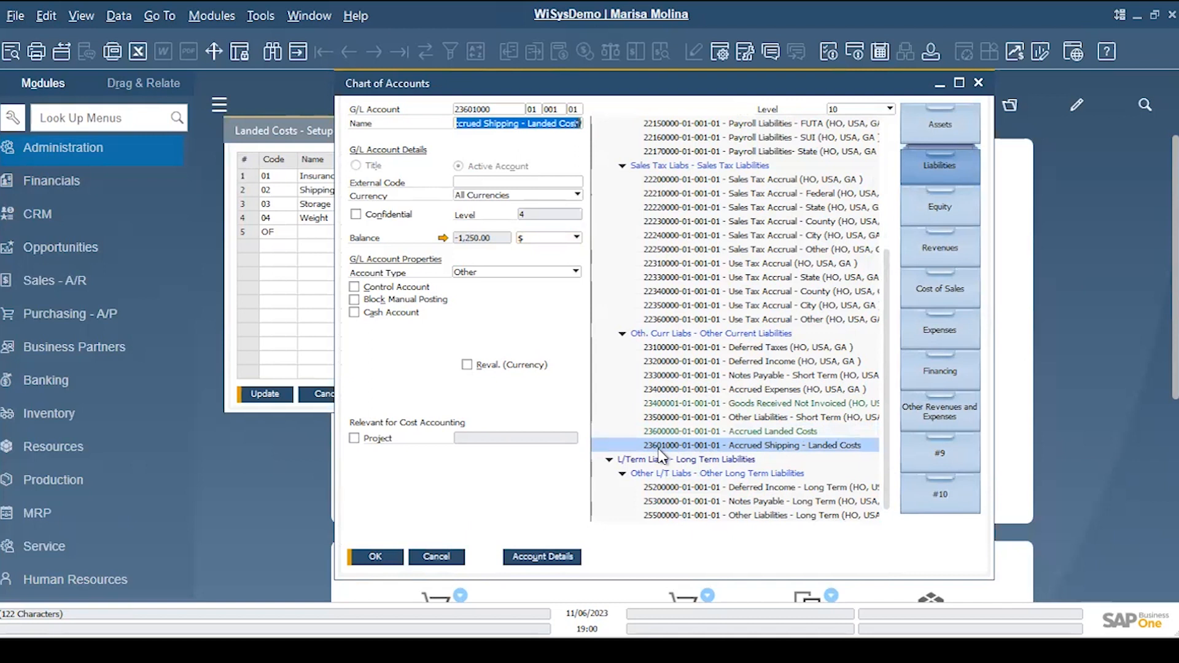
pyautogui.click(782, 432)
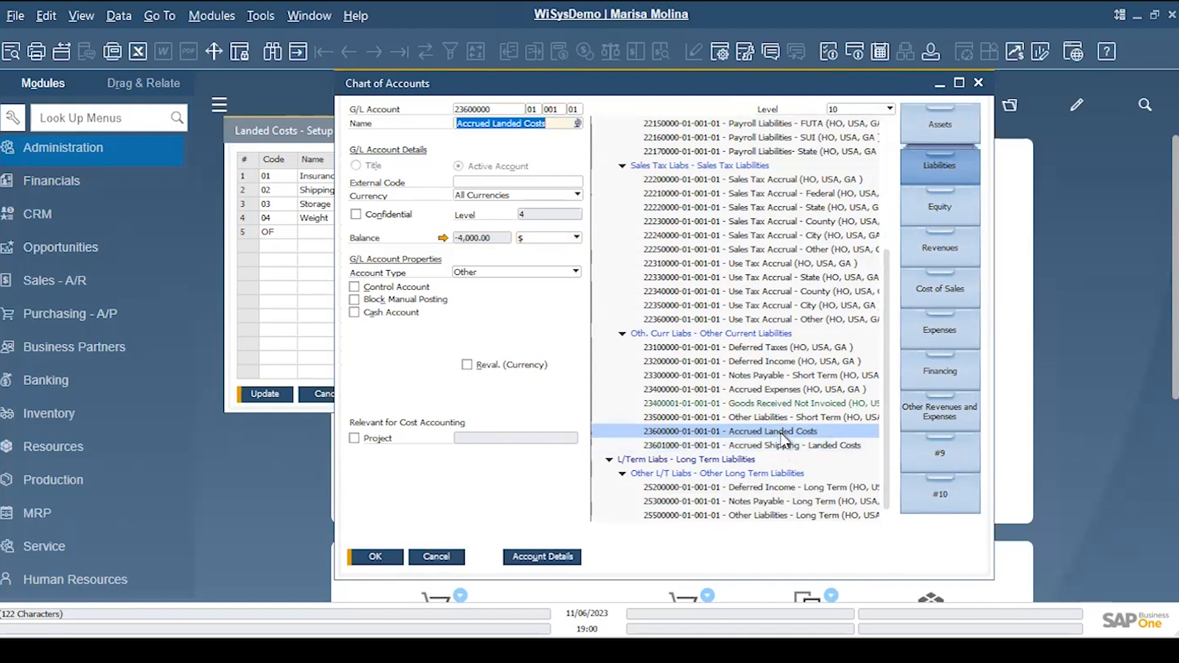
pyautogui.click(755, 450)
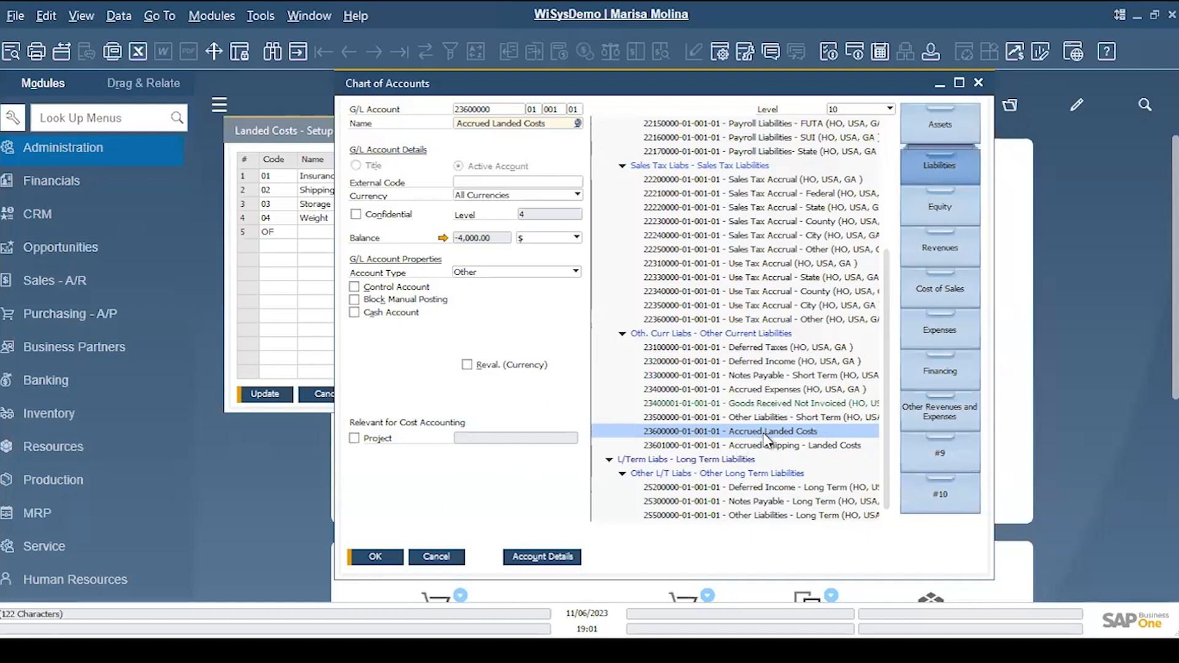
pyautogui.click(768, 446)
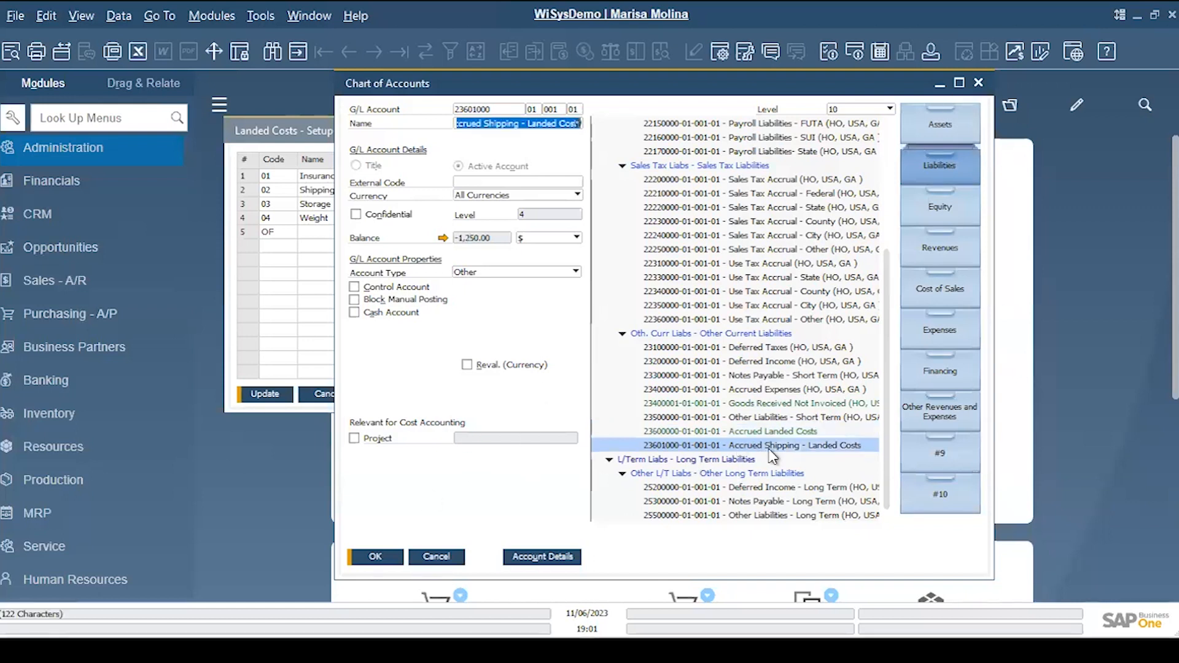
pyautogui.click(447, 561)
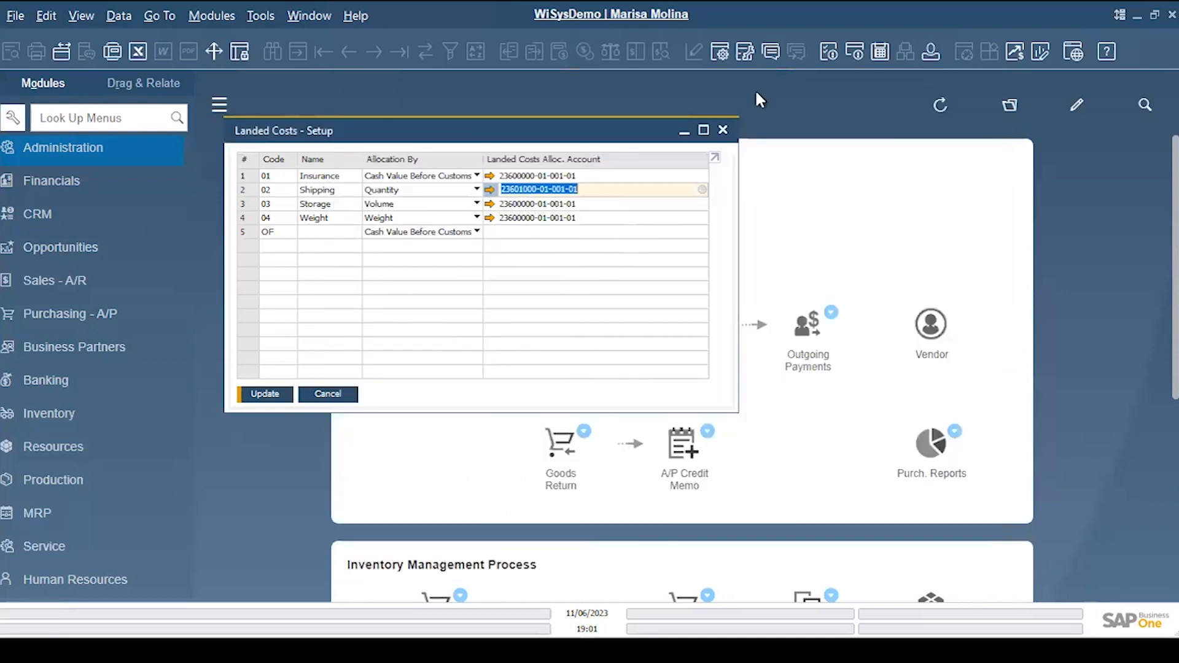
# Close the Landed Costs setup without saving the new OF row
pyautogui.click(719, 52)
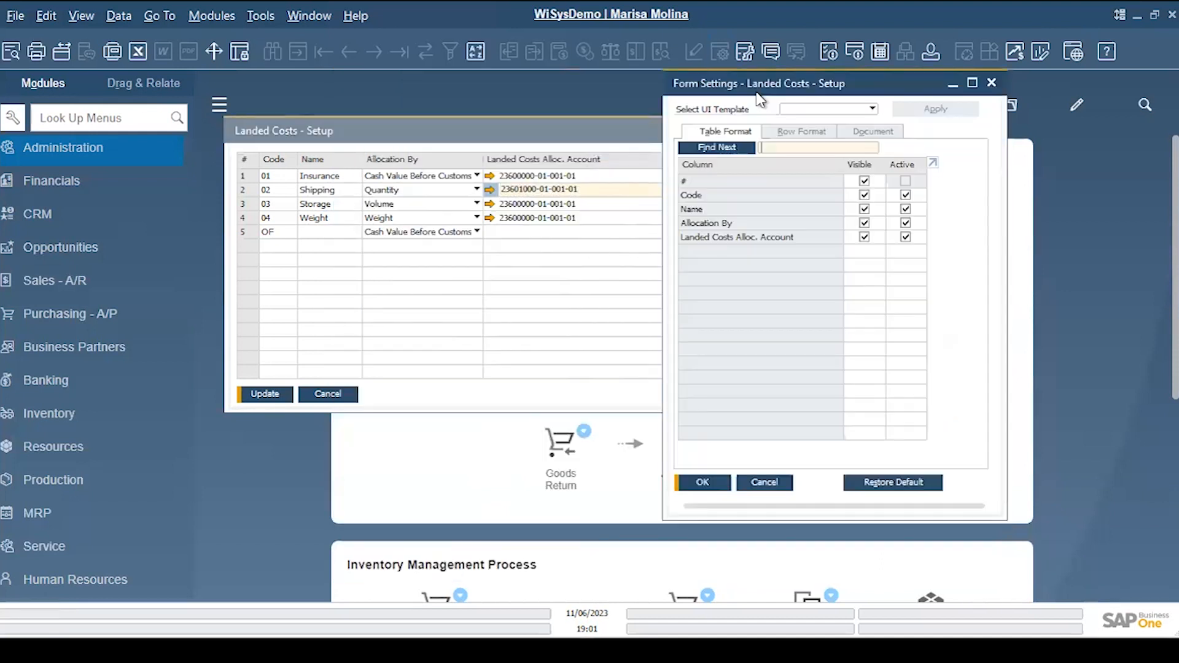
pyautogui.click(766, 489)
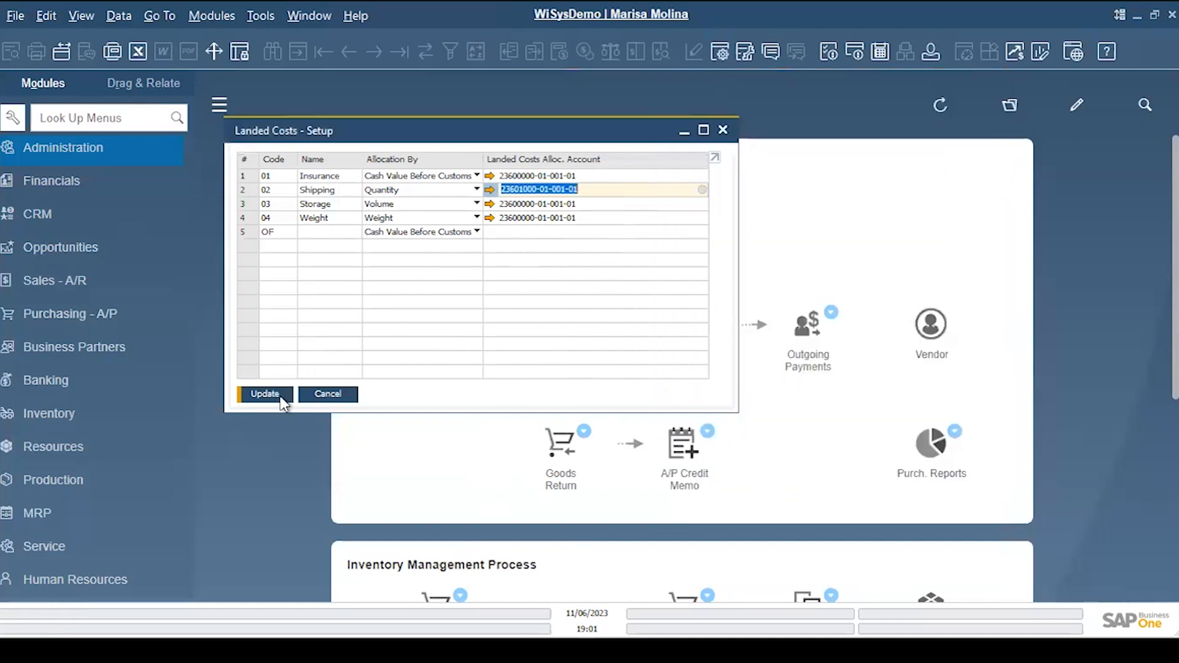
pyautogui.click(328, 394)
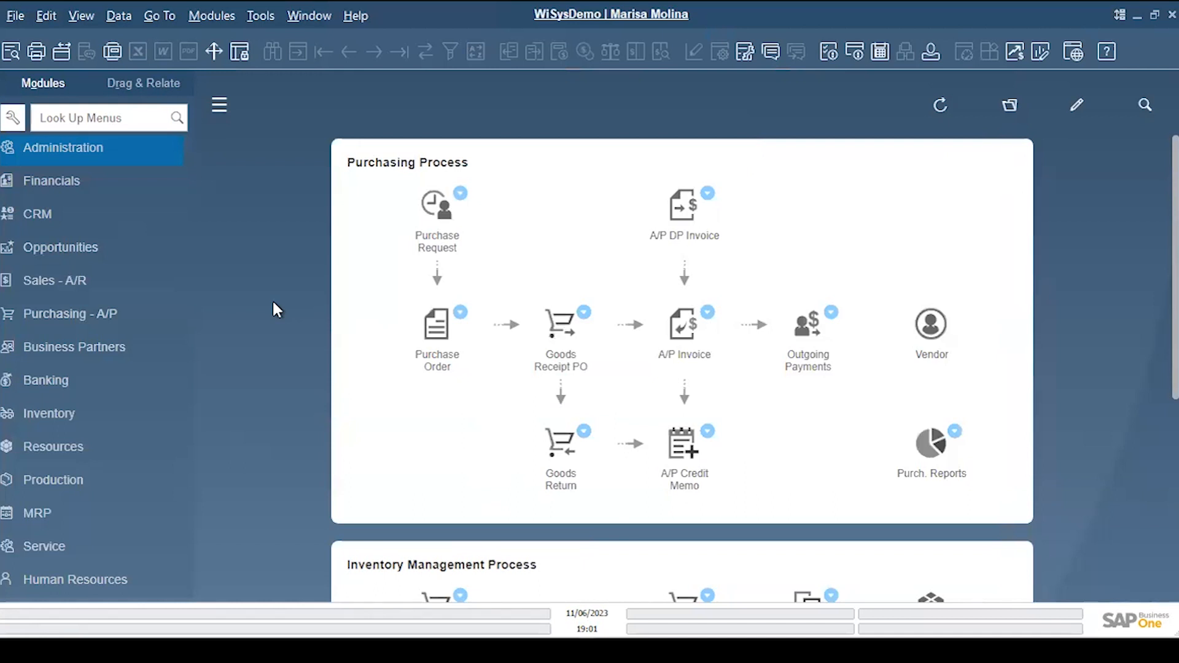
# Open Item Master Data, look up items starting with A, load item A00001, and reposition and enlarge the window
pyautogui.scroll(-5, 945, 296)
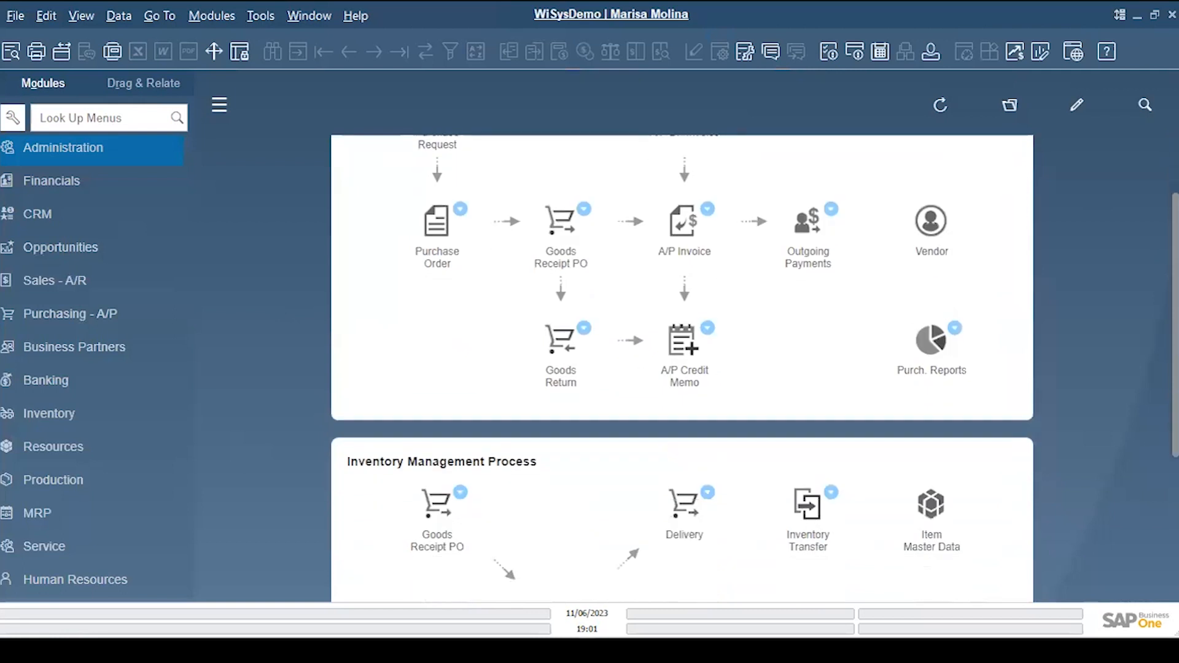
pyautogui.click(943, 295)
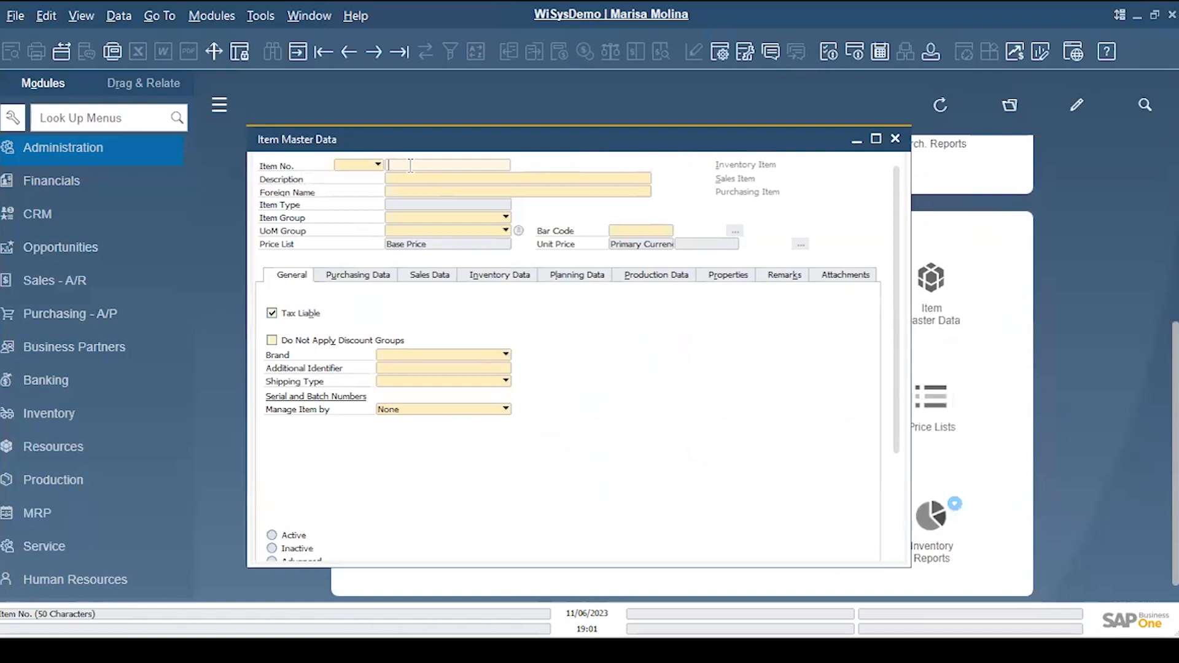
pyautogui.write('A')
pyautogui.press('Tab')
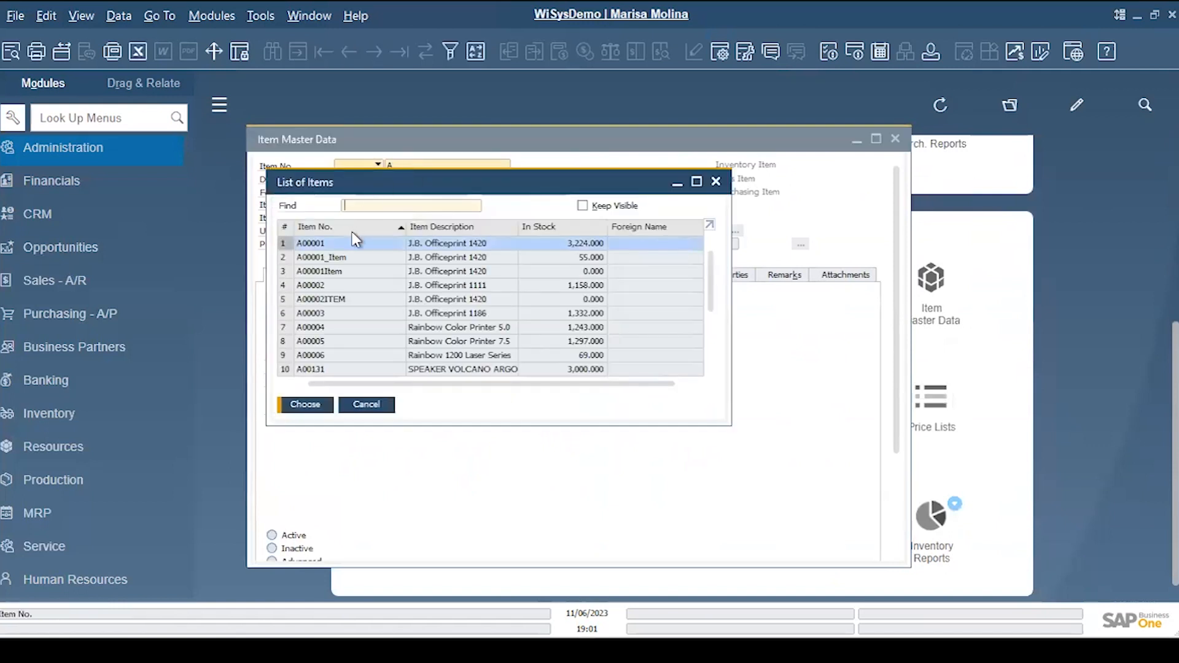
pyautogui.doubleClick(453, 246)
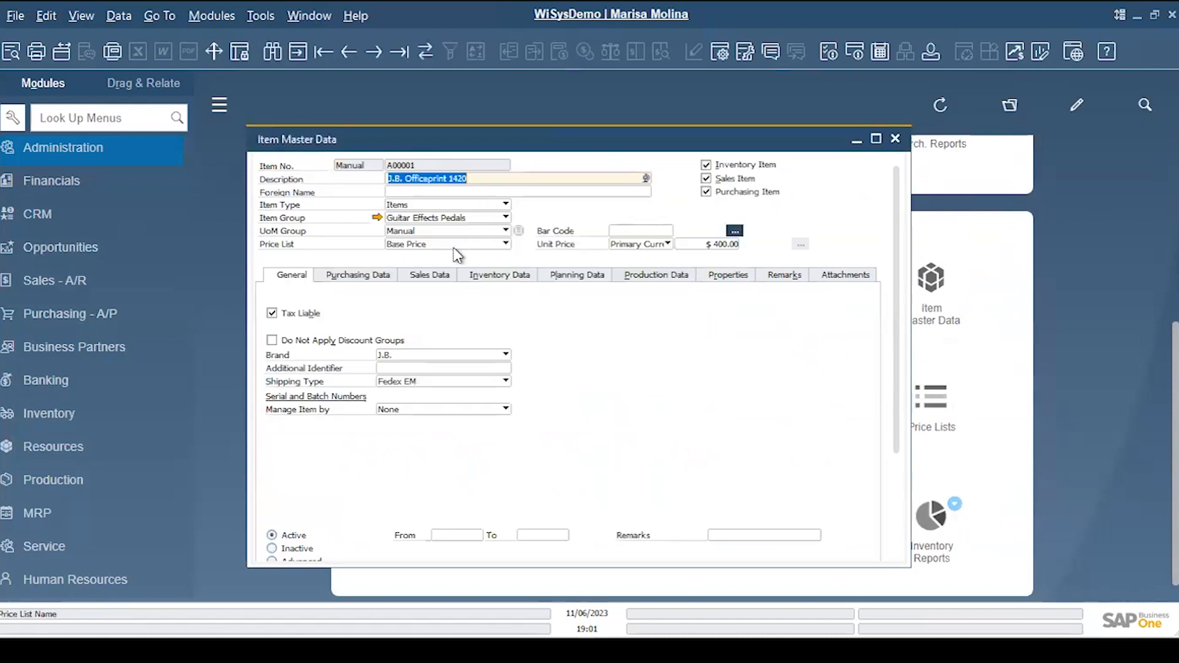
pyautogui.moveTo(583, 143); pyautogui.dragTo(581, 126)
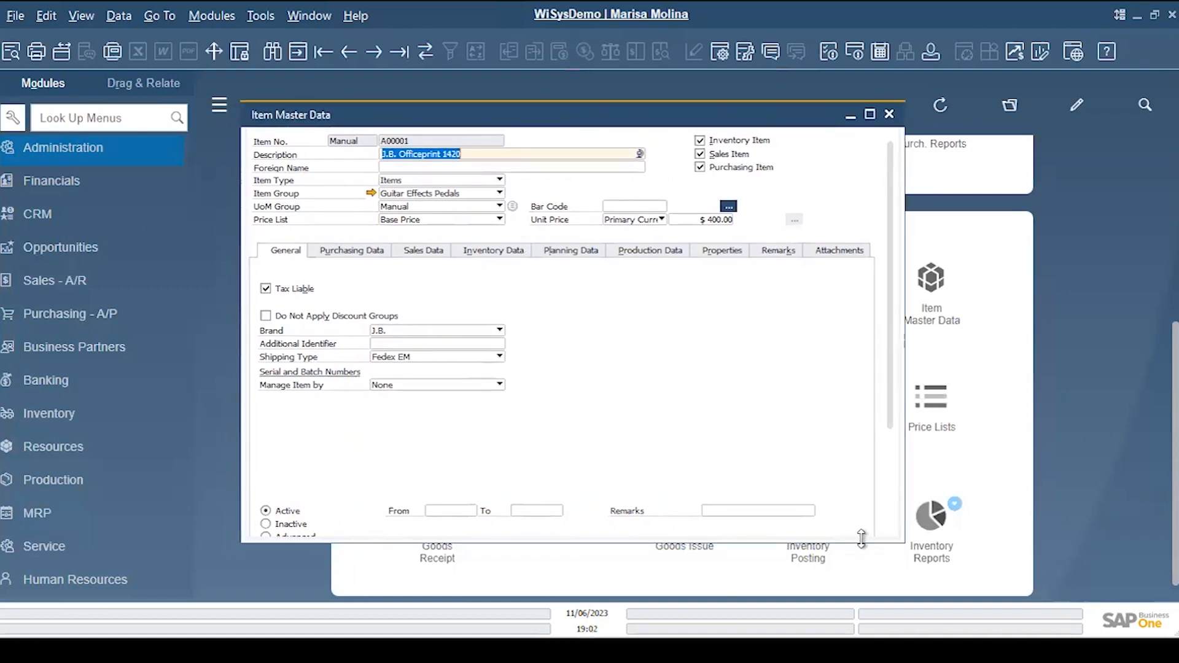
pyautogui.moveTo(860, 542); pyautogui.dragTo(860, 588)
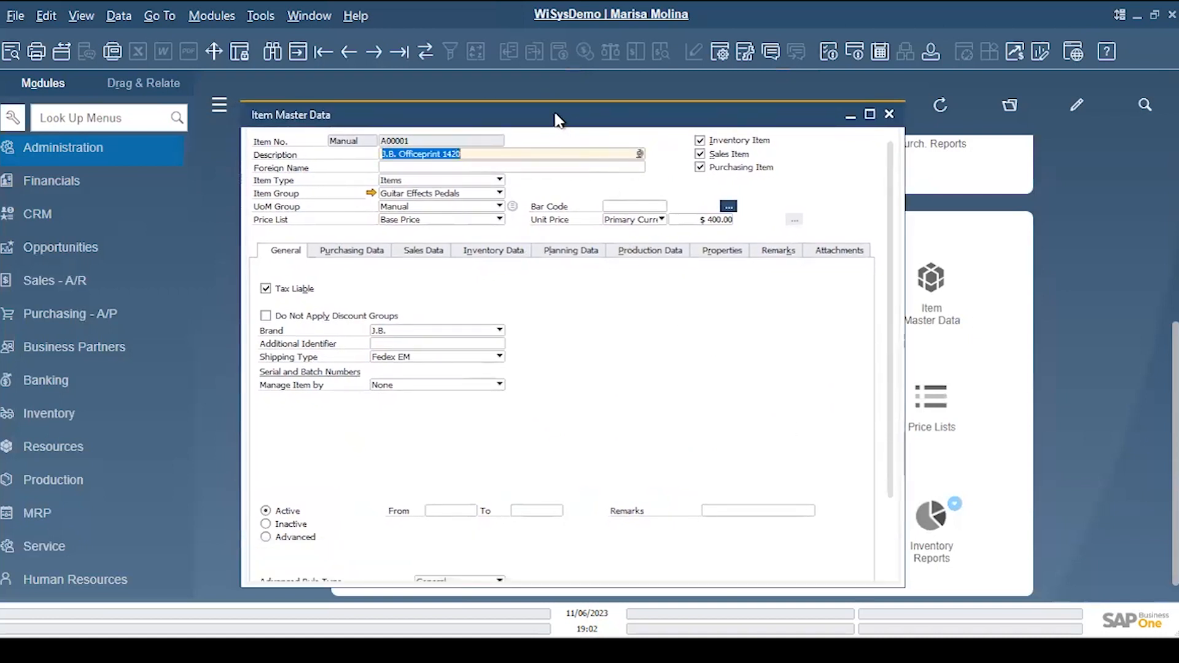
# Try to clear the Inventory Item and Purchasing Item options of A00001, clear Sales Item, and save the item
pyautogui.click(701, 142)
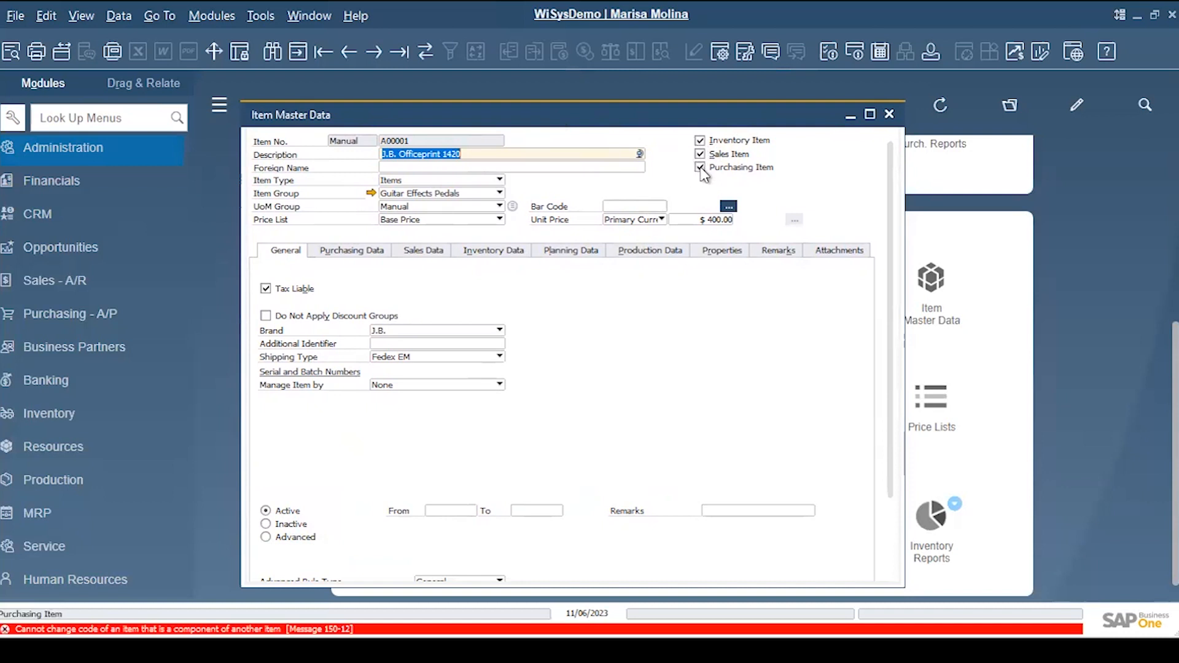
pyautogui.click(701, 168)
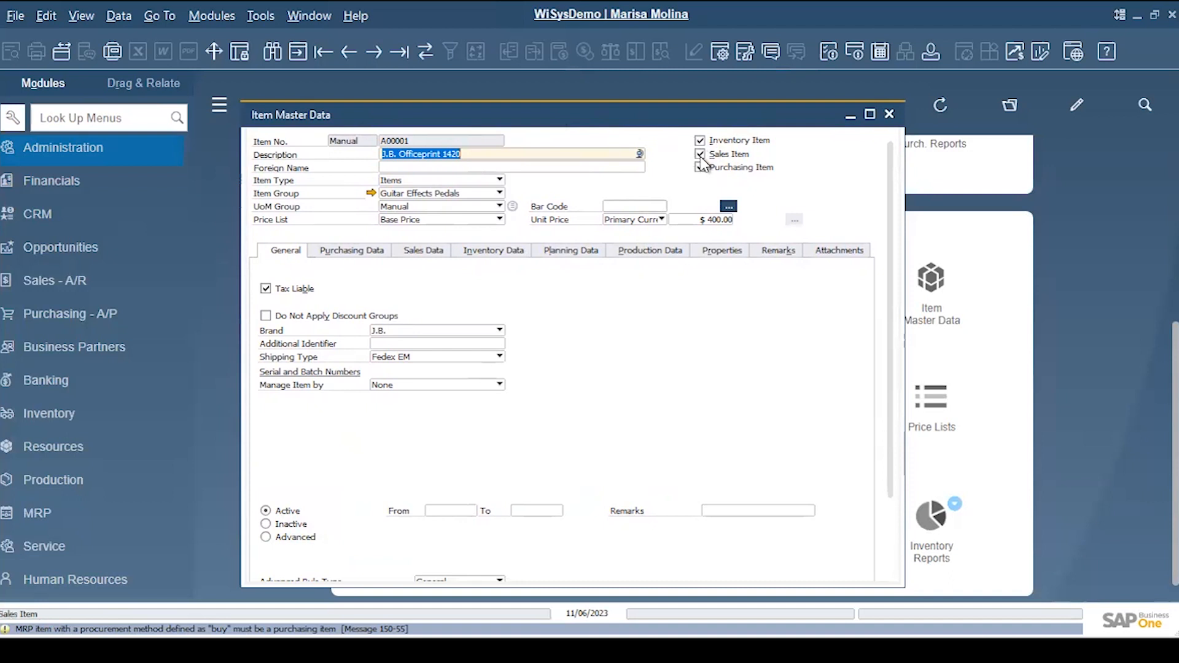
pyautogui.click(701, 165)
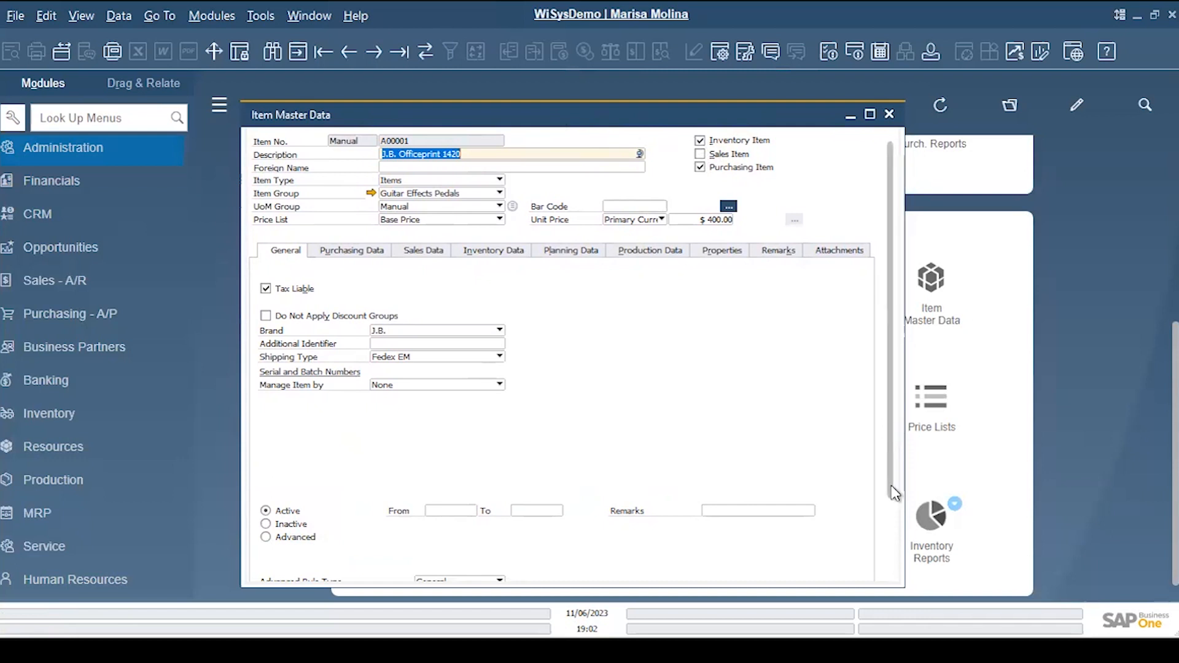
pyautogui.scroll(-3, 891, 486)
pyautogui.click(280, 566)
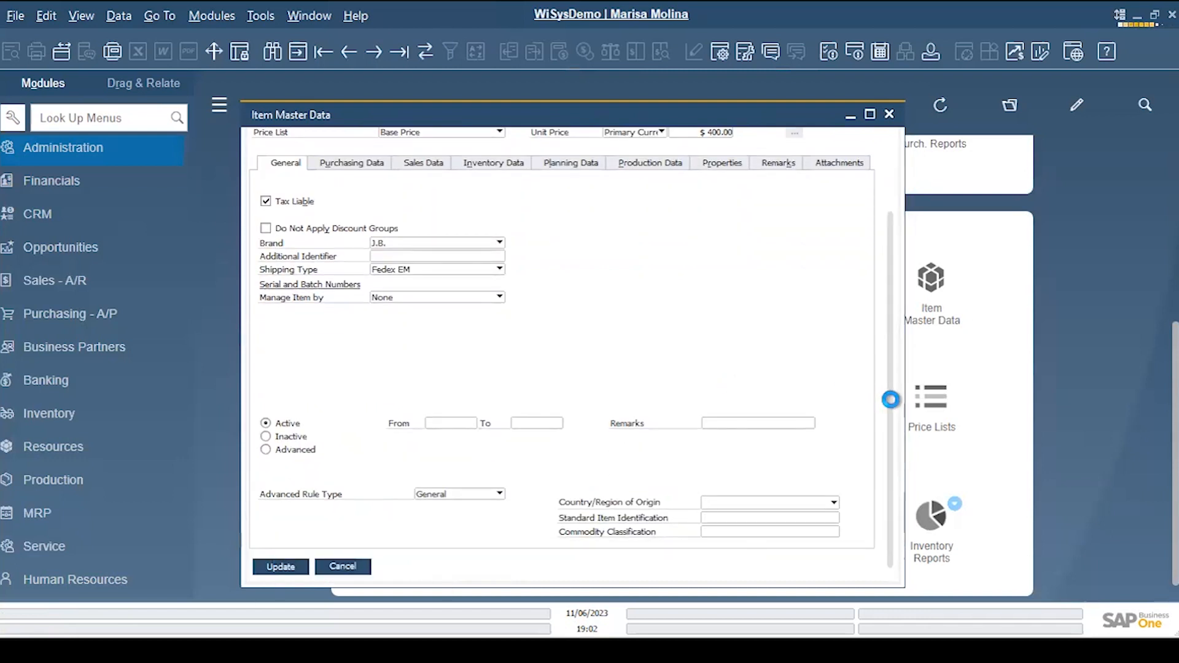
# Show the purchasing data of item A00001
pyautogui.scroll(3, 893, 409)
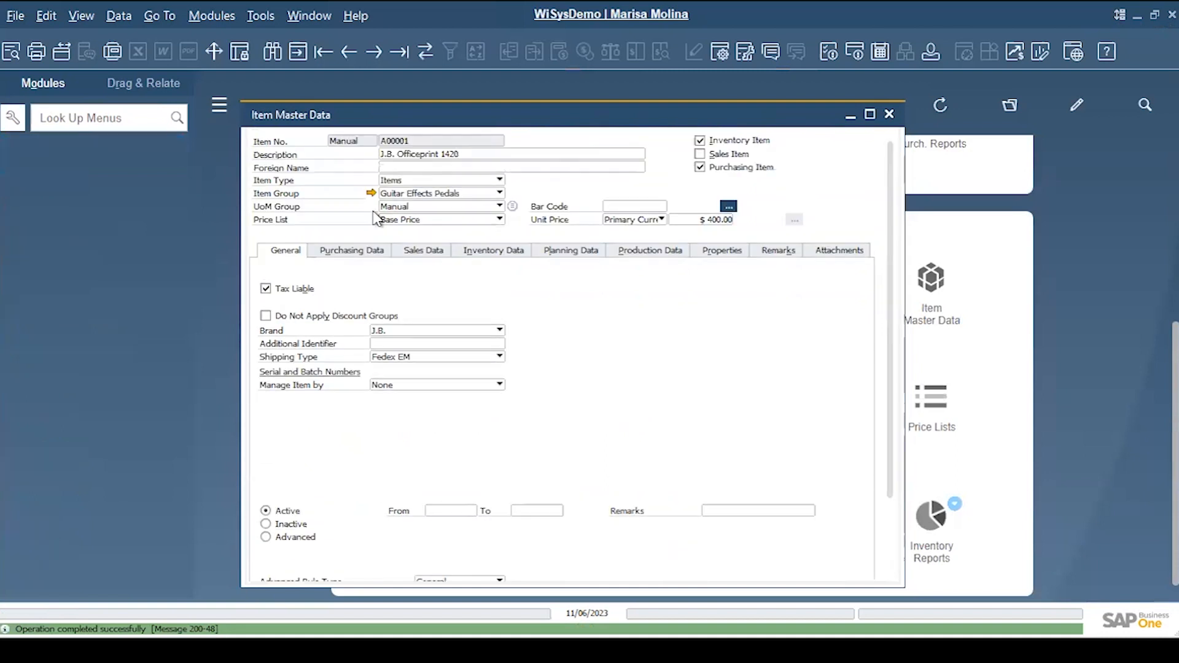
pyautogui.click(345, 252)
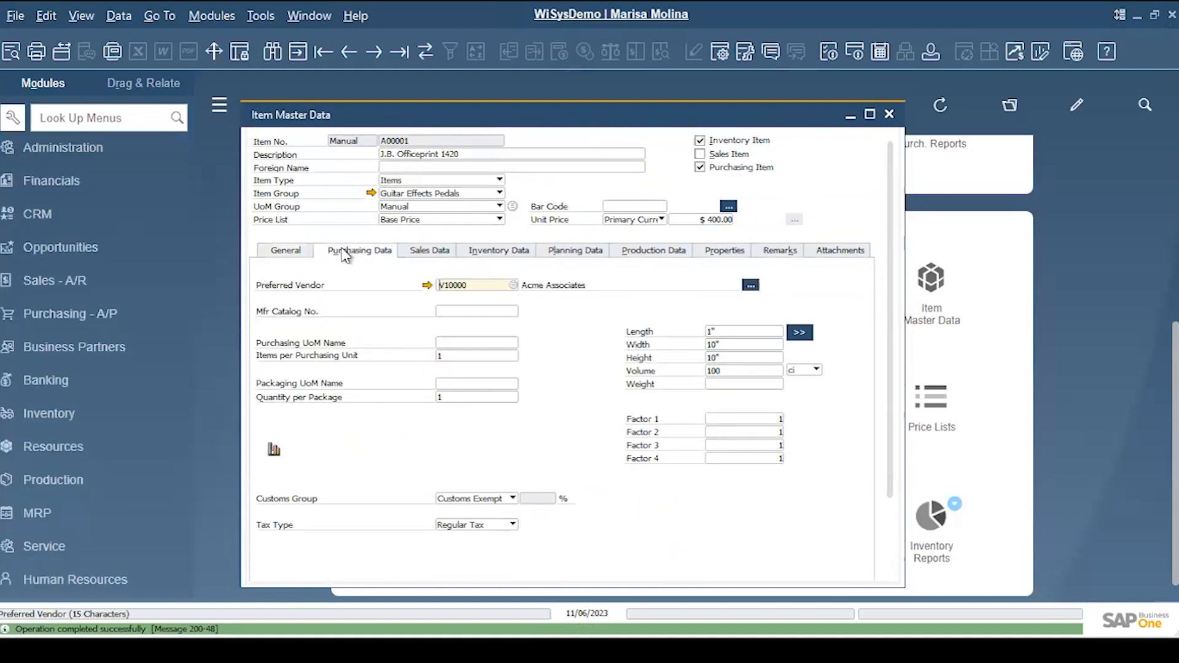
# Go through the purchasing dimensions of item A00001 and set its weight to 500 oz
pyautogui.click(723, 333)
pyautogui.press('Tab')
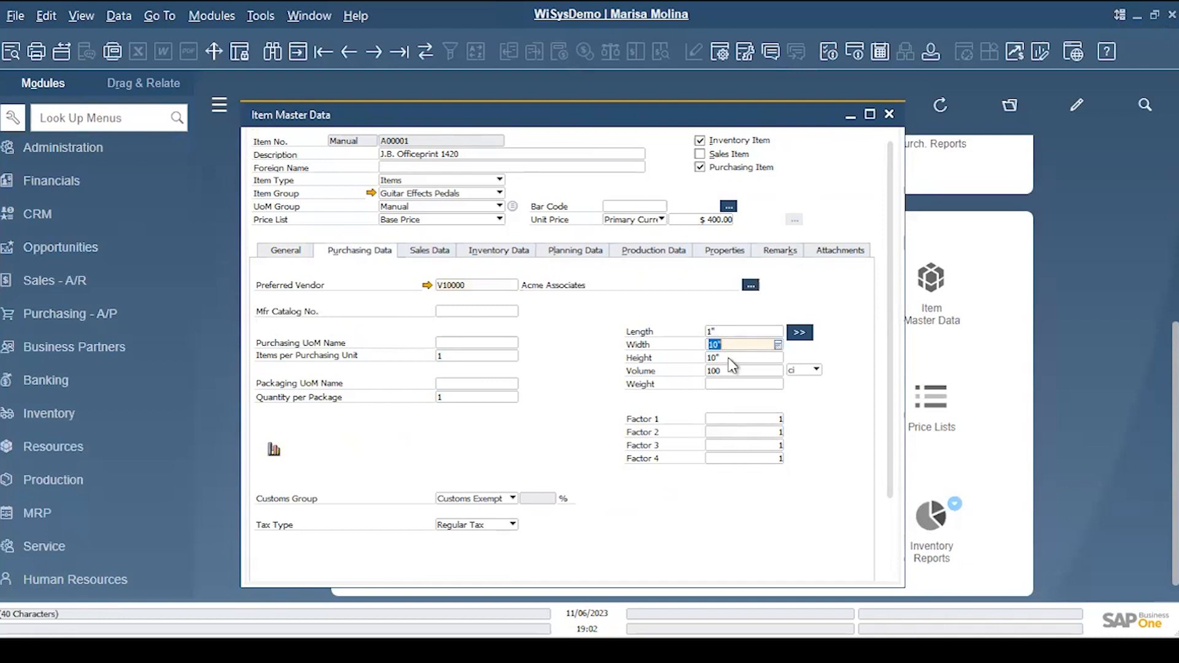
pyautogui.press('Tab')
pyautogui.press('Tab')
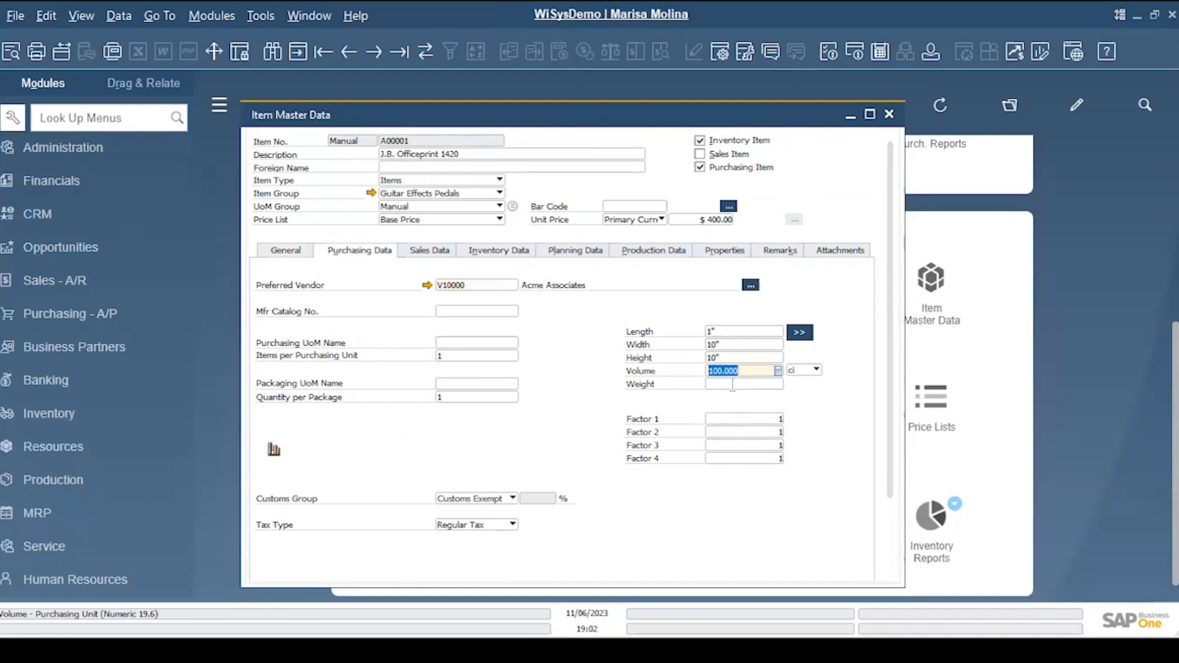
pyautogui.press('Tab')
pyautogui.moveTo(890, 385); pyautogui.dragTo(890, 452)
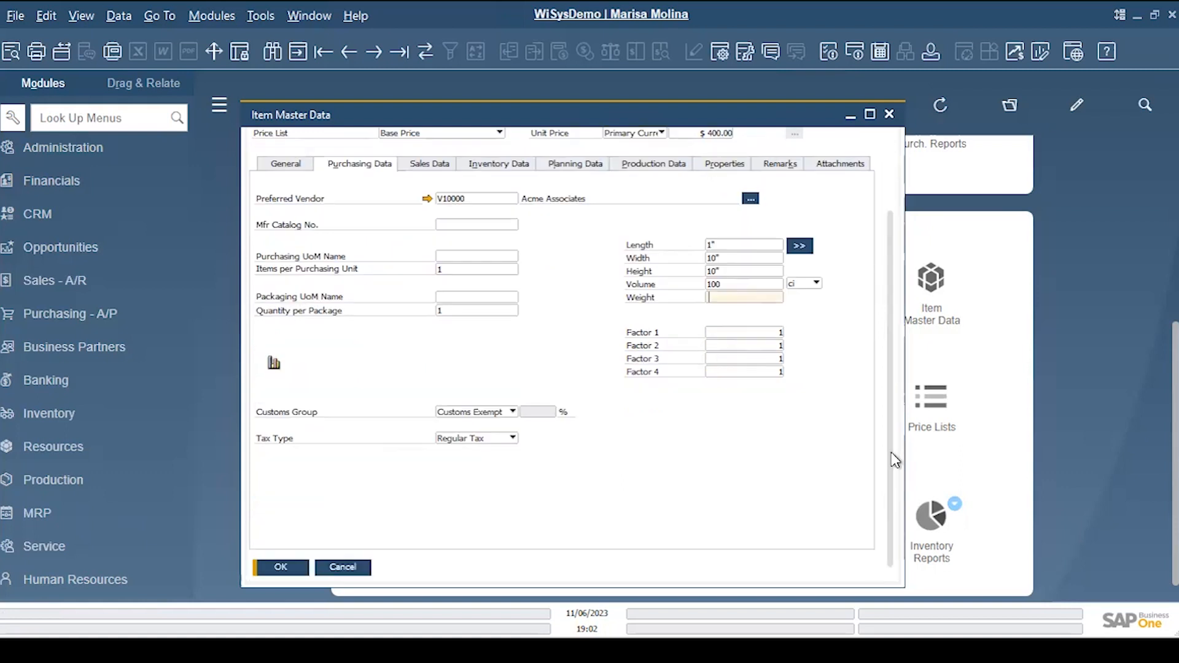
pyautogui.write('10')
pyautogui.press('Tab')
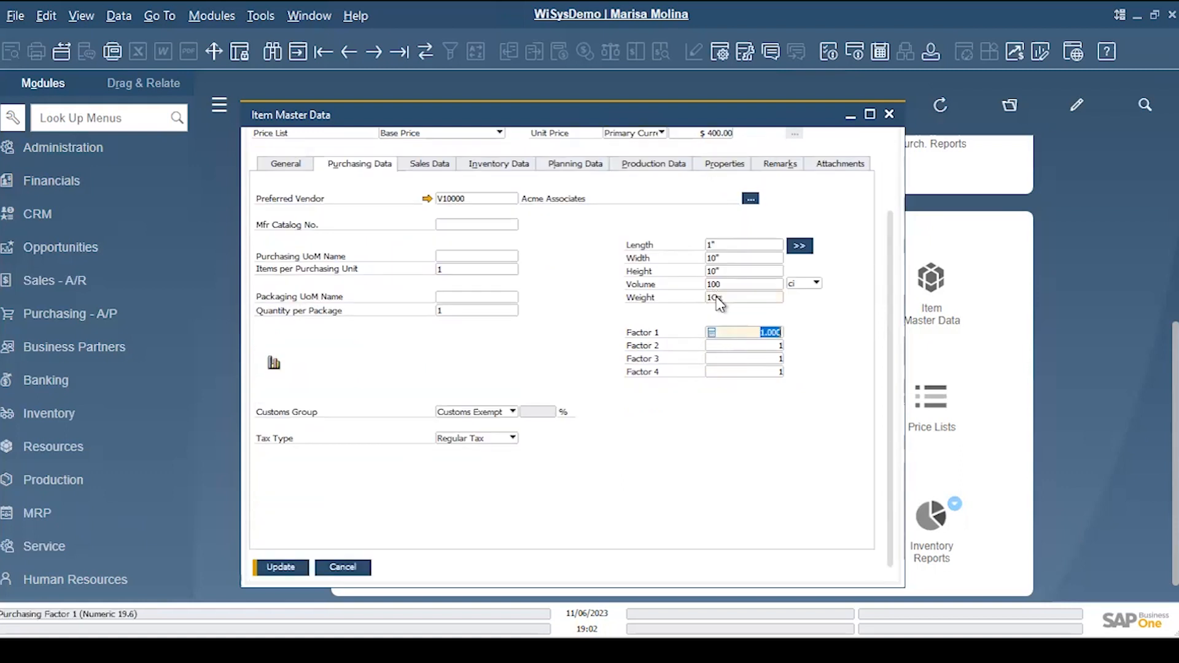
pyautogui.doubleClick(716, 298)
pyautogui.write('500')
pyautogui.press('Tab')
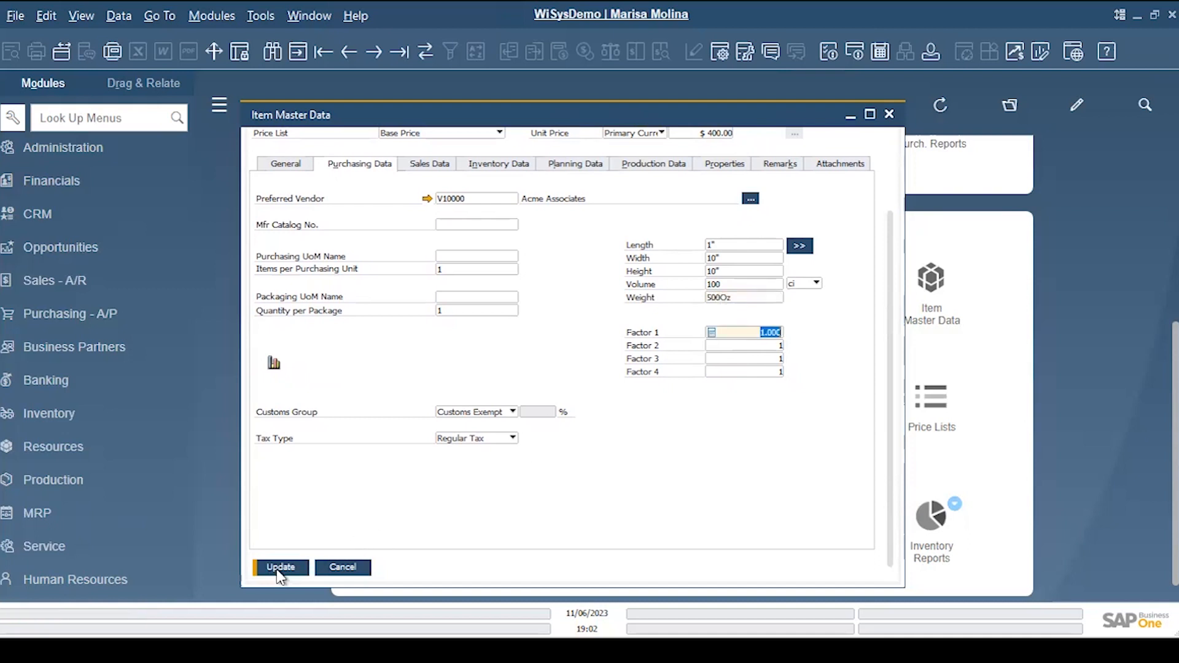
# Open the Customs Groups setup through the item's customs group, close it without changes, and save the item
pyautogui.click(512, 412)
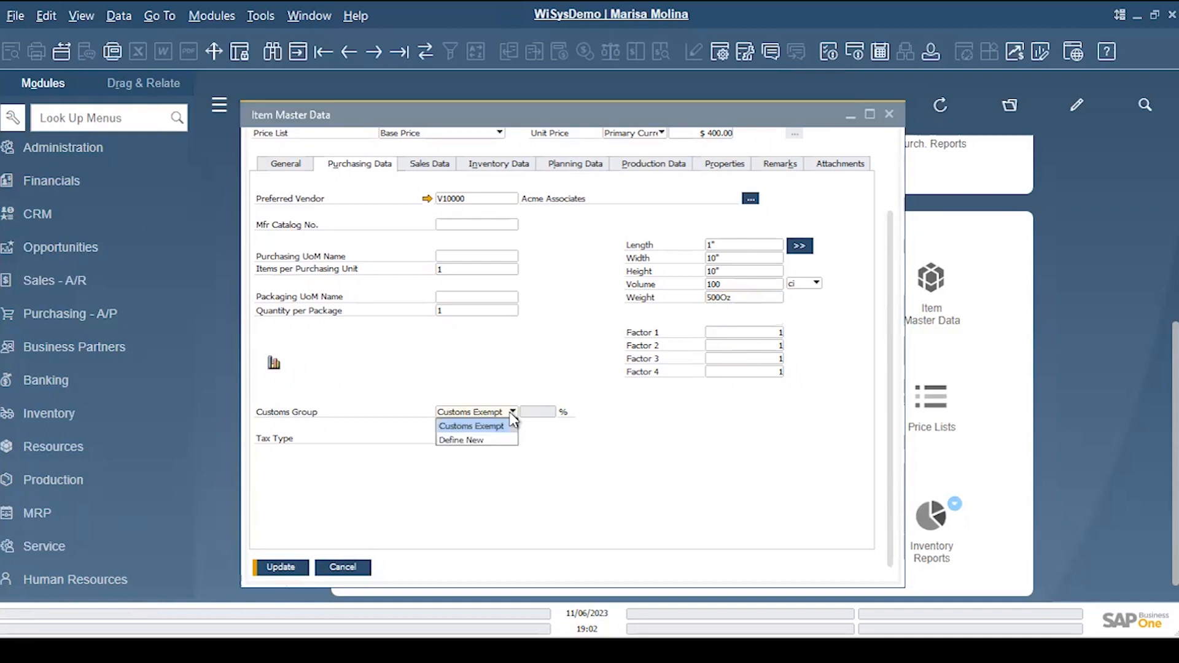
pyautogui.click(473, 441)
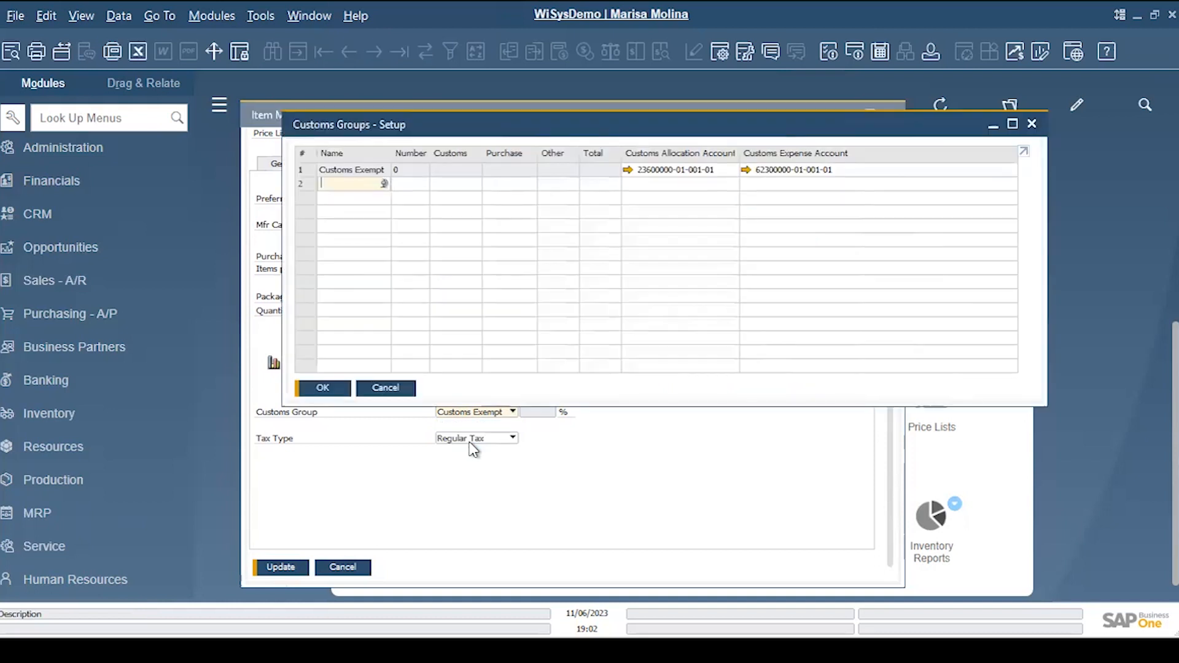
pyautogui.click(386, 389)
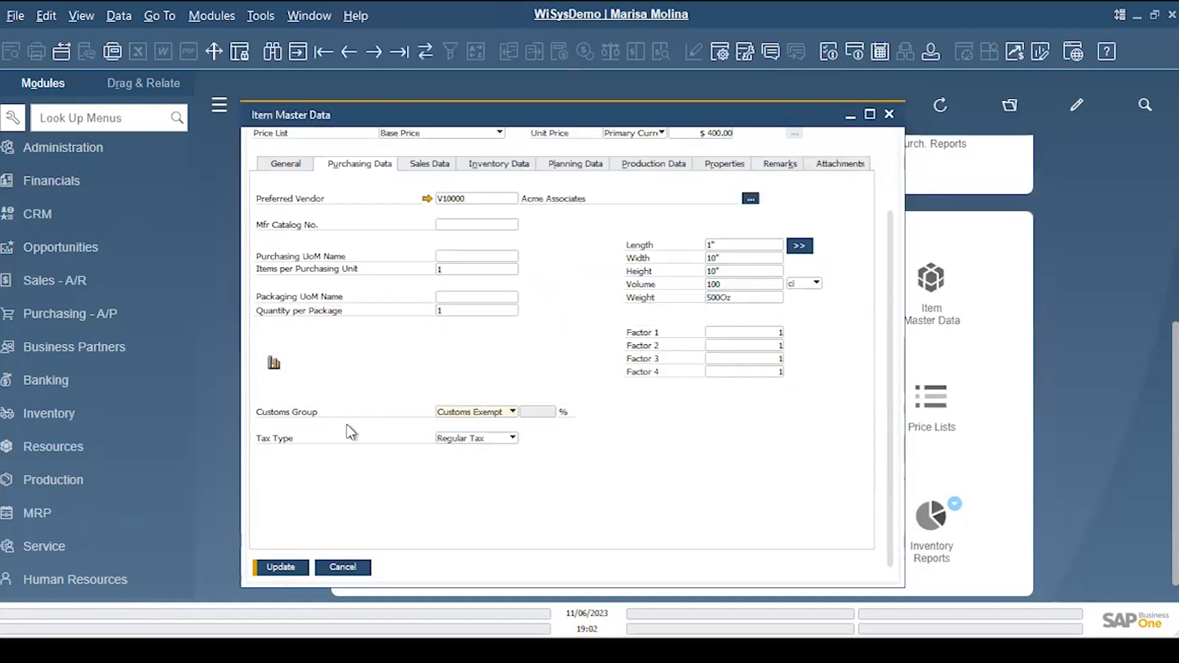
pyautogui.click(282, 569)
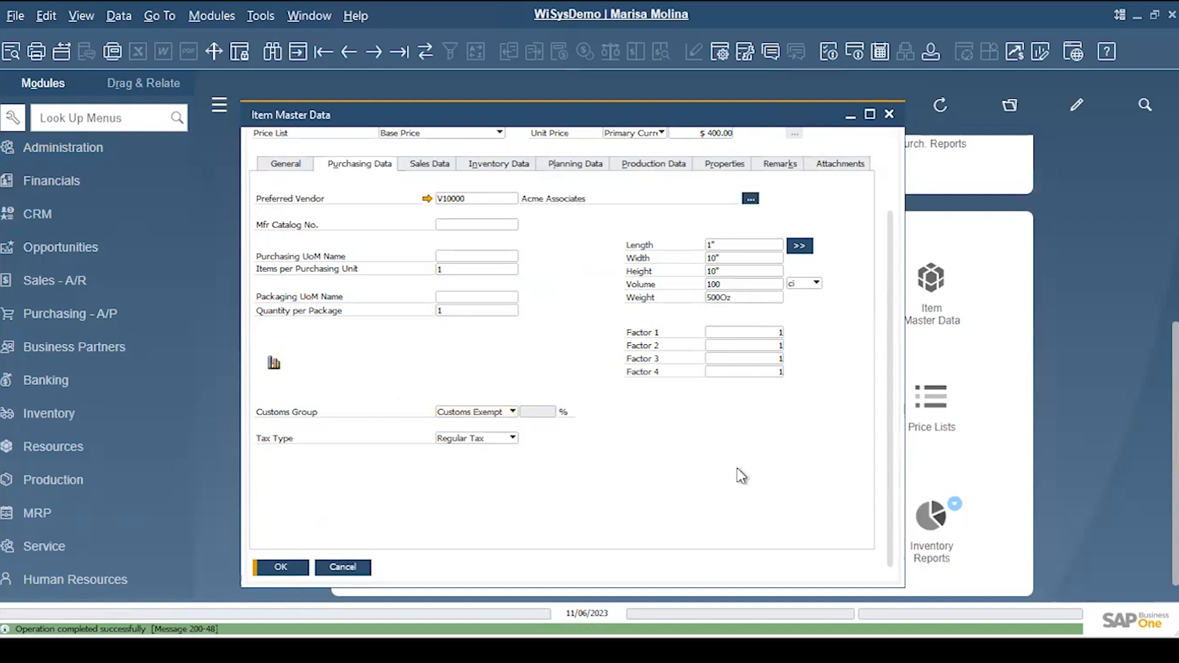
# Set the purchasing weight of item A00001 to 12 lb, save the item, and close Item Master Data
pyautogui.doubleClick(740, 284)
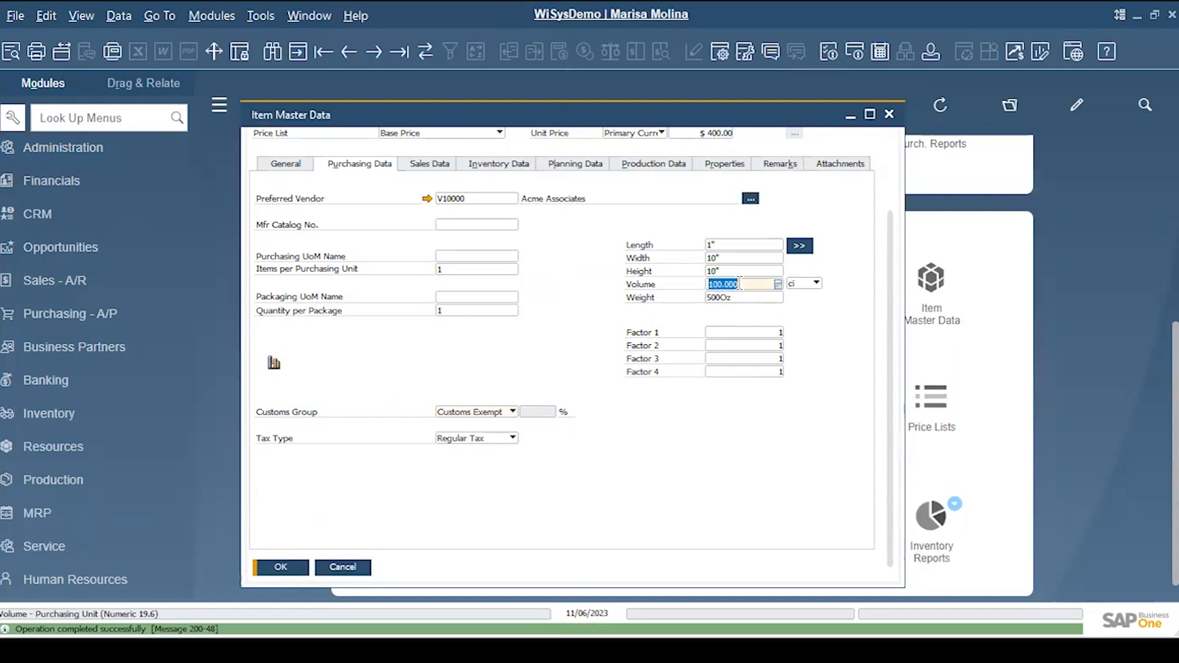
pyautogui.doubleClick(739, 298)
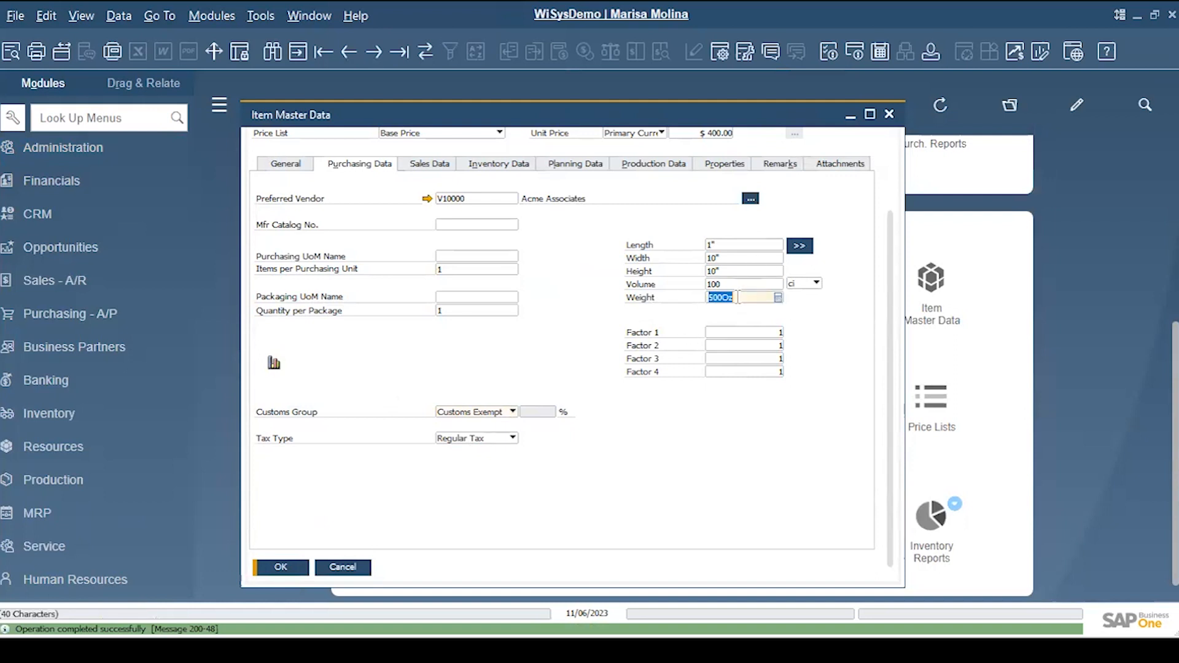
pyautogui.write('12lb')
pyautogui.press('Tab')
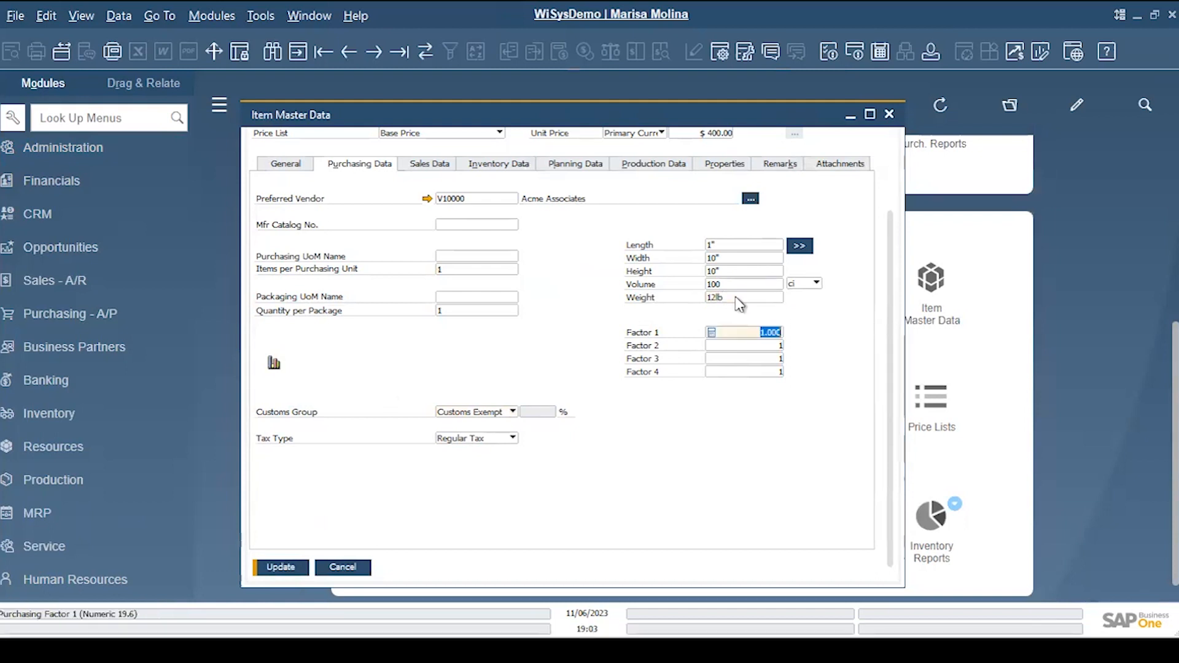
pyautogui.click(291, 571)
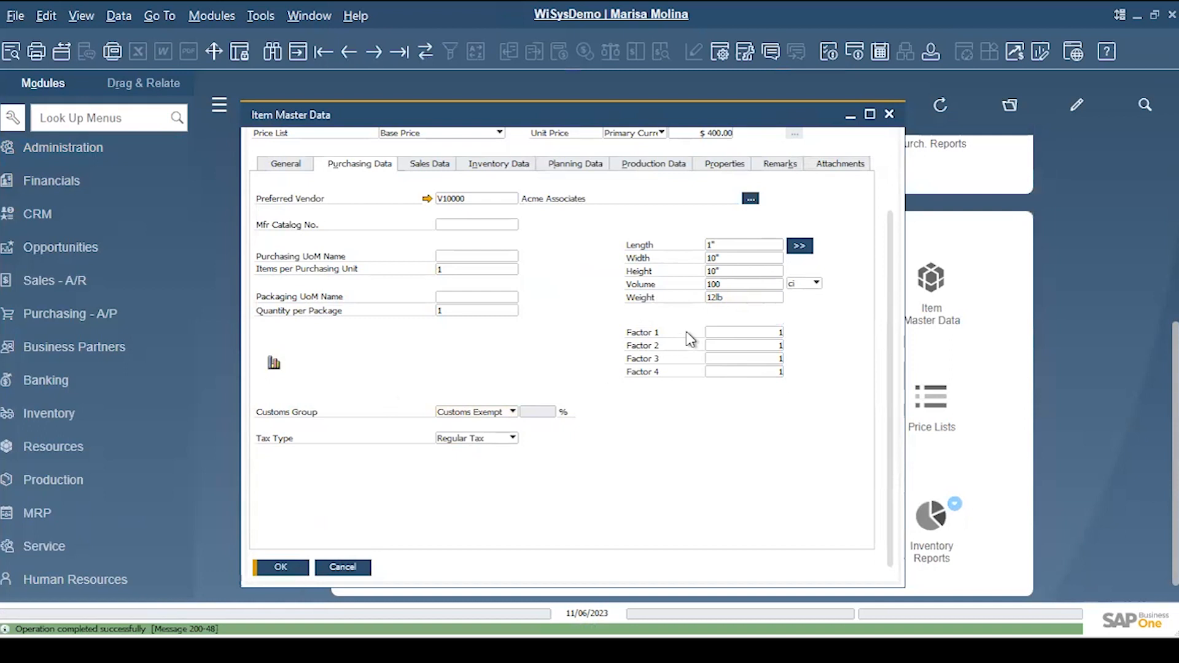
pyautogui.click(343, 567)
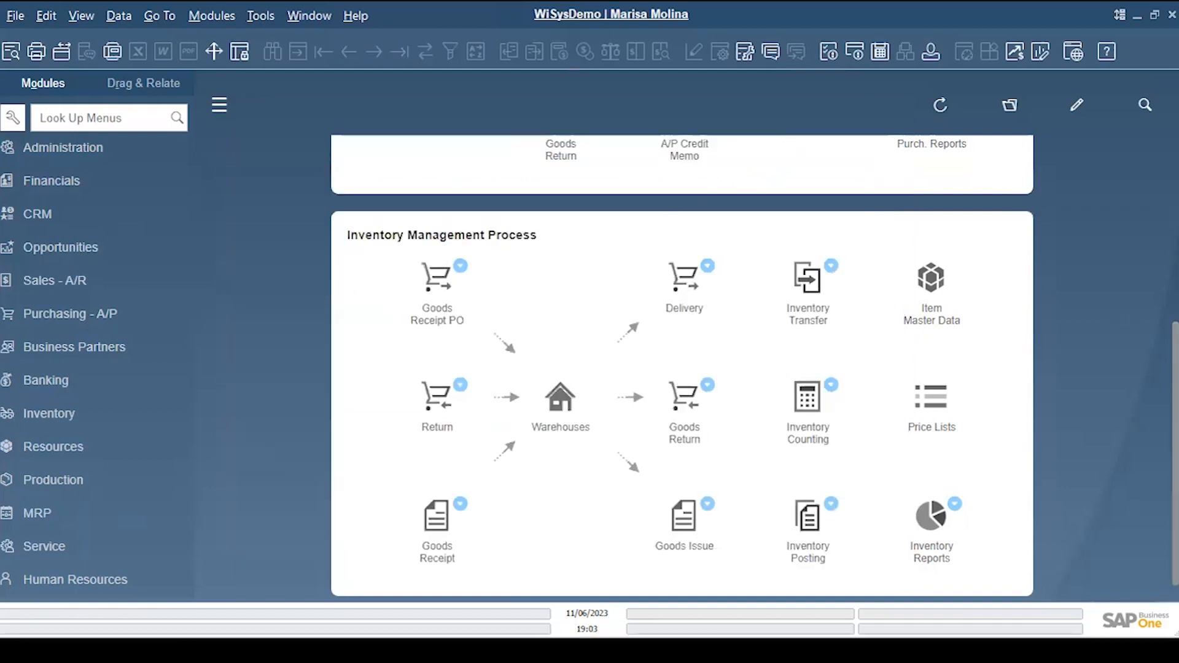
# Open a new Landed Costs document from the Purchasing - A/P module, hide the module list, and reposition the document window
pyautogui.scroll(5, 682, 368)
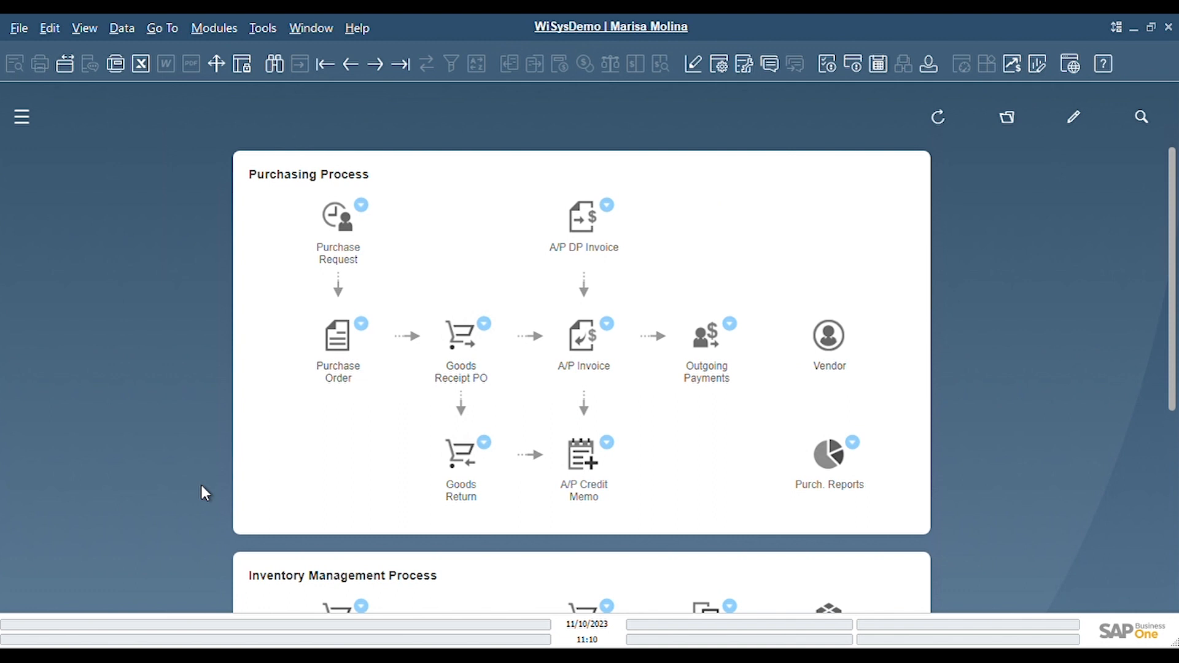
pyautogui.click(22, 118)
pyautogui.click(98, 167)
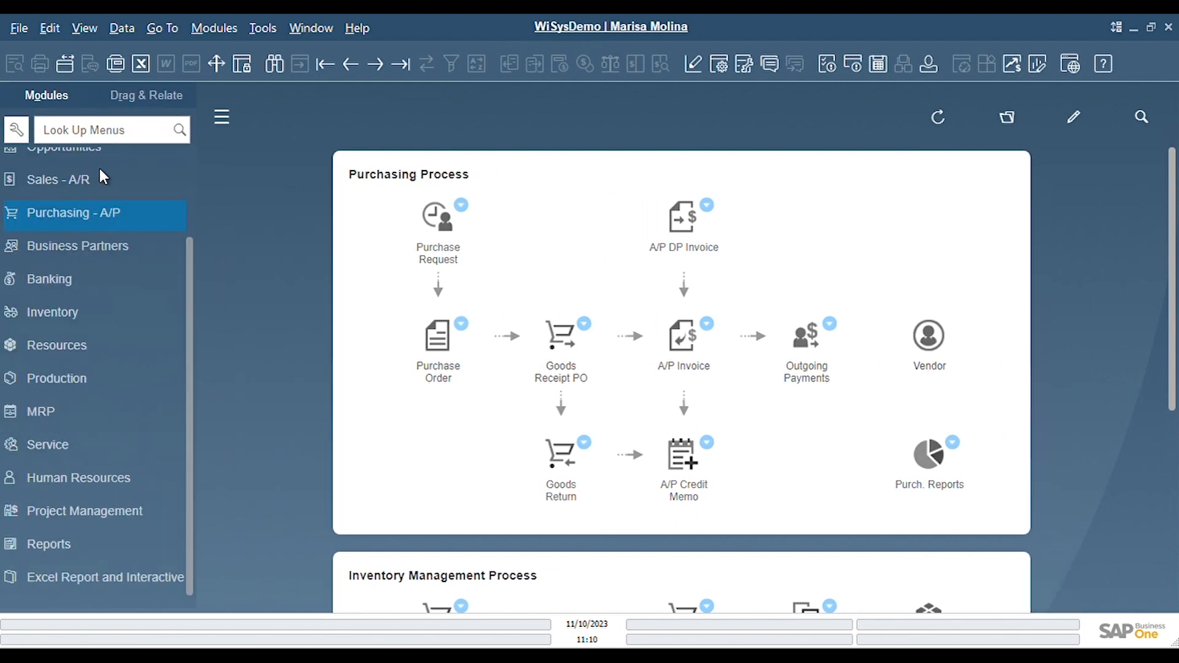
pyautogui.click(85, 215)
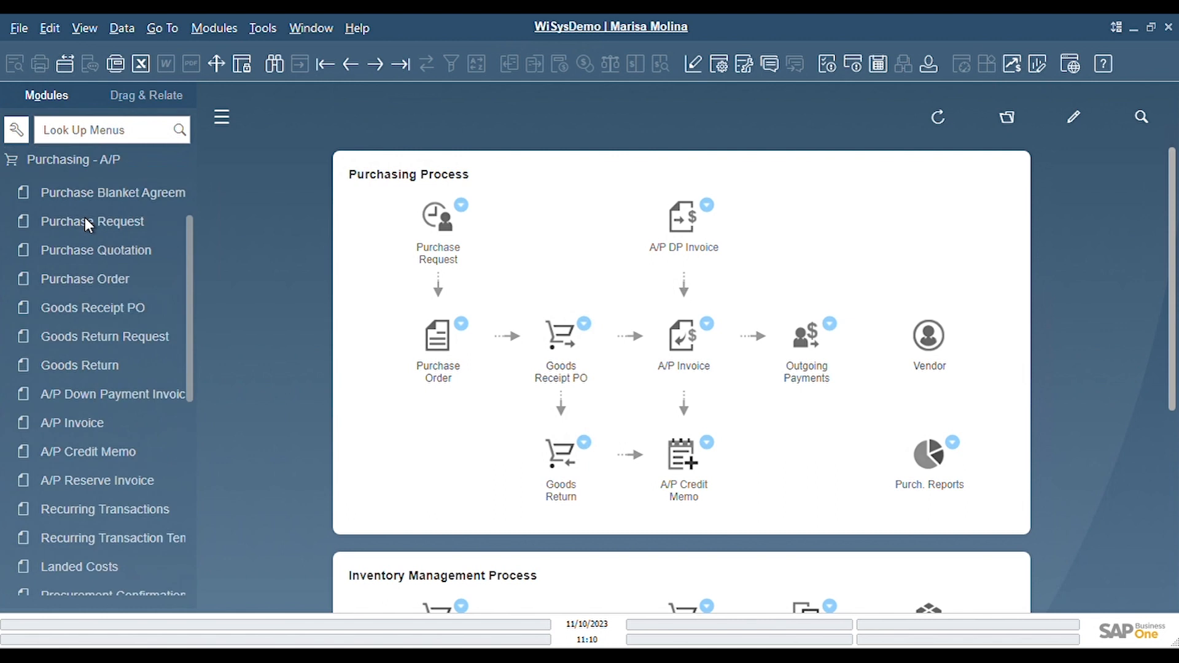
pyautogui.click(97, 571)
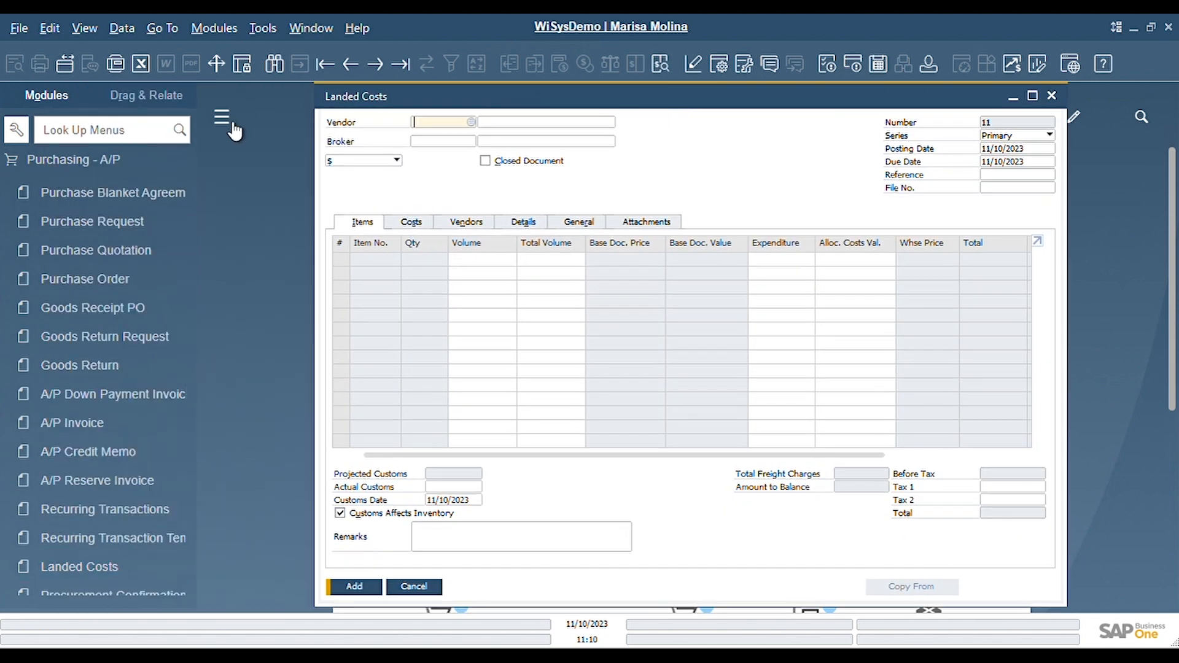
pyautogui.click(223, 119)
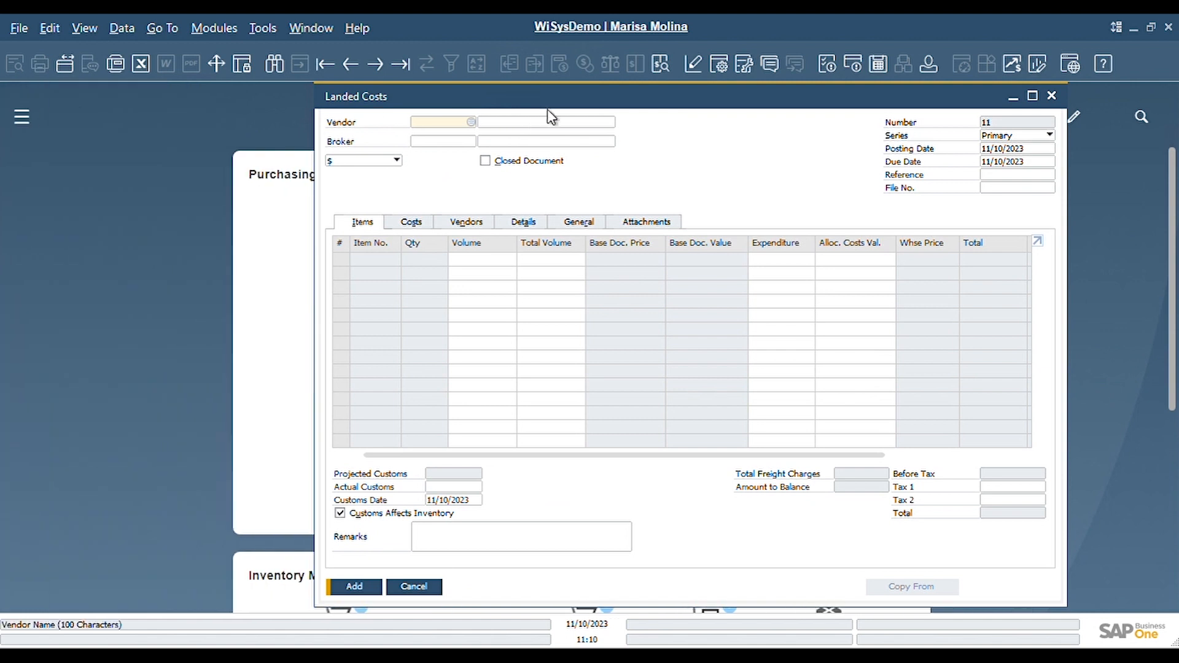
pyautogui.moveTo(552, 113); pyautogui.dragTo(283, 118)
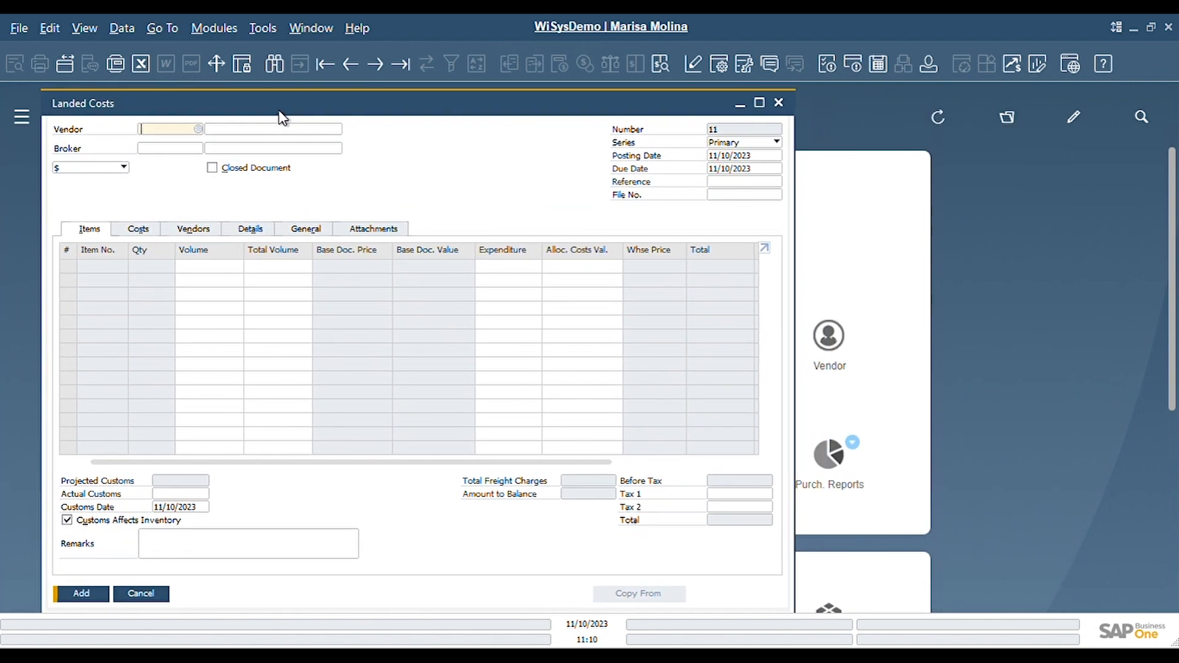
pyautogui.click(280, 131)
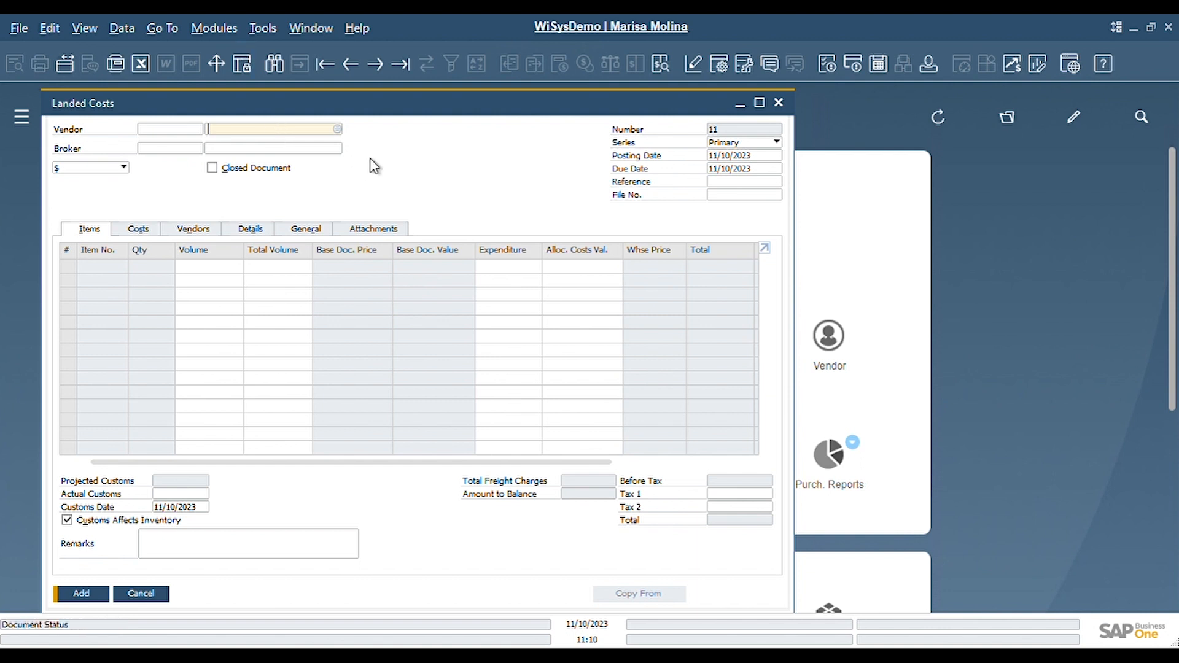
# Open Goods Receipt PO, load the last recorded document, and arrange it beside the Landed Costs window
pyautogui.moveTo(415, 105); pyautogui.dragTo(443, 393)
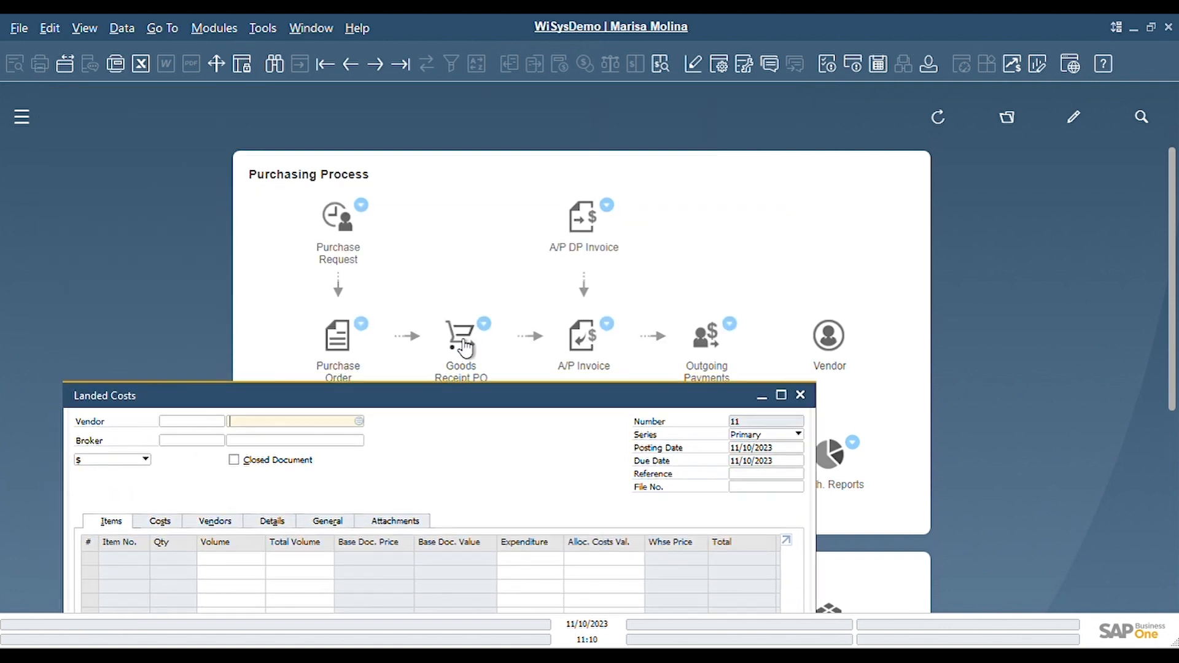
pyautogui.click(460, 336)
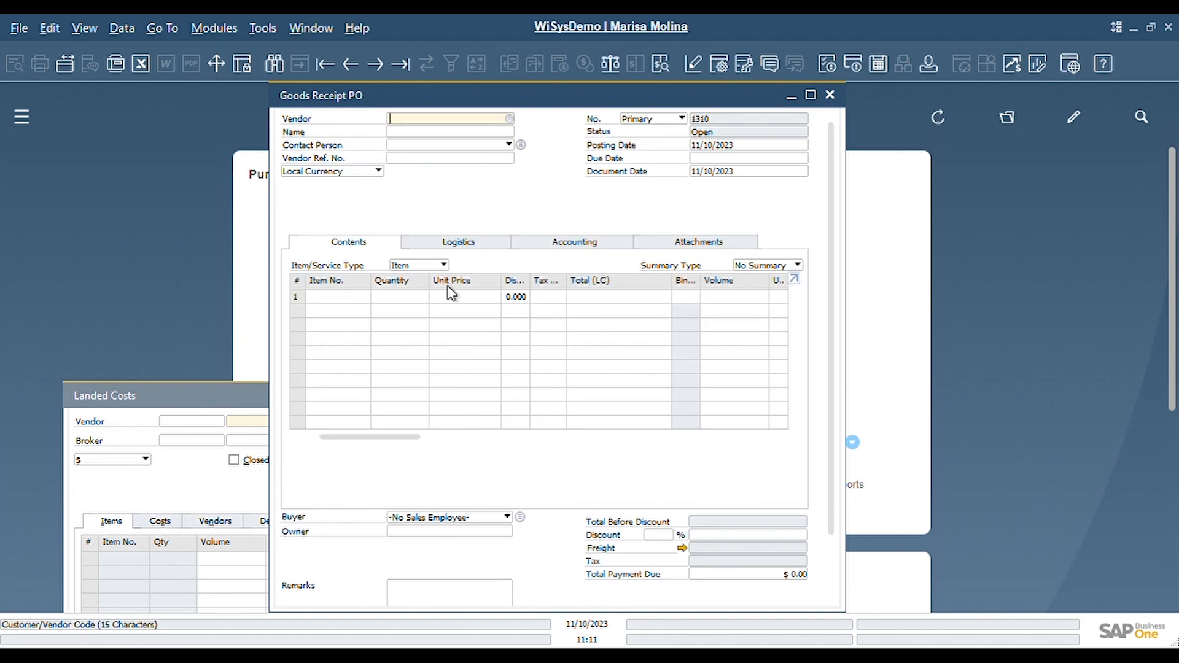
pyautogui.click(411, 68)
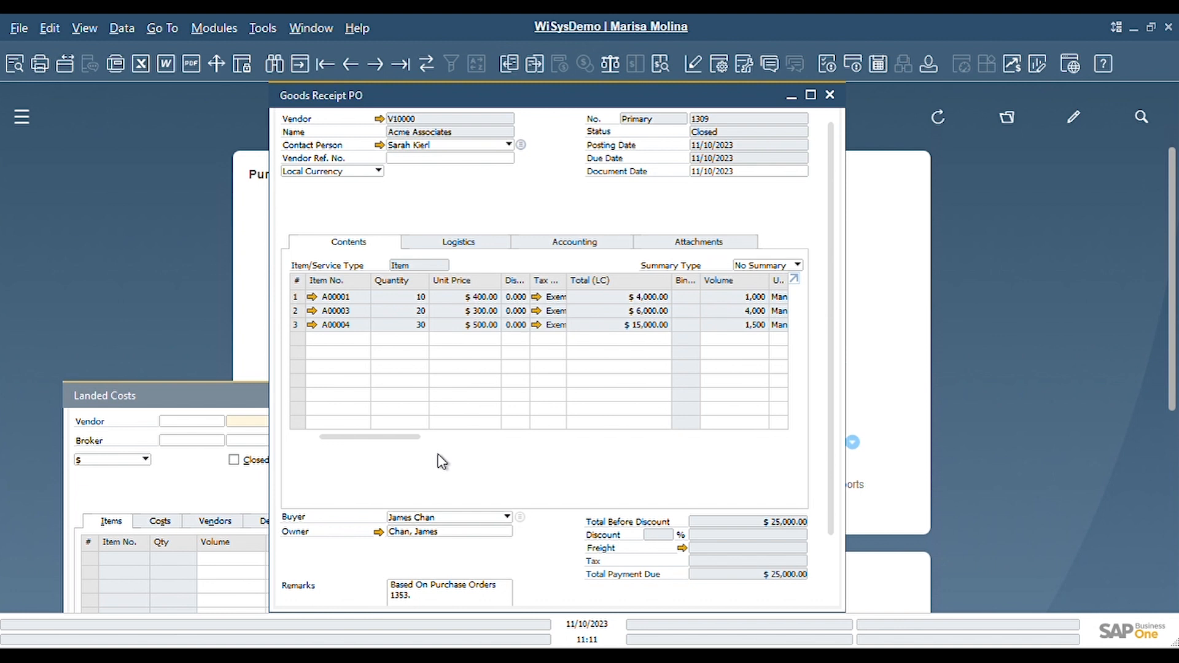
pyautogui.moveTo(757, 102); pyautogui.dragTo(1070, 106)
pyautogui.moveTo(490, 411); pyautogui.dragTo(450, 154)
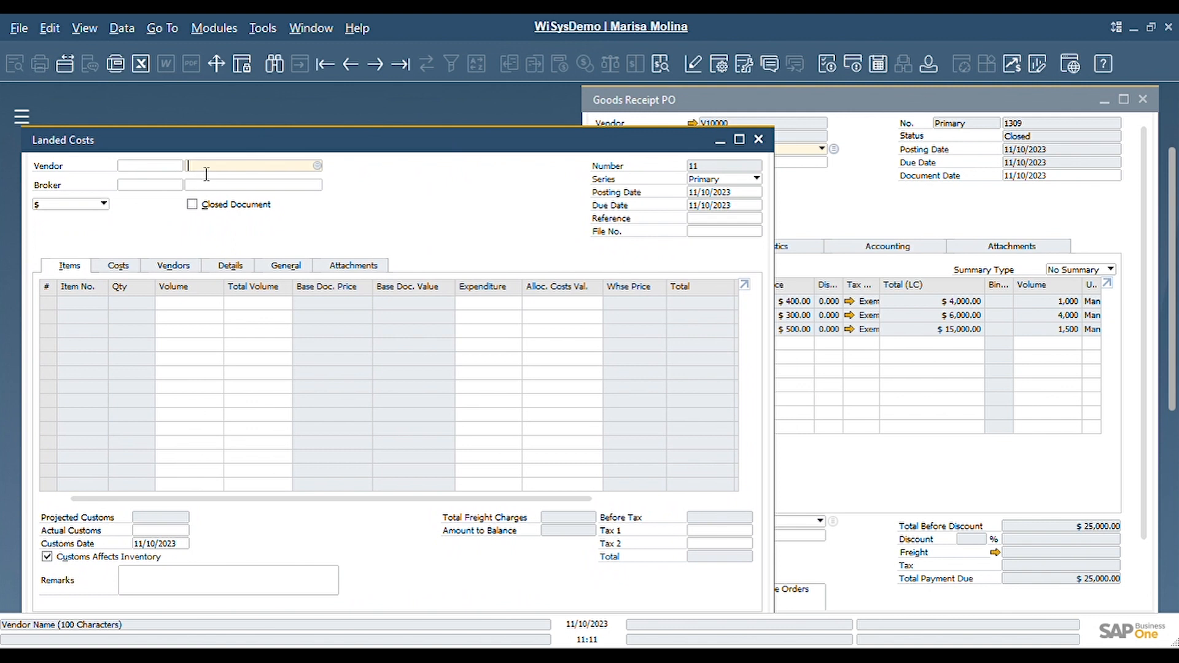
# Set the landed costs vendor to Acme Associates and raise the window so its lower controls are accessible
pyautogui.write('acme')
pyautogui.press('Tab')
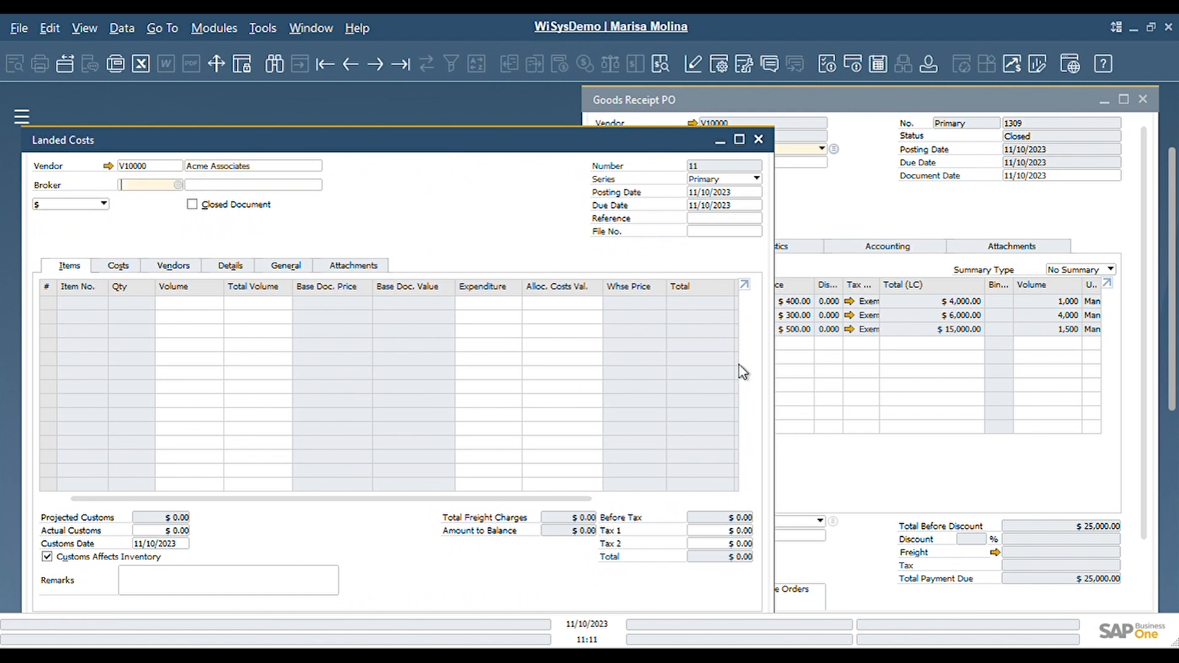
pyautogui.moveTo(628, 143); pyautogui.dragTo(623, 110)
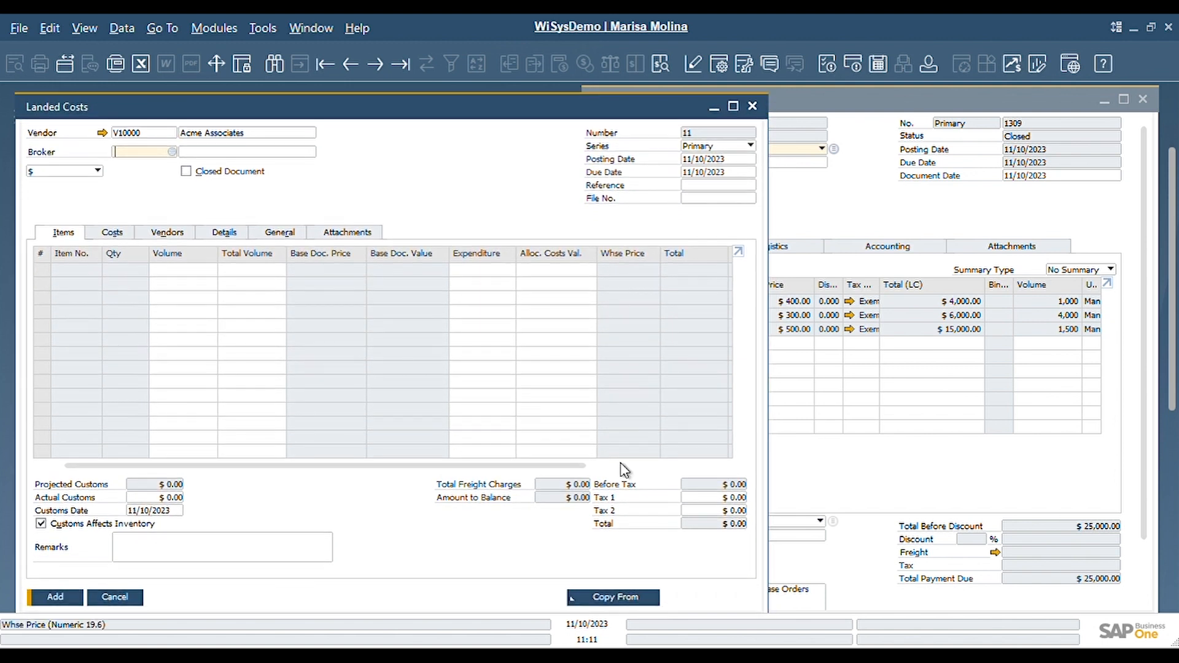
# Copy the Goods Receipt PO dated 11/10/2023 into the landed costs, sorting the list newest first, and clear Customs Affects Inventory
pyautogui.click(655, 608)
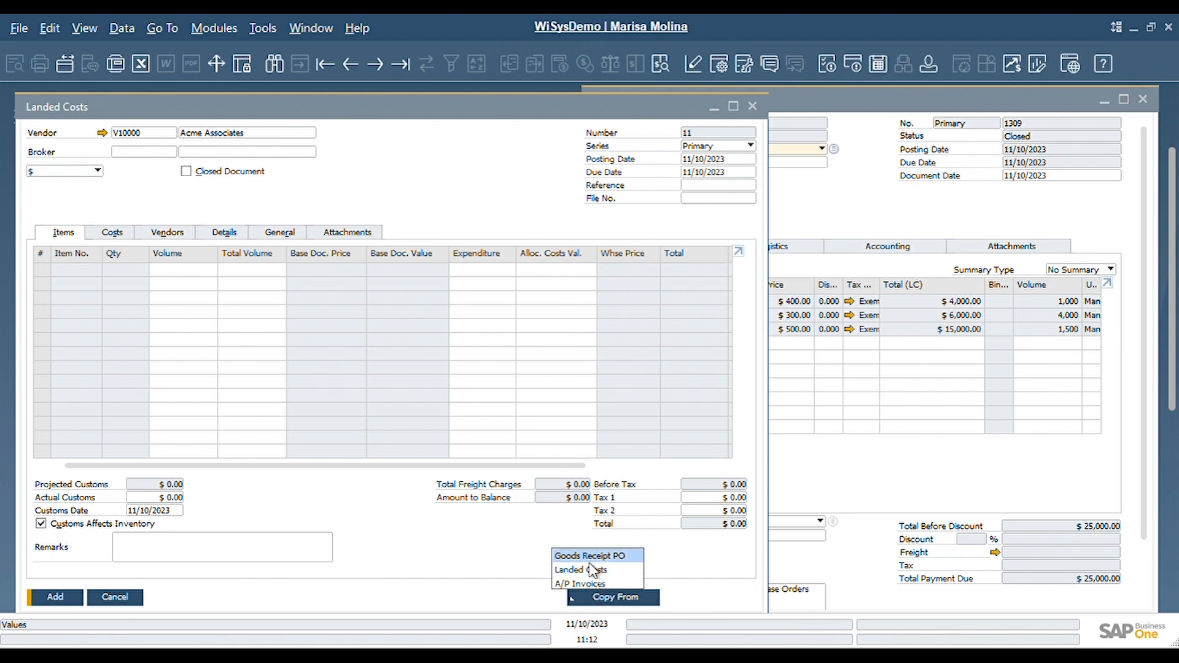
pyautogui.click(590, 558)
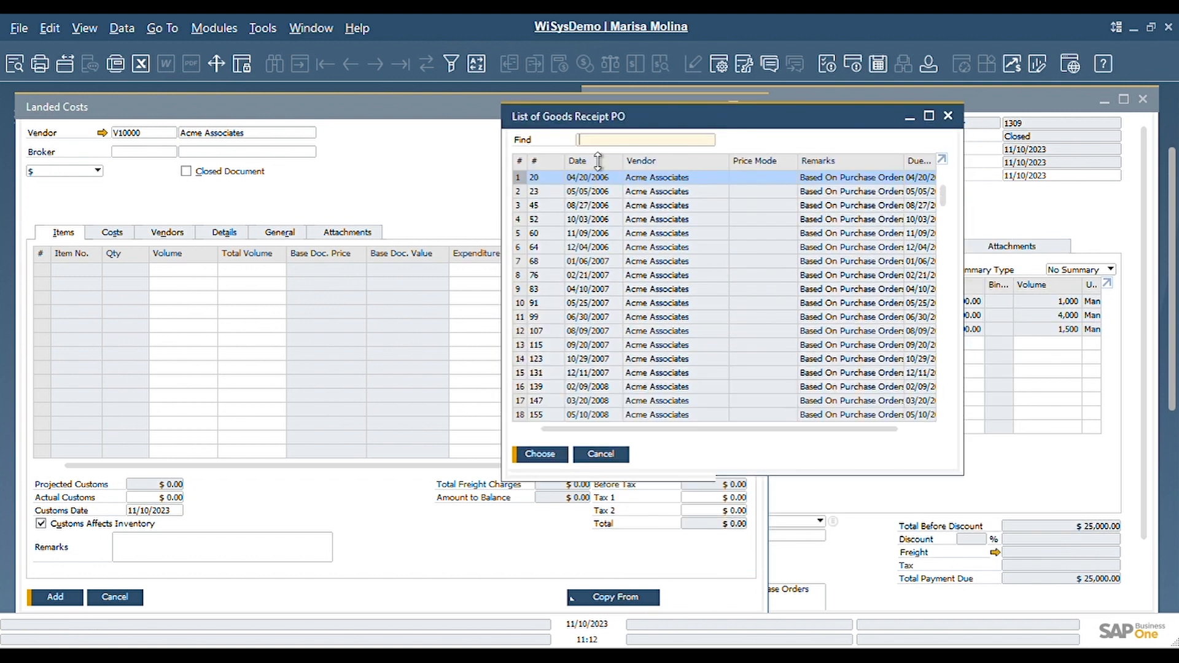
pyautogui.doubleClick(591, 160)
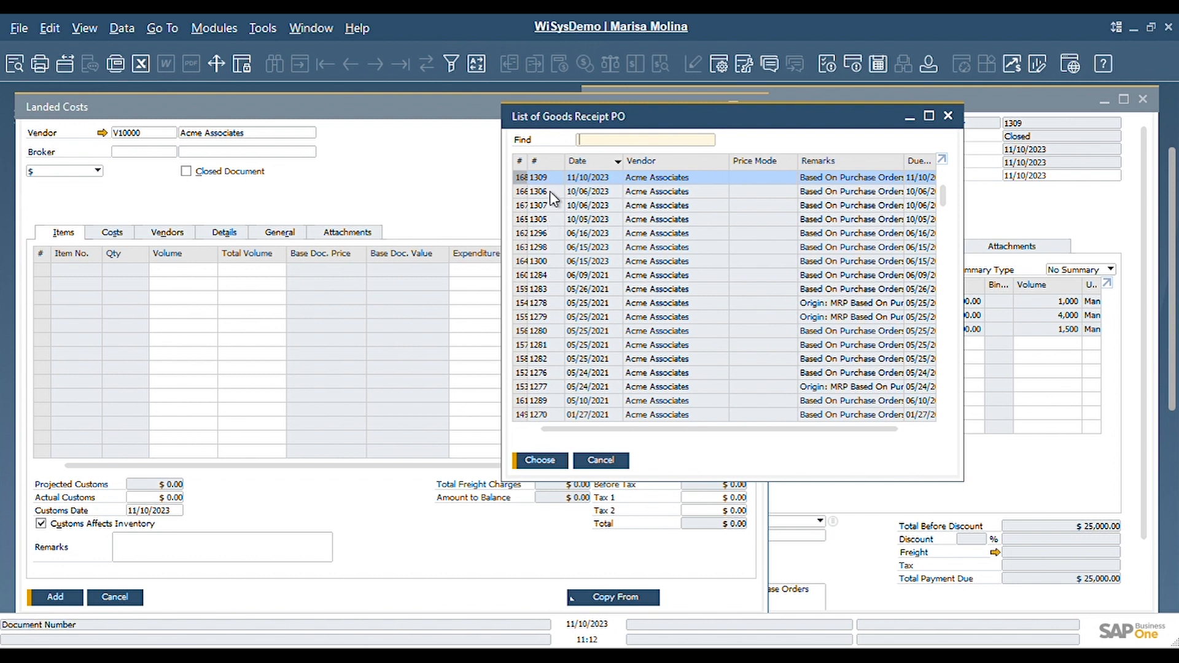
pyautogui.doubleClick(591, 183)
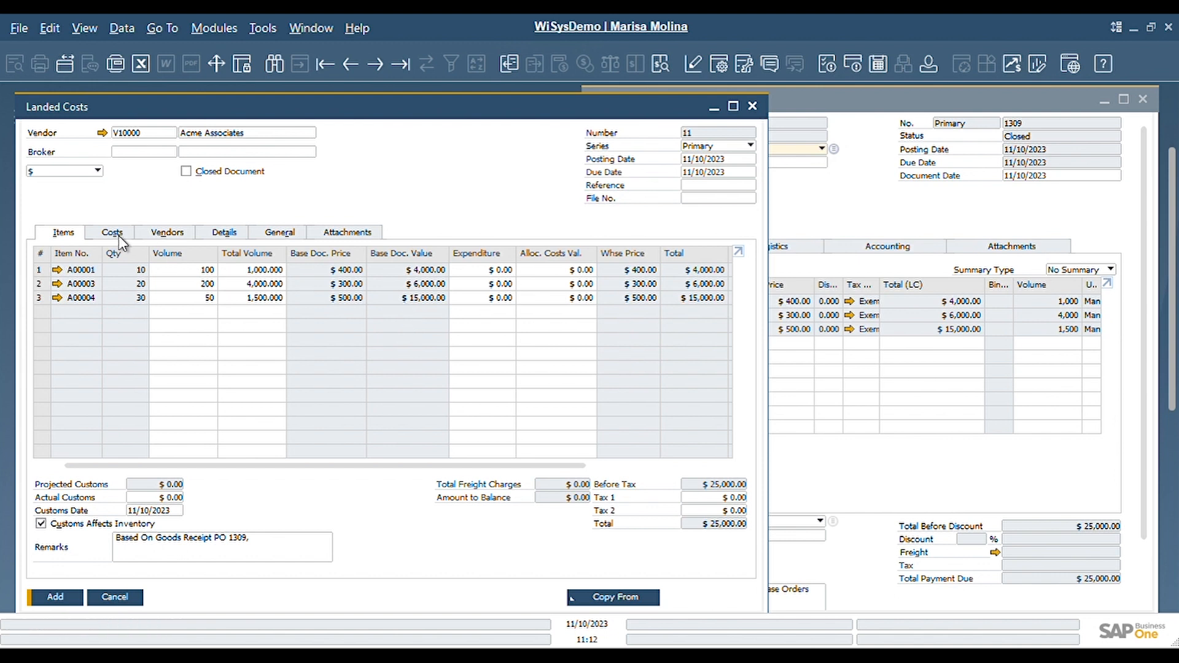
pyautogui.click(42, 527)
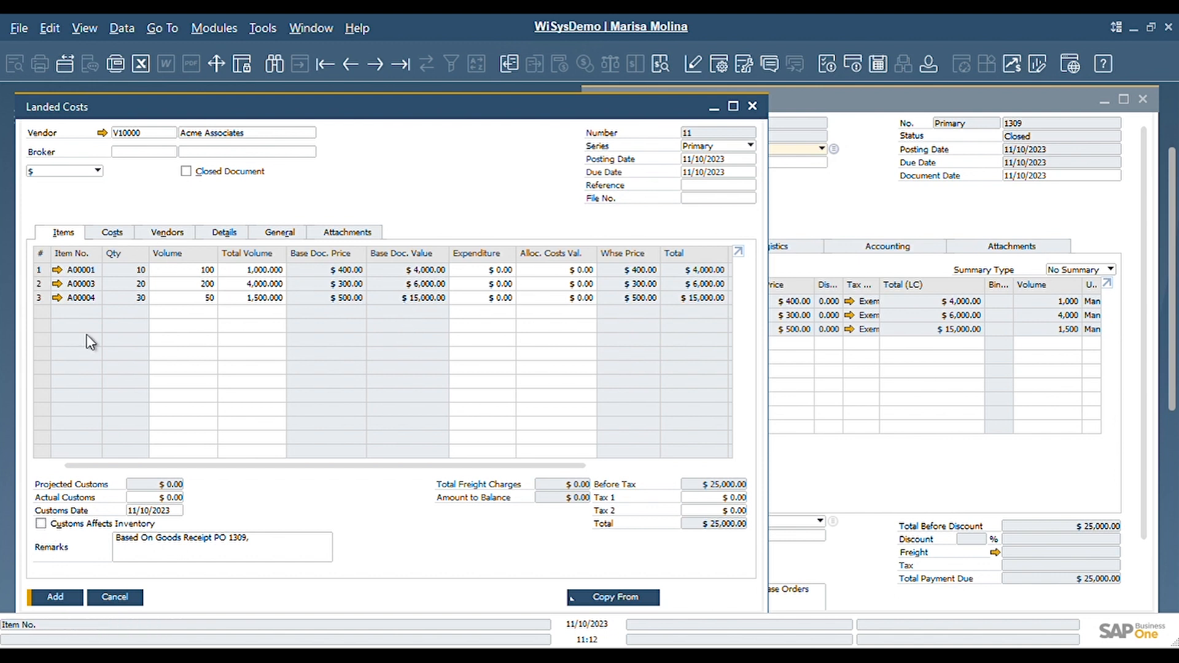
# Set the Insurance amount to $1,000 in the document's fixed costs
pyautogui.click(123, 237)
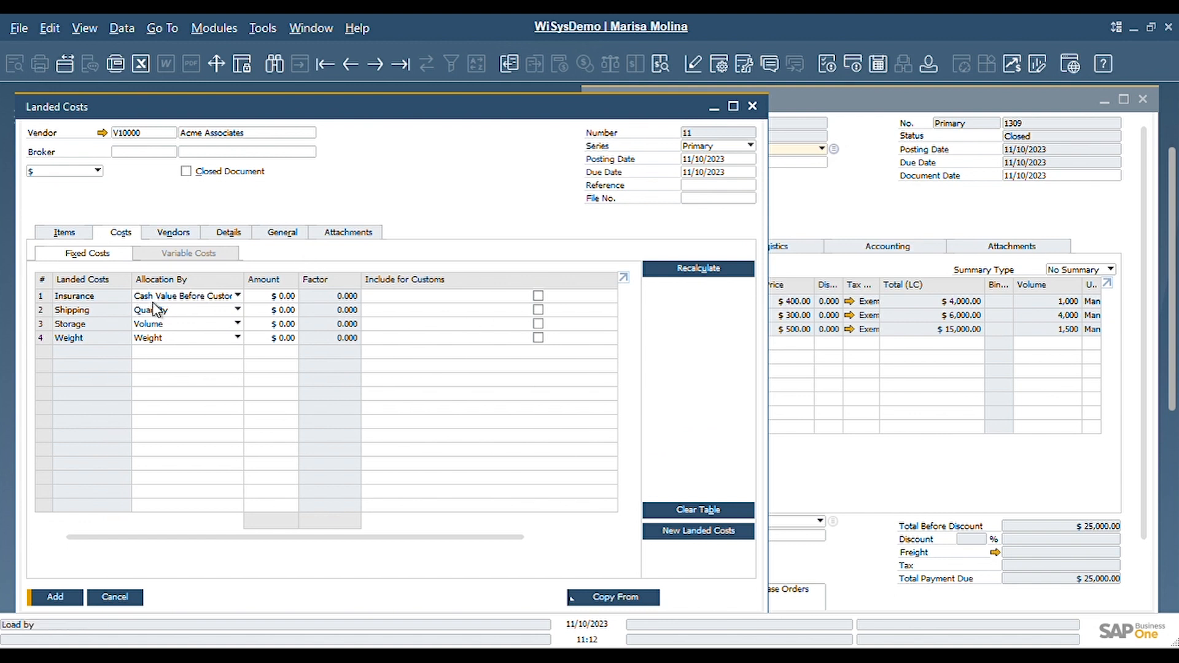
pyautogui.click(275, 300)
pyautogui.write('1000')
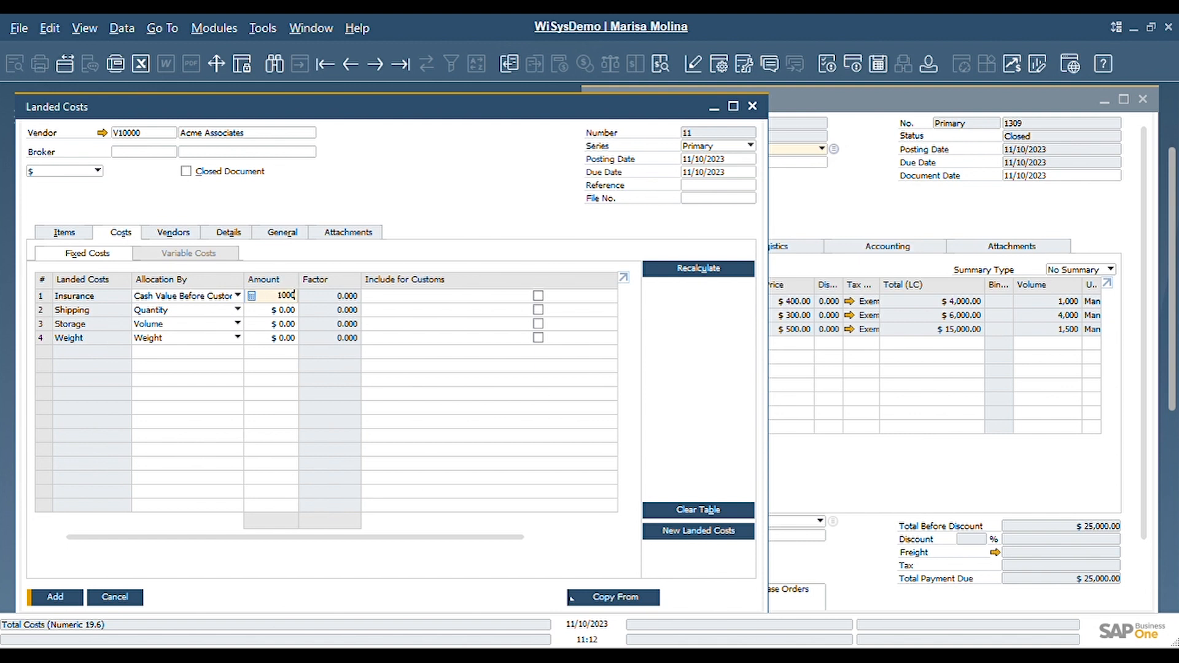
pyautogui.press('Tab')
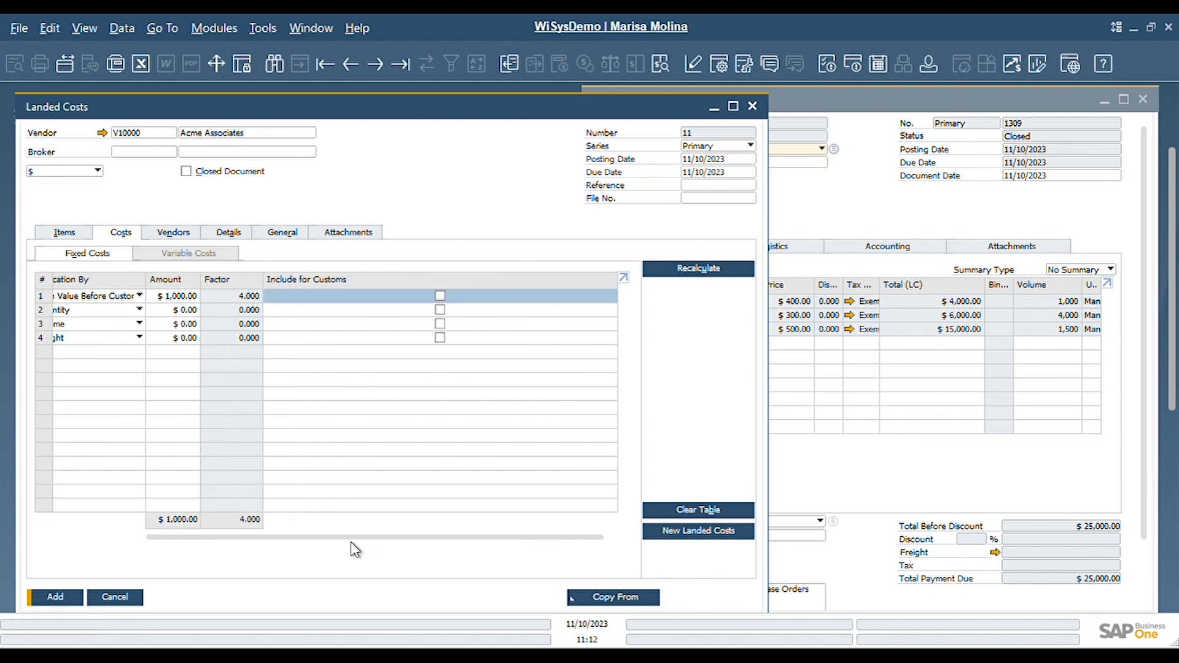
# Examine the factor of the Insurance cost and the expenditure and allocated cost value of each item
pyautogui.moveTo(351, 541); pyautogui.dragTo(80, 533)
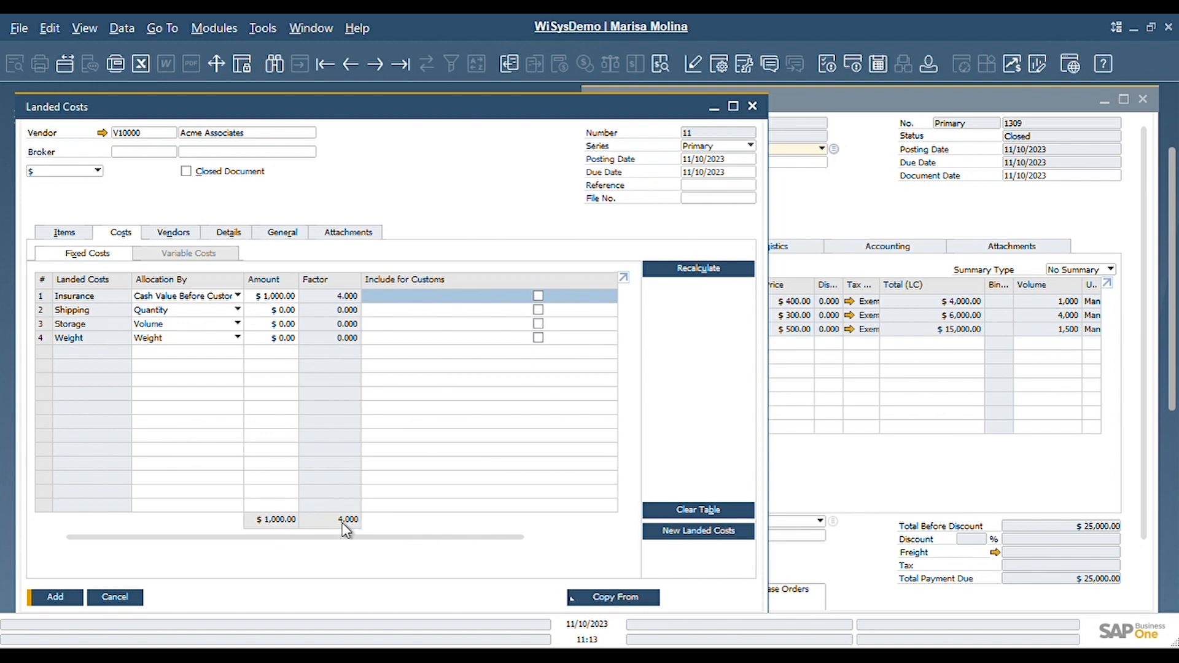
pyautogui.click(87, 234)
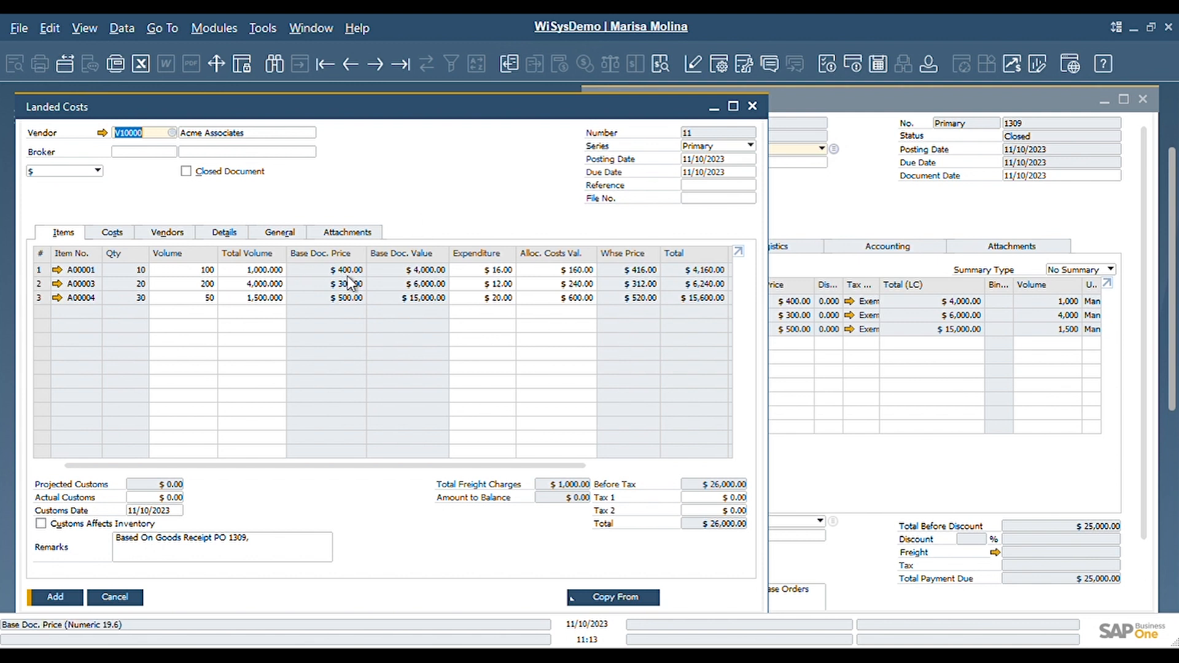
pyautogui.click(488, 276)
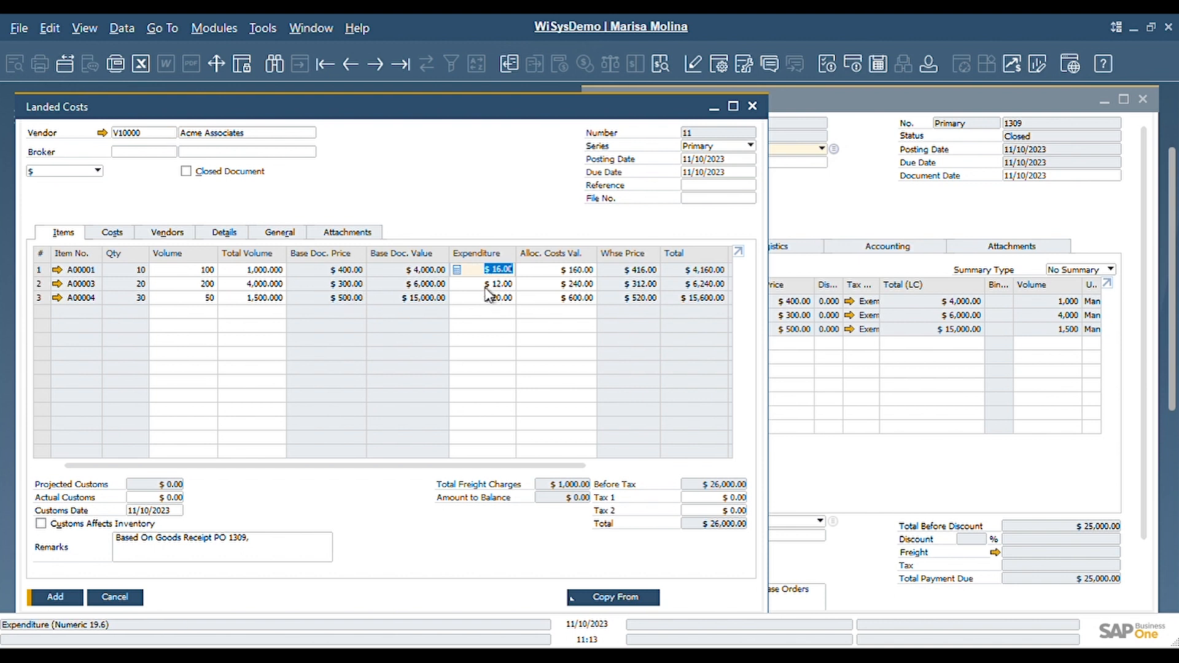
pyautogui.click(488, 297)
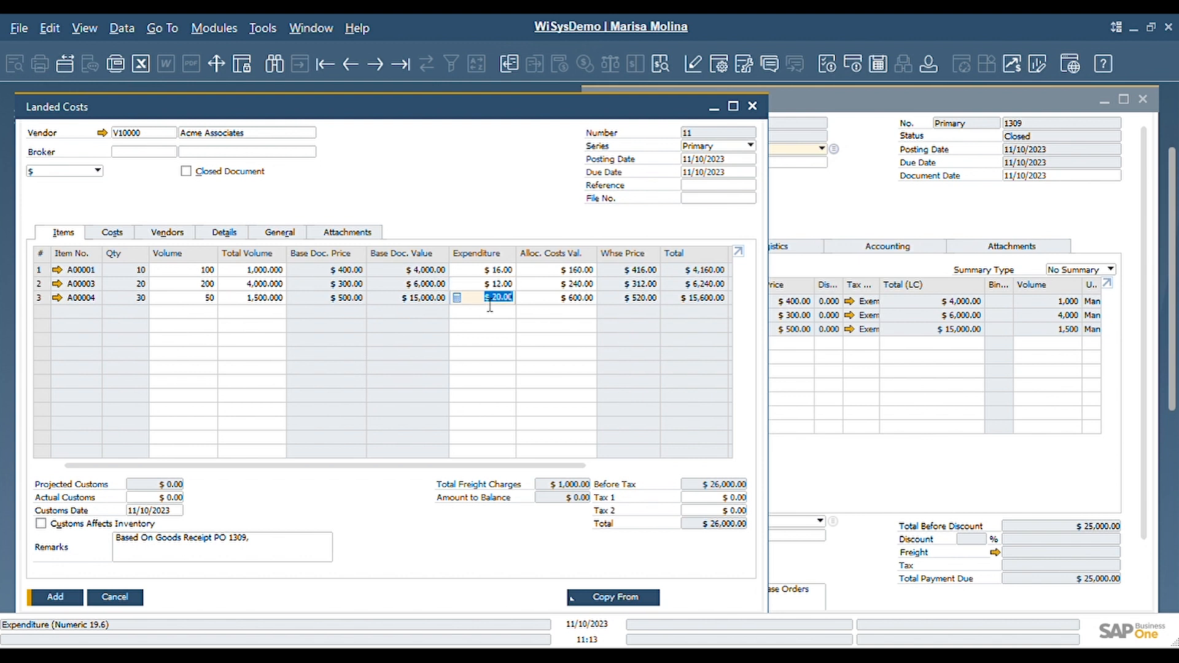
pyautogui.click(553, 271)
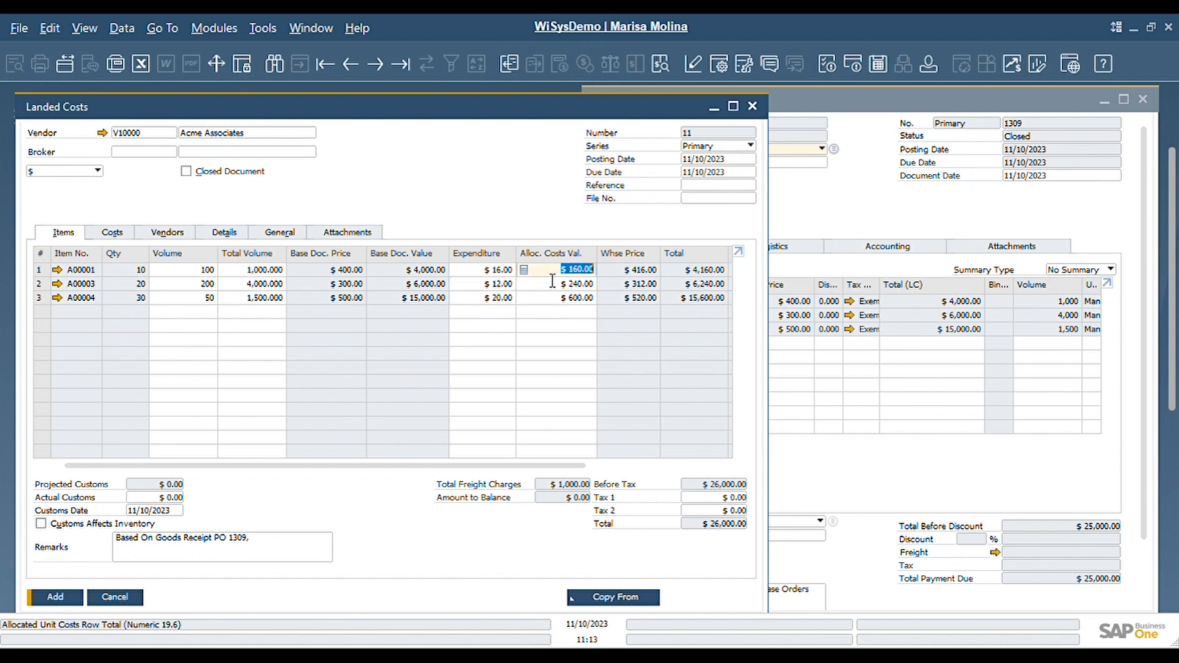
pyautogui.press('Home')
pyautogui.click(555, 287)
pyautogui.click(556, 301)
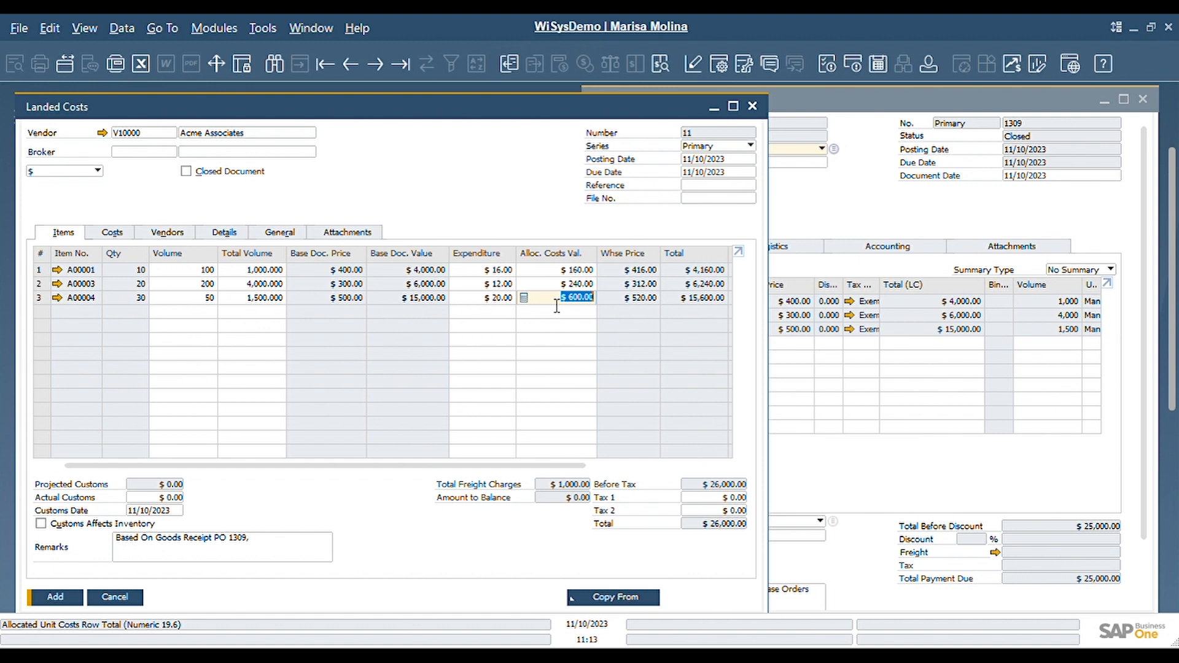
# Clear the Insurance amount and set the Shipping amount, allocated by quantity, to $1,000 in the fixed costs
pyautogui.click(117, 238)
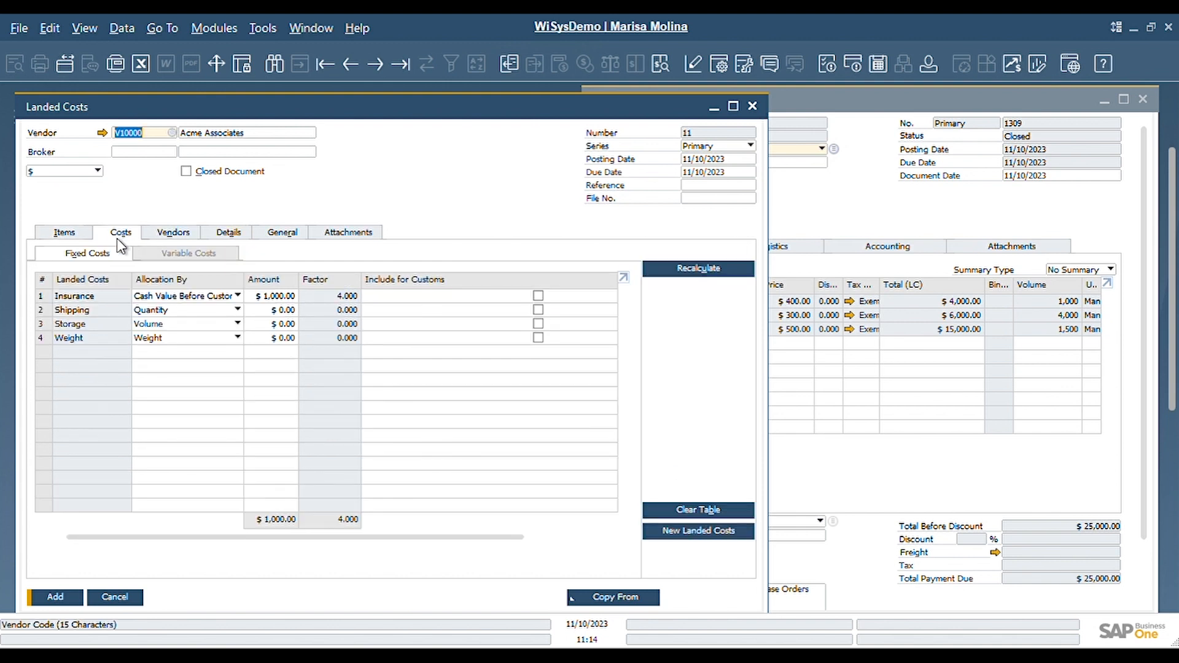
pyautogui.click(278, 299)
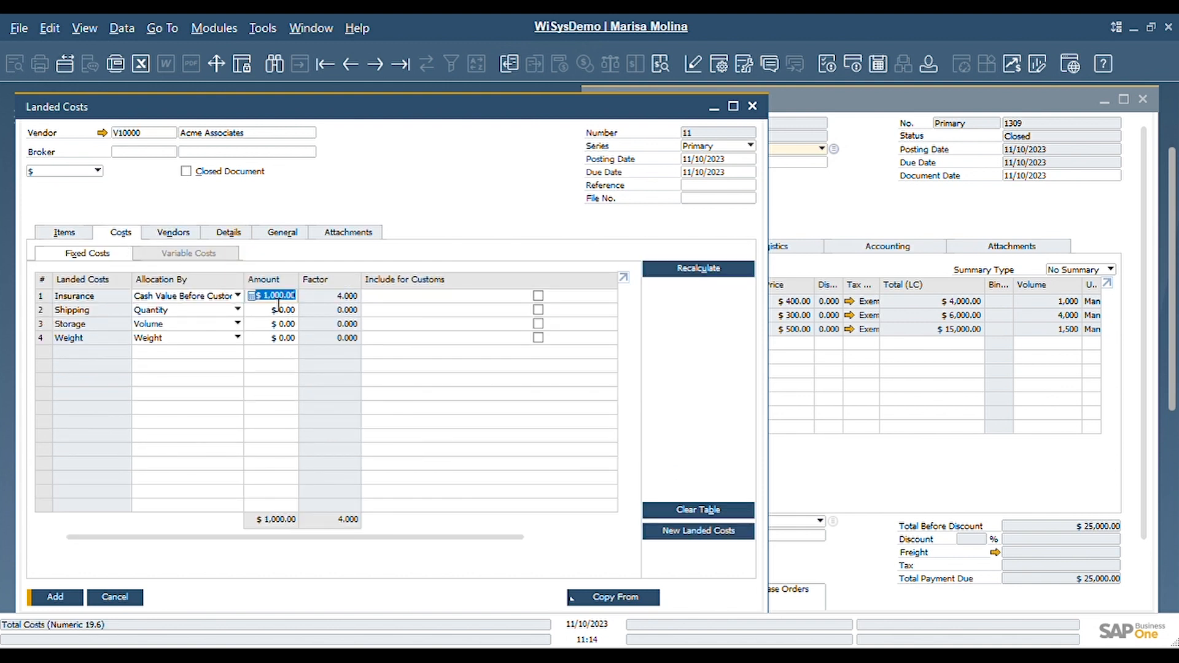
pyautogui.press('BackSpace')
pyautogui.click(277, 312)
pyautogui.write('1000')
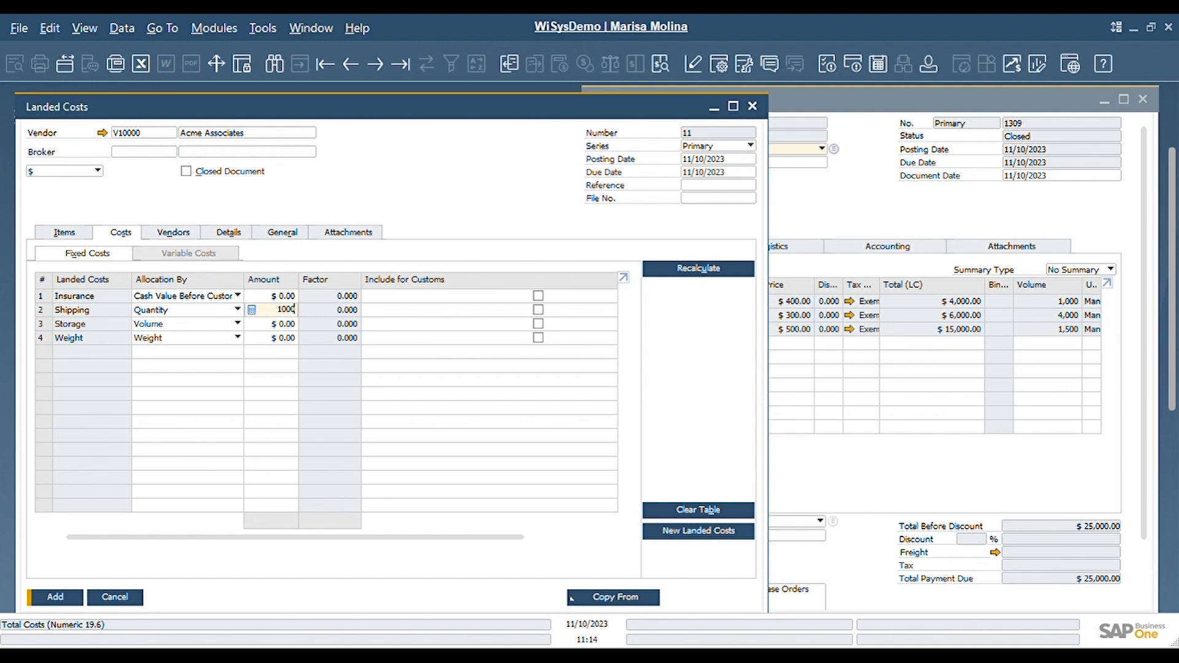
pyautogui.press('Tab')
pyautogui.moveTo(303, 538); pyautogui.dragTo(105, 550)
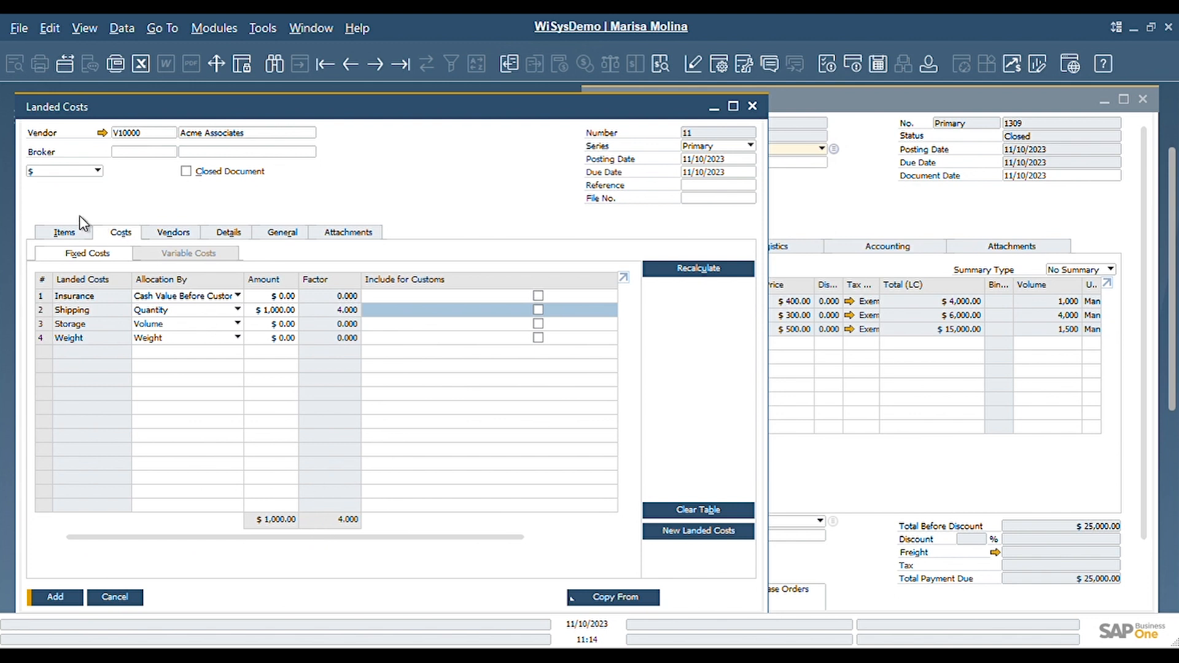
# Examine each item's expenditure in the landed costs under the quantity-based Shipping allocation
pyautogui.click(65, 233)
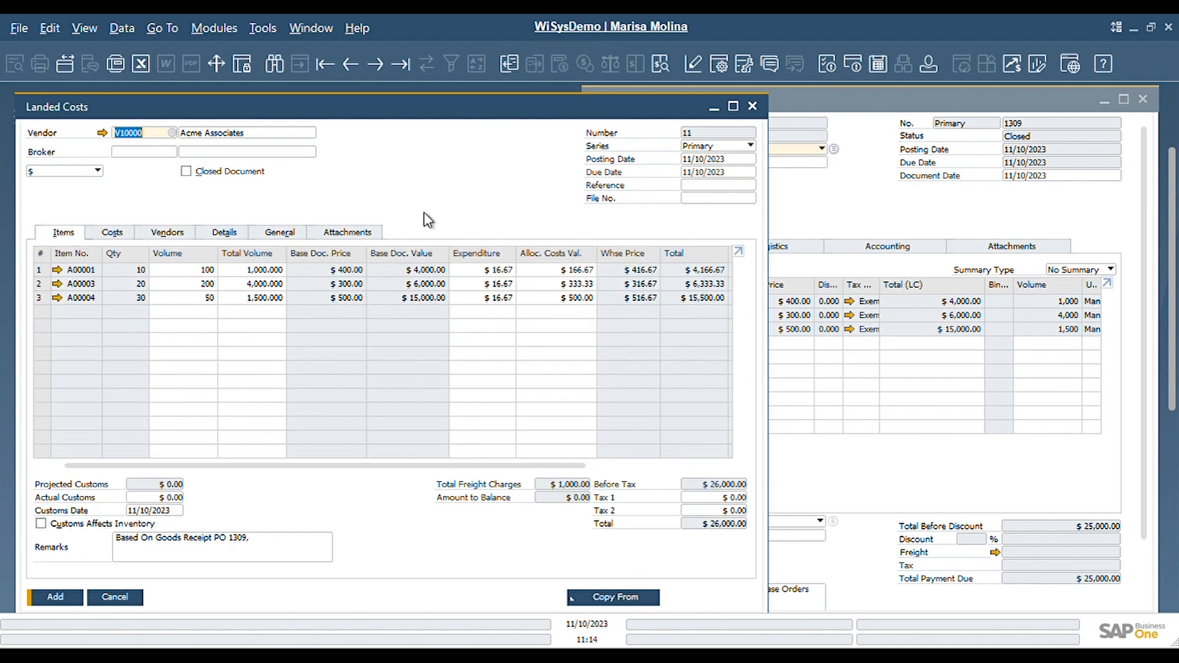
pyautogui.click(483, 270)
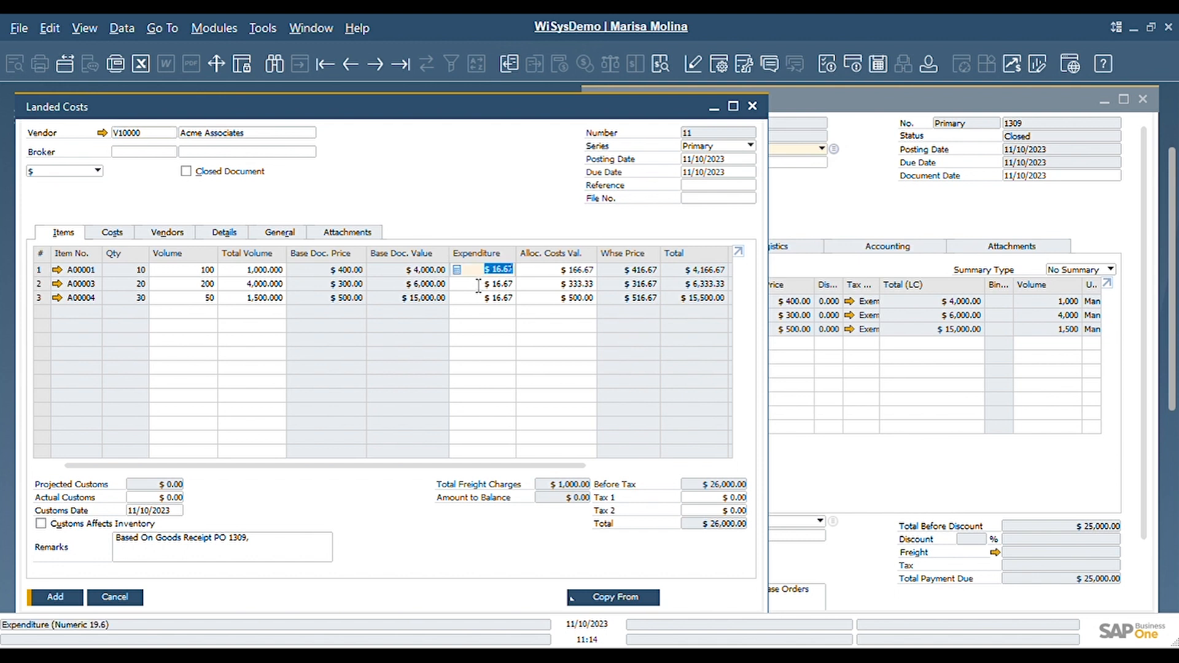
pyautogui.click(478, 285)
pyautogui.click(480, 300)
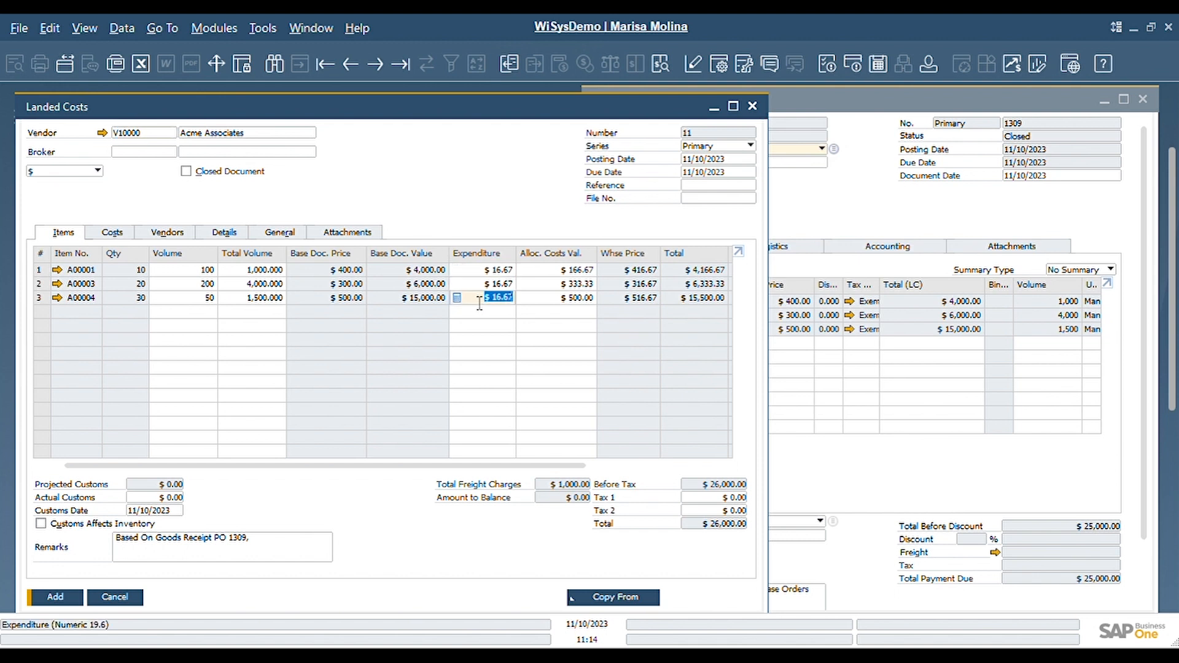
pyautogui.click(472, 270)
pyautogui.click(474, 285)
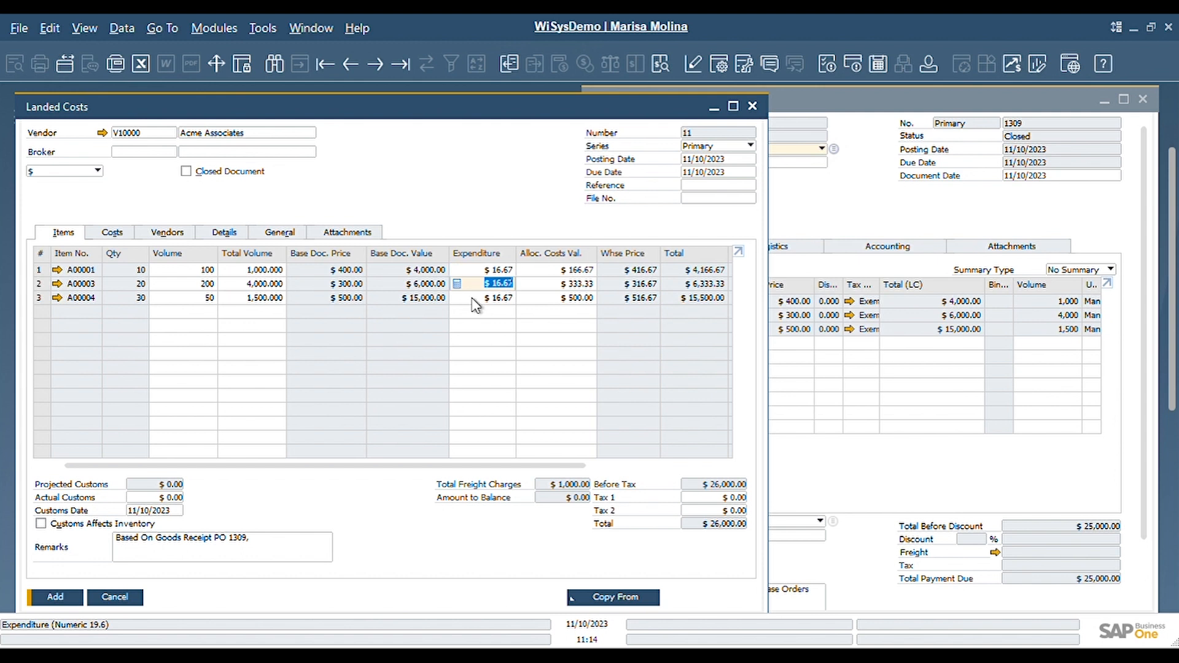
pyautogui.click(476, 275)
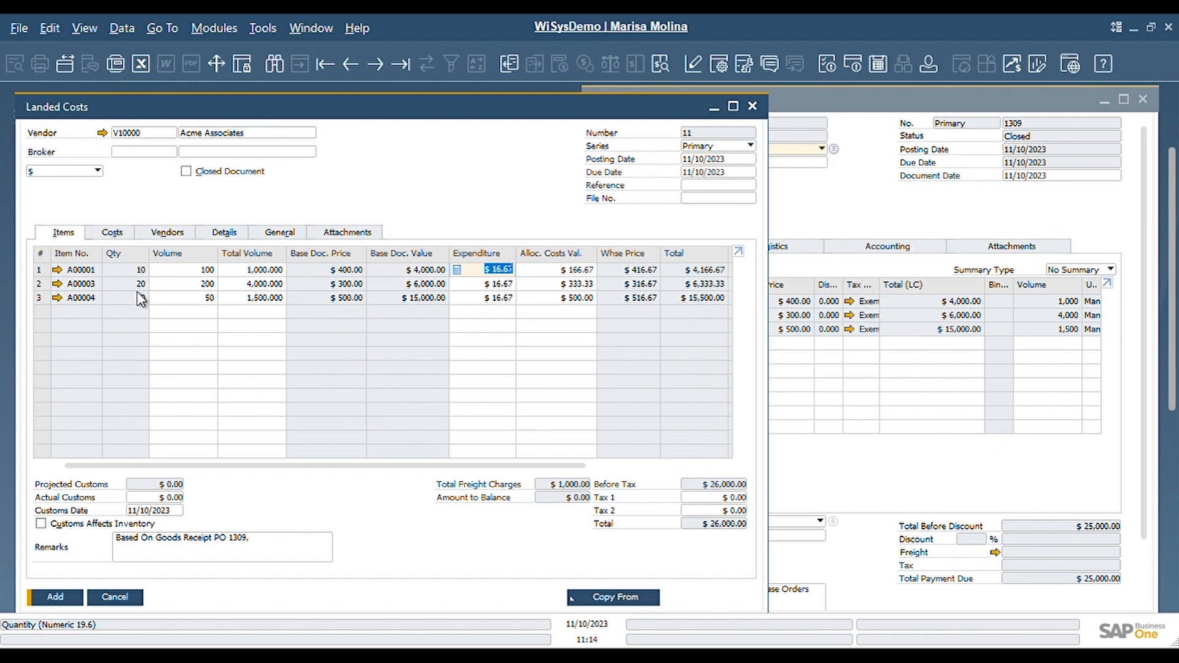
# View the Volume & Weight Calculation of the Goods Receipt PO and close it without changes
pyautogui.click(789, 226)
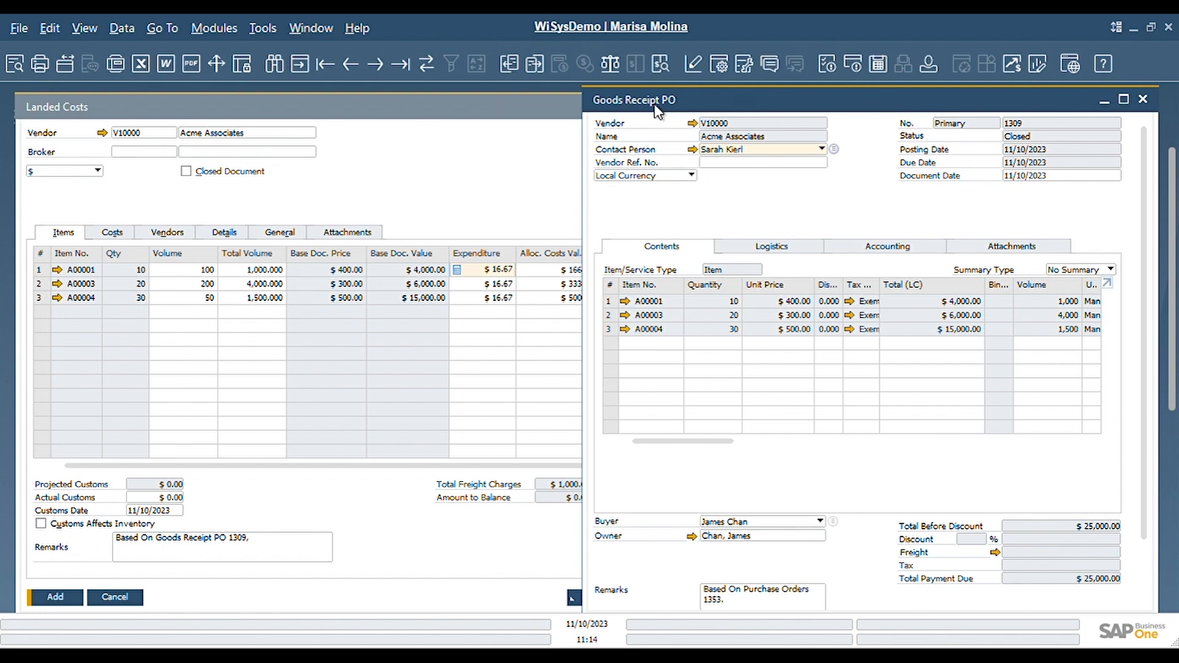
pyautogui.click(611, 64)
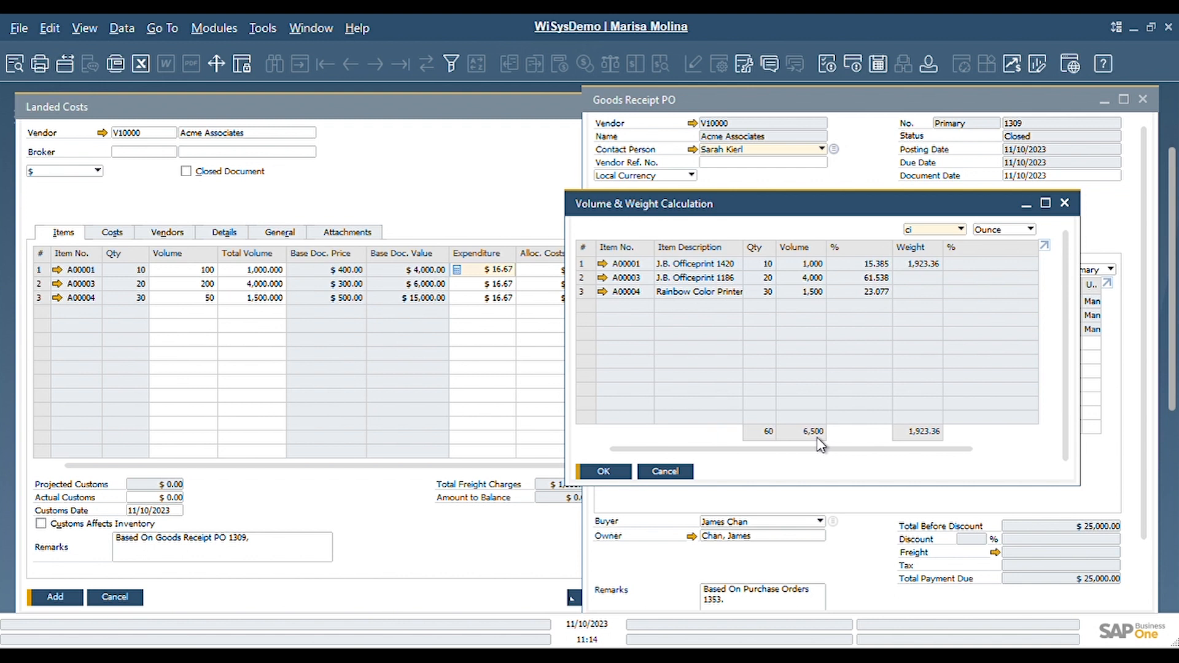
pyautogui.click(682, 475)
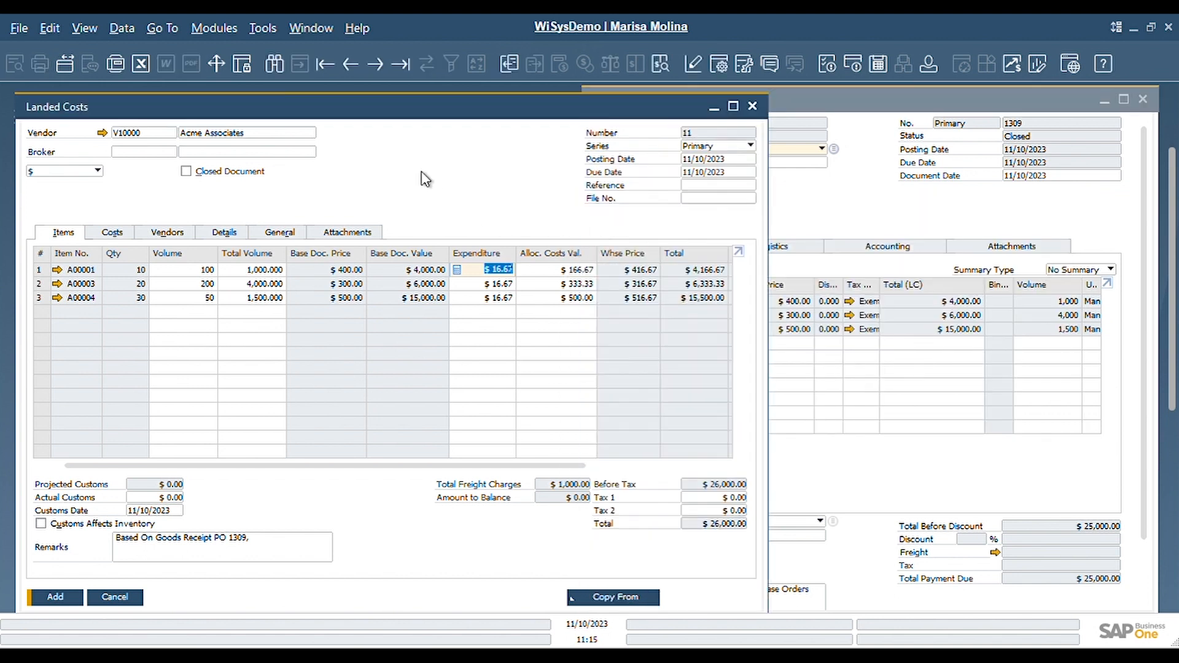
# Open the landed costs remarks in the Details window and add the lines "Qty 60" and "Vol. 6500"
pyautogui.click(268, 549)
pyautogui.doubleClick(268, 548)
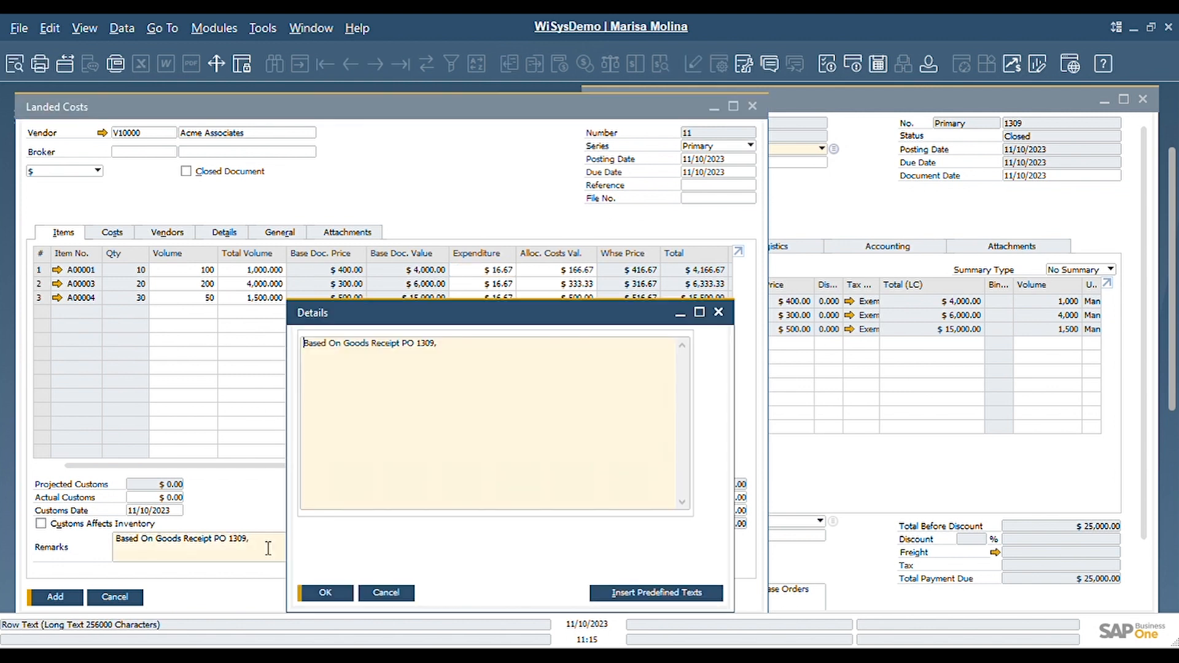
pyautogui.click(453, 353)
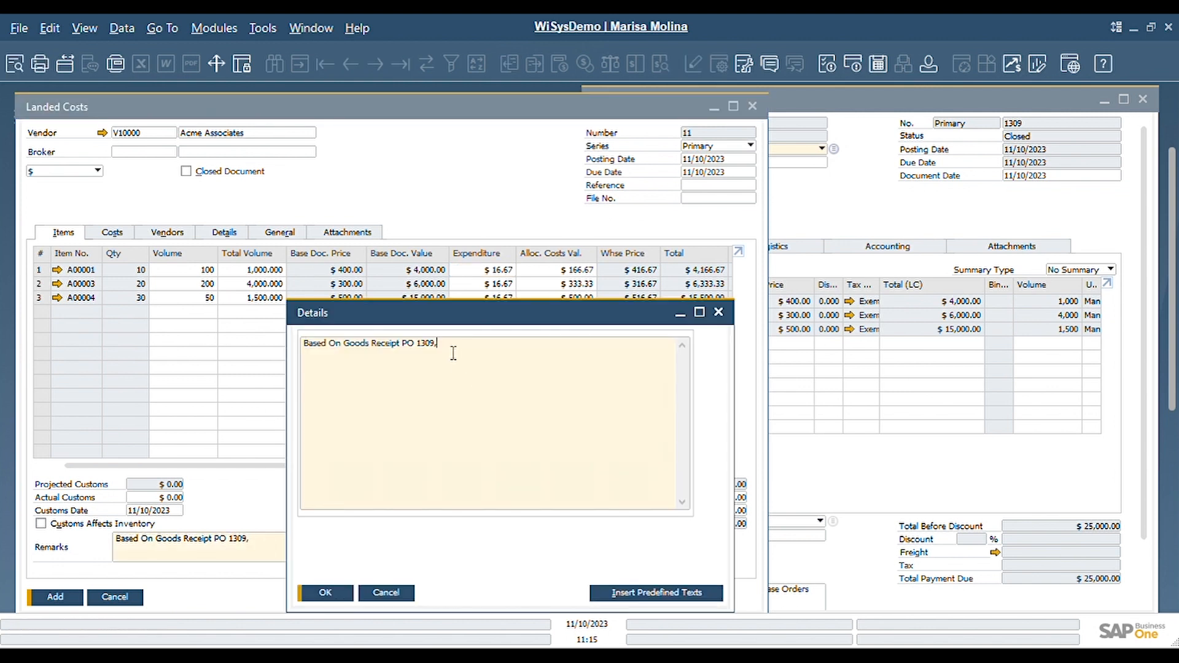
pyautogui.press('Return')
pyautogui.write('Qty 60')
pyautogui.press('Return')
pyautogui.write('Vol. 6500')
# Add the calculation "1000/60 = 16.6667" under a "Qty.:" heading in the remarks details, and discard the notes
pyautogui.press('Return')
pyautogui.write('Qty.:')
pyautogui.press('Return')
pyautogui.write('1000/60 = ')
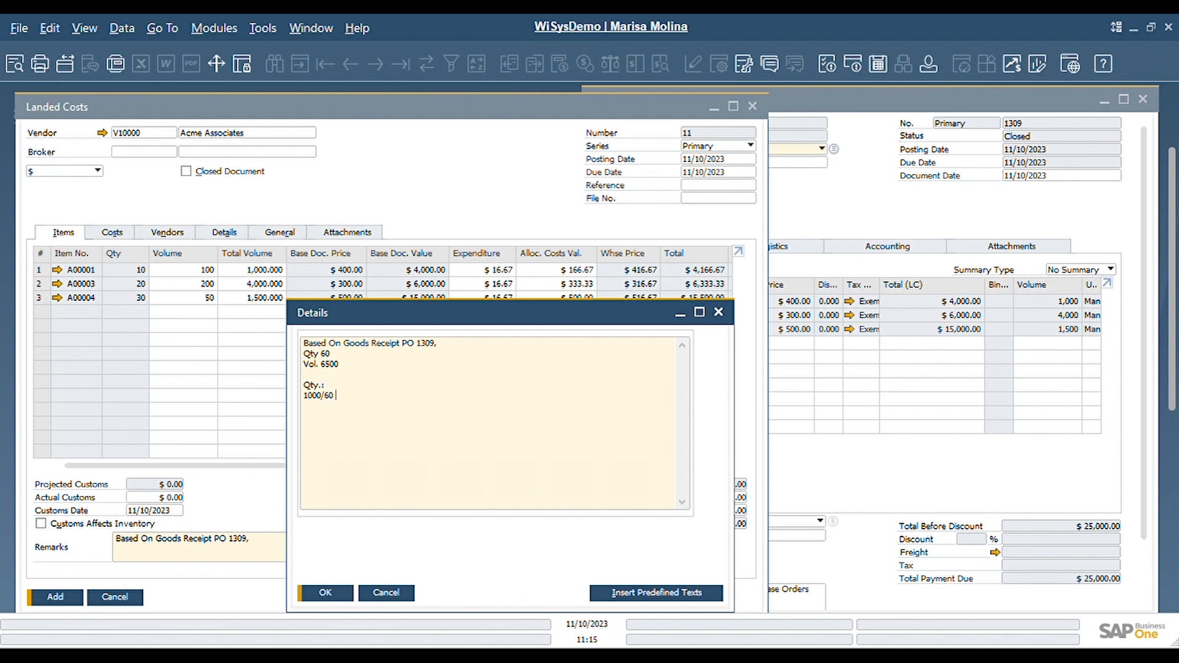
pyautogui.write('16.6667')
pyautogui.press('Return')
pyautogui.press('Return')
pyautogui.click(408, 595)
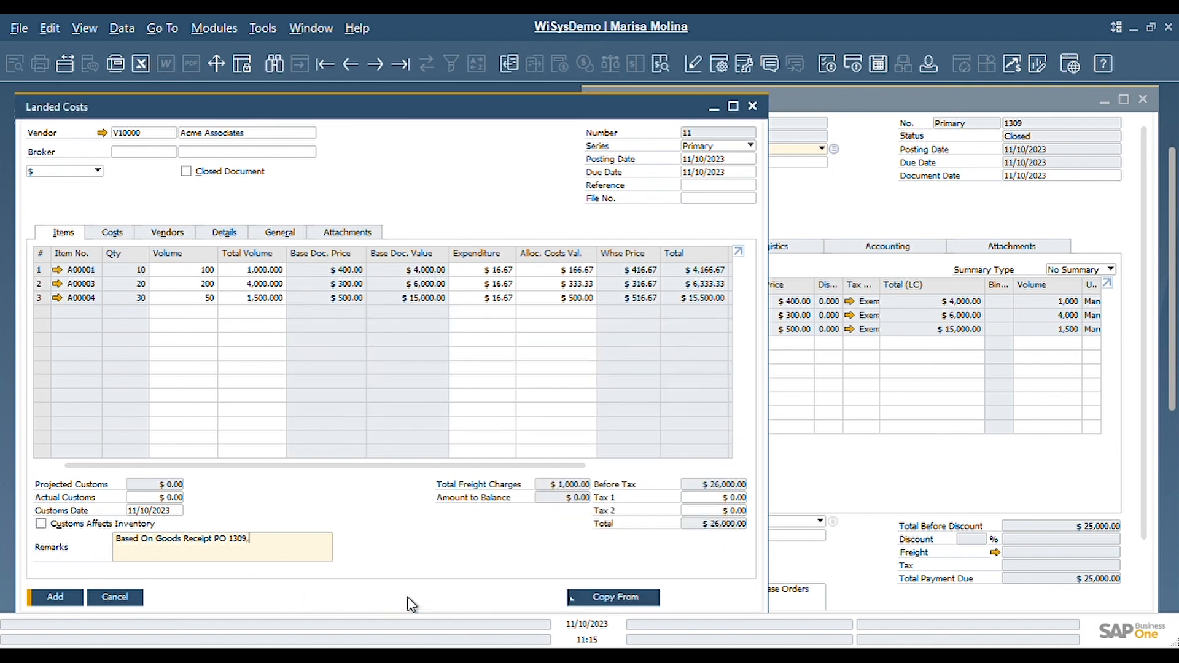
# Set the Shipping amount to 0 and the Storage amount, allocated by volume, to $1,000 in the fixed costs
pyautogui.click(568, 272)
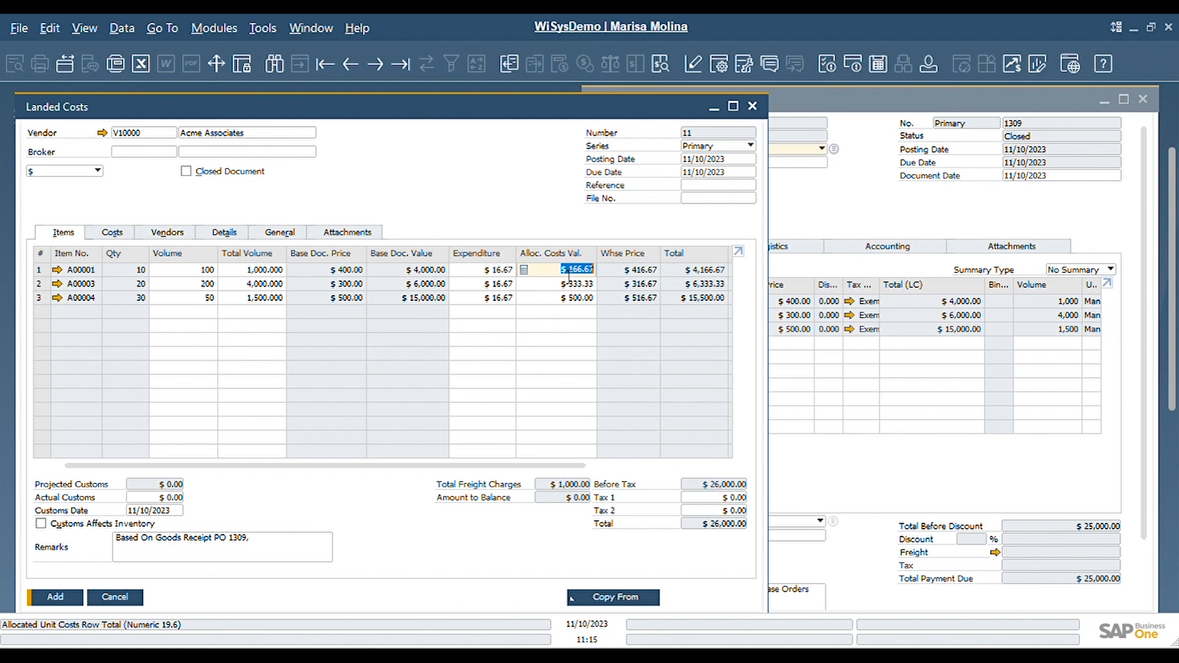
pyautogui.click(112, 237)
pyautogui.click(273, 311)
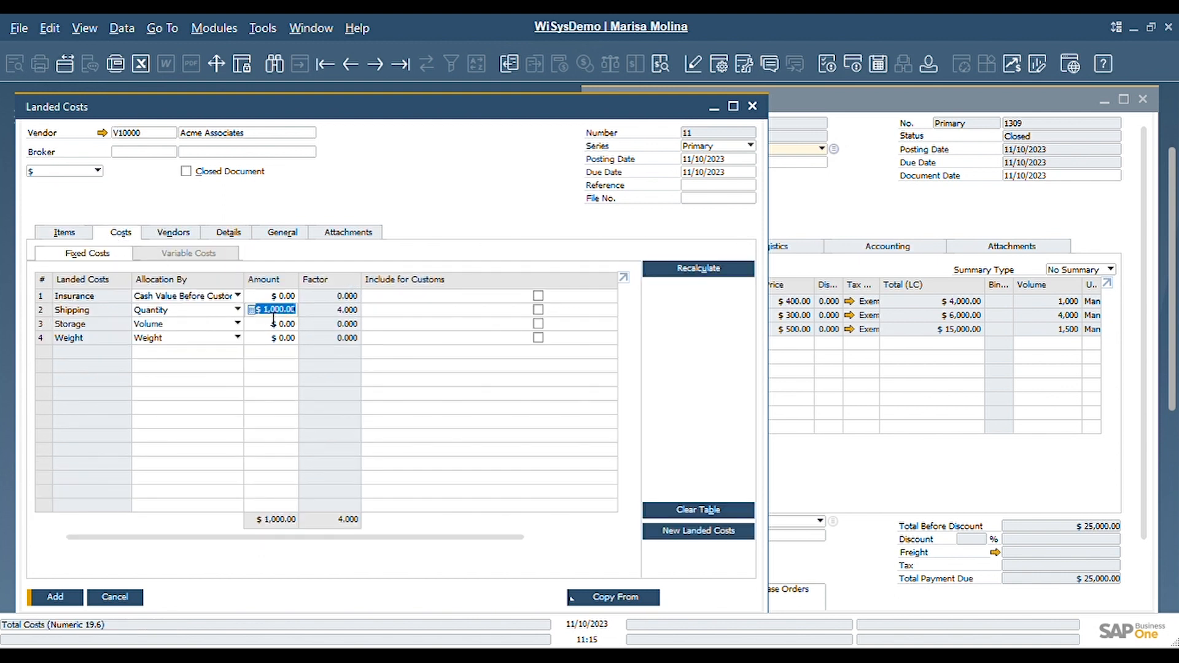
pyautogui.write('0')
pyautogui.click(283, 325)
pyautogui.write('1000')
pyautogui.press('Tab')
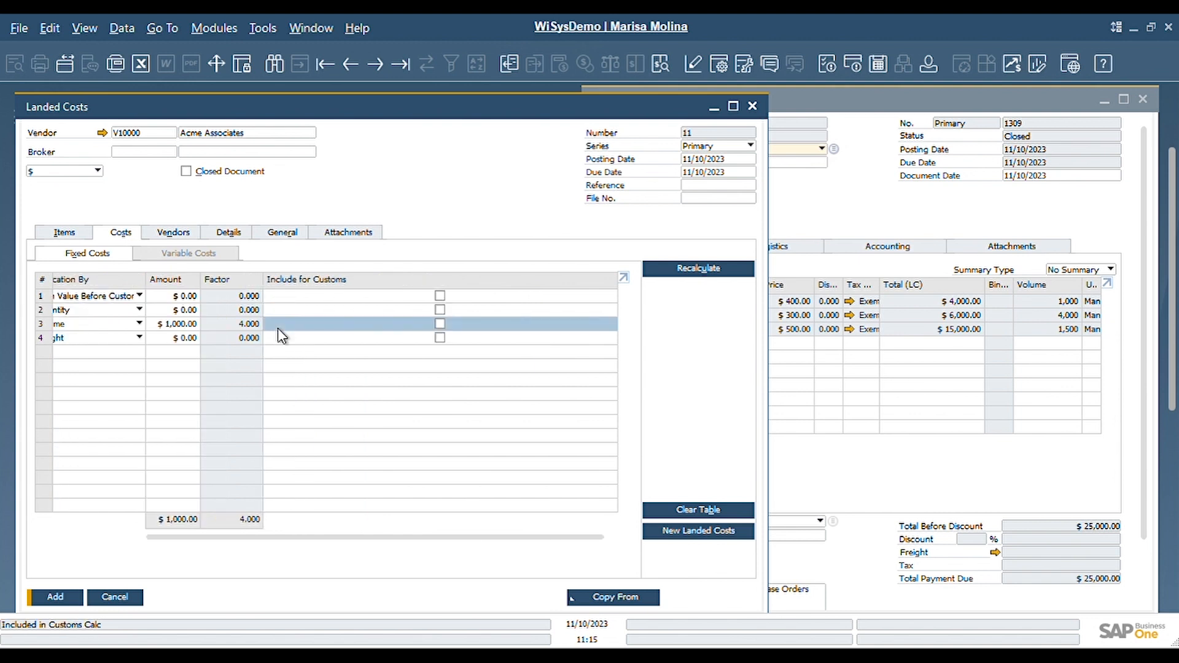
pyautogui.click(101, 536)
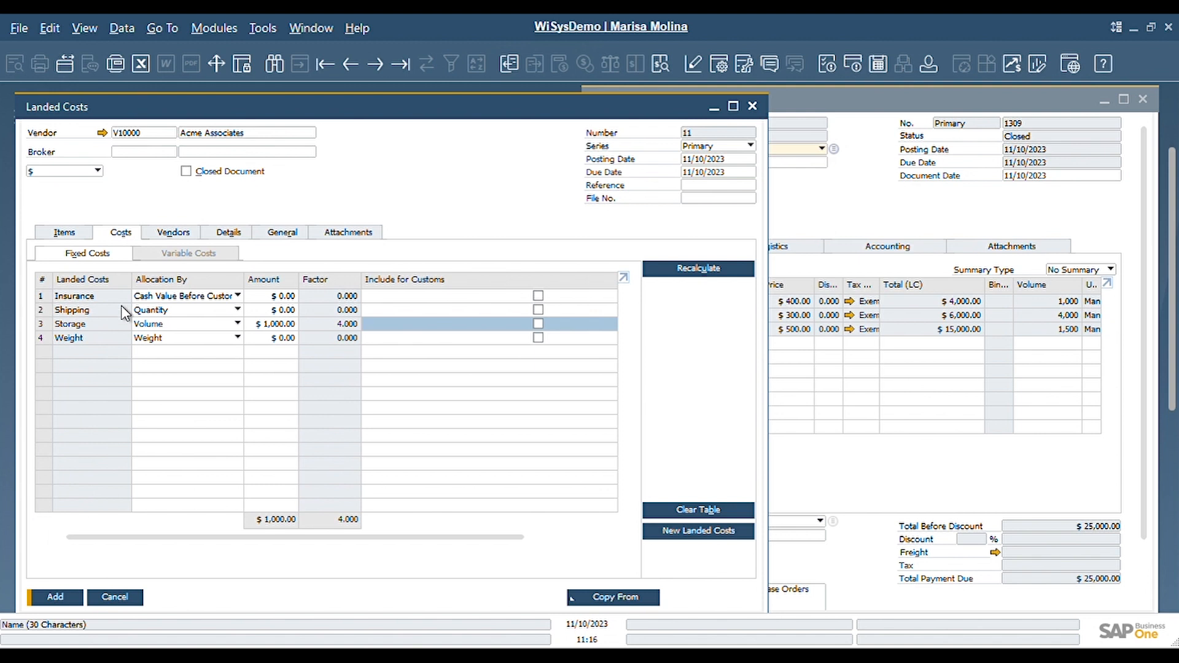
# Return to the items and note "$1000 (100/6500) = 0.015387" in the details of the remarks
pyautogui.click(64, 232)
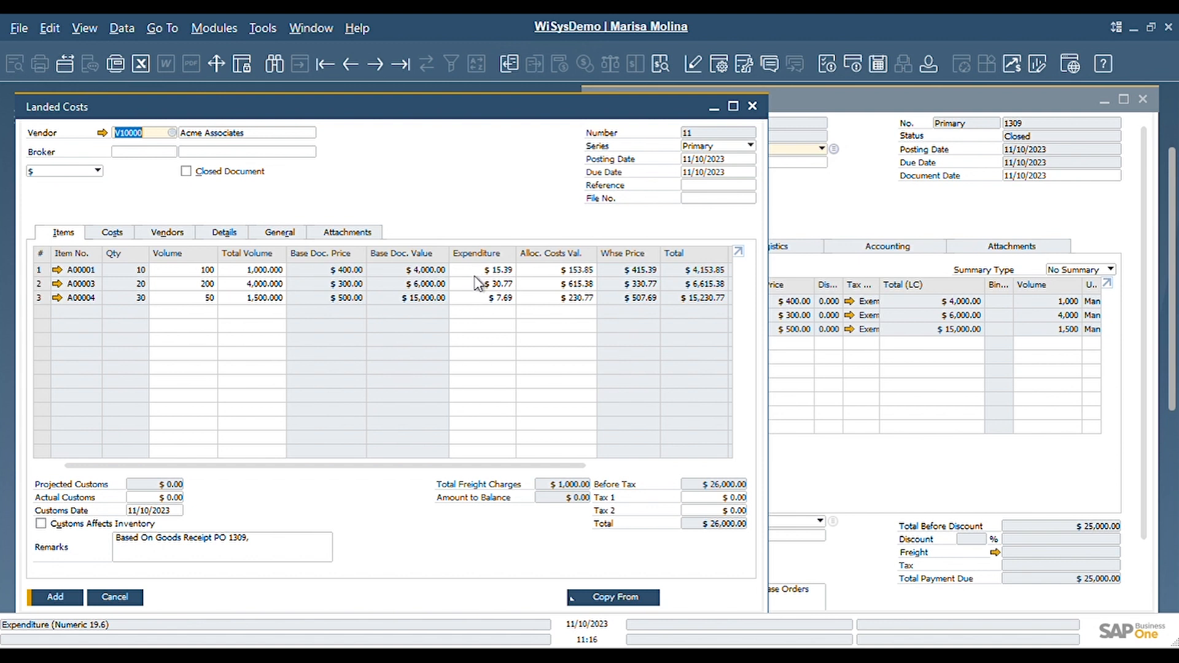
pyautogui.doubleClick(266, 549)
pyautogui.click(452, 353)
pyautogui.press('Return')
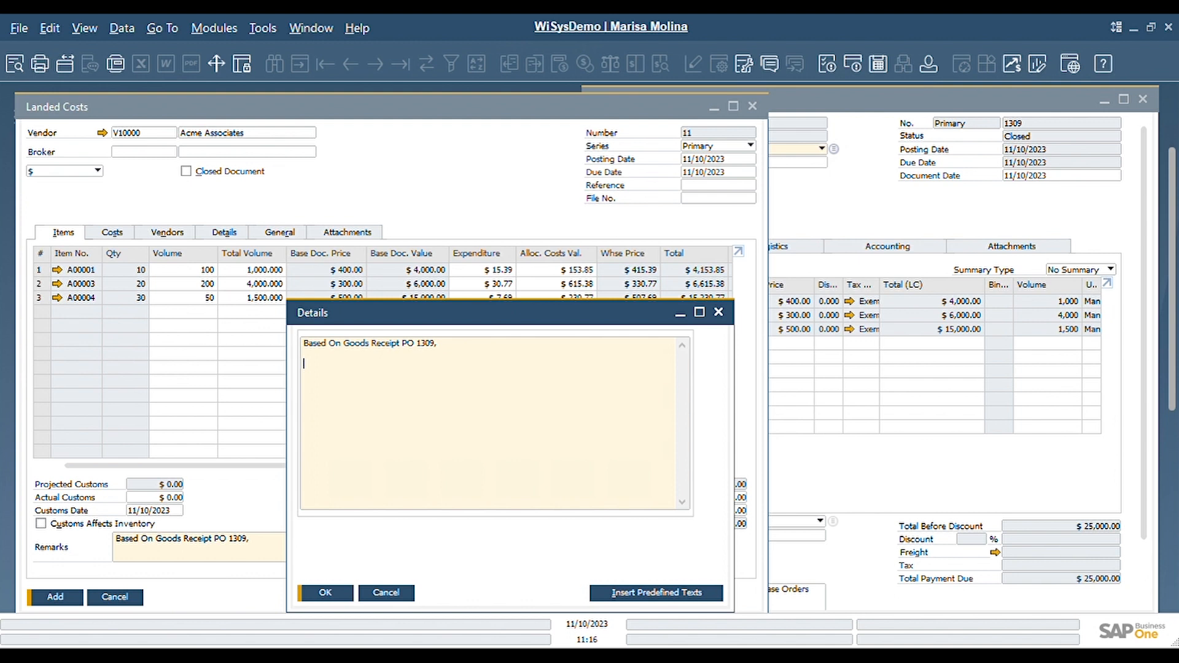
pyautogui.write('$1000 (')
pyautogui.write('100/6500) = 0.01538')
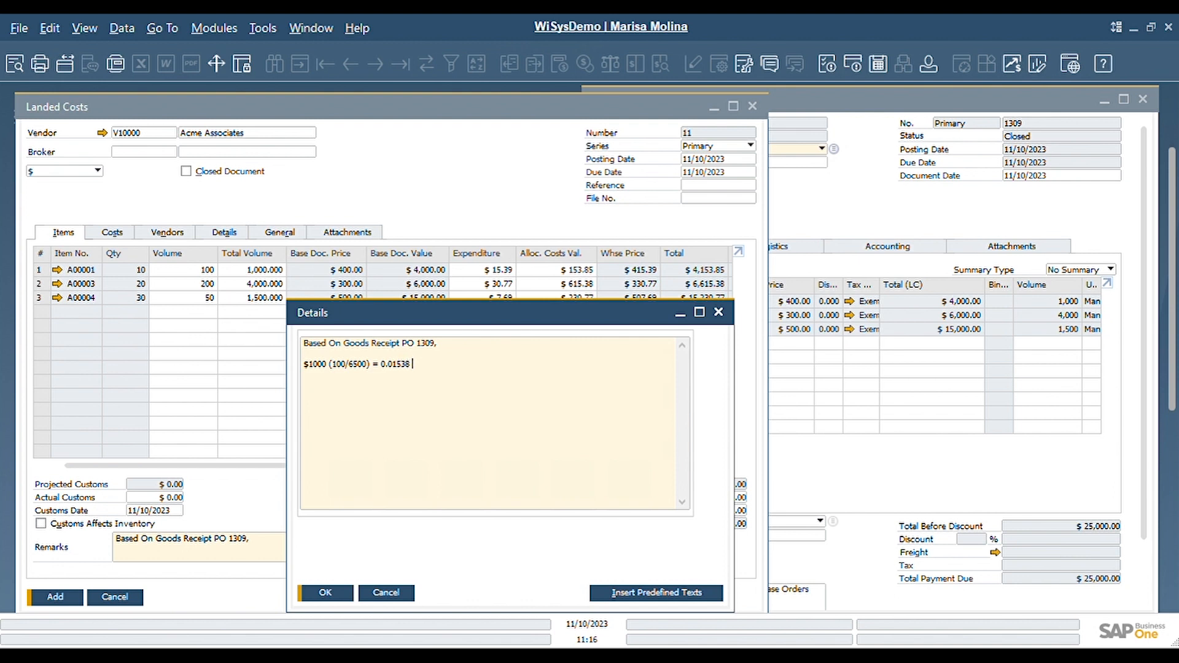
pyautogui.press('BackSpace')
pyautogui.write('7')
# Move the Details window off the item costs and append "* 1000" to the volume calculation
pyautogui.moveTo(506, 318); pyautogui.dragTo(581, 296)
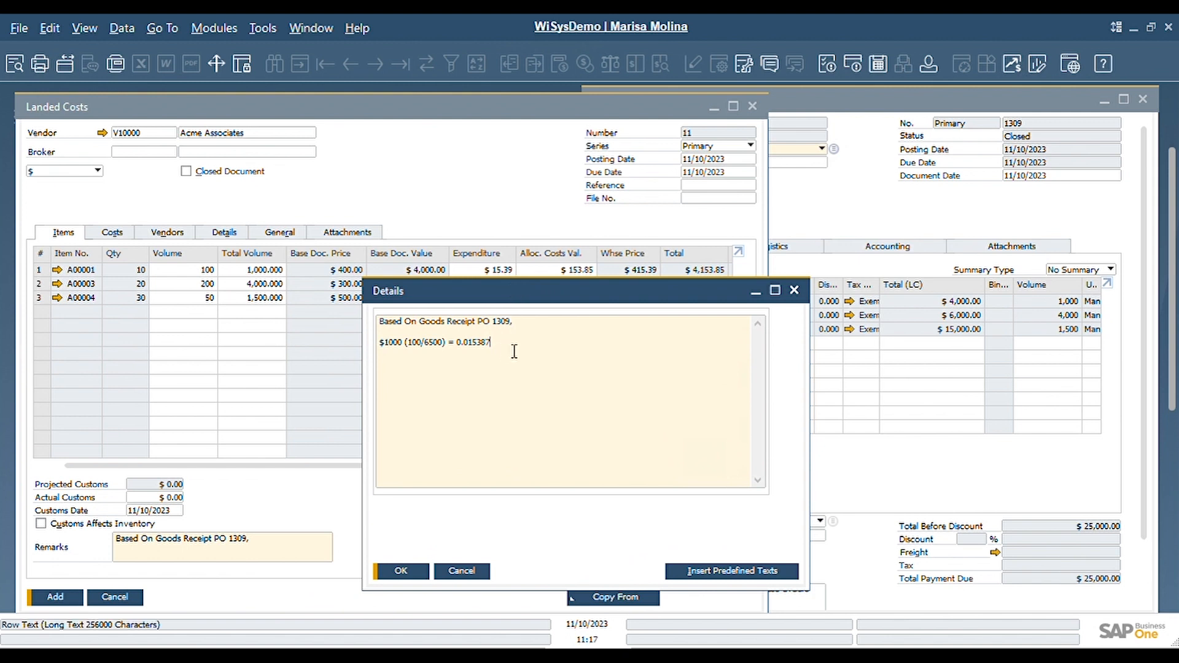
pyautogui.write('* 10')
pyautogui.moveTo(457, 352); pyautogui.dragTo(497, 352)
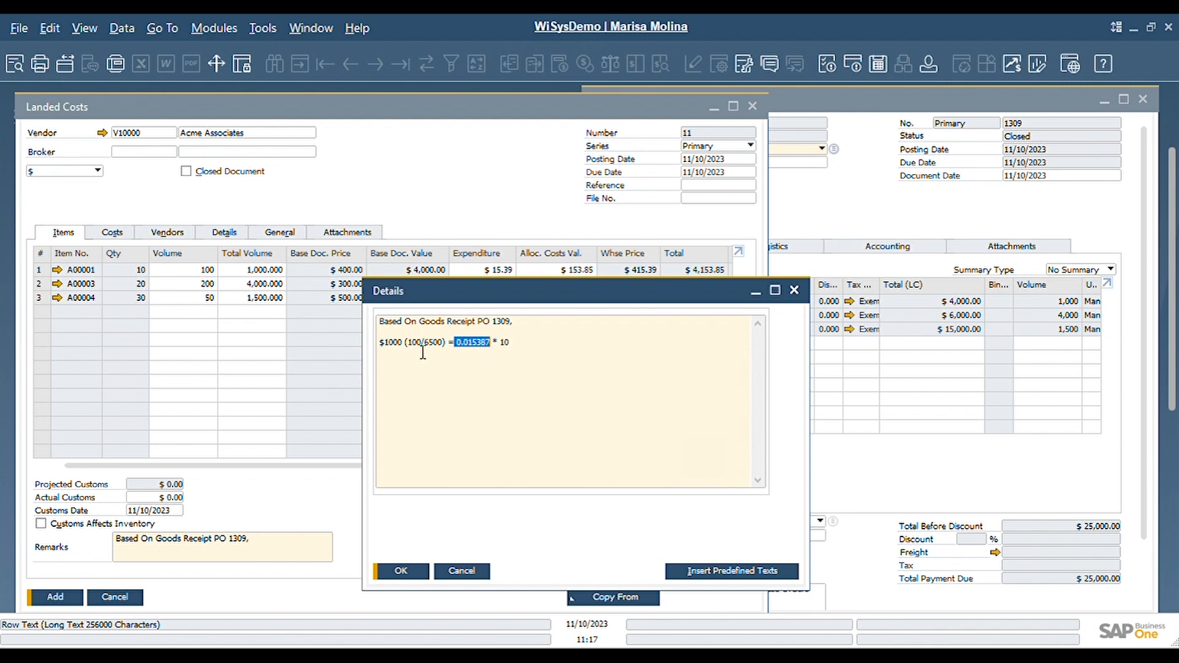
pyautogui.click(518, 353)
pyautogui.write('00')
# Copy "0.015387 * 1000" to the end of the calculation line, append "*10", and highlight the first factor and amount
pyautogui.moveTo(456, 353); pyautogui.dragTo(561, 351)
pyautogui.hotkey('ctrl', 'c')
pyautogui.click(564, 351)
pyautogui.hotkey('ctrl', 'v')
pyautogui.write('*10')
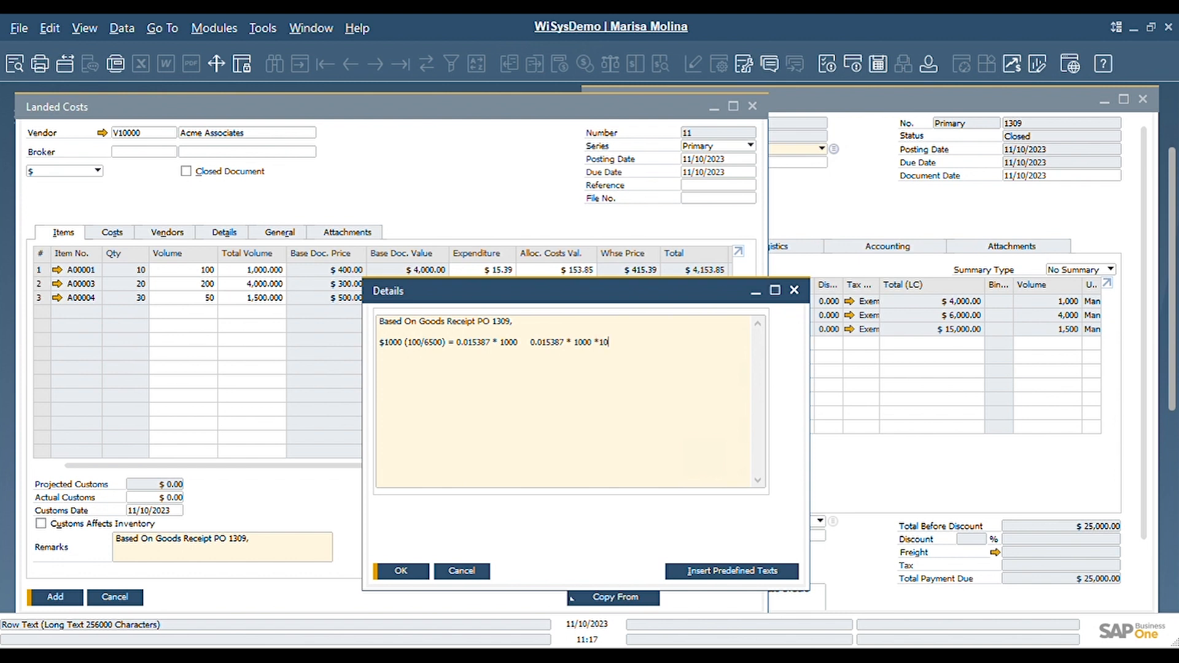
pyautogui.moveTo(602, 296); pyautogui.dragTo(567, 301)
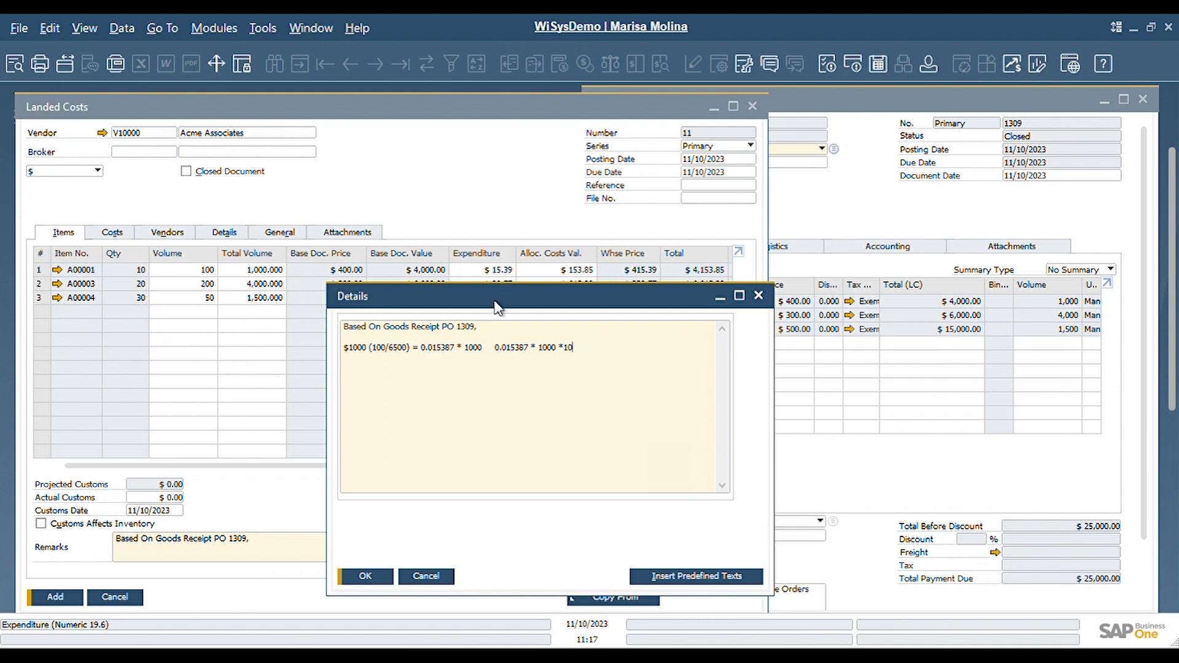
pyautogui.moveTo(422, 348); pyautogui.dragTo(455, 349)
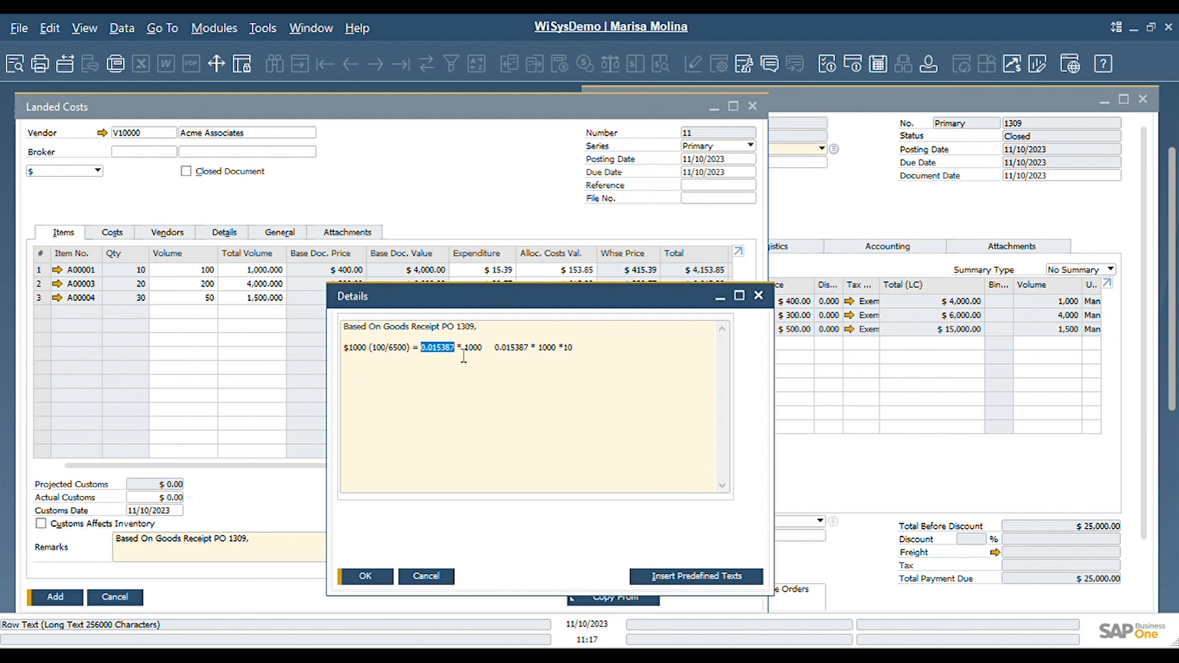
pyautogui.moveTo(469, 358); pyautogui.dragTo(474, 358)
pyautogui.doubleClick(475, 358)
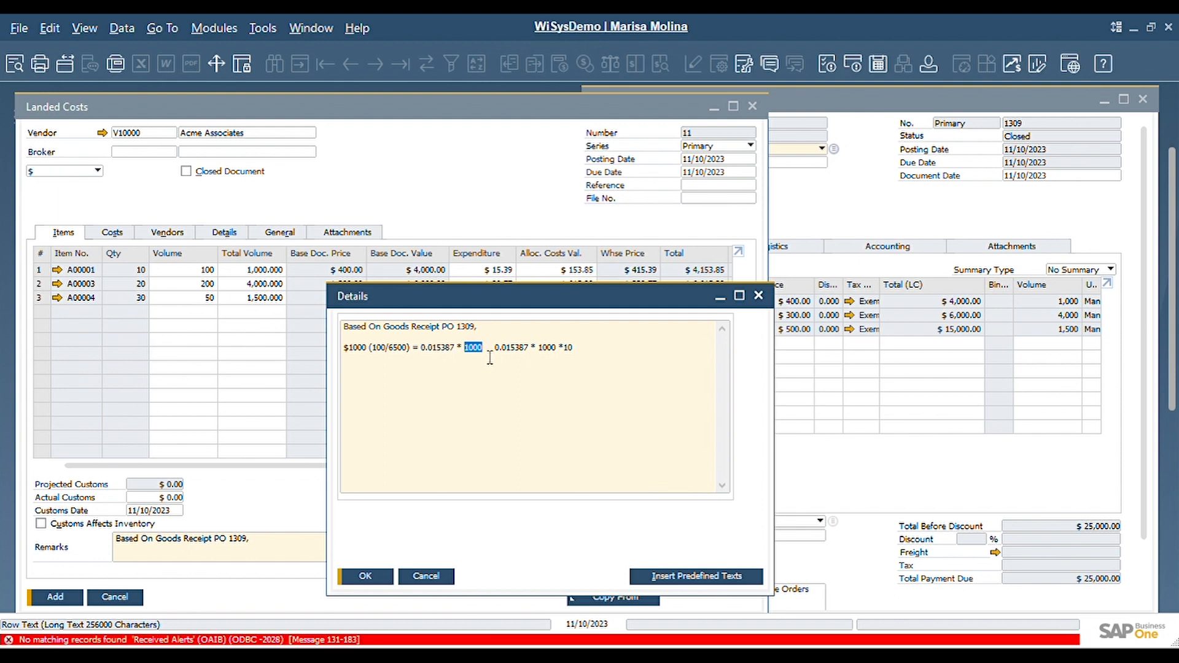
# Add the second item's volume calculation "$1000 (200/6500) = 0.03077 * 1000" to the details and shift the Details window off the item costs
pyautogui.click(582, 358)
pyautogui.write('$1000 (200/6500) = 0.0')
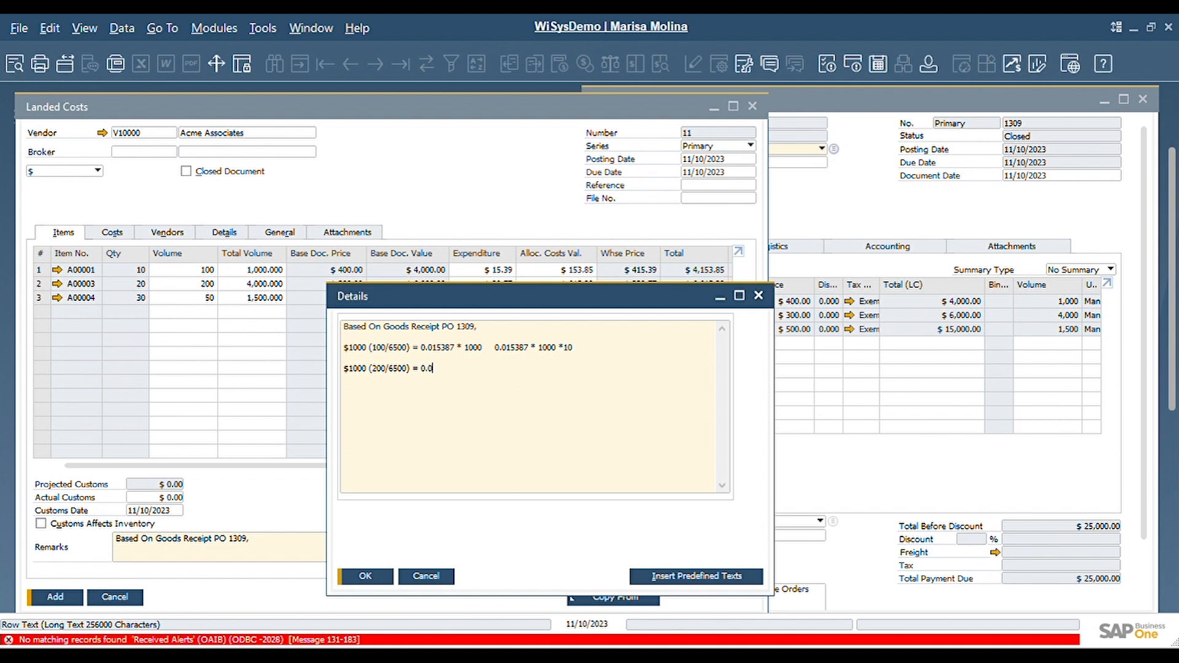
pyautogui.write('3077 * 1000')
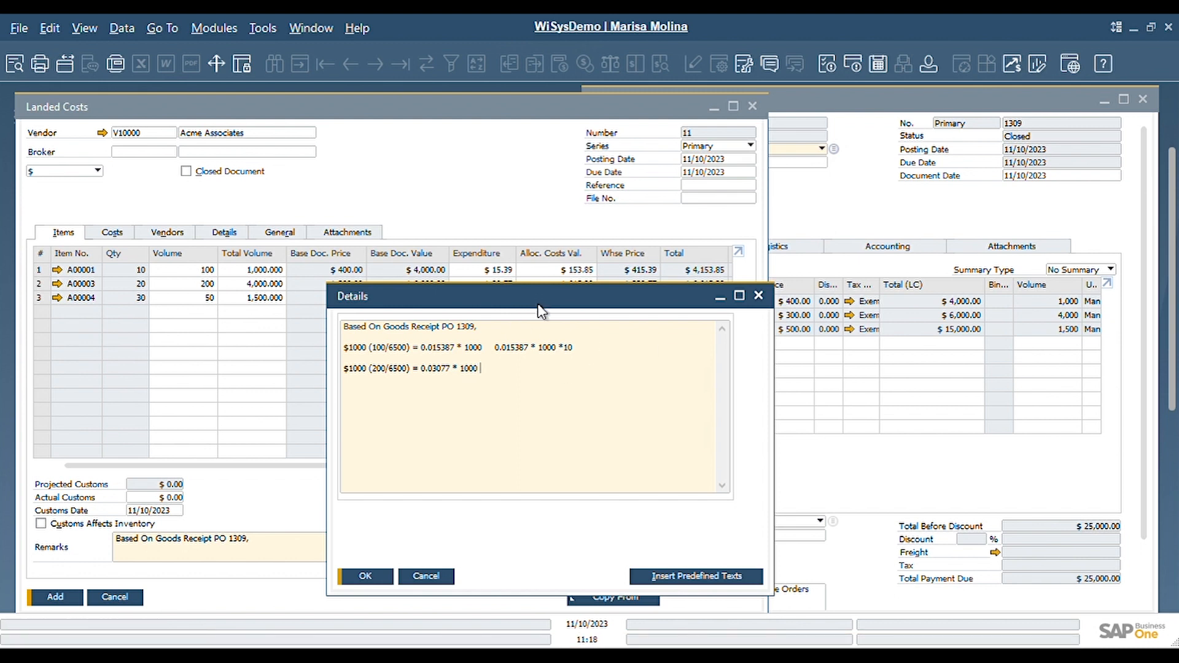
pyautogui.moveTo(538, 298); pyautogui.dragTo(539, 305)
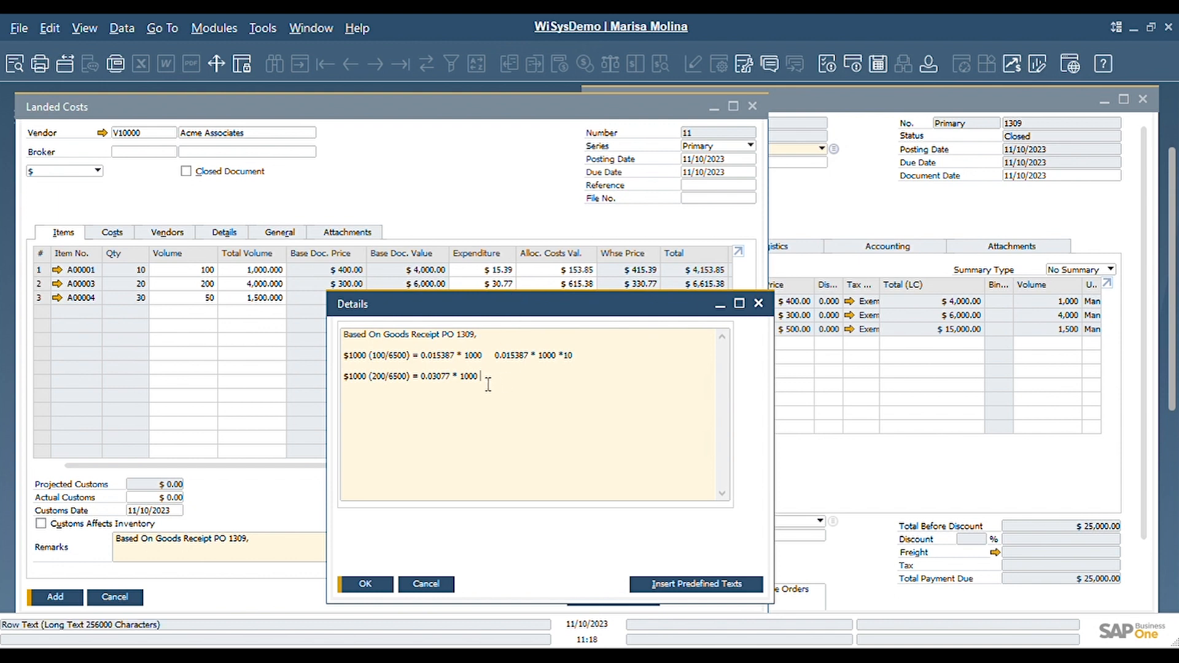
# Add the third item's calculation "$1000 (50/6500) = 0.00769 *1000" from a copy of the previous line, uncover the item rows, and discard the notes
pyautogui.press('Return')
pyautogui.moveTo(345, 377); pyautogui.dragTo(429, 386)
pyautogui.hotkey('ctrl', 'c')
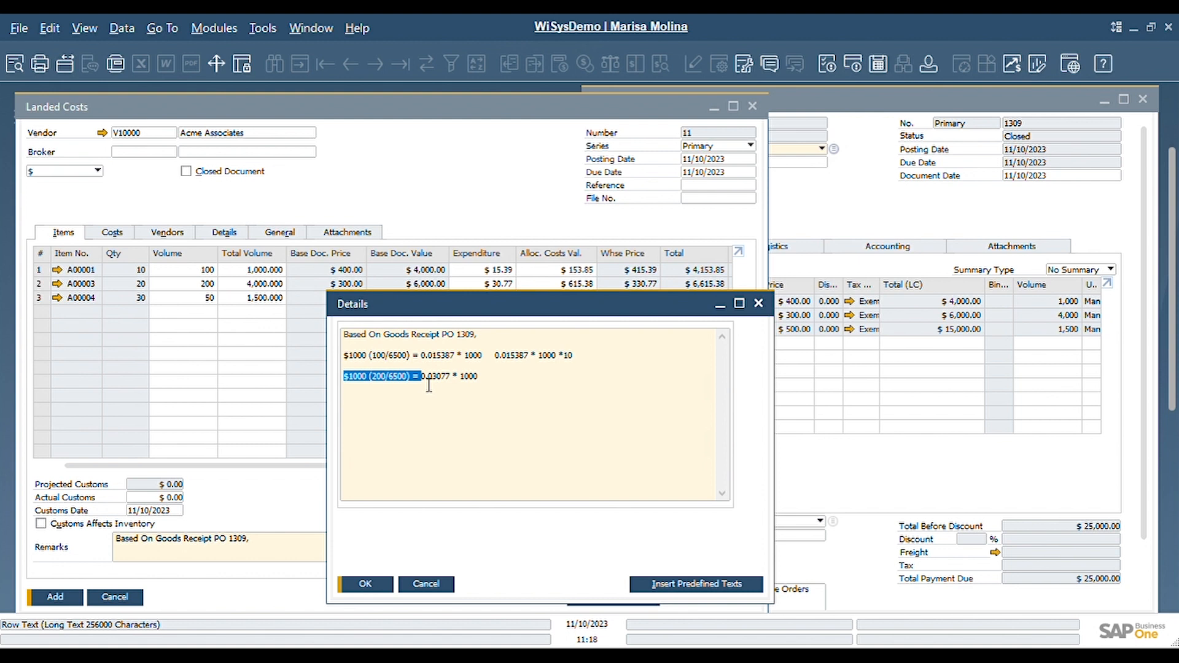
pyautogui.click(365, 409)
pyautogui.hotkey('ctrl', 'v')
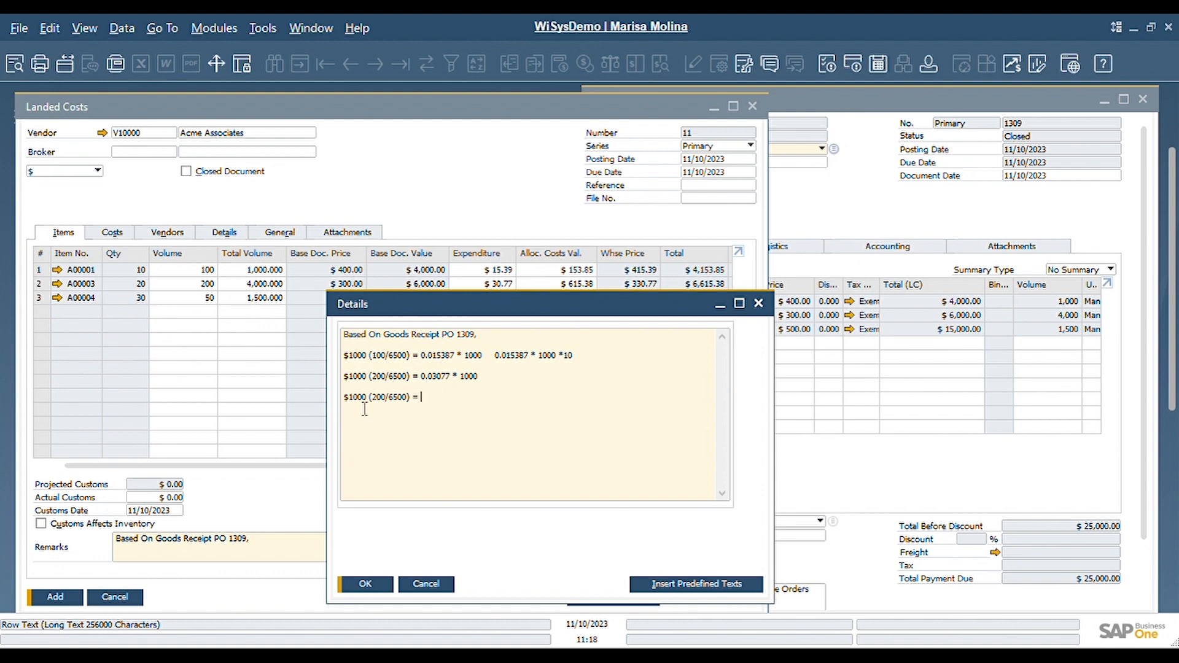
pyautogui.press('BackSpace')
pyautogui.press('BackSpace')
pyautogui.press('BackSpace')
pyautogui.write('500) = 0.00769 *1000')
pyautogui.moveTo(518, 313); pyautogui.dragTo(518, 323)
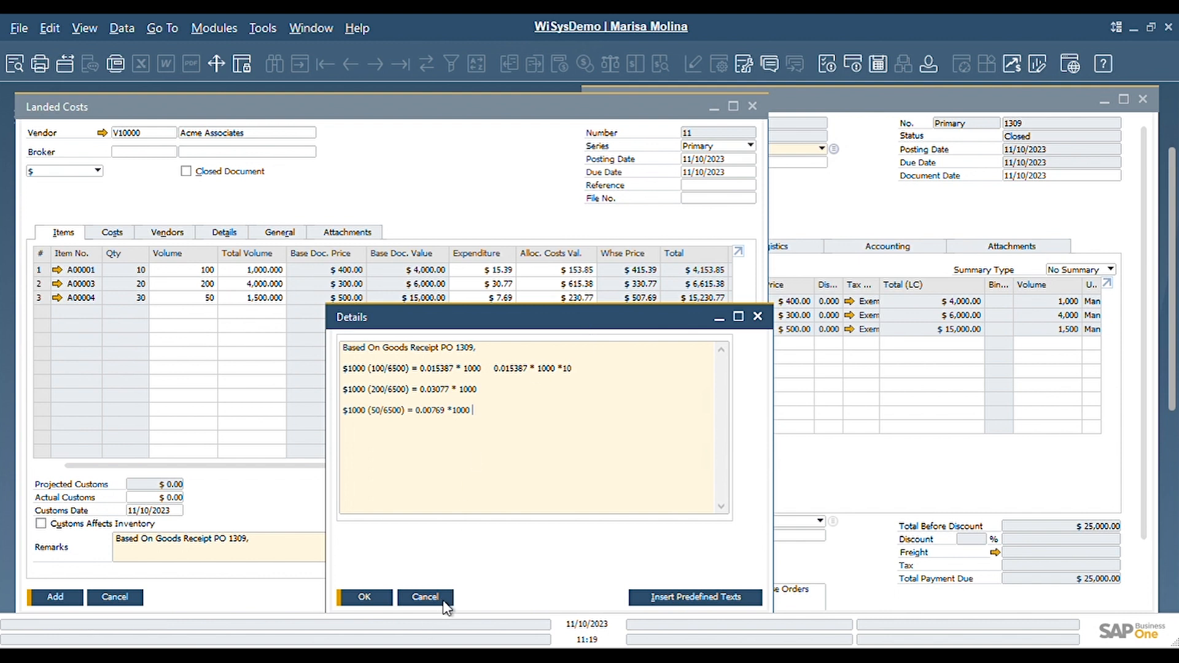
pyautogui.click(426, 597)
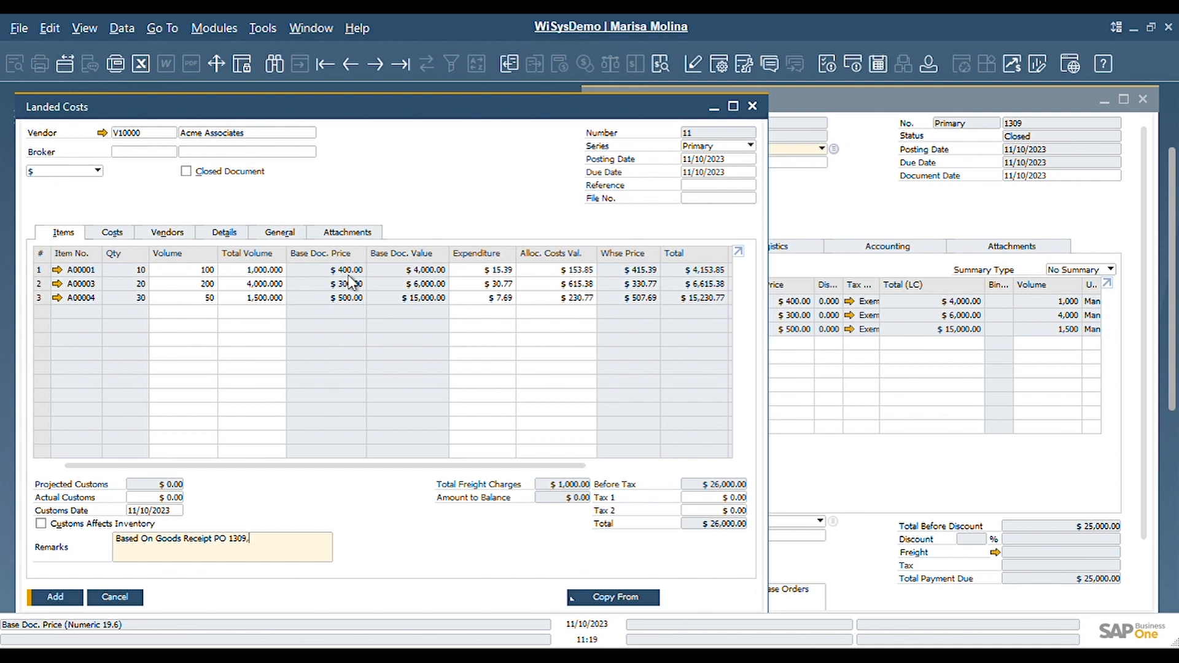
# Set the Insurance and Shipping amounts to $1,000 each in the fixed costs and return to the items
pyautogui.click(489, 274)
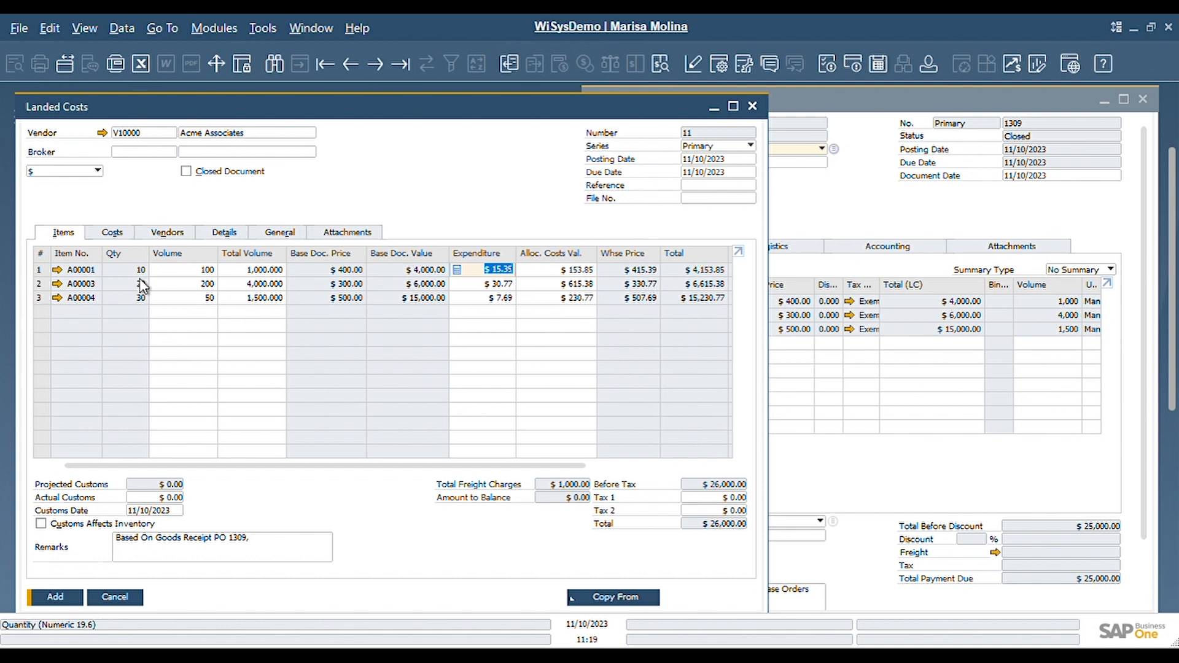
pyautogui.click(116, 237)
pyautogui.click(280, 296)
pyautogui.write('1000')
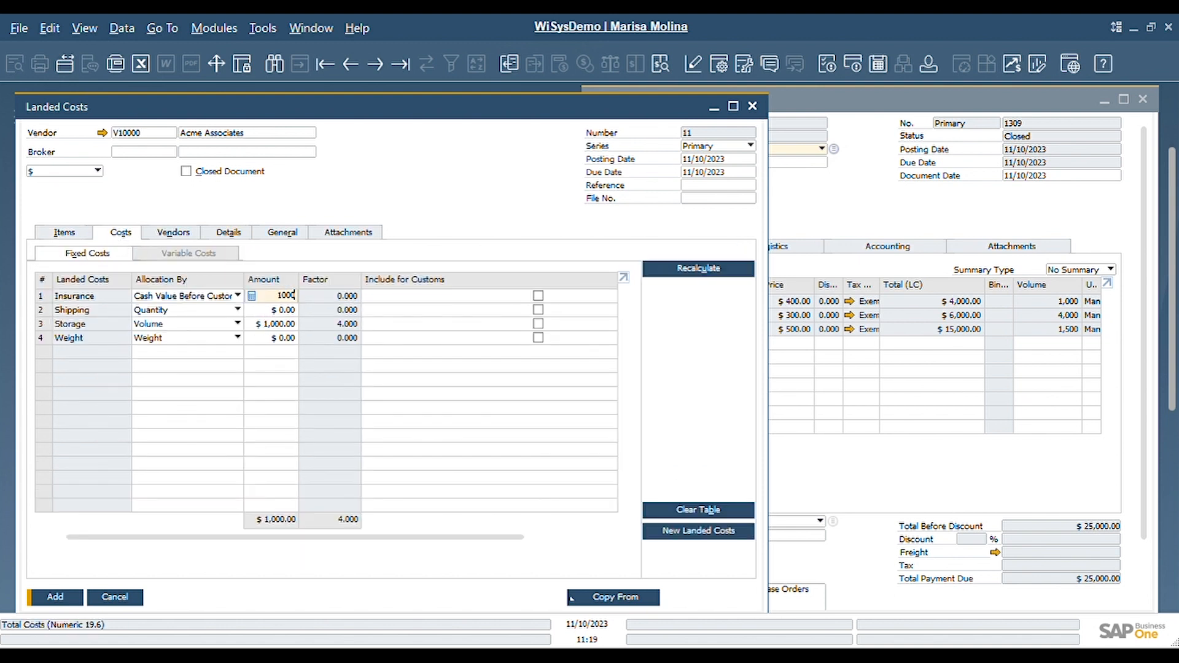
pyautogui.click(287, 311)
pyautogui.write('1000')
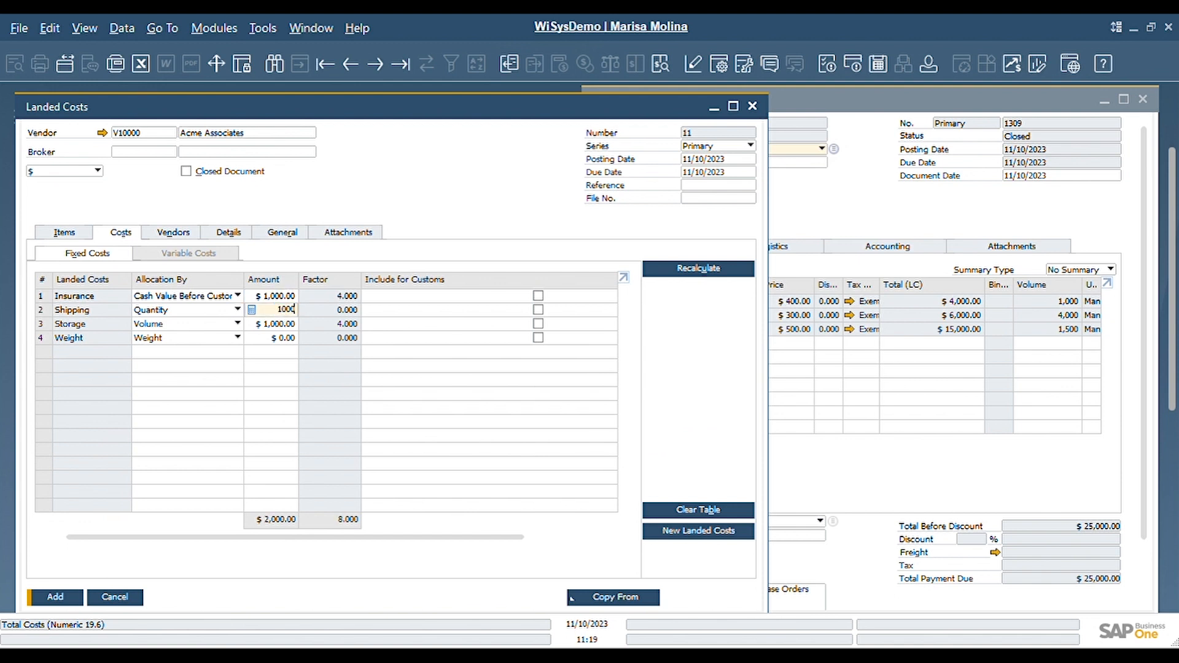
pyautogui.click(83, 237)
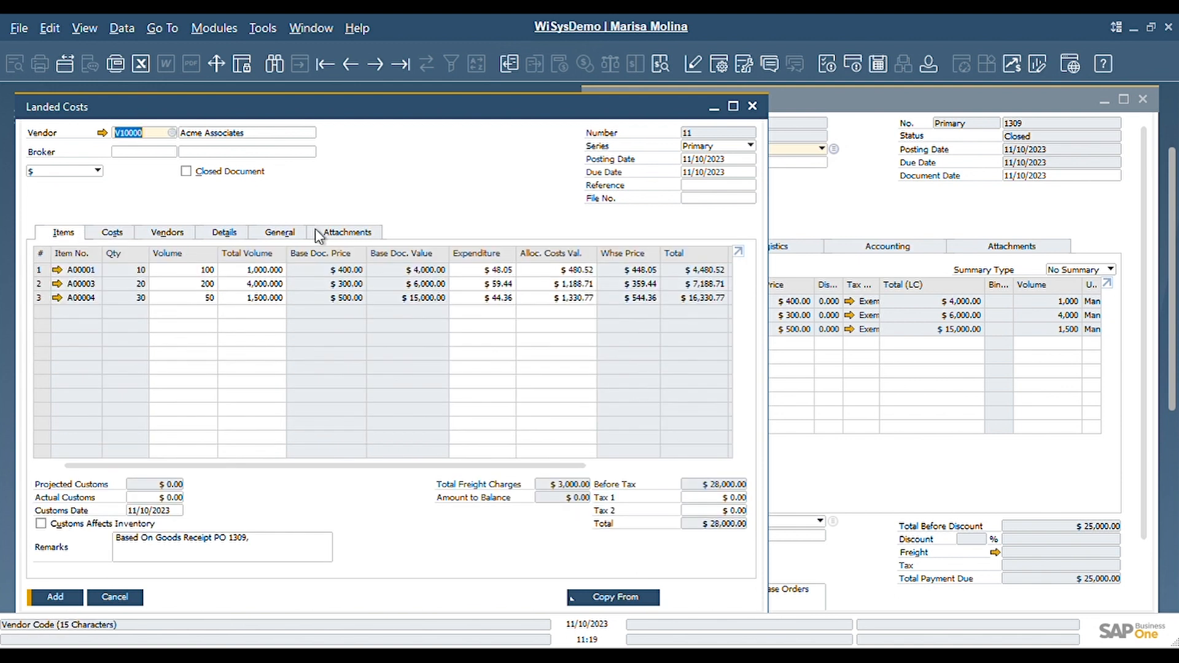
# Review the first item's expenditure and allocated cost value against the fixed cost amounts
pyautogui.click(485, 271)
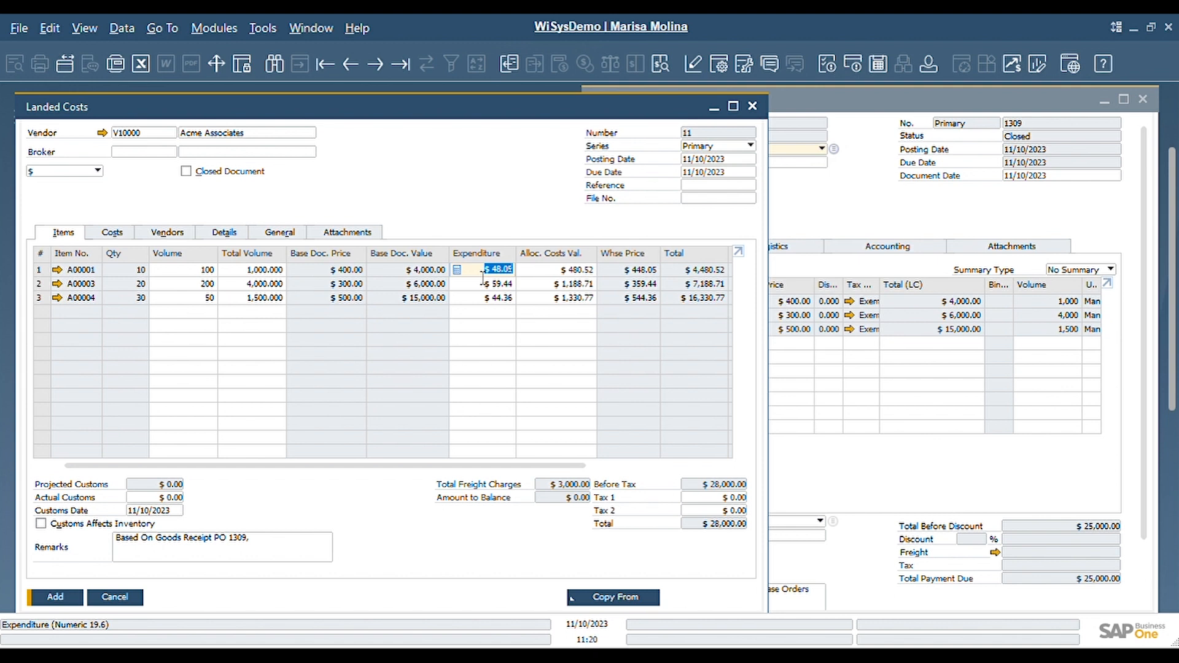
pyautogui.click(559, 271)
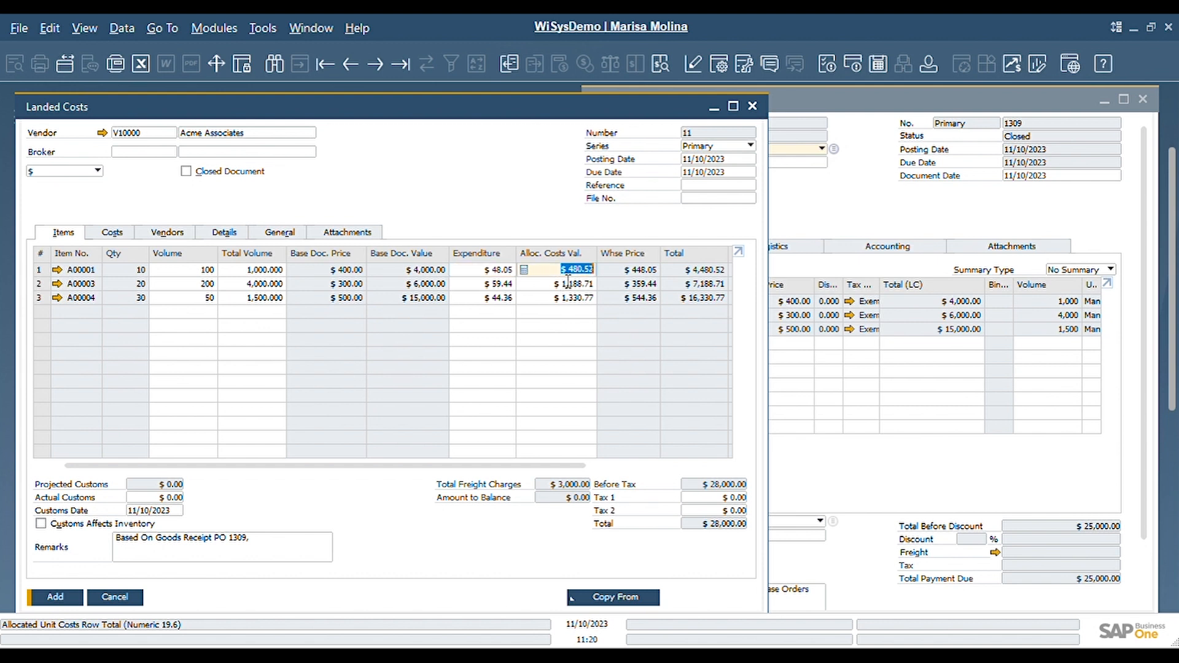
pyautogui.click(584, 269)
pyautogui.moveTo(595, 118); pyautogui.dragTo(641, 116)
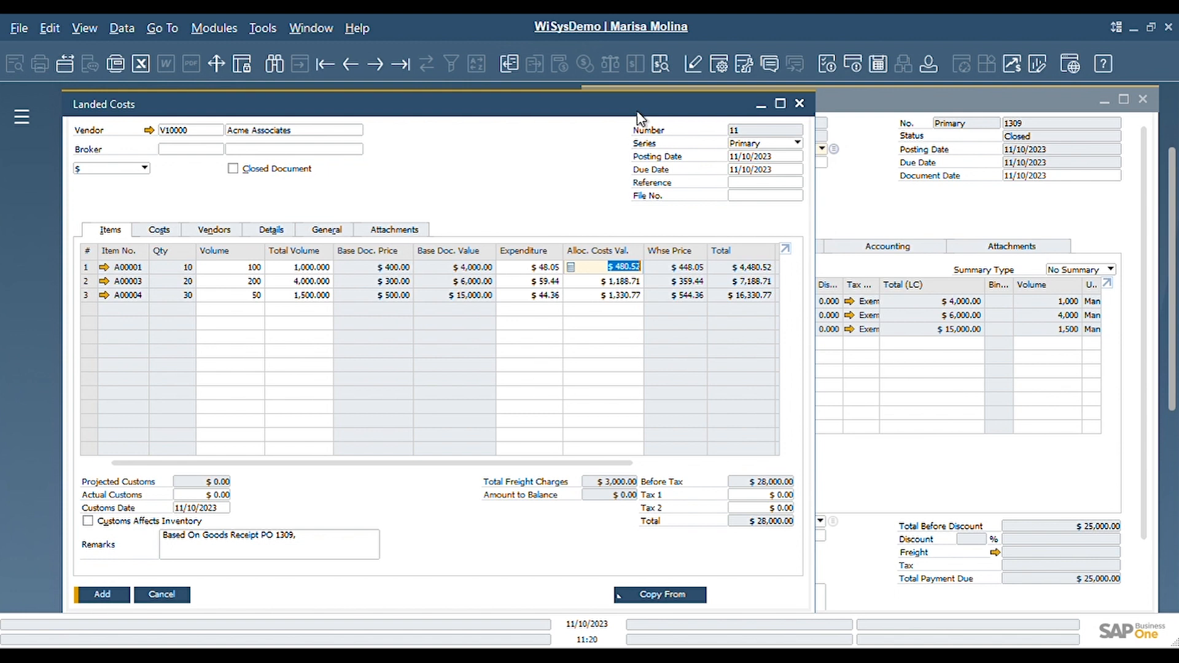
pyautogui.click(170, 232)
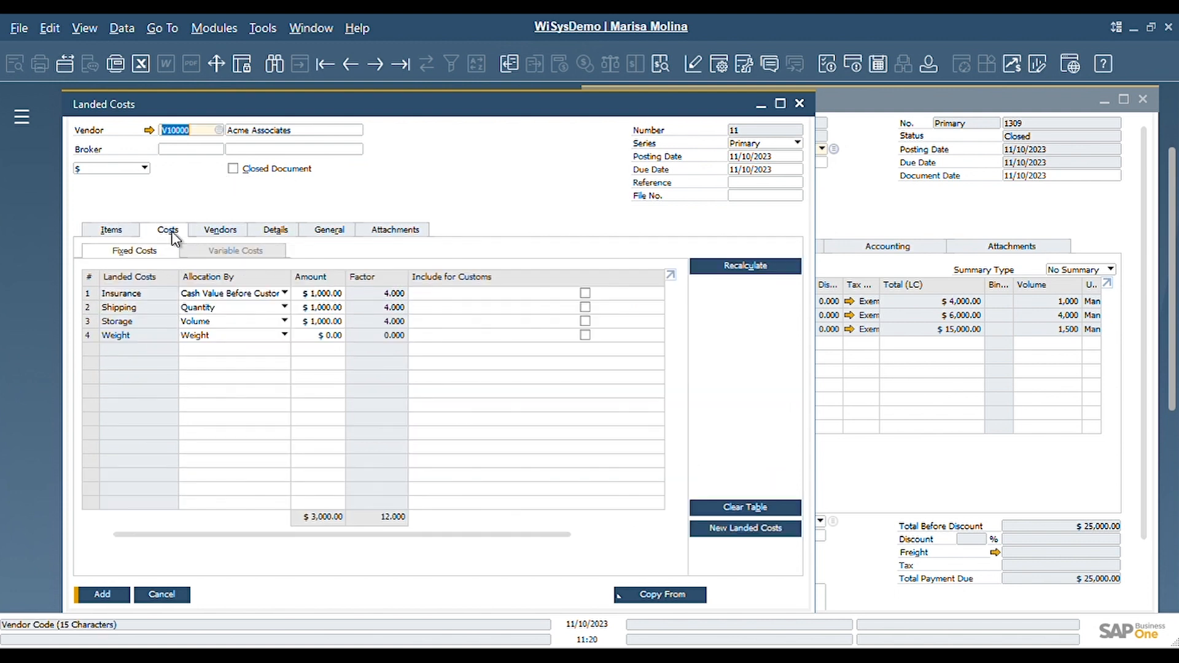
pyautogui.click(109, 231)
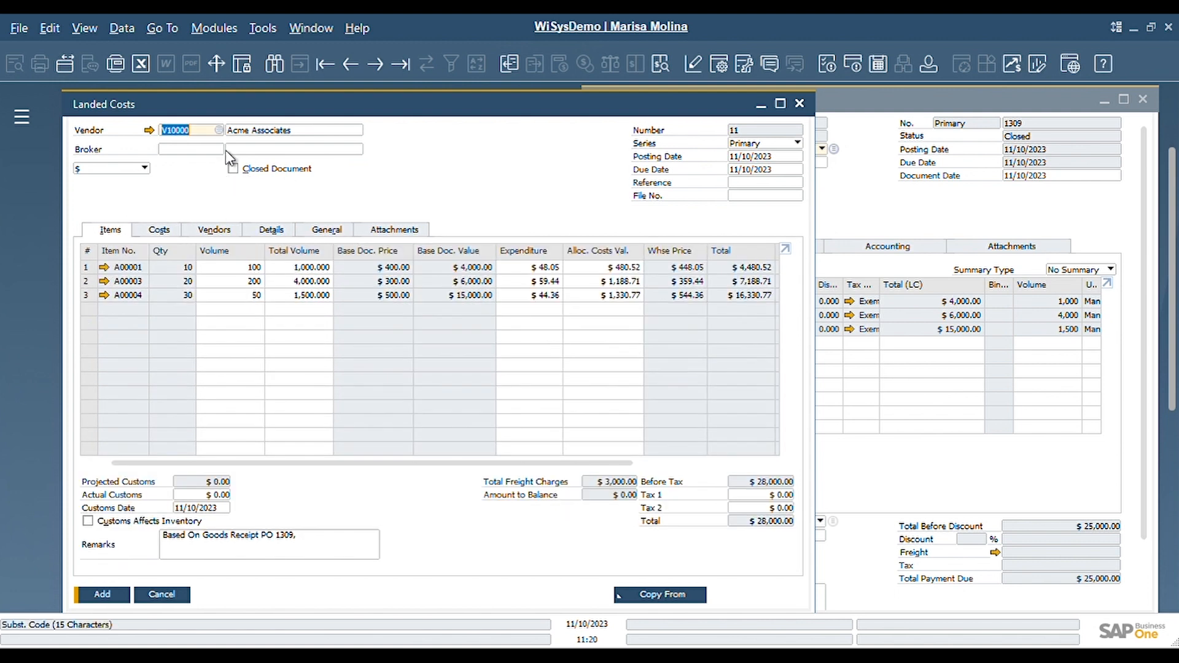
# Choose Far East Imports as the broker from the list of business partners and glance at the costs
pyautogui.click(222, 152)
pyautogui.press('Tab')
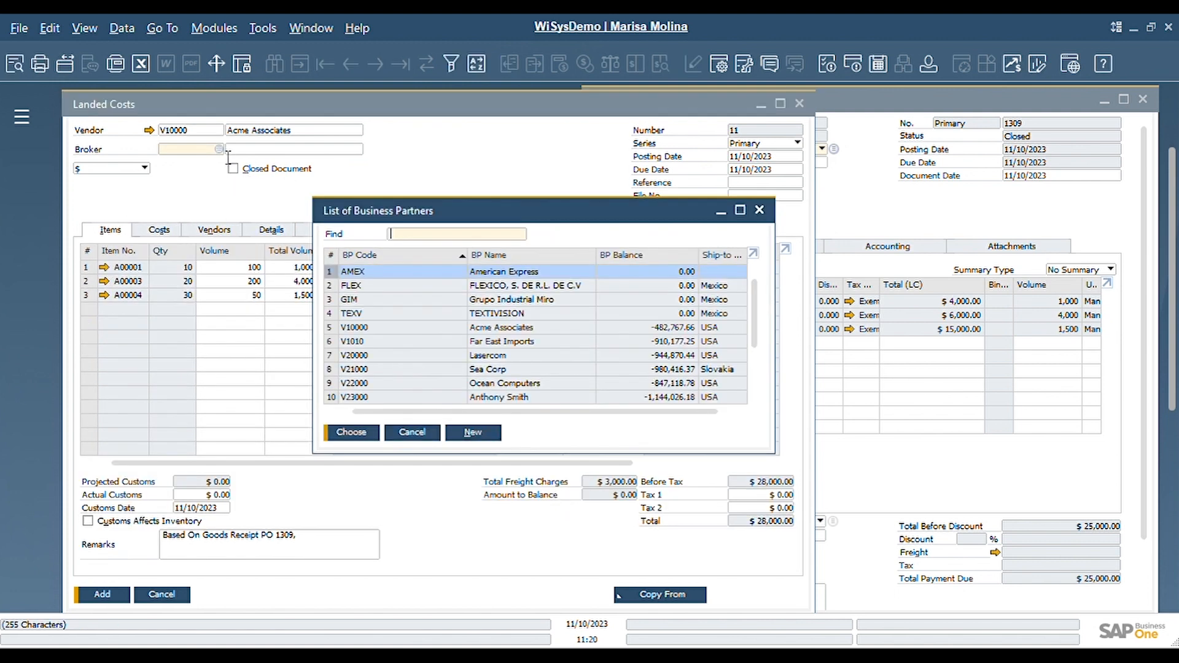
pyautogui.doubleClick(515, 345)
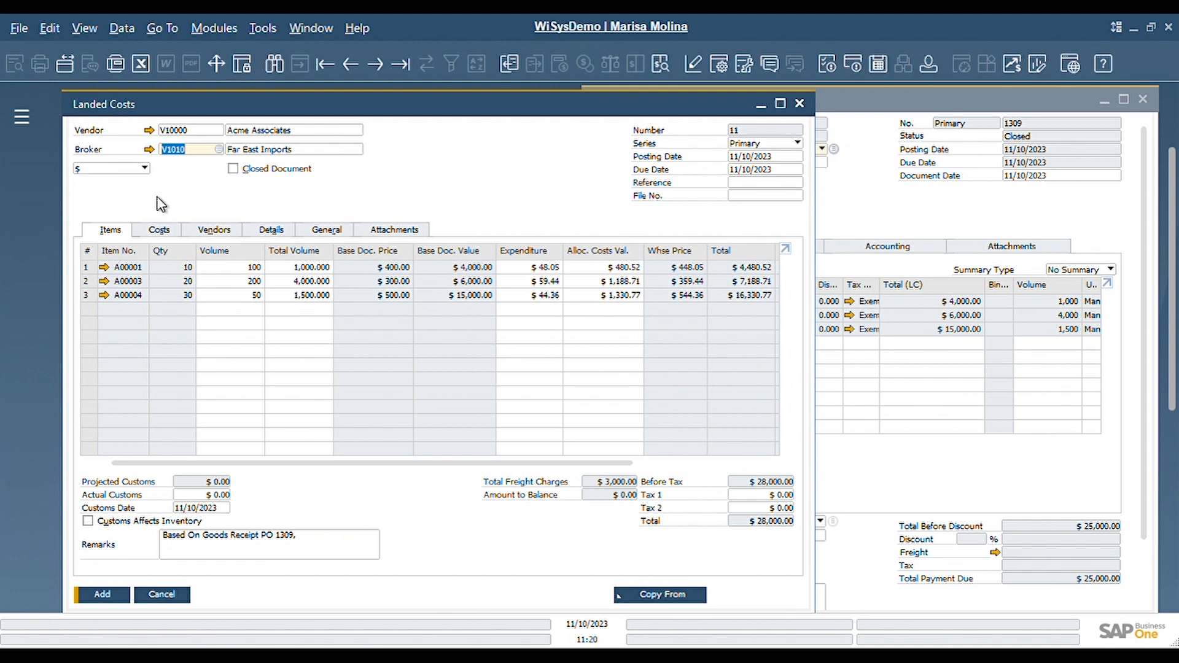
pyautogui.click(167, 236)
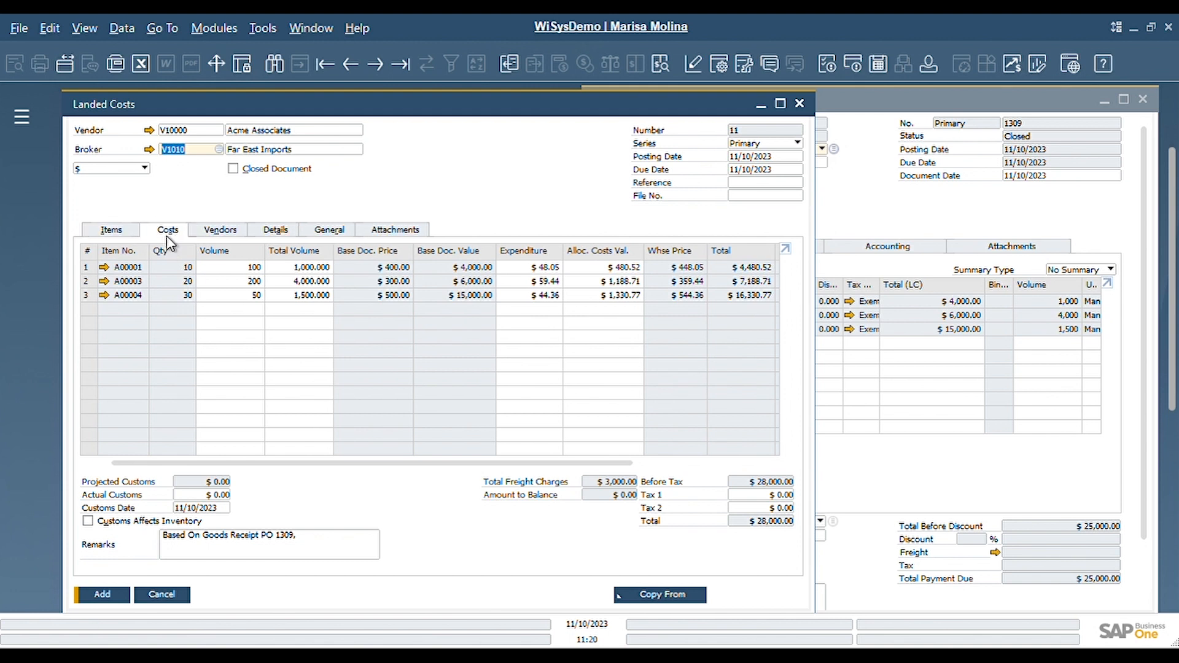
pyautogui.click(129, 235)
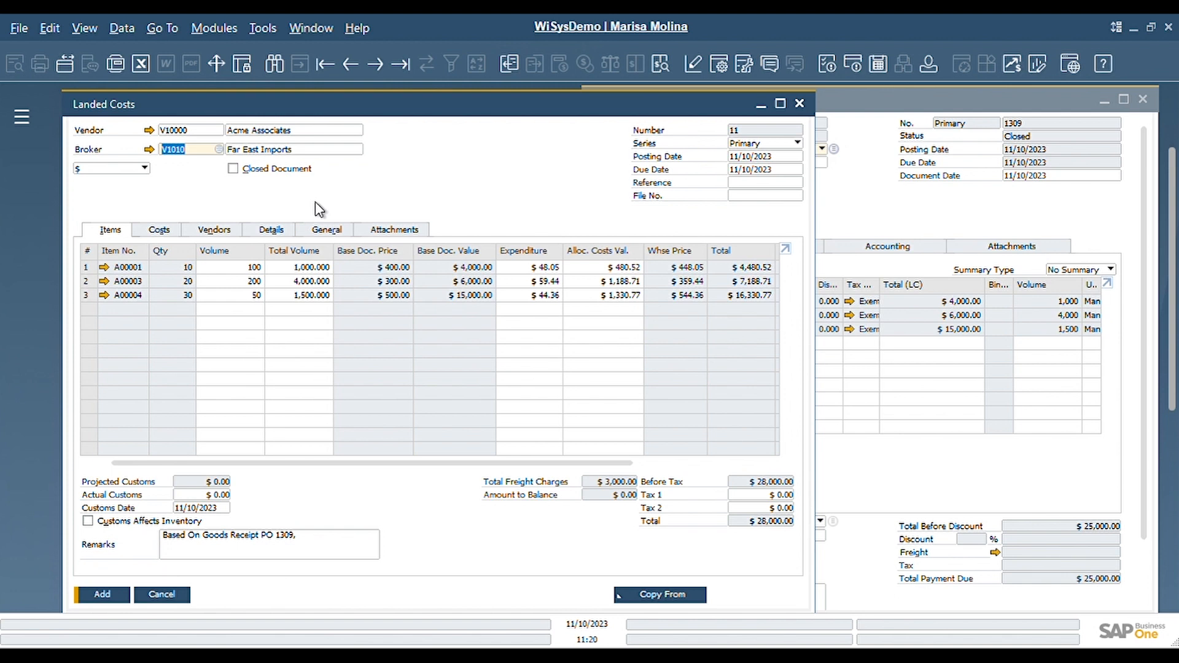
# Look at the Reference and File No. fields and the document's vendors
pyautogui.click(746, 183)
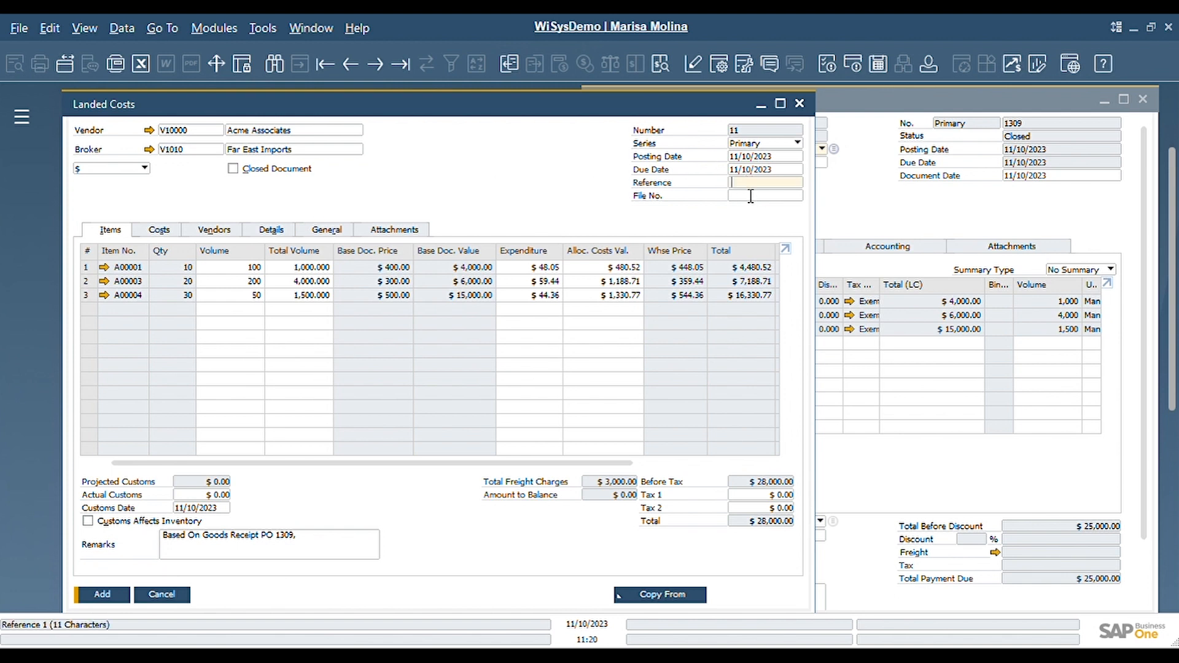
pyautogui.click(750, 197)
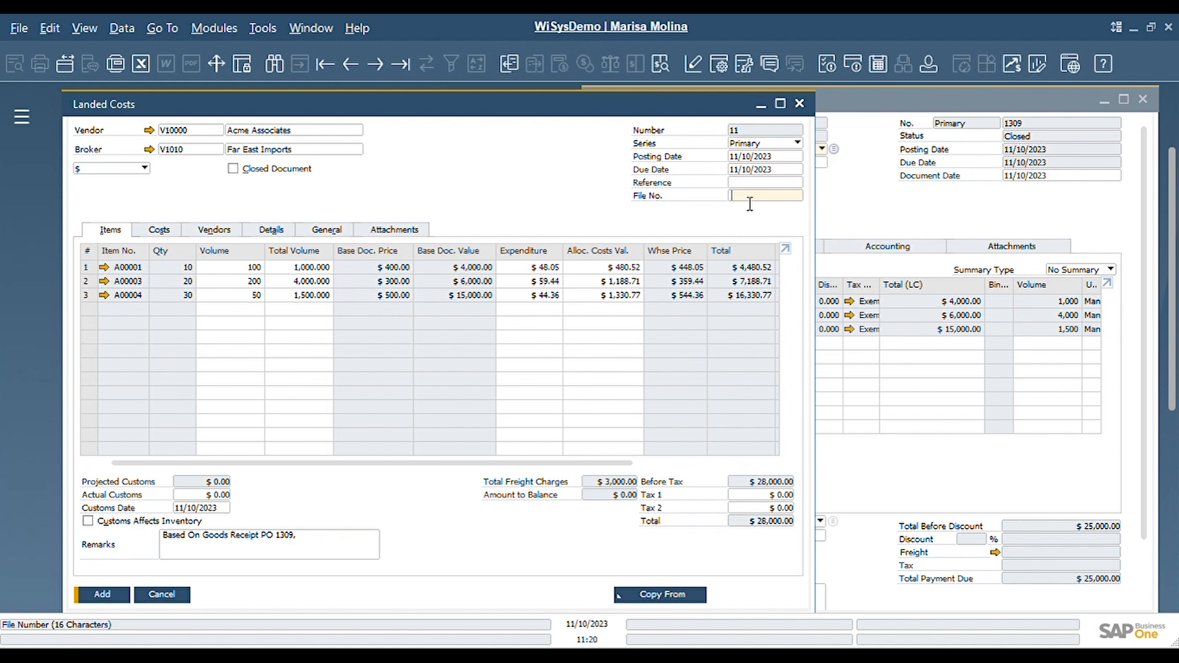
pyautogui.click(220, 234)
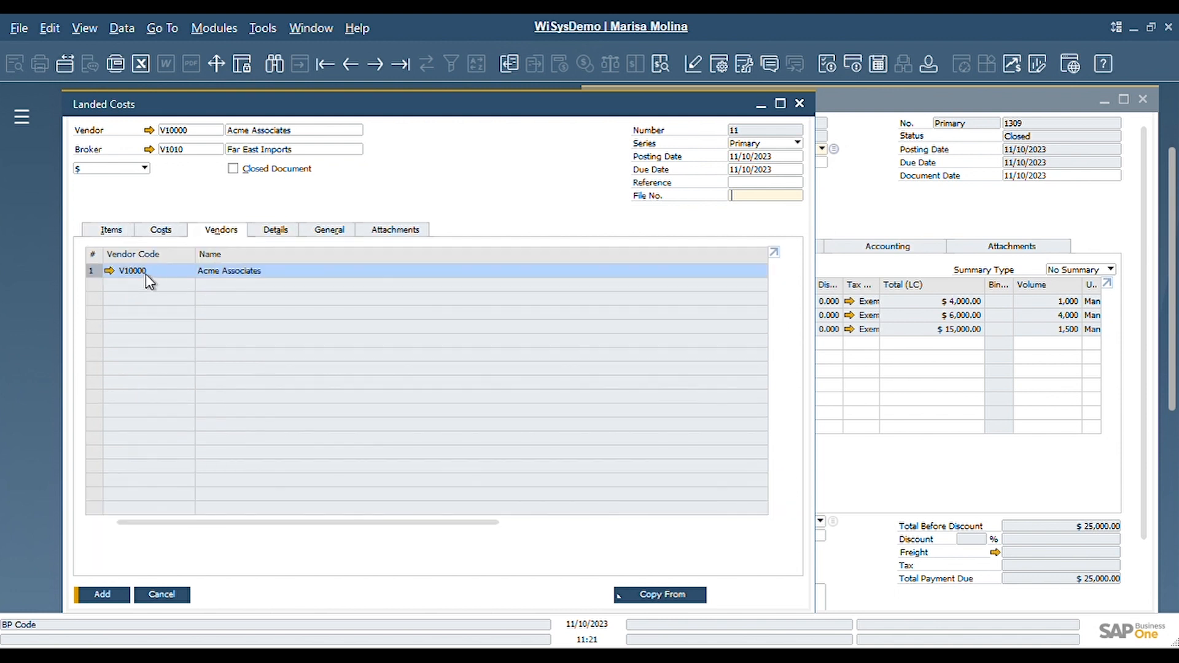
# Examine the price list options for item A00001, the bill of lading field, the journal remarks and the attachments, and return to the items
pyautogui.click(277, 233)
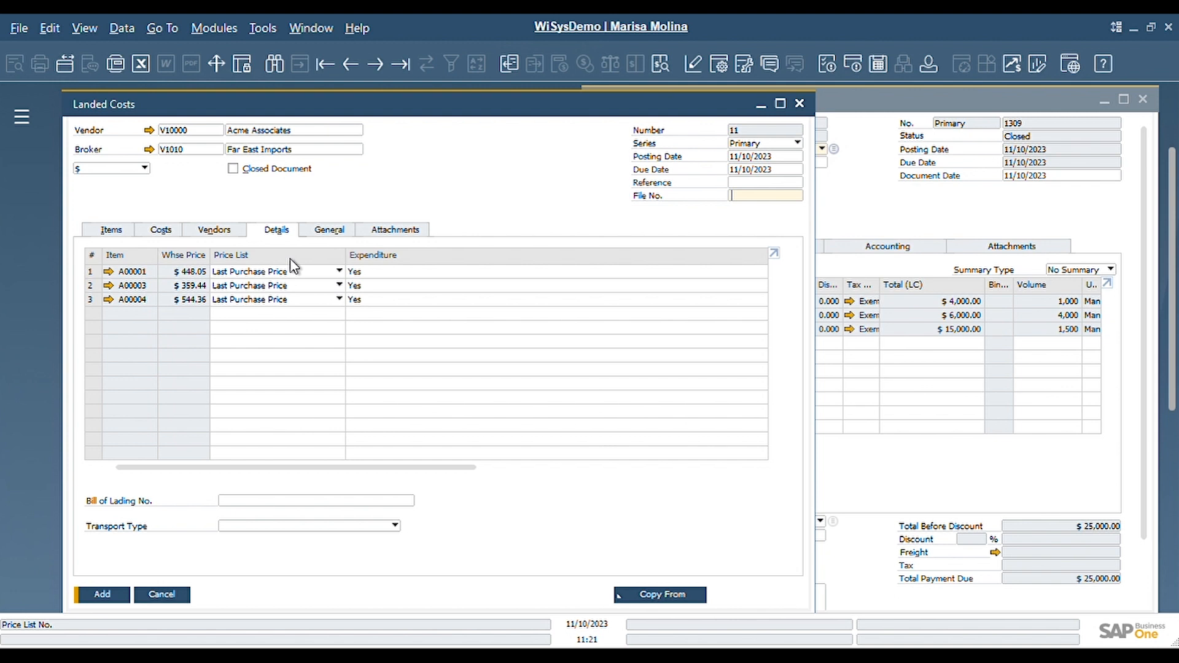
pyautogui.click(265, 277)
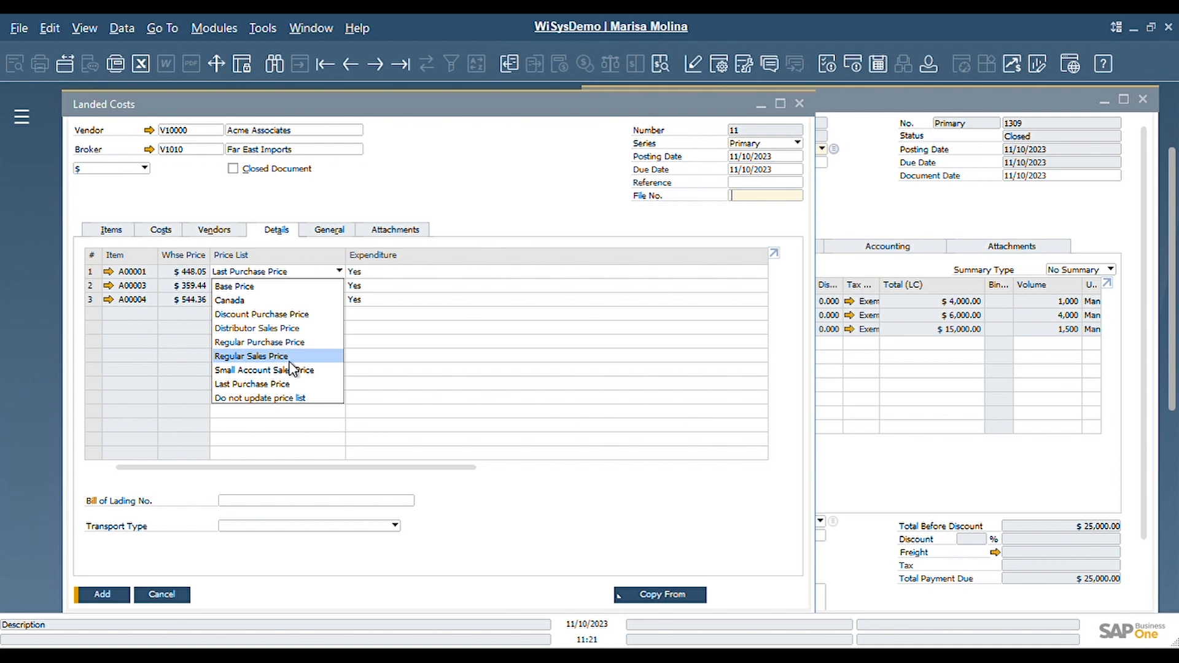
pyautogui.click(250, 274)
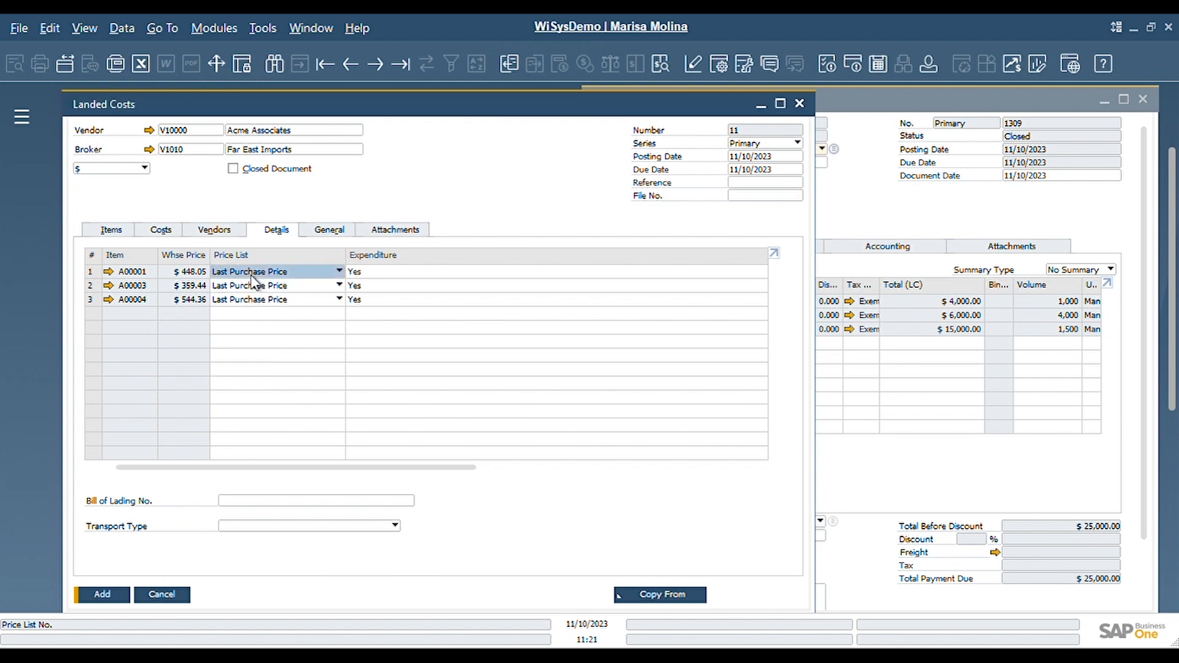
pyautogui.click(264, 503)
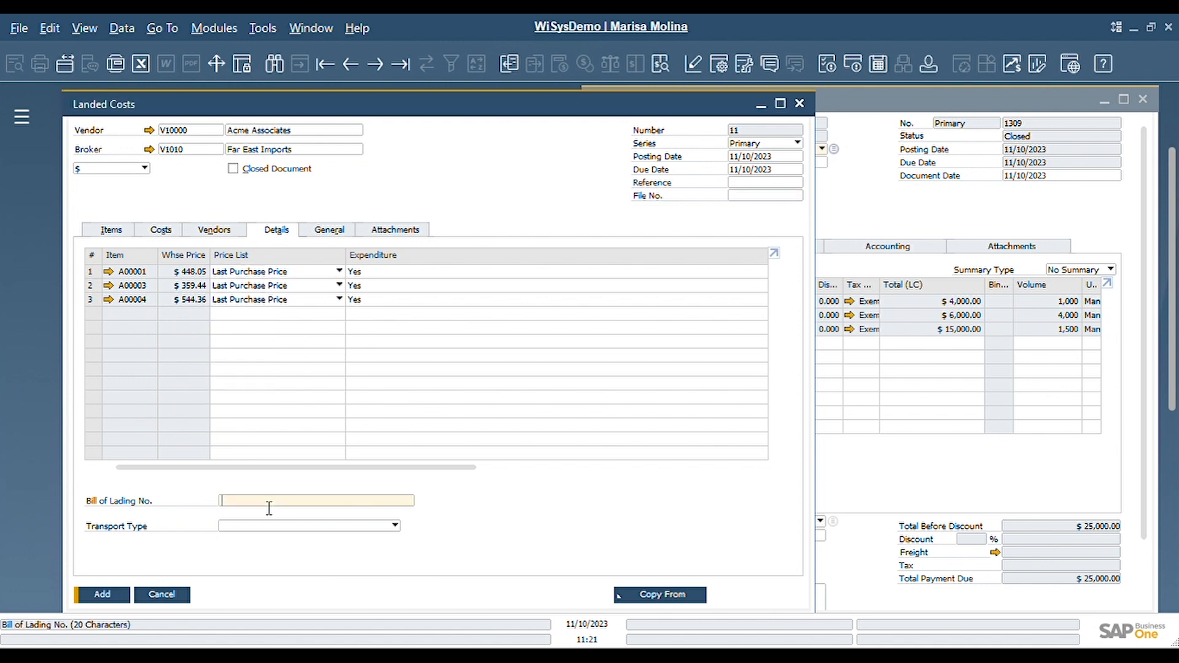
pyautogui.click(326, 234)
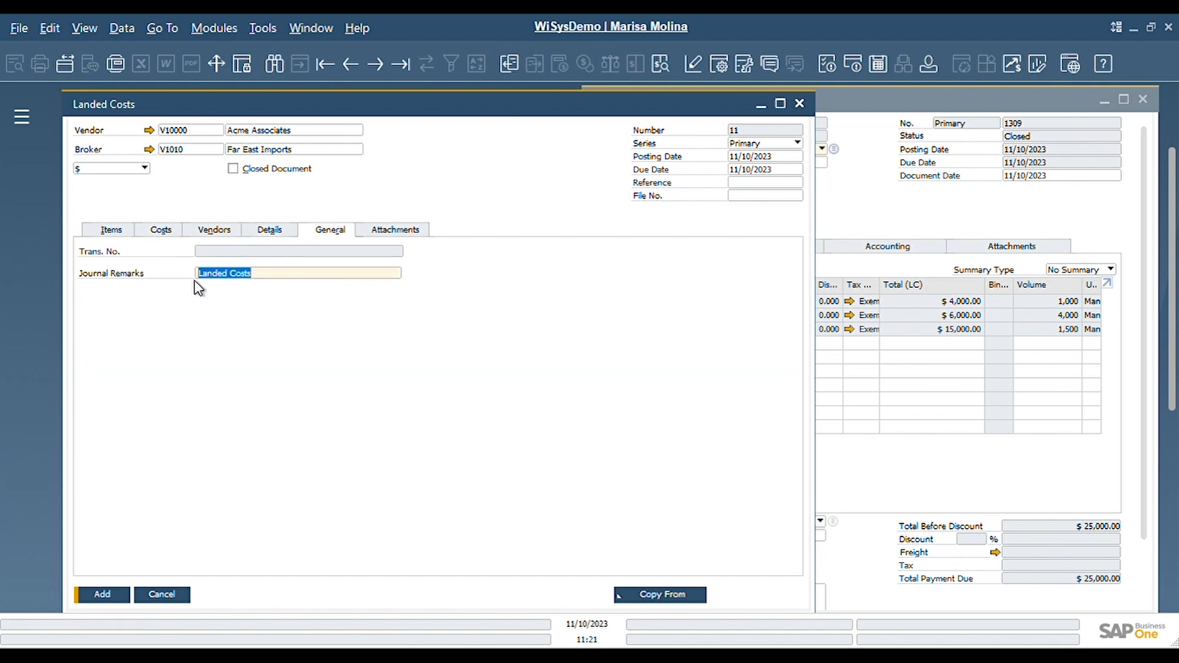
pyautogui.click(399, 234)
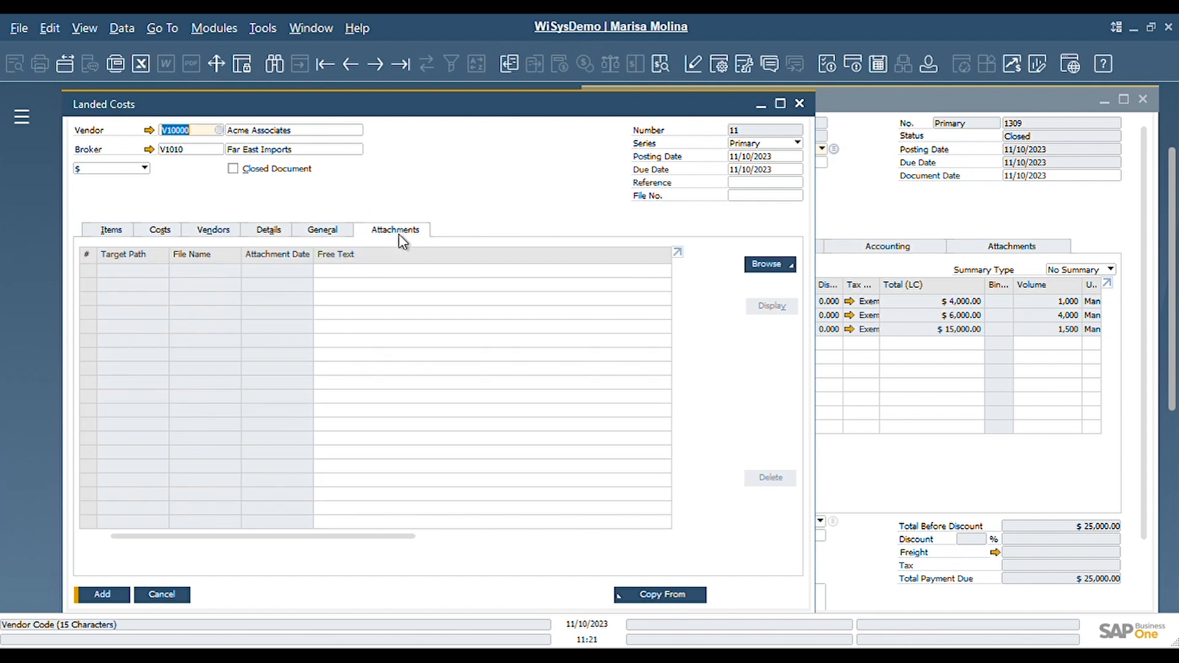
pyautogui.click(110, 237)
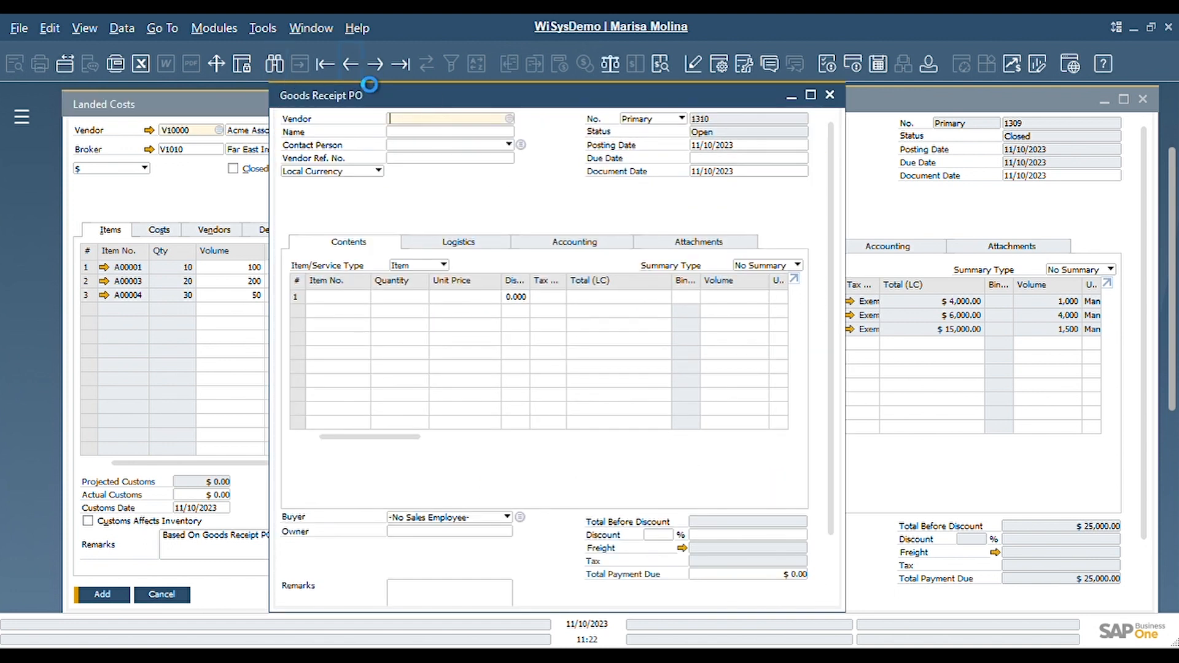
# Browse back through the Goods Receipt POs to the one for TEXTIVISION, widen its item number column, and close the window
pyautogui.click(351, 64)
pyautogui.click(356, 72)
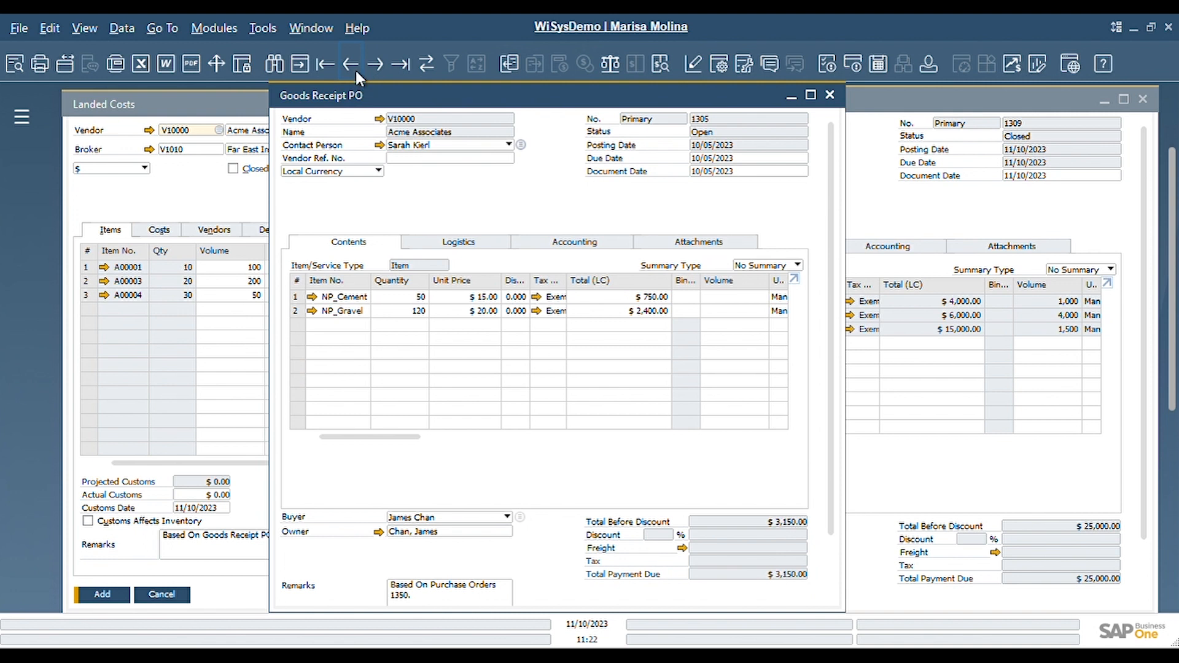
pyautogui.click(356, 71)
pyautogui.click(355, 71)
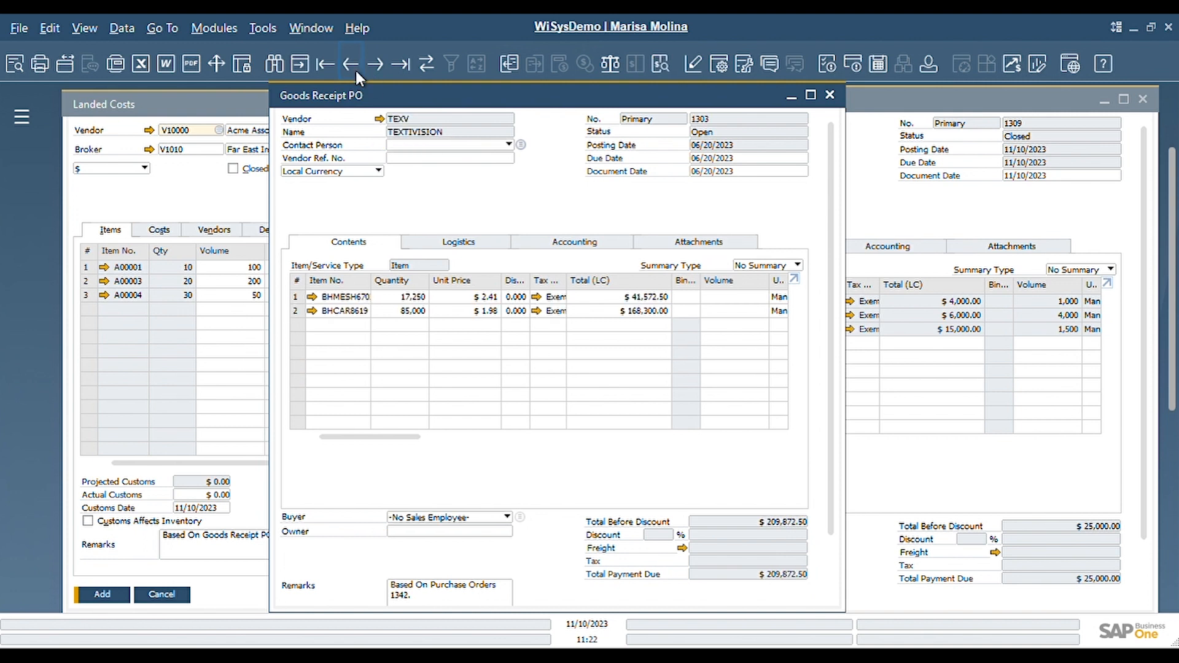
pyautogui.moveTo(382, 296); pyautogui.dragTo(428, 297)
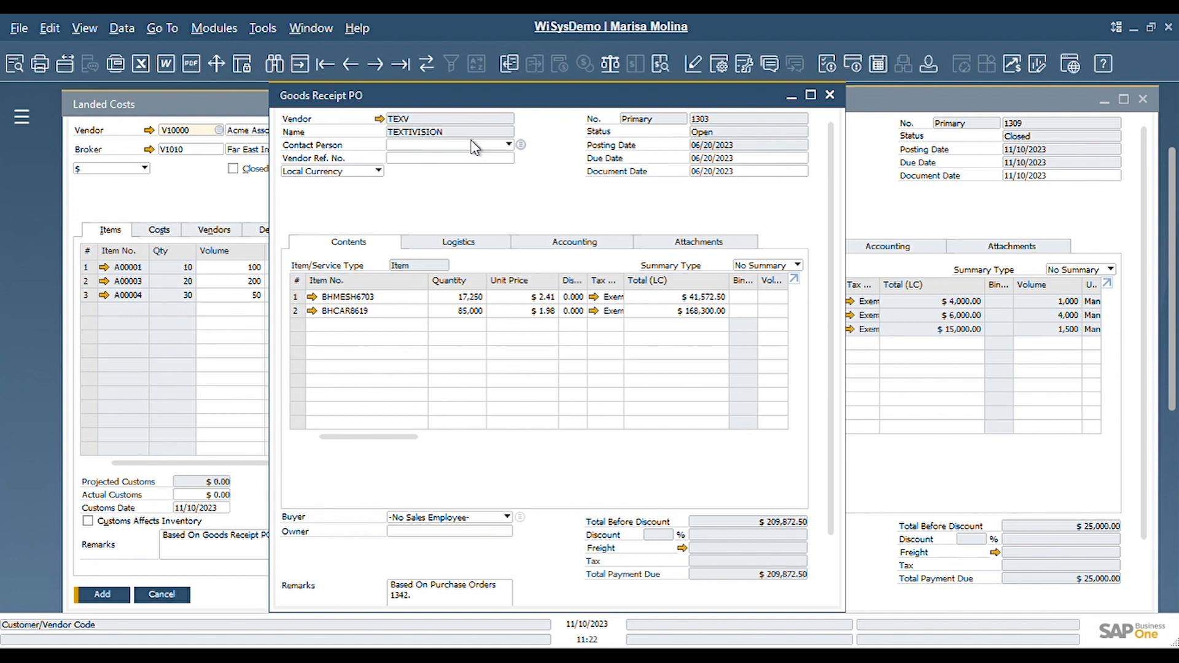
pyautogui.click(829, 95)
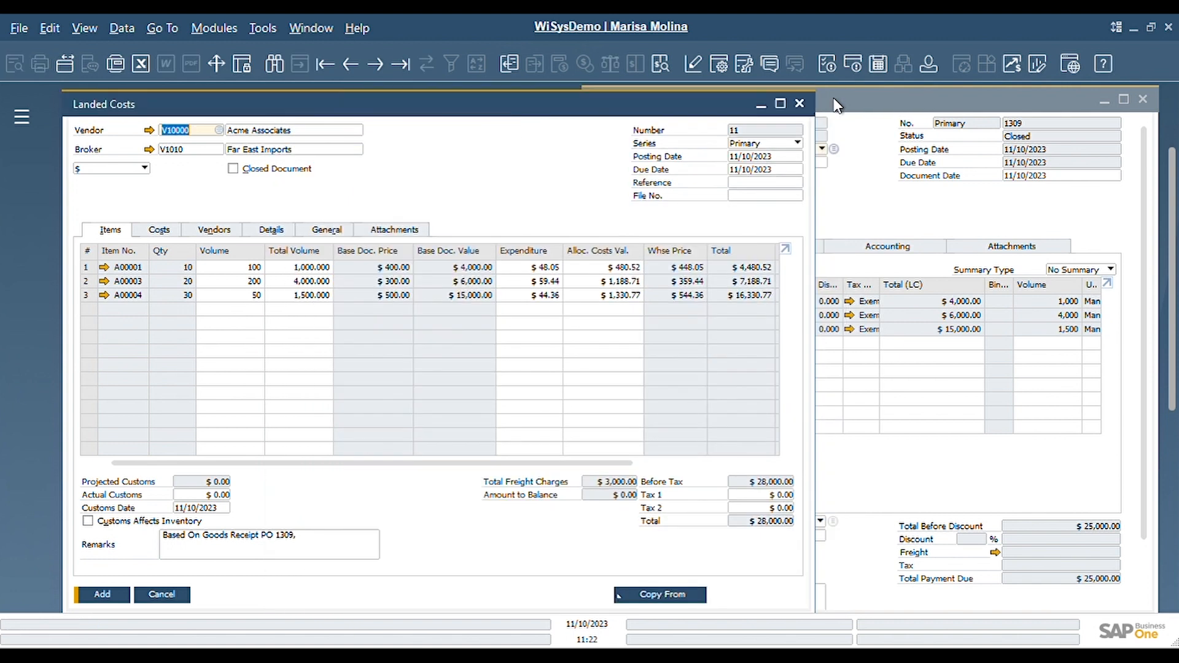
# Add vendor TEXV to the landed costs document, keeping the previously selected vendors and the expense table contents
pyautogui.write('TEXV')
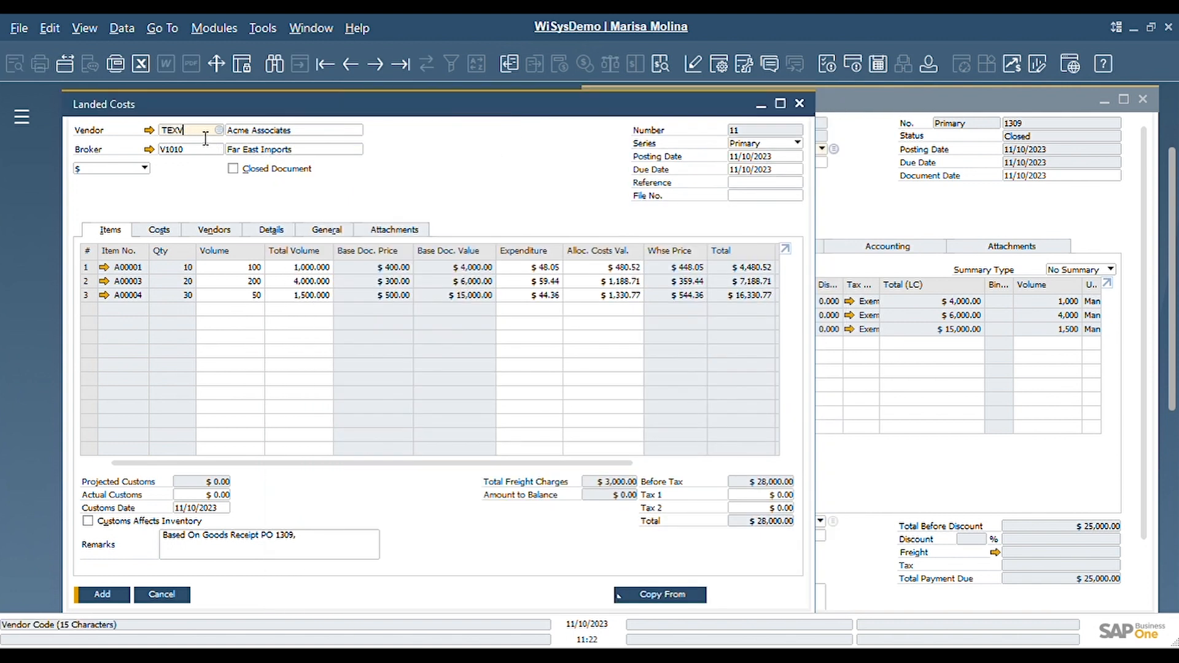
pyautogui.press('Tab')
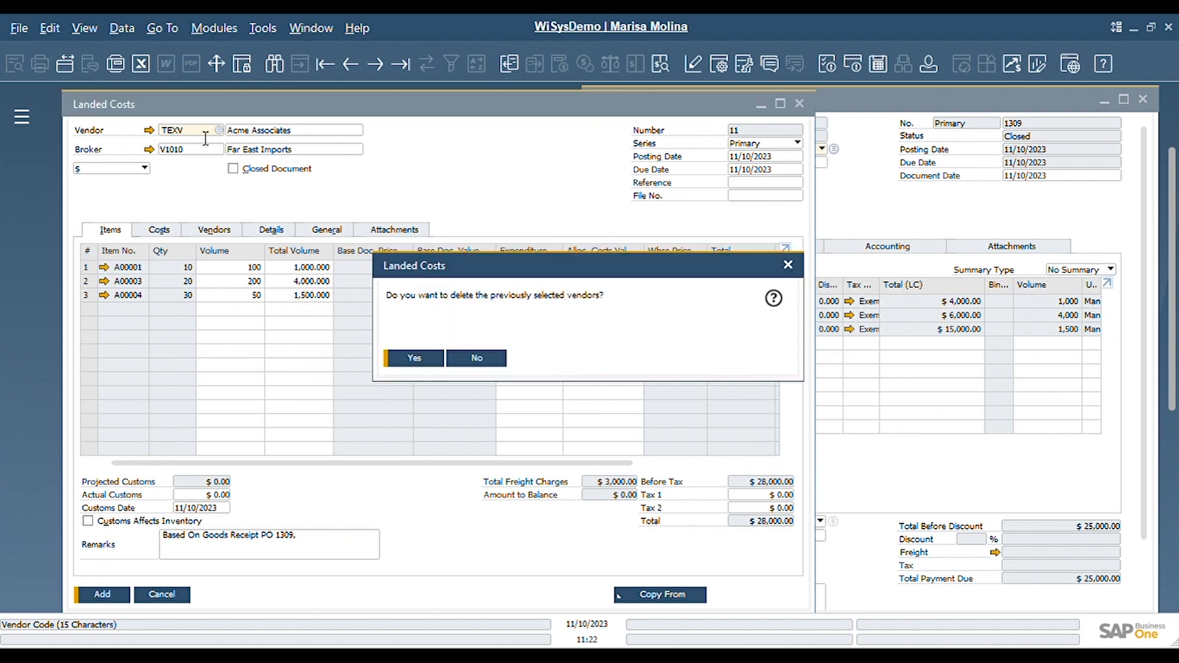
pyautogui.moveTo(507, 279); pyautogui.dragTo(405, 239)
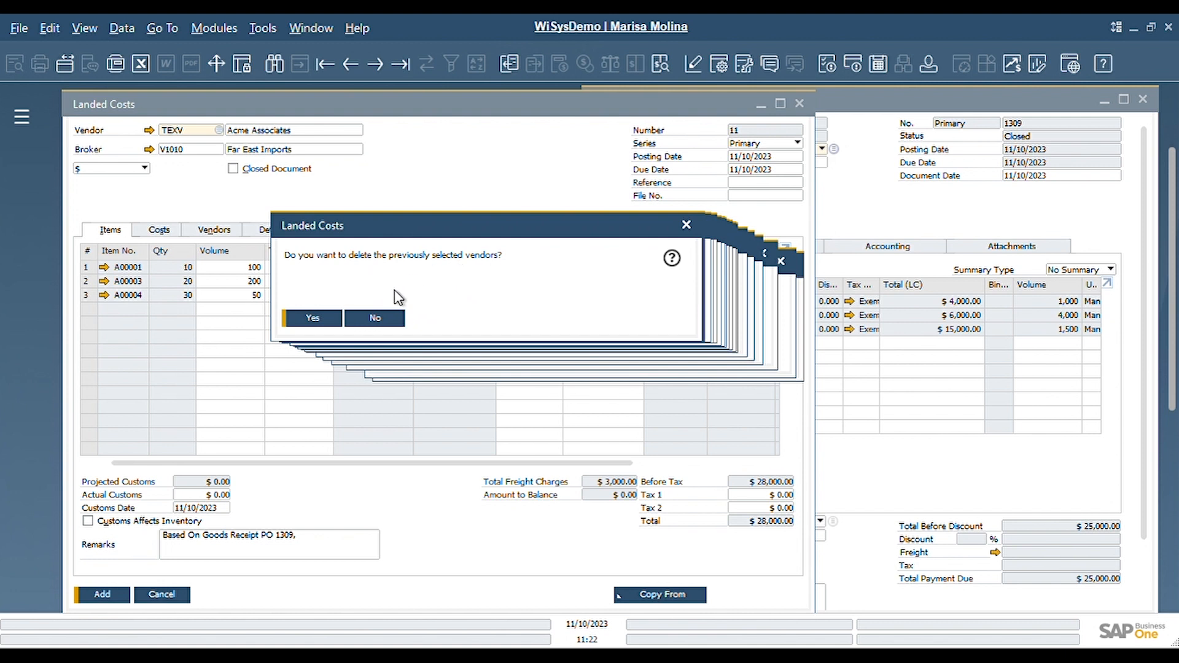
pyautogui.click(375, 319)
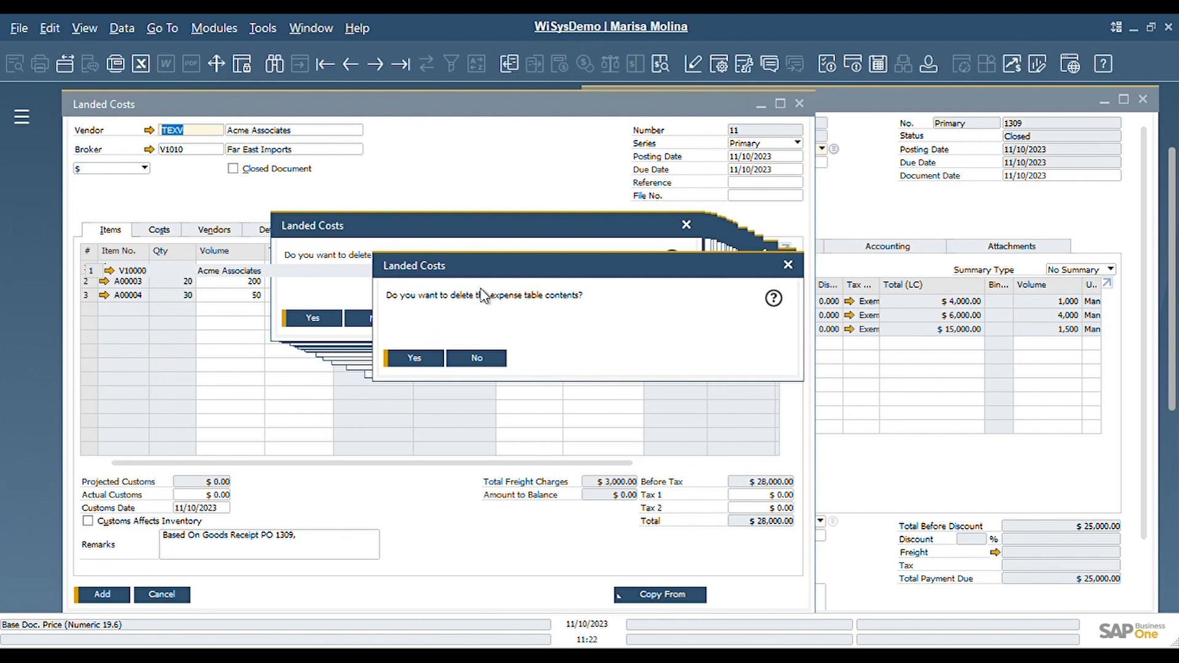
pyautogui.click(476, 360)
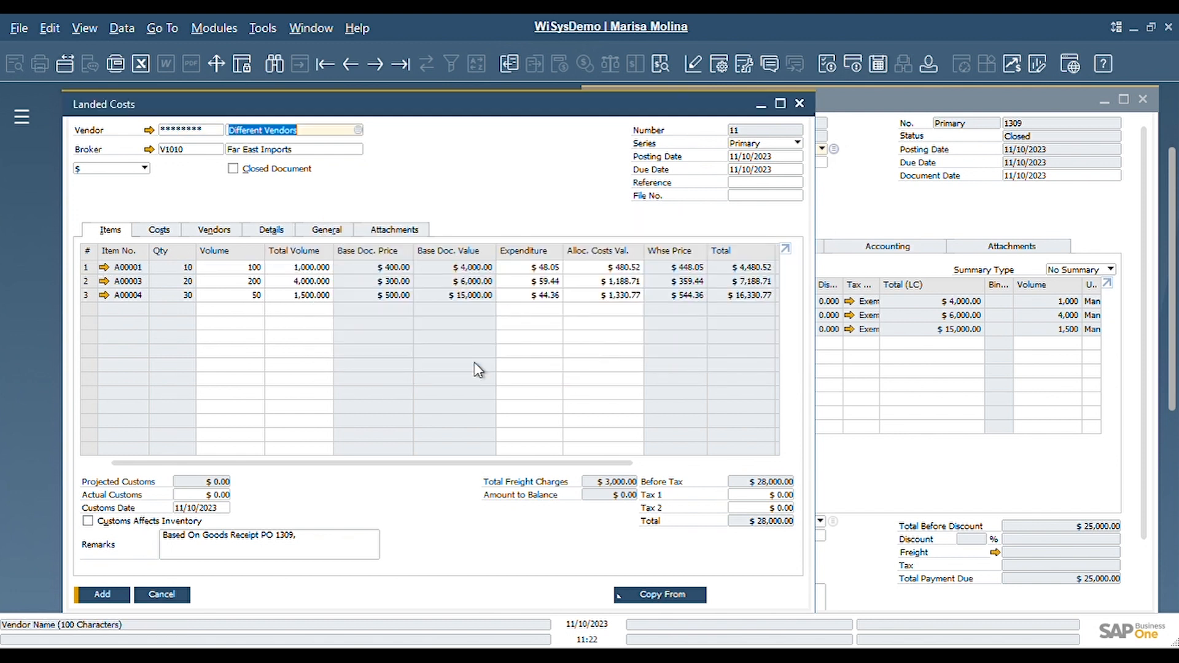
# Copy TEXTIVISION's Goods Receipt PO 1303 into the landed costs document, keeping the previously selected items
pyautogui.click(687, 597)
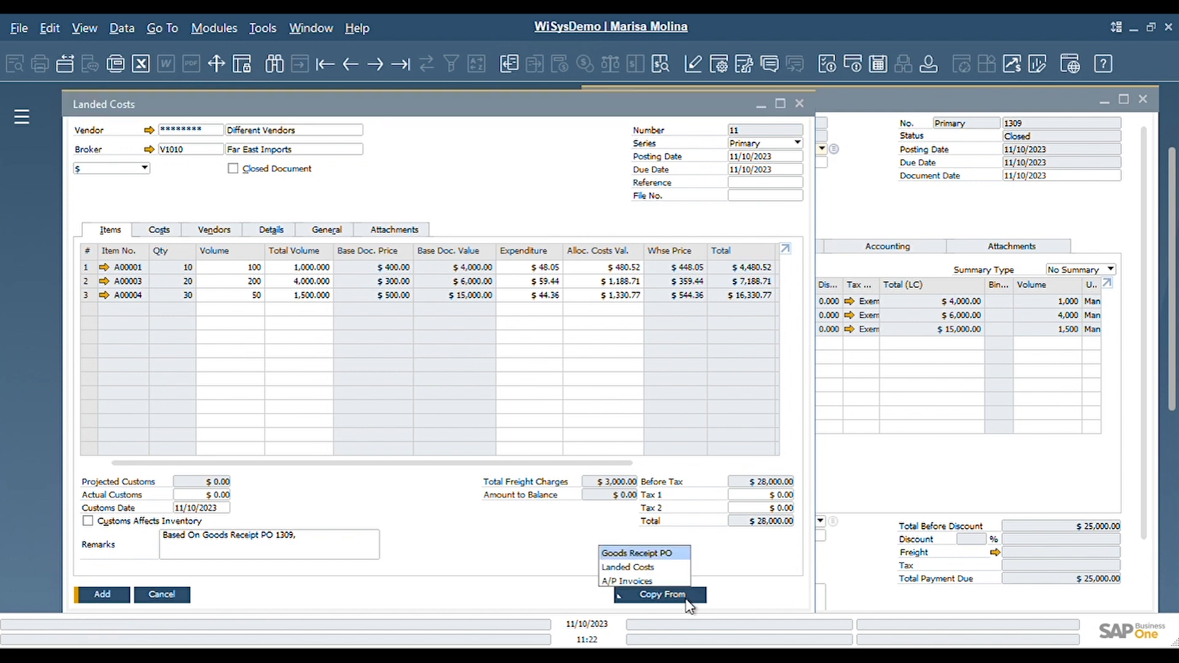
pyautogui.click(662, 555)
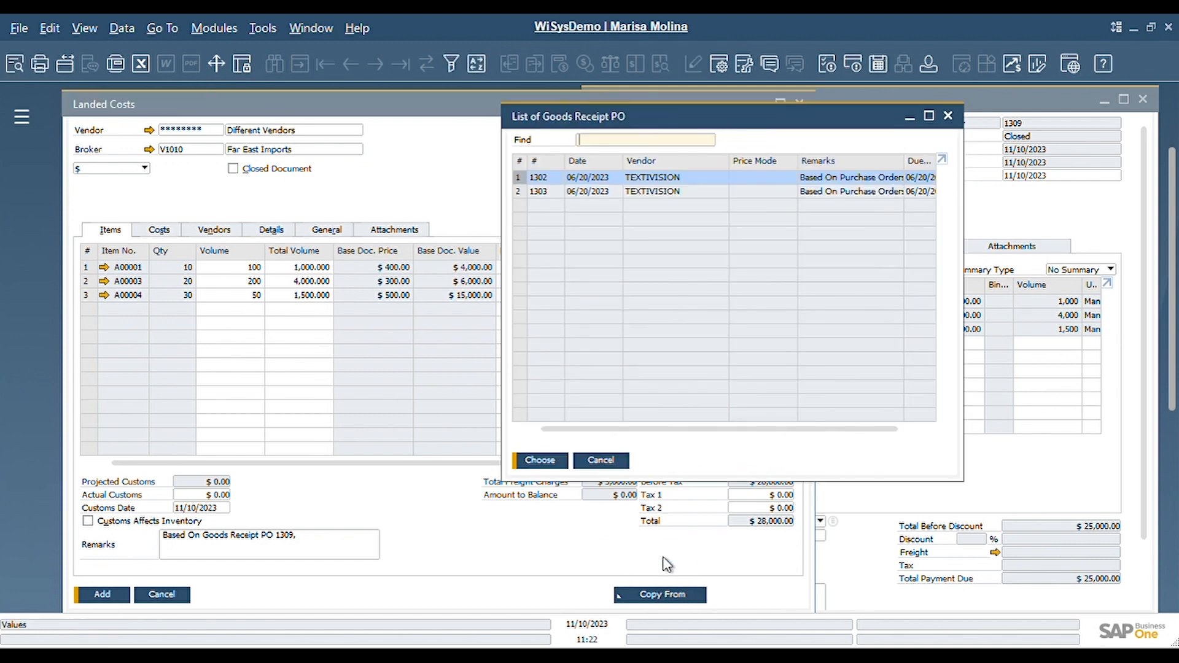
pyautogui.doubleClick(604, 194)
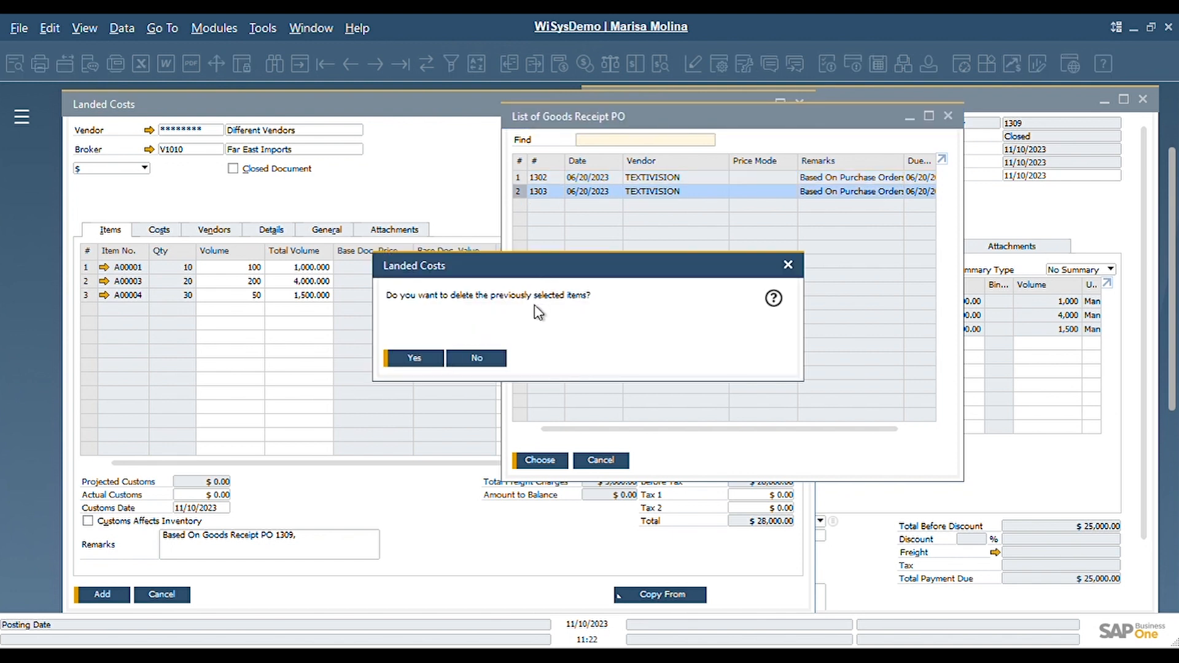
pyautogui.click(499, 363)
pyautogui.click(499, 362)
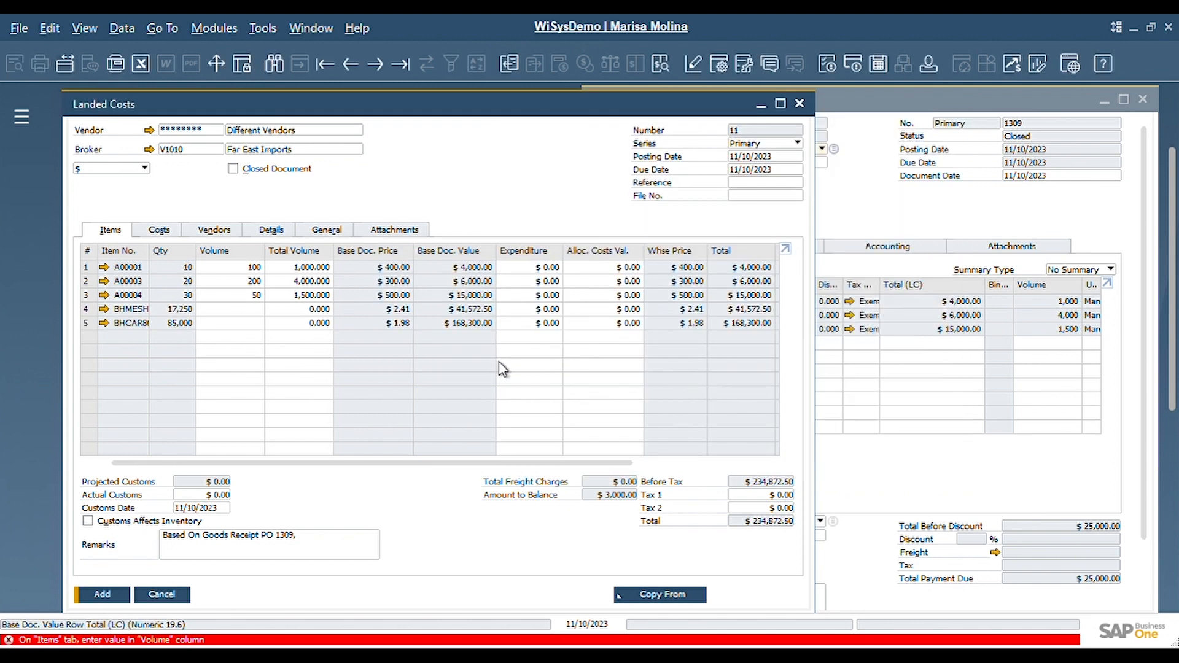
# Widen the item number column to look at the items from both vendors, and cancel the landed costs document
pyautogui.moveTo(165, 268); pyautogui.dragTo(225, 267)
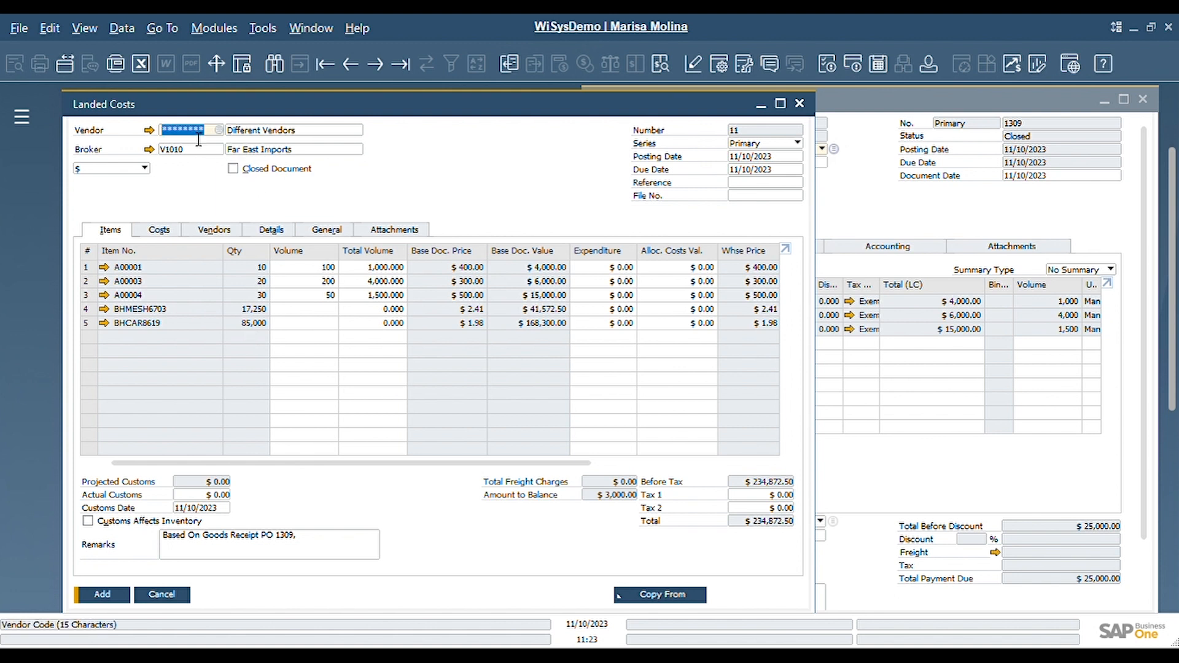
pyautogui.click(296, 133)
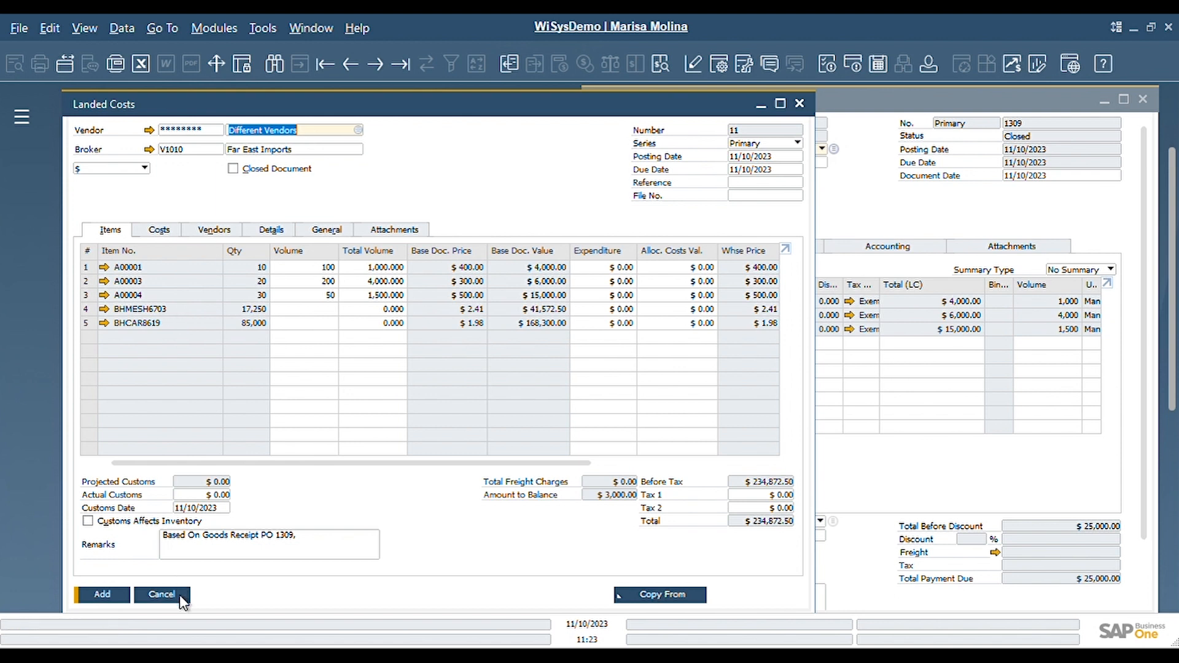
pyautogui.click(161, 594)
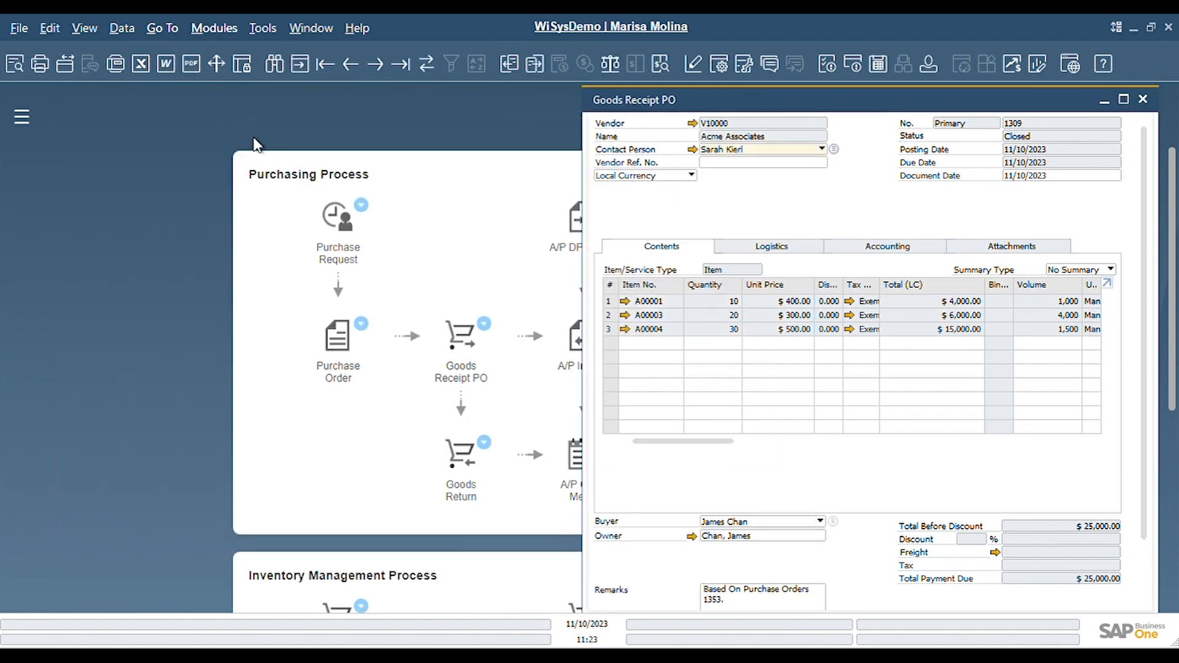
# Start a new landed costs document with Acme Associates as the vendor
pyautogui.click(516, 373)
pyautogui.click(257, 128)
pyautogui.write('acm')
pyautogui.press('Tab')
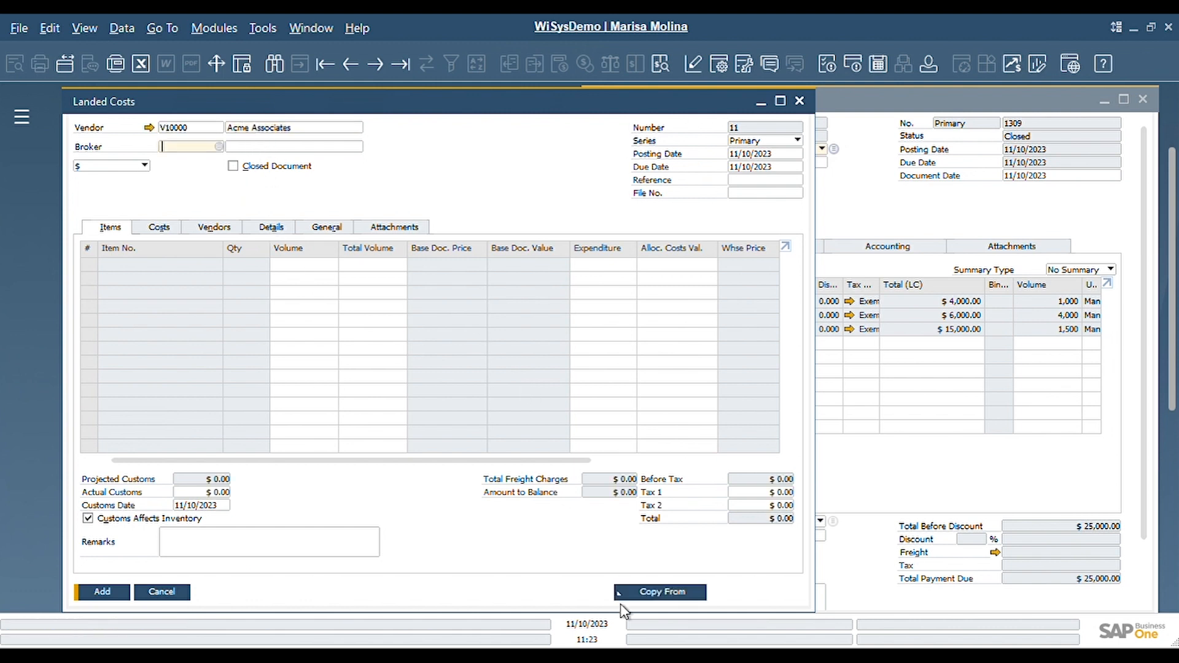
# Sort Acme Associates' Goods Receipt POs by date, newest first, and copy number 1309 into the landed costs document
pyautogui.click(651, 593)
pyautogui.click(638, 551)
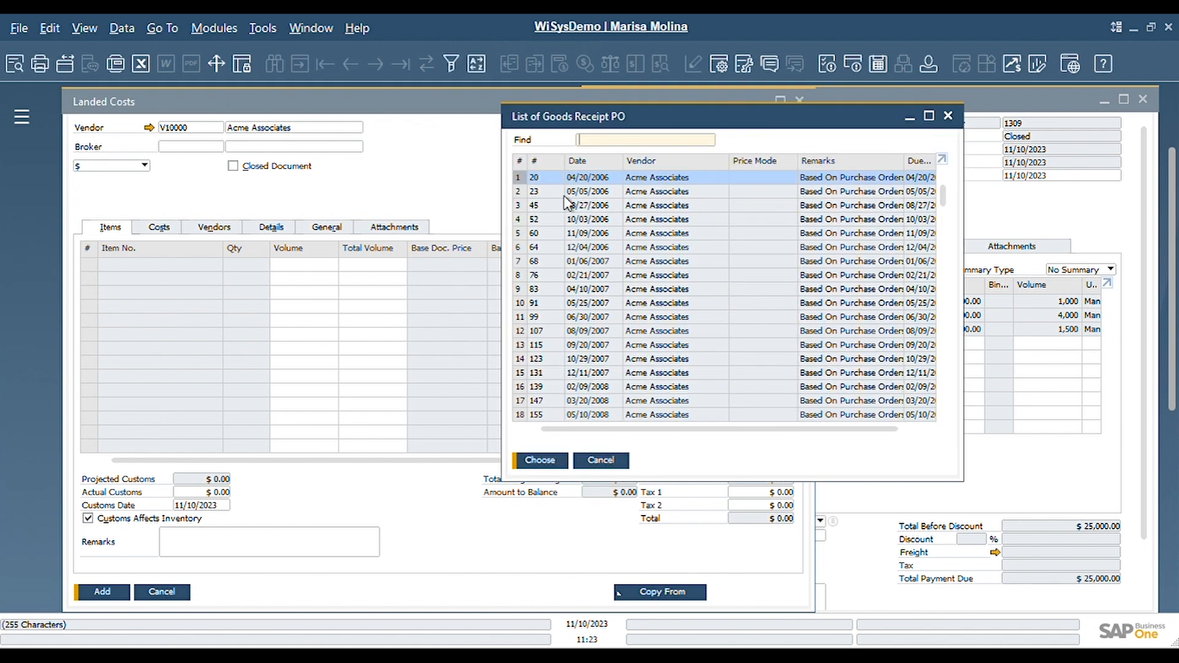
pyautogui.doubleClick(595, 161)
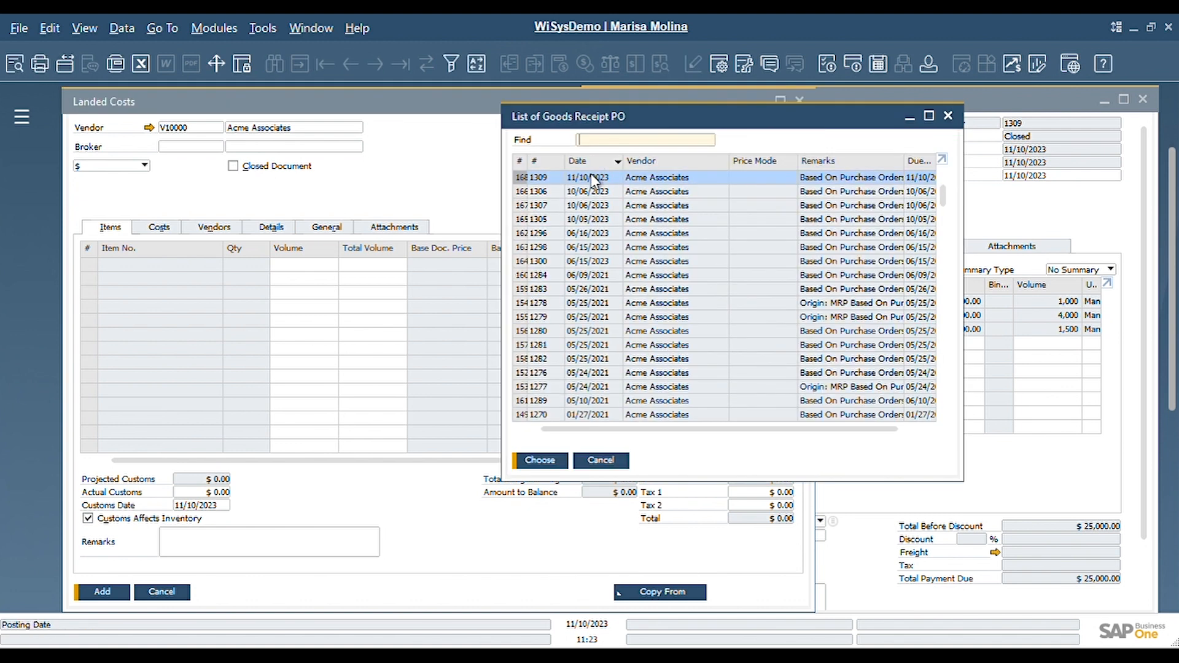
pyautogui.doubleClick(555, 182)
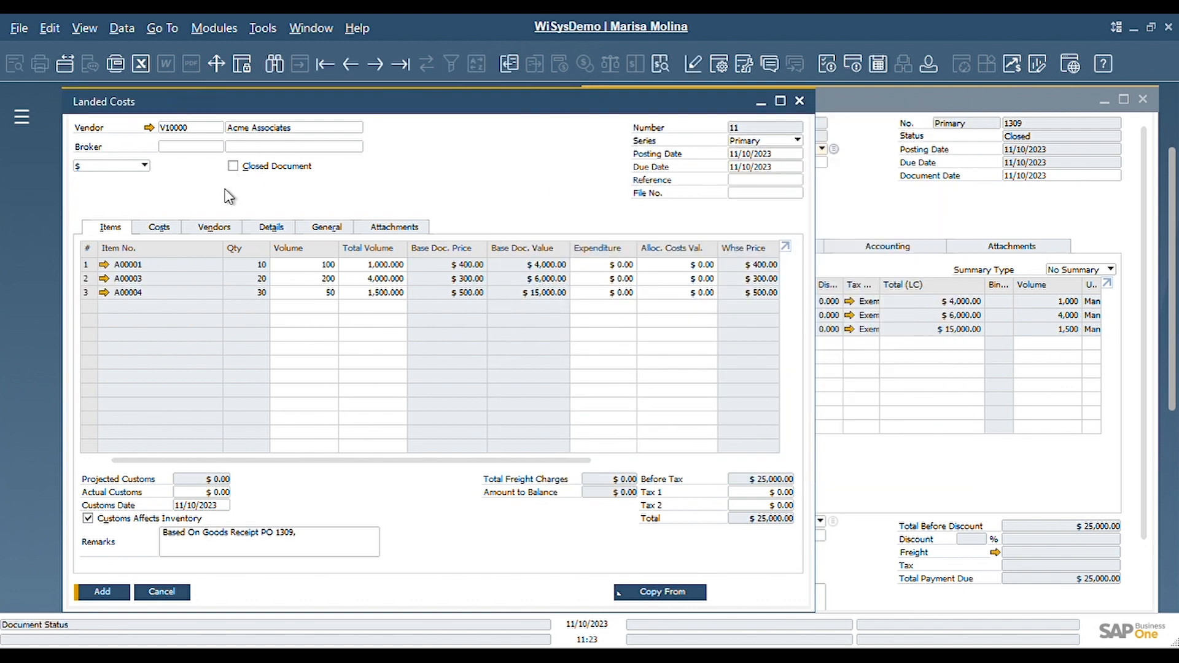
# Enter fixed costs of 1,000 each for Insurance, Shipping and Storage, and return to the items
pyautogui.click(157, 228)
pyautogui.click(335, 290)
pyautogui.write('1,00')
pyautogui.write('0')
pyautogui.press('Down')
pyautogui.hotkey('ctrl', 'Up')
pyautogui.press('Down')
pyautogui.hotkey('ctrl', 'Up')
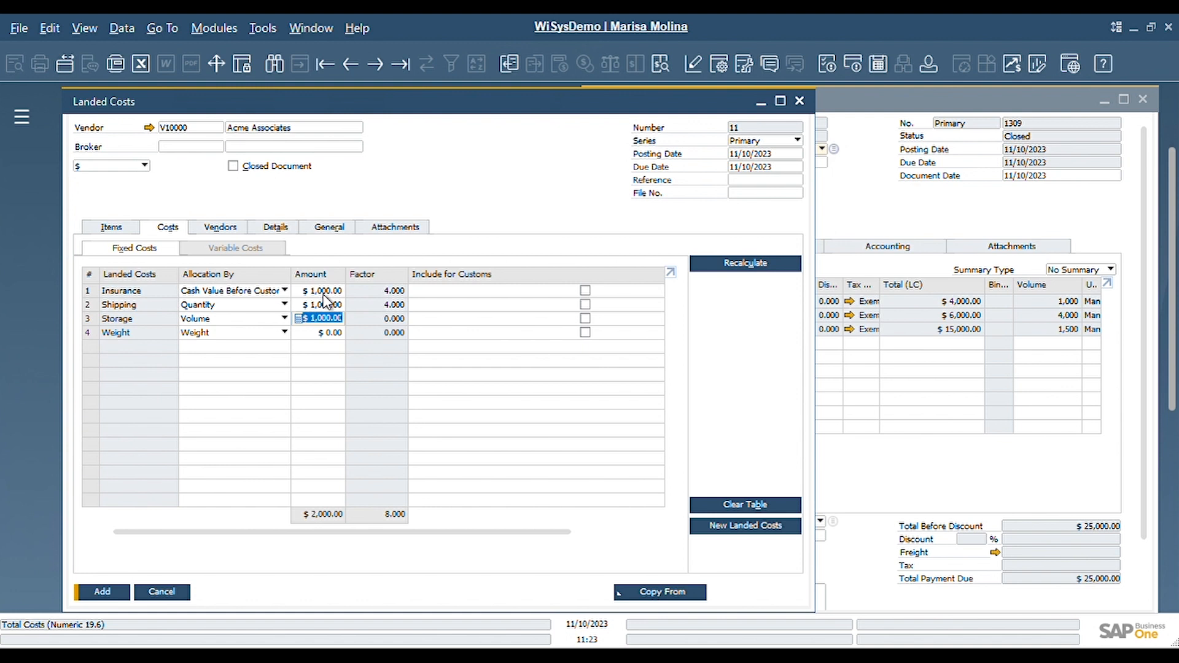
pyautogui.click(124, 228)
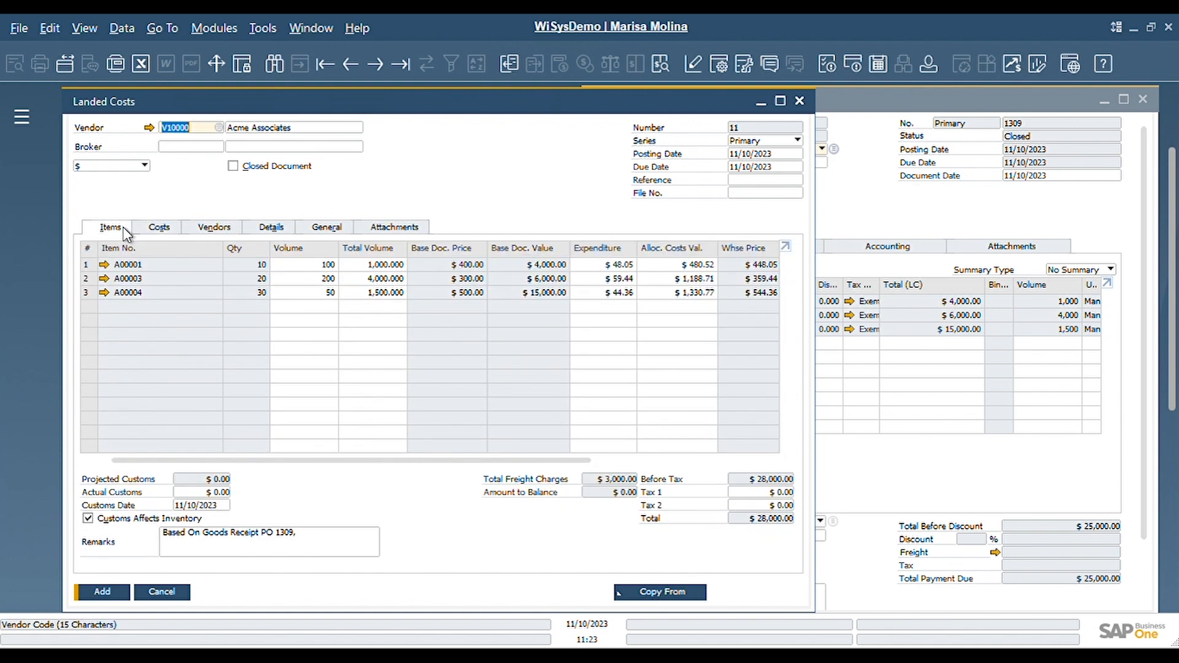
# Set Far East Imports as the broker and add the landed costs document, confirming the addition
pyautogui.click(241, 151)
pyautogui.write('Far')
pyautogui.press('Tab')
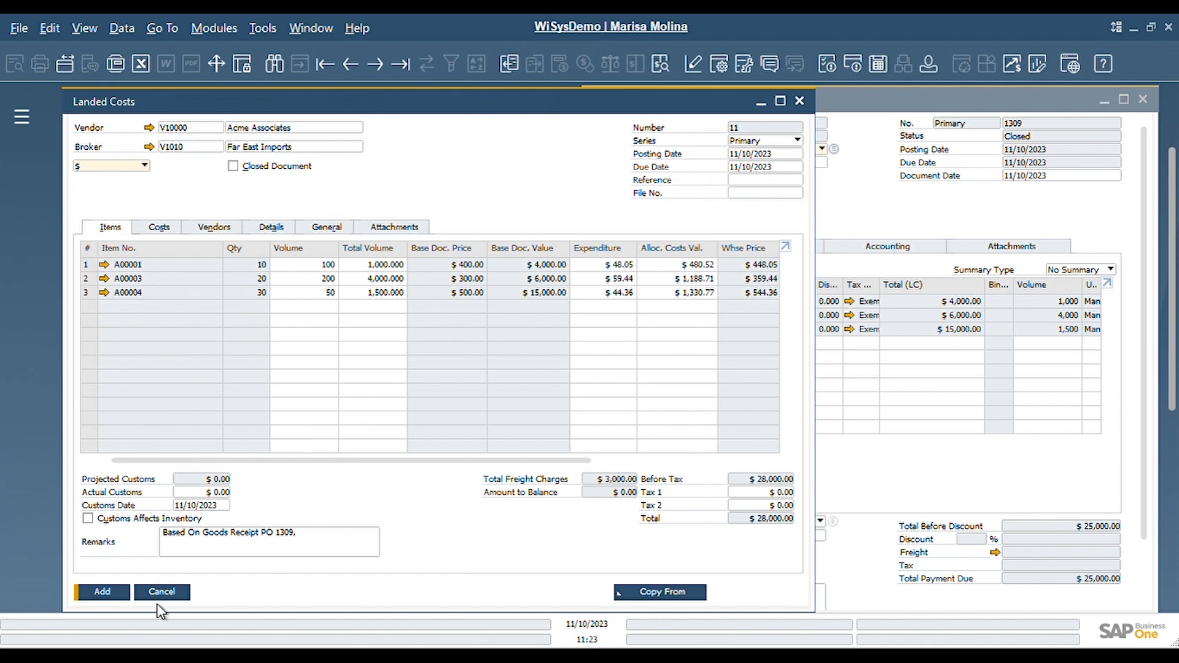
pyautogui.click(120, 598)
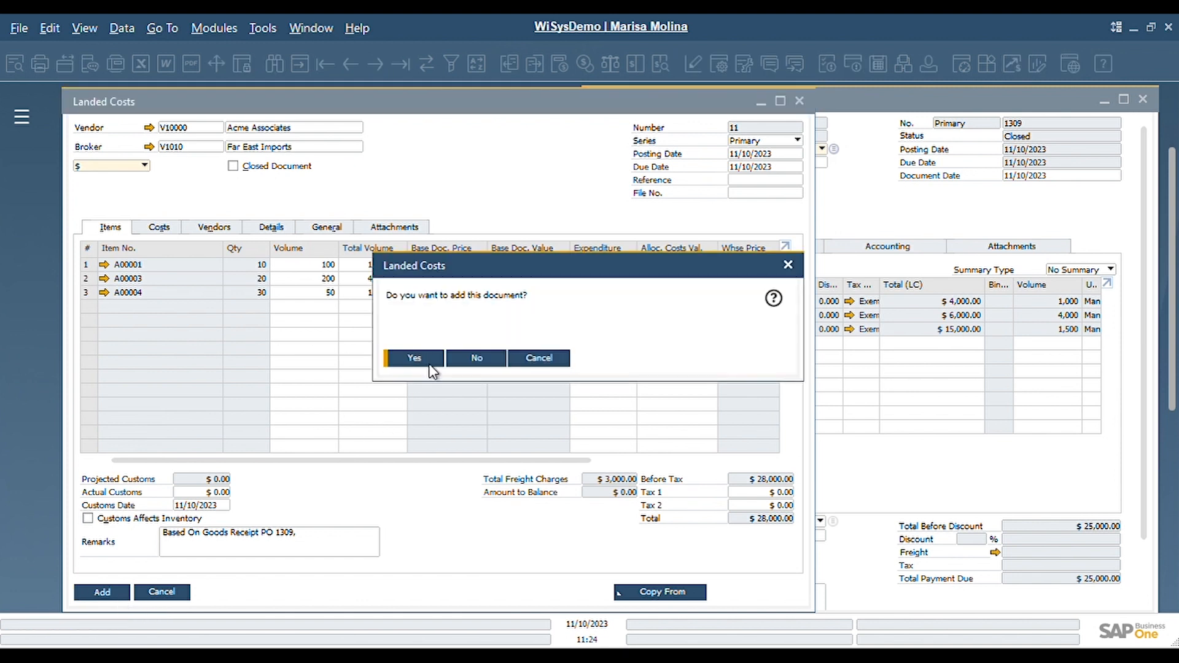
pyautogui.click(414, 358)
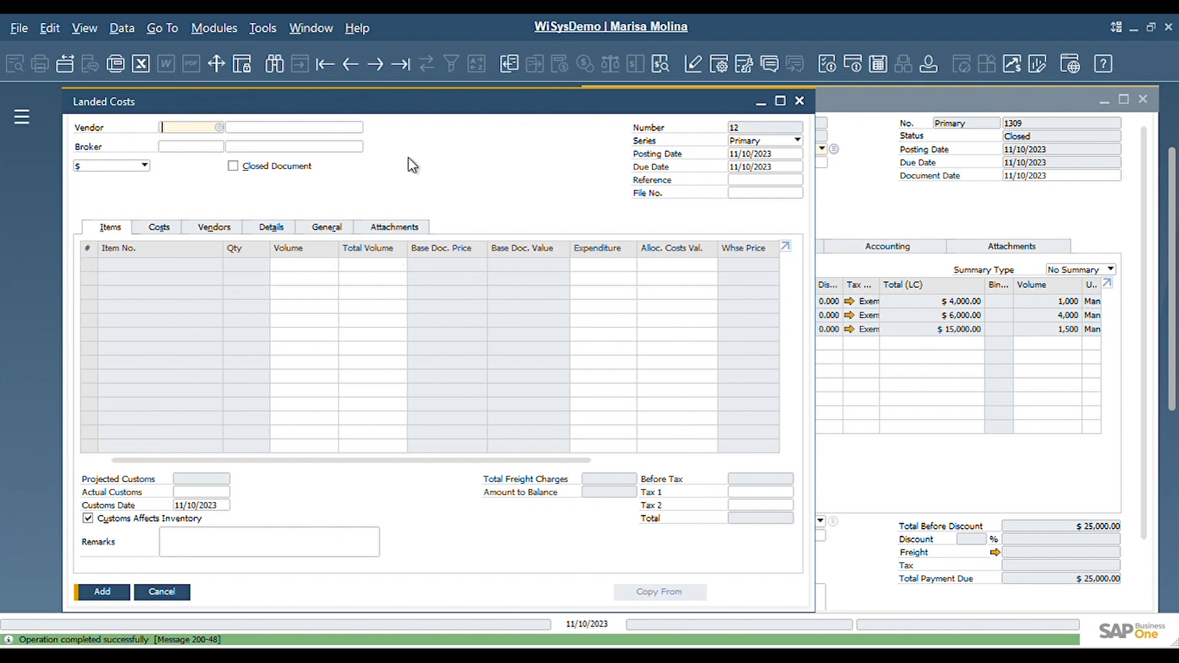
# Open the landed costs document just added, examine the journal entry behind its transaction number, and close the entry
pyautogui.click(405, 68)
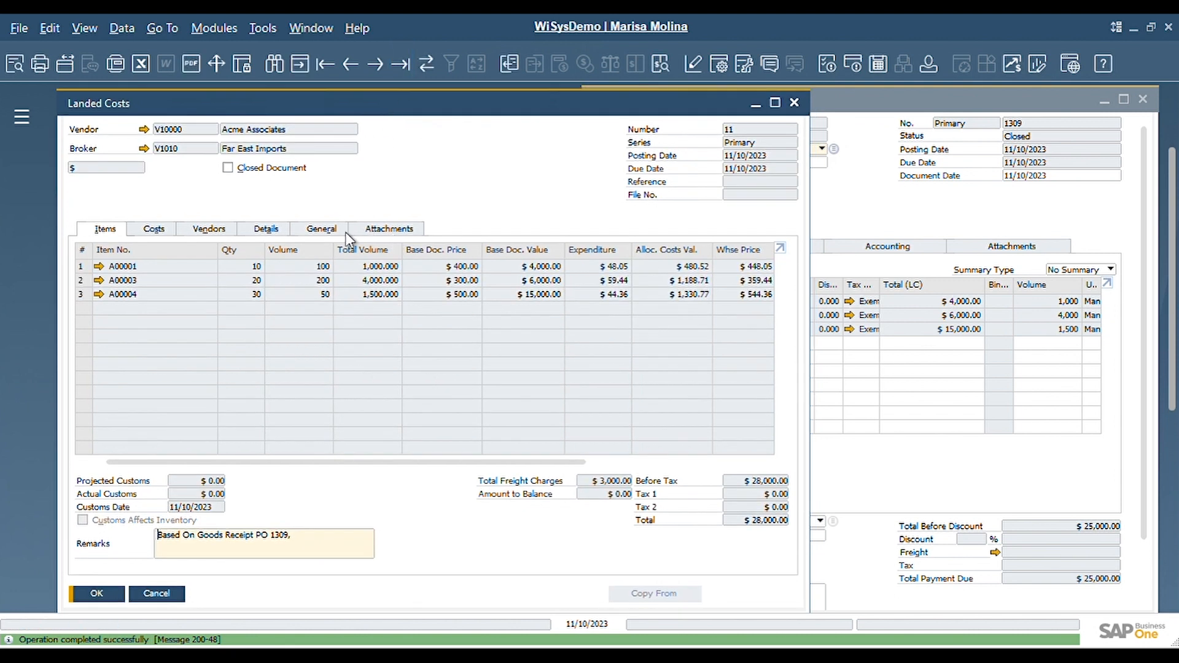
pyautogui.click(337, 234)
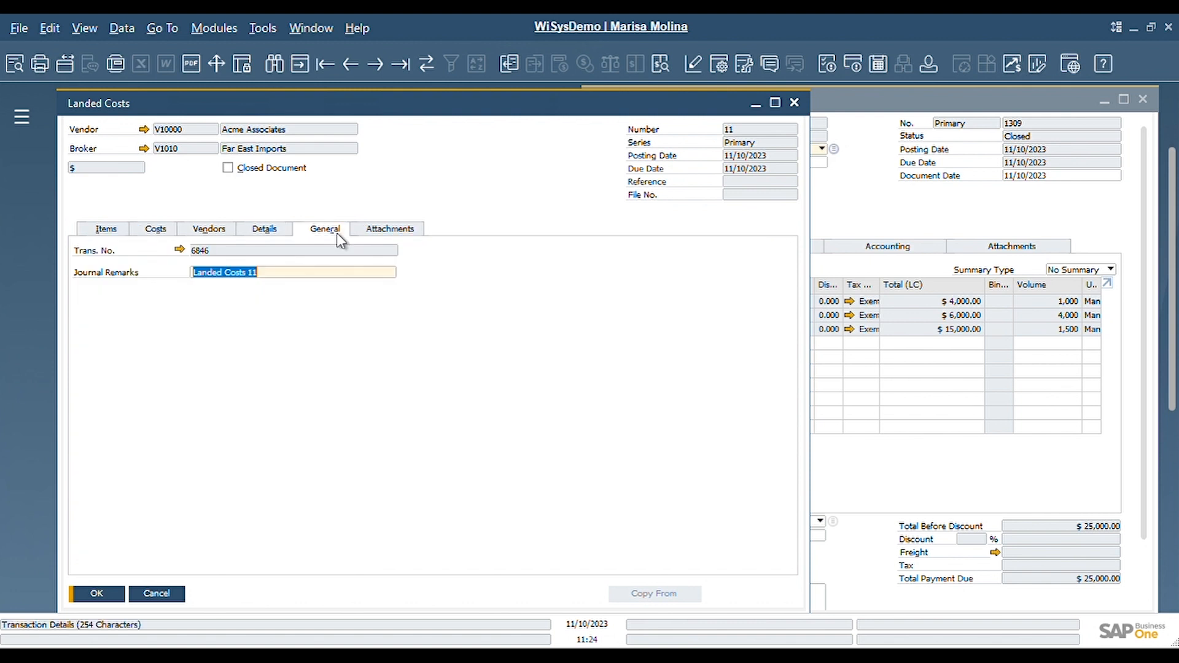
pyautogui.click(182, 253)
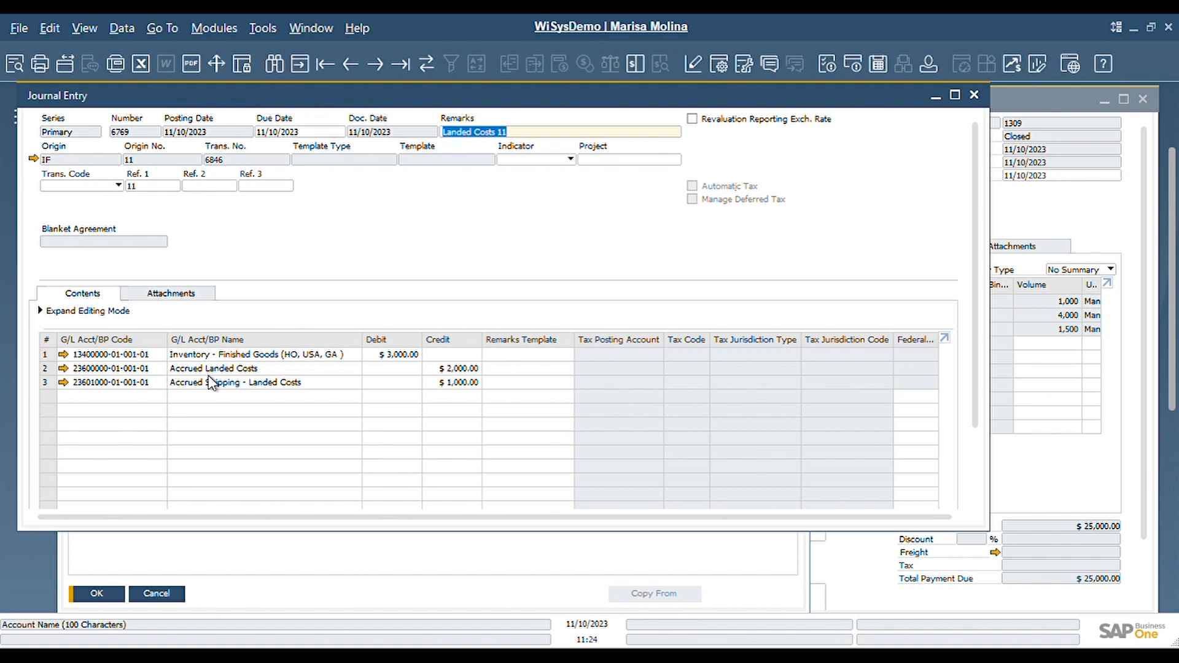
pyautogui.click(978, 97)
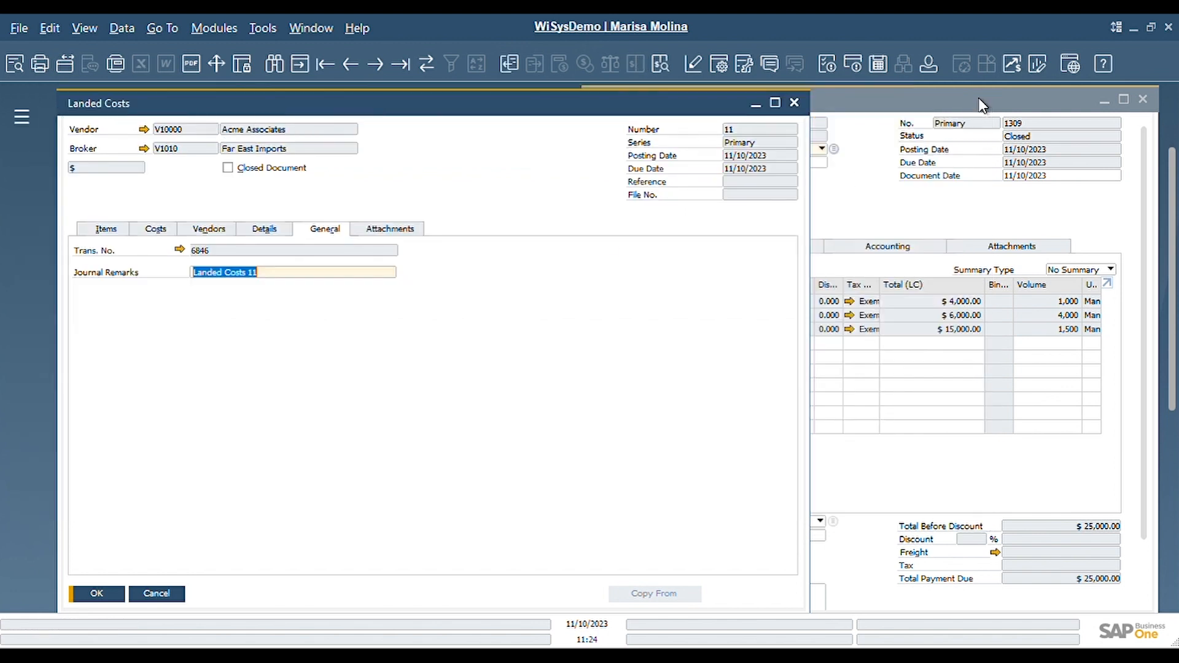
# Review the saved landed costs document's details, vendors, fixed costs and items
pyautogui.click(265, 232)
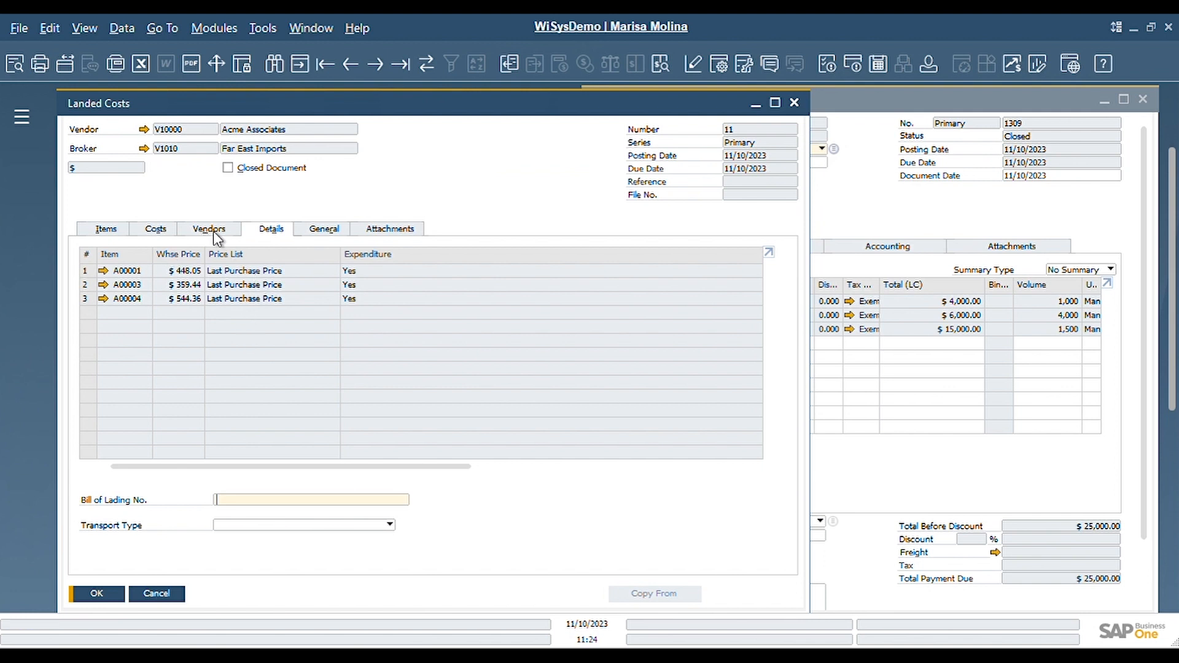
pyautogui.click(215, 231)
pyautogui.click(164, 231)
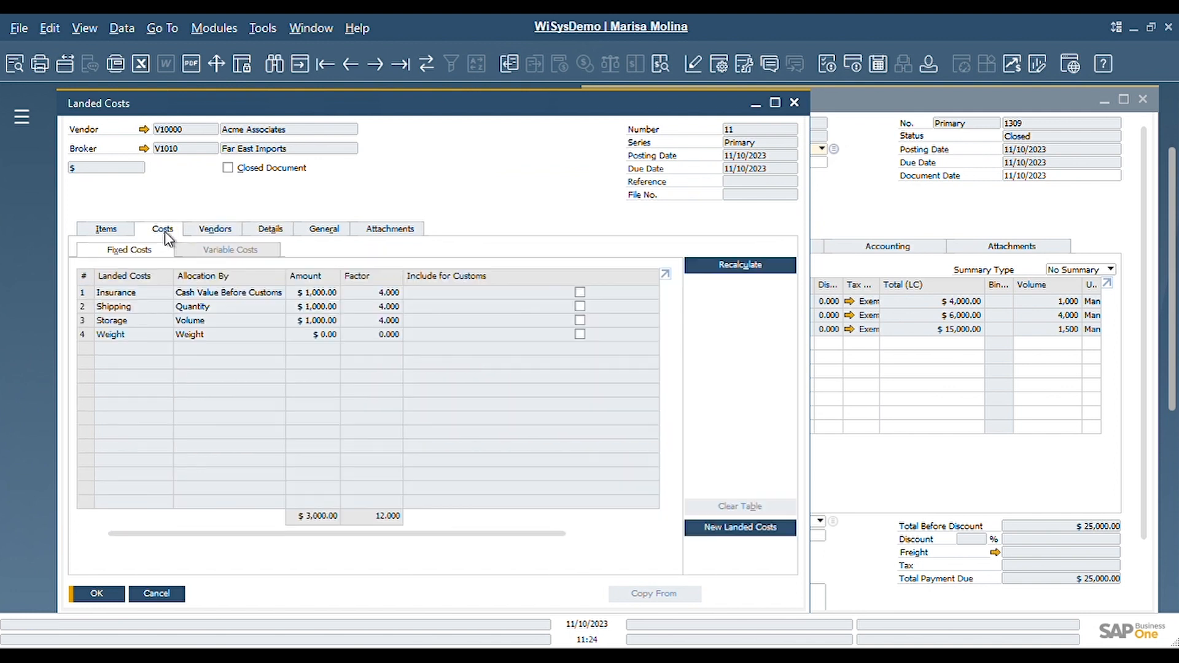
pyautogui.click(117, 231)
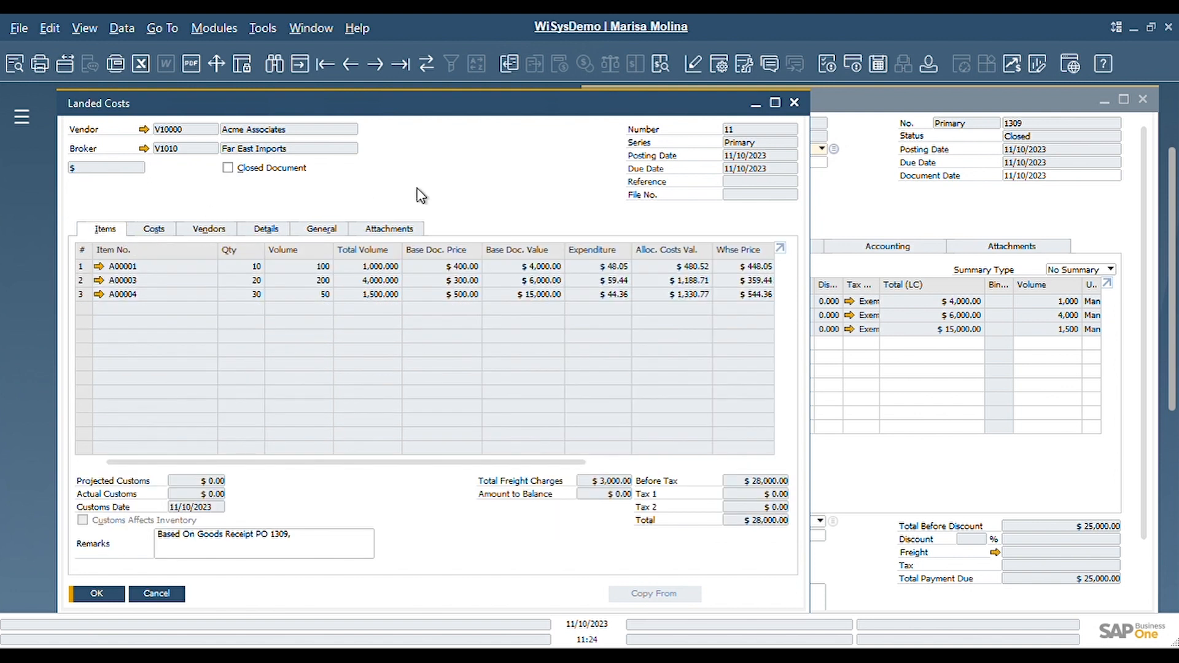
# Bring Goods Receipt PO 1309 forward beside the landed costs document to examine it, and close it
pyautogui.click(852, 215)
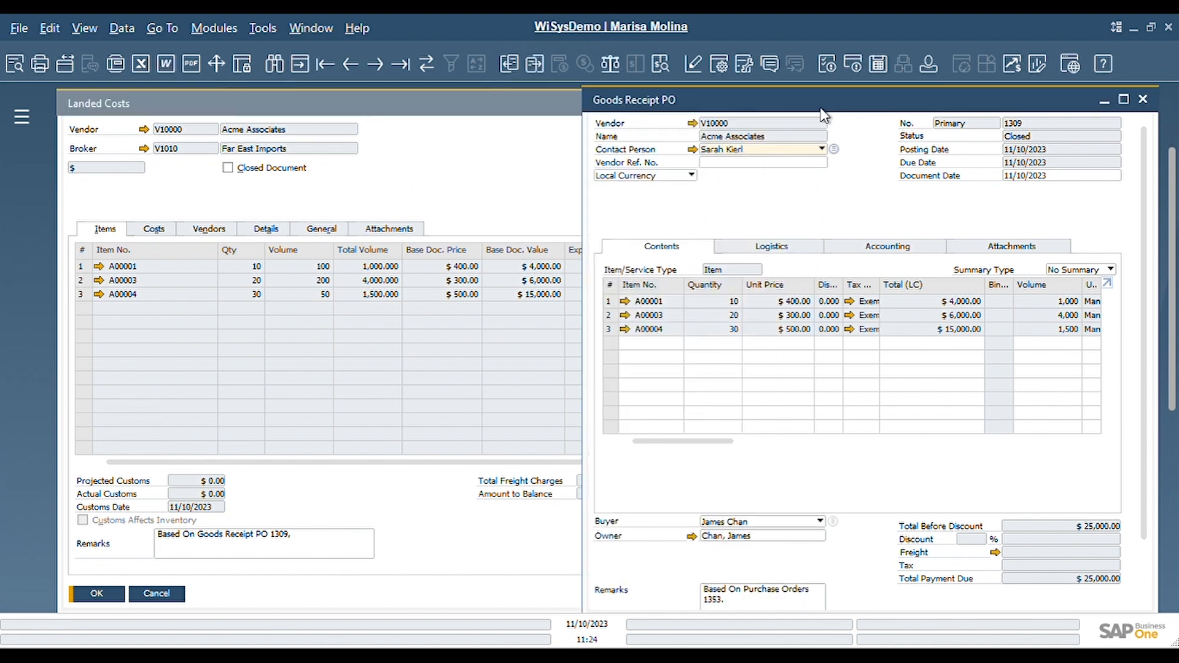
pyautogui.moveTo(822, 110); pyautogui.dragTo(761, 111)
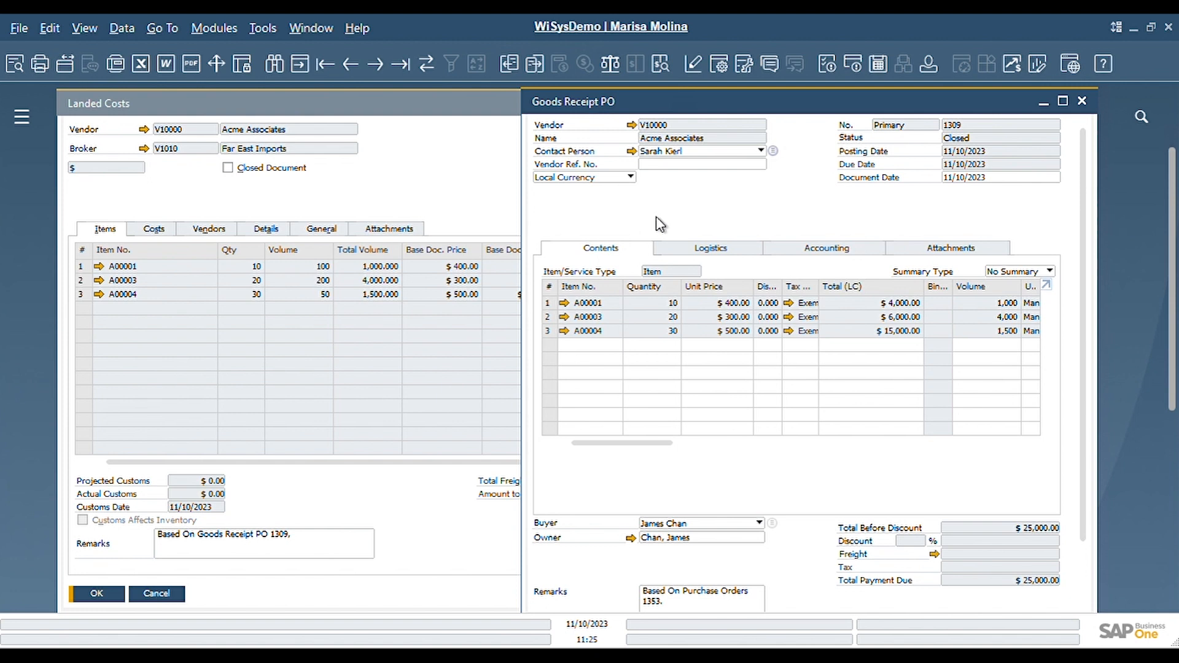
pyautogui.click(1083, 102)
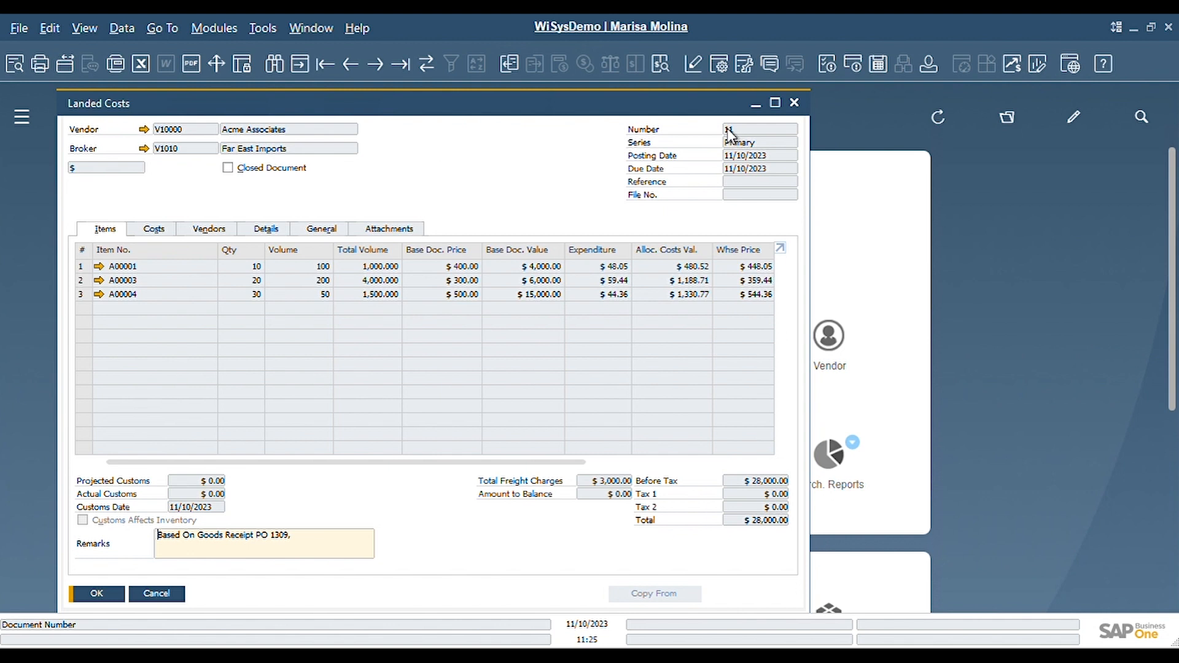
# Start a new A/P Invoice for Far East Imports with posting date 11/10/2023 and set its item/service type to Service
pyautogui.moveTo(713, 116); pyautogui.dragTo(683, 132)
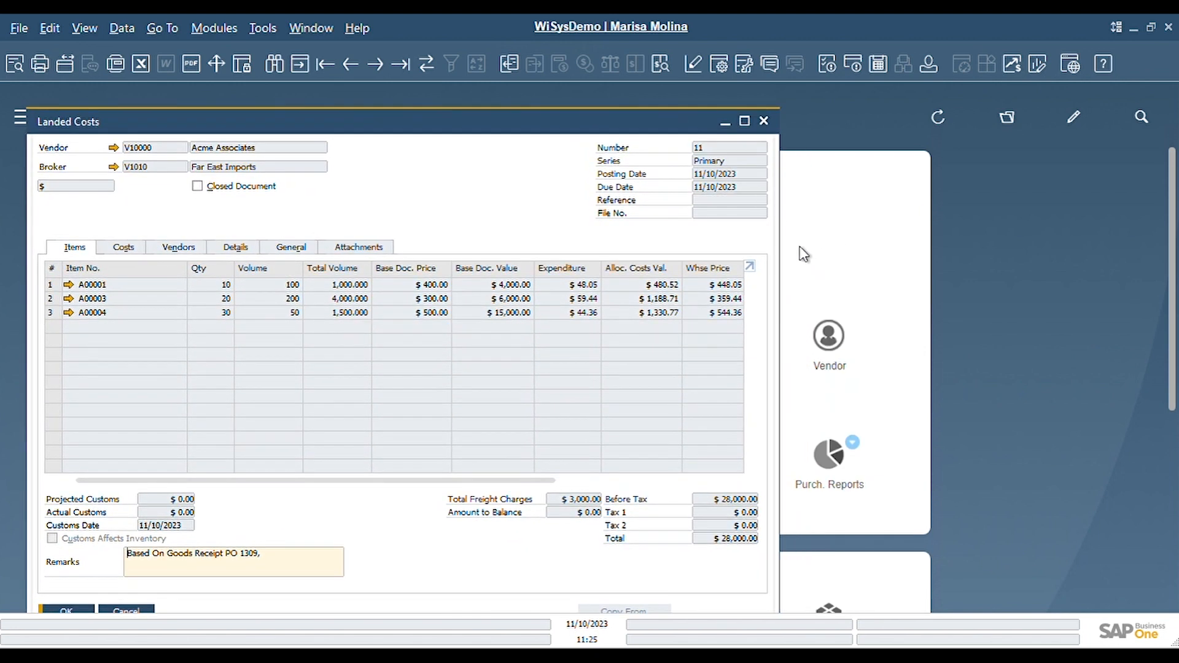
pyautogui.moveTo(791, 254); pyautogui.dragTo(510, 255)
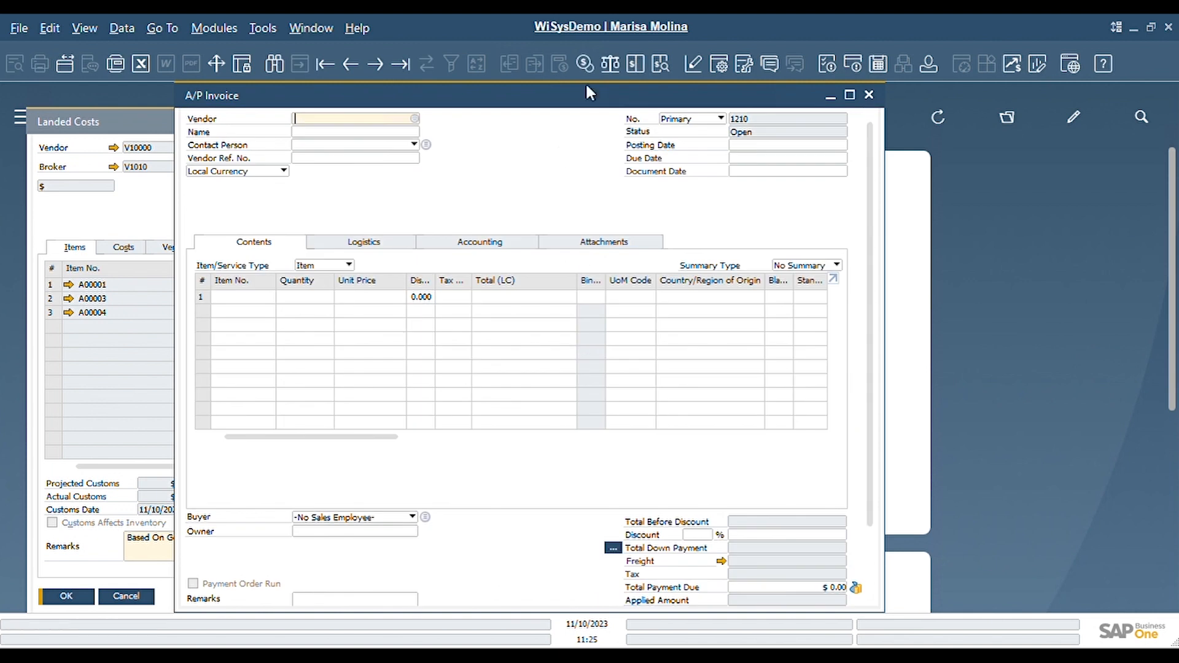
pyautogui.click(449, 148)
pyautogui.write('far')
pyautogui.click(804, 160)
pyautogui.press('Tab')
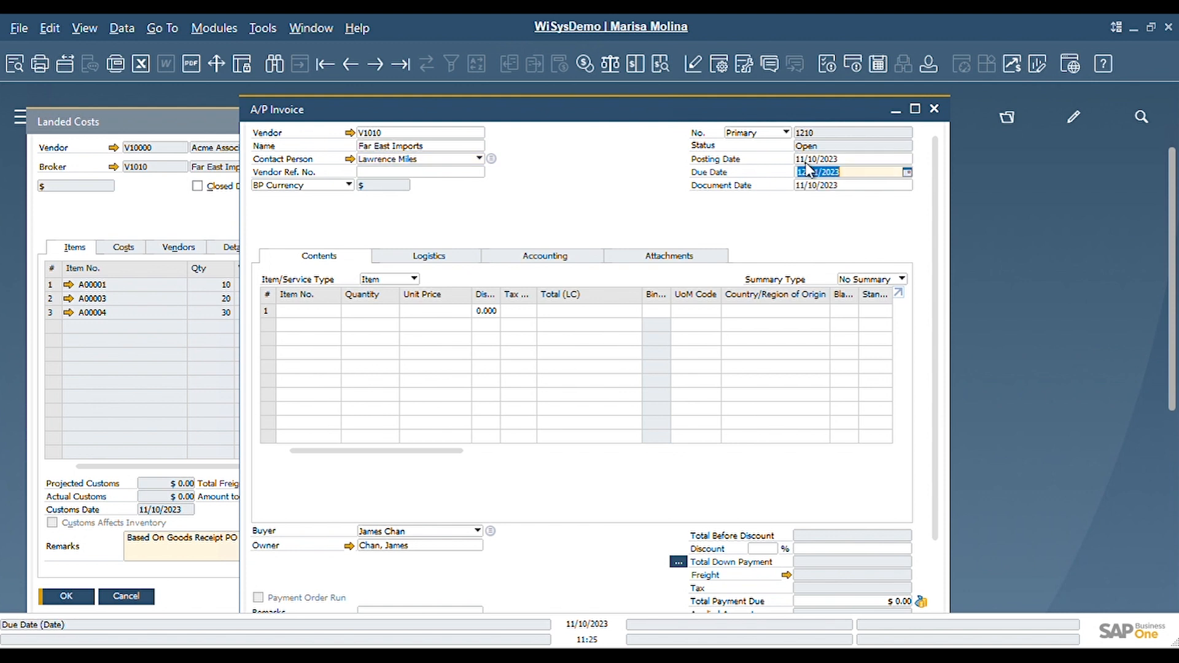
pyautogui.click(410, 280)
pyautogui.click(387, 307)
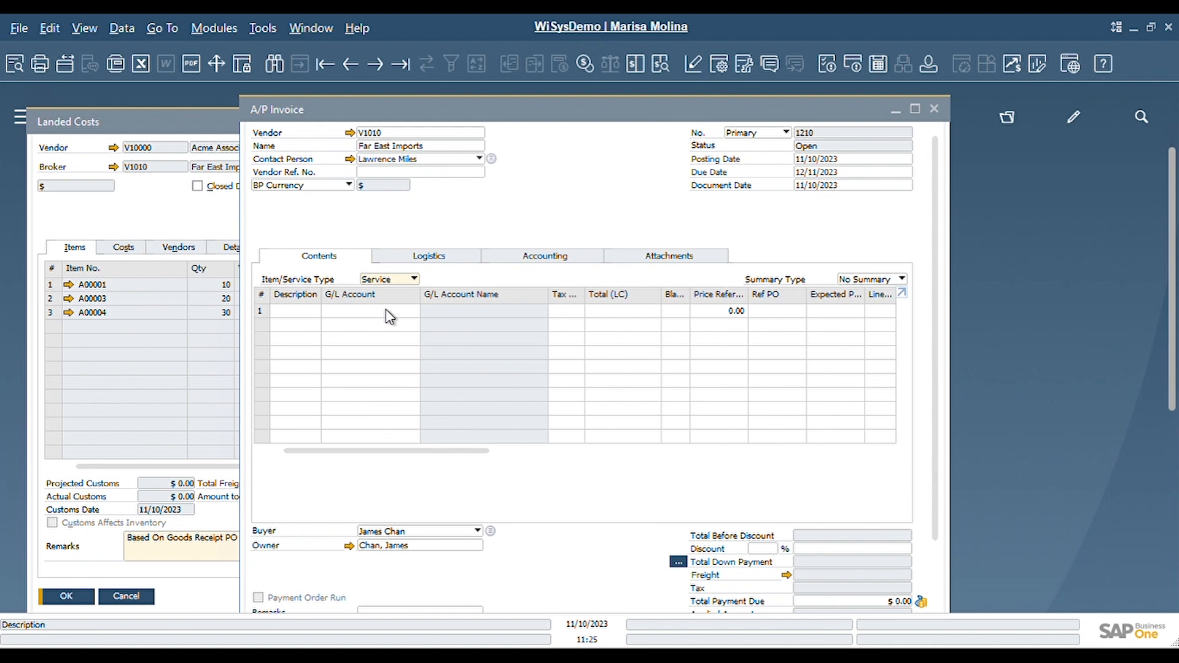
# Copy all data from landed costs document 11 into the A/P invoice and widen the G/L Account Name column to fit
pyautogui.scroll(-2, 943, 374)
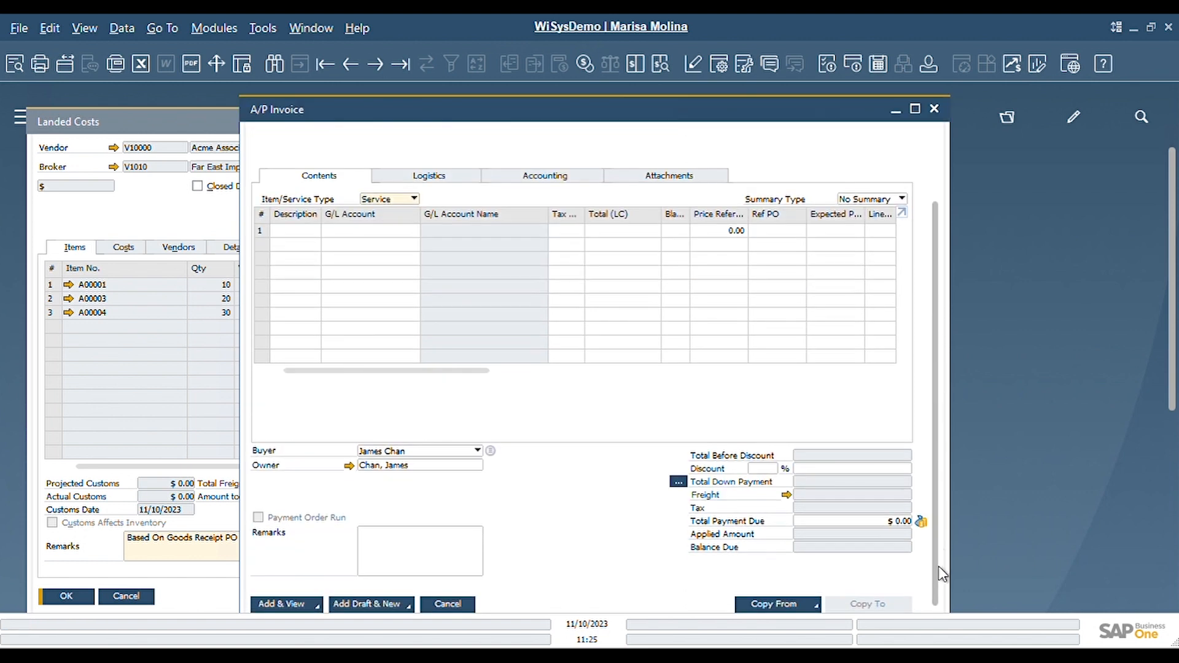
pyautogui.click(815, 605)
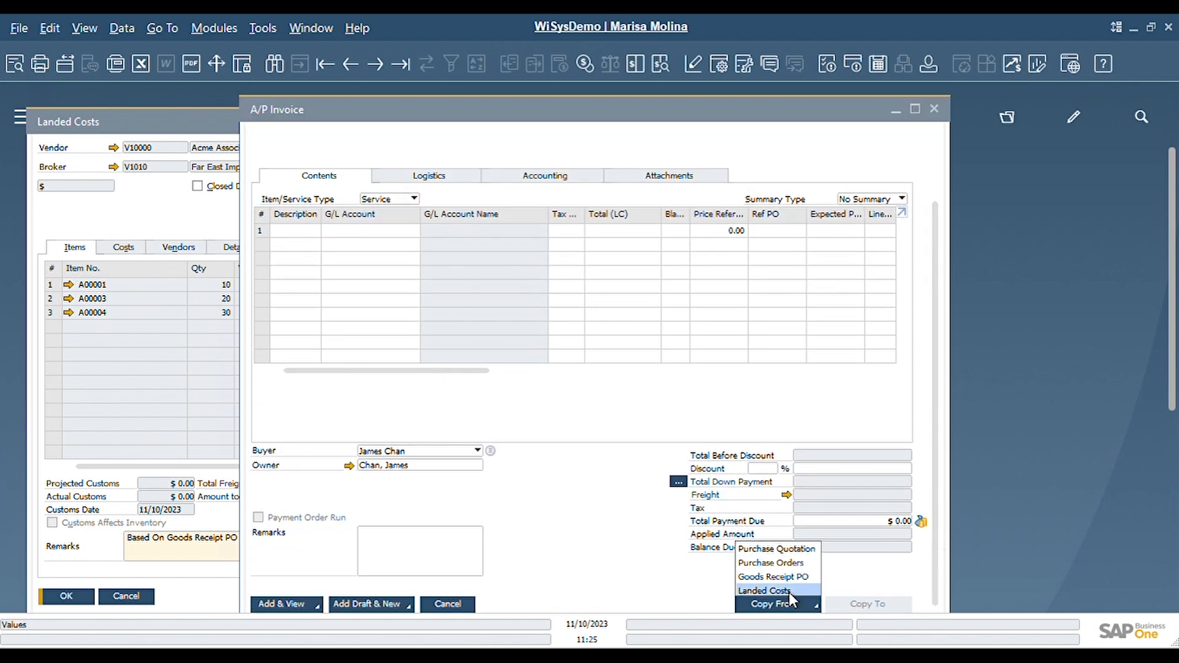
pyautogui.click(788, 590)
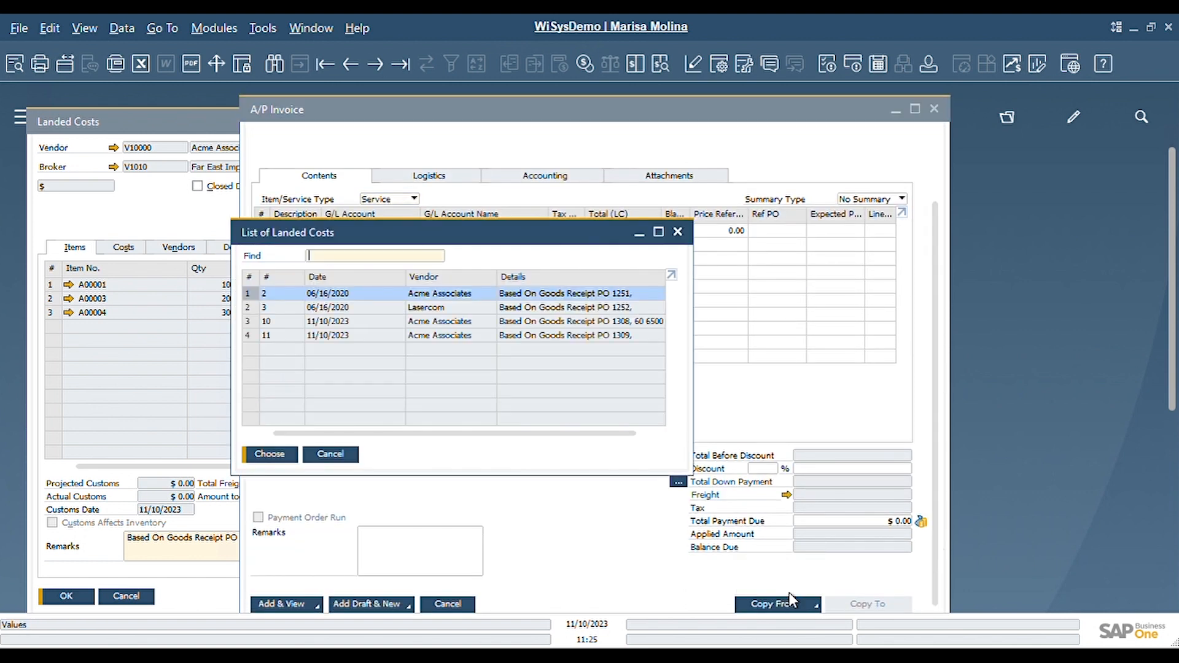
pyautogui.doubleClick(287, 336)
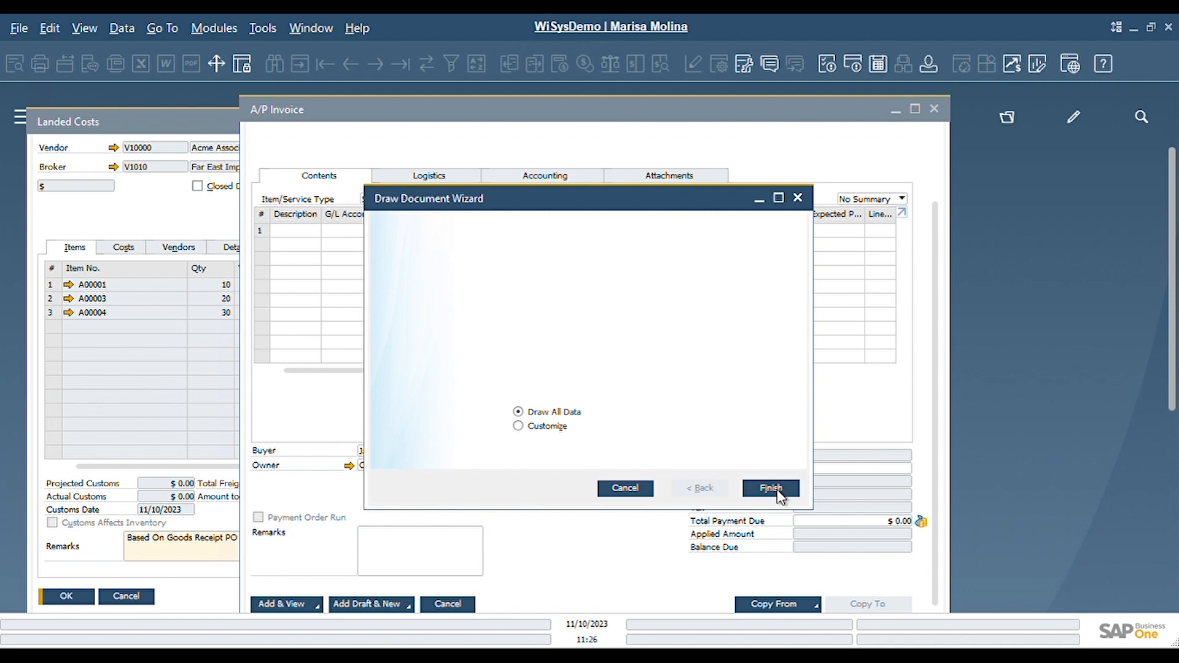
pyautogui.click(771, 489)
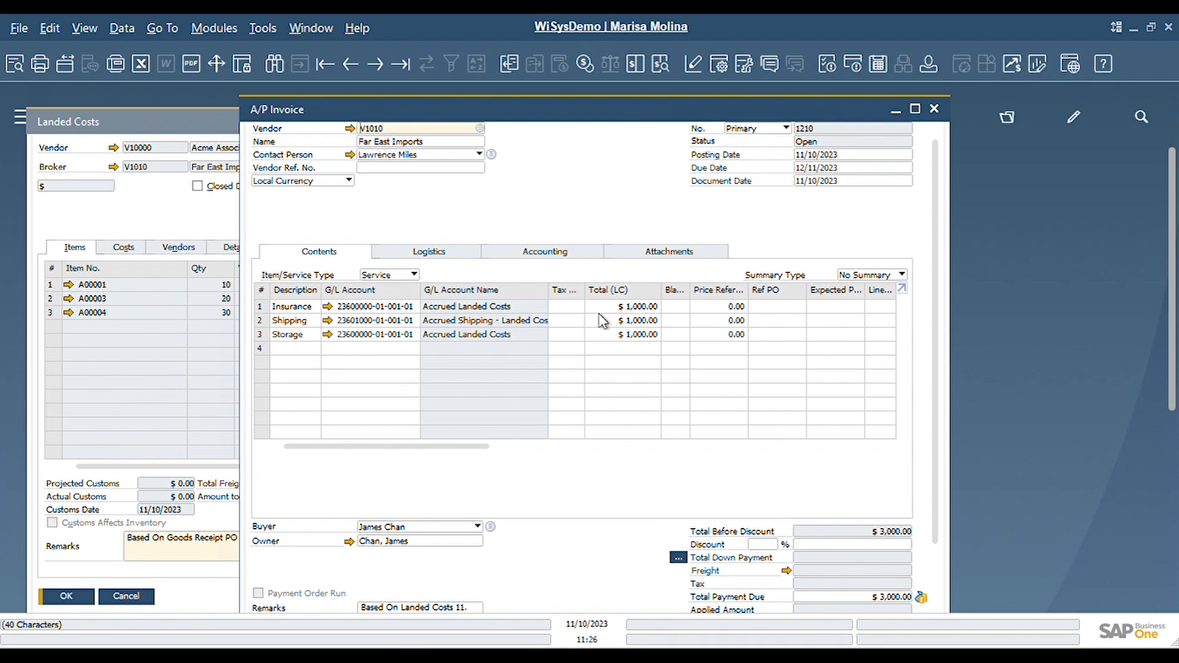
pyautogui.doubleClick(552, 298)
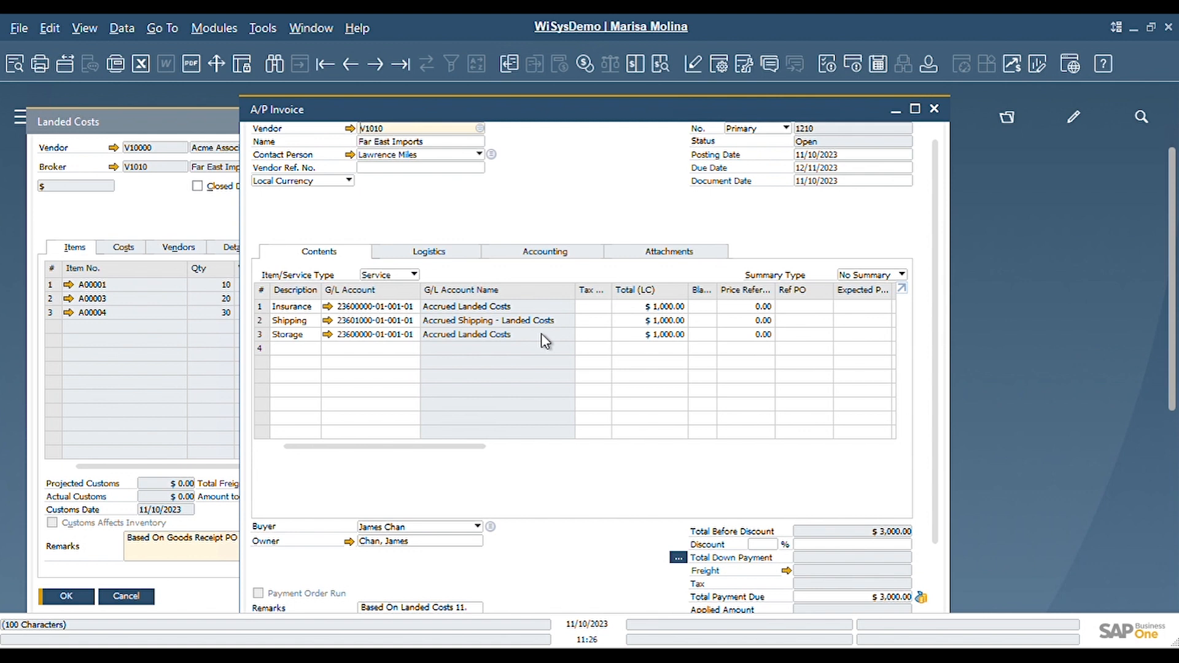
# Delete the Insurance and Storage lines from the invoice, keeping only the Shipping line
pyautogui.click(390, 307)
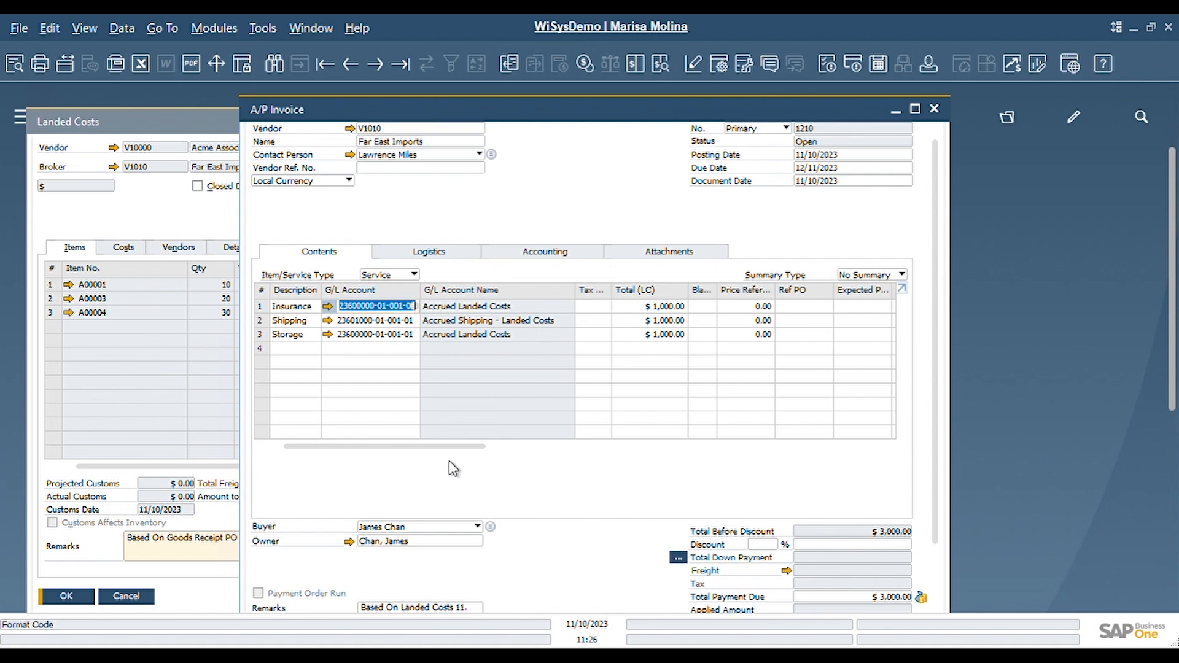
pyautogui.hotkey('ctrl', 'k')
pyautogui.click(386, 324)
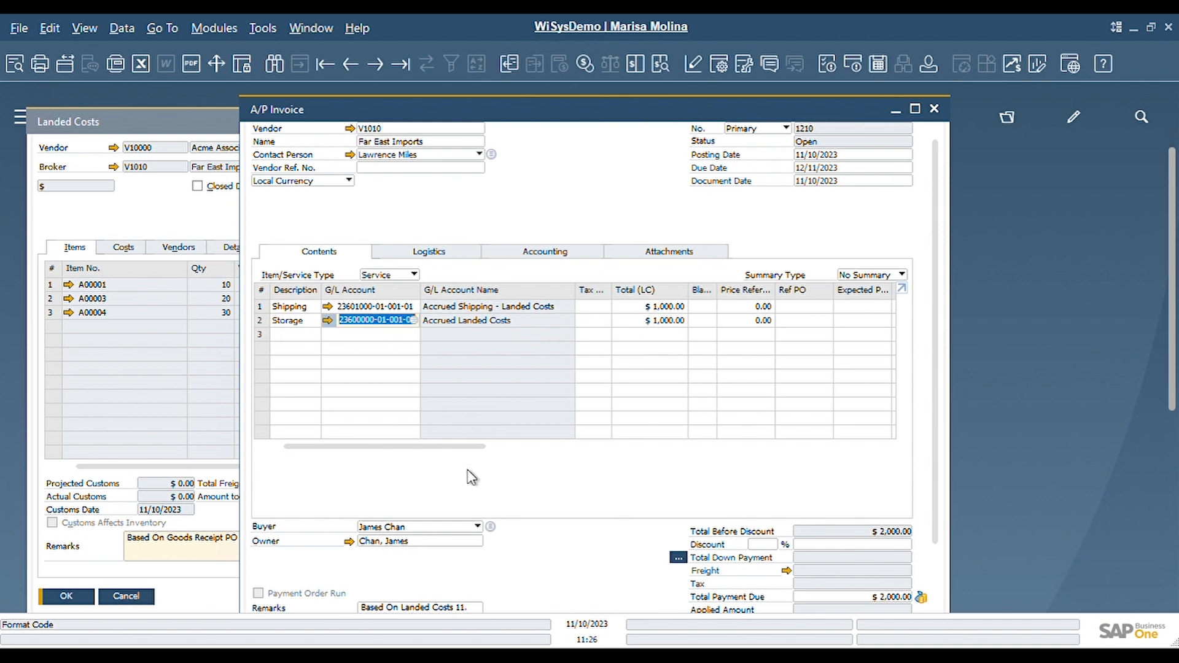
pyautogui.hotkey('ctrl', 'k')
# Set the Shipping line's tax code to Exempt, then add the invoice with the option to view it
pyautogui.click(591, 311)
pyautogui.write('ex')
pyautogui.press('Tab')
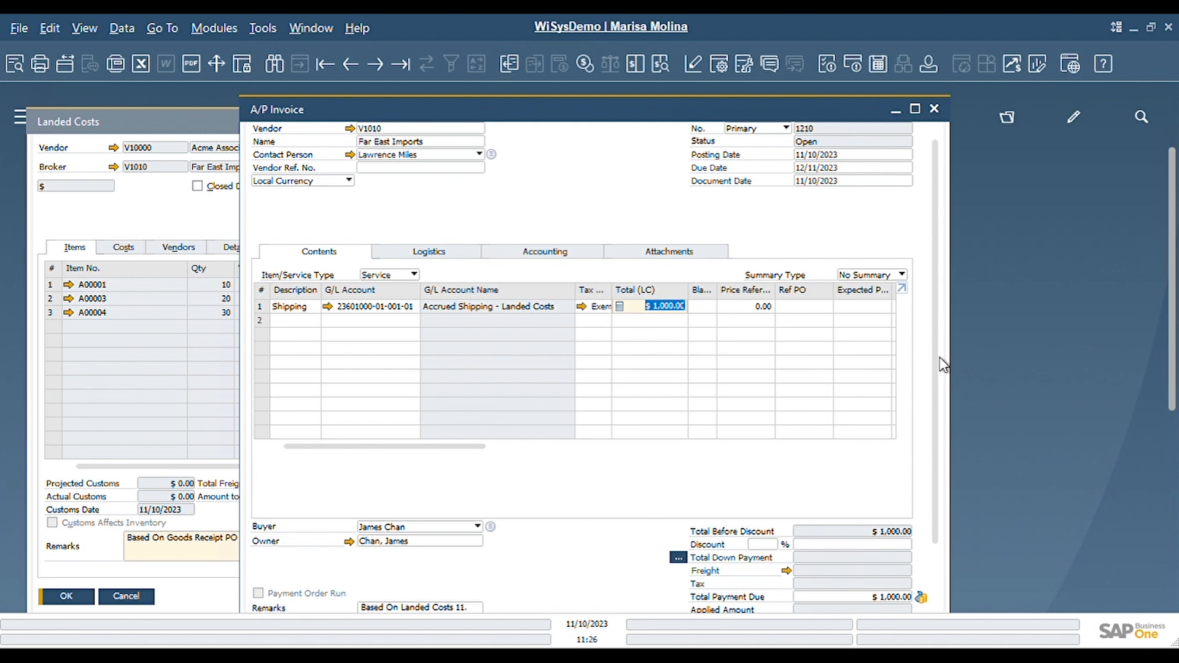
pyautogui.scroll(-3, 942, 377)
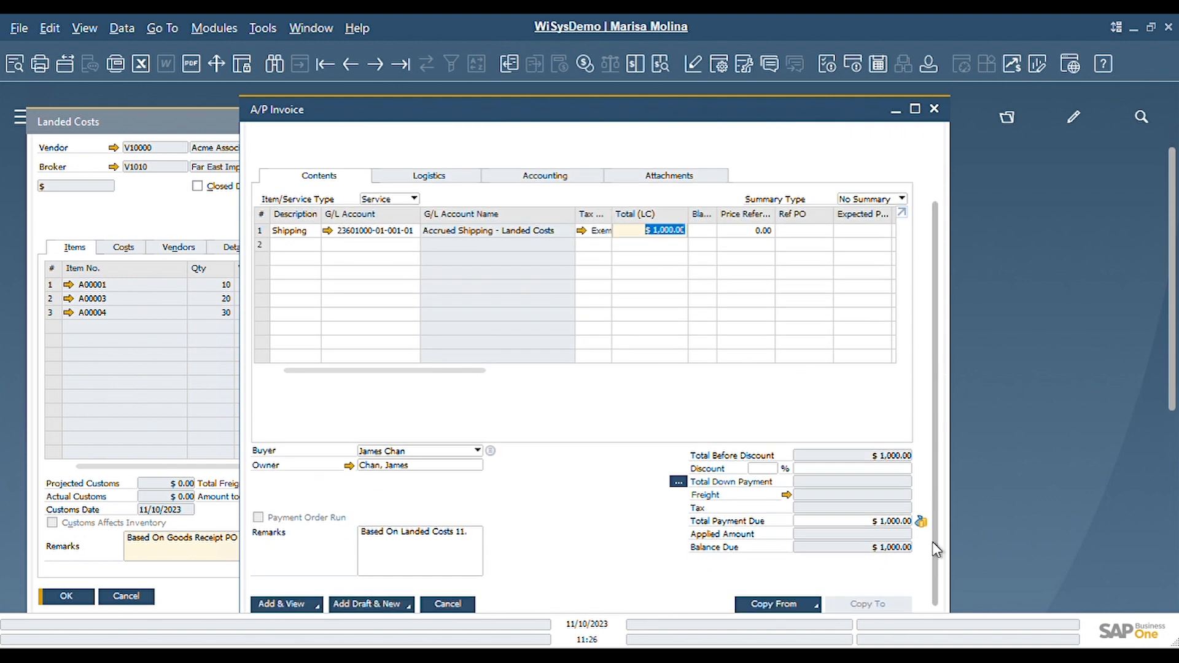
pyautogui.click(318, 609)
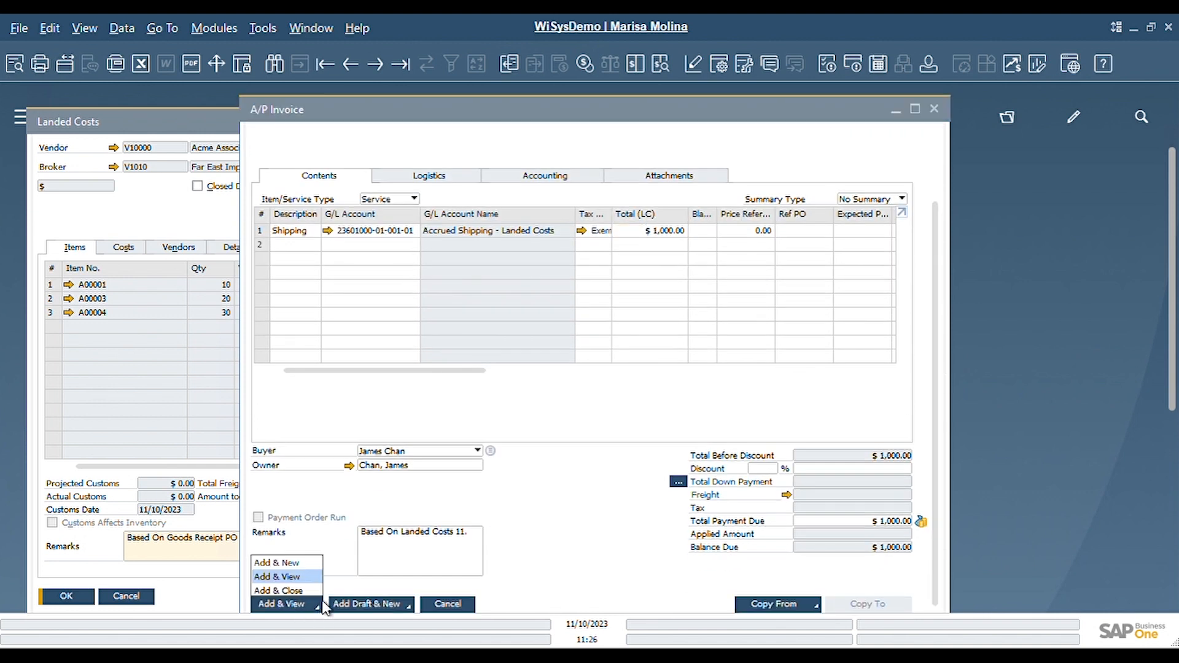
pyautogui.click(288, 607)
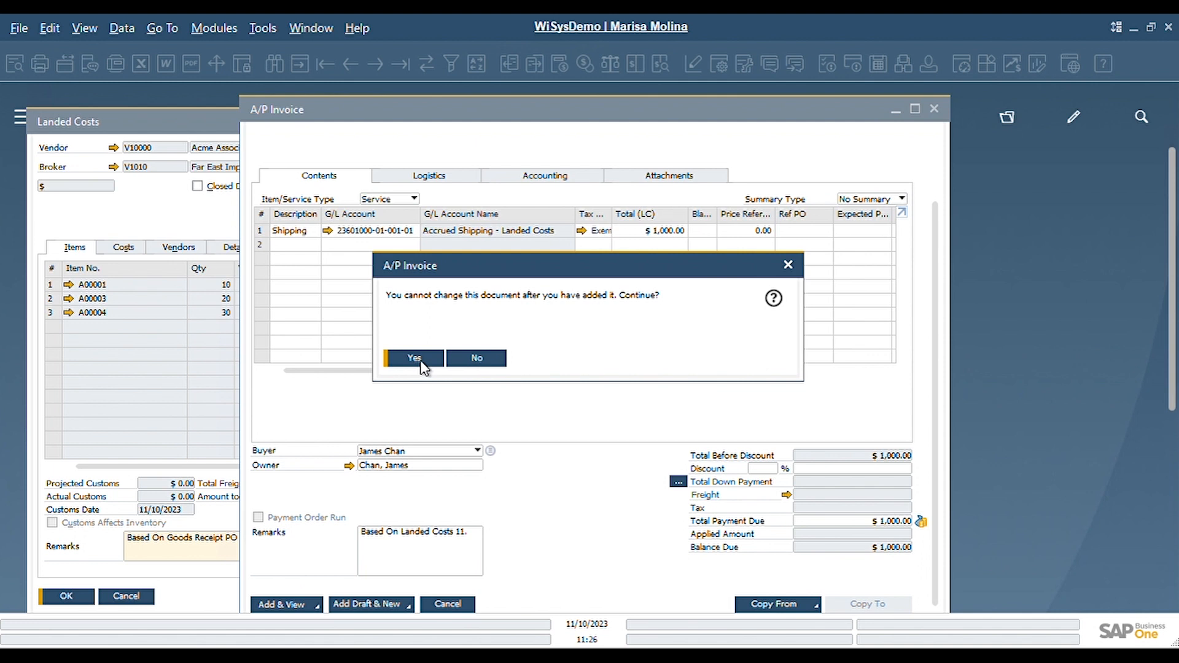
pyautogui.click(421, 360)
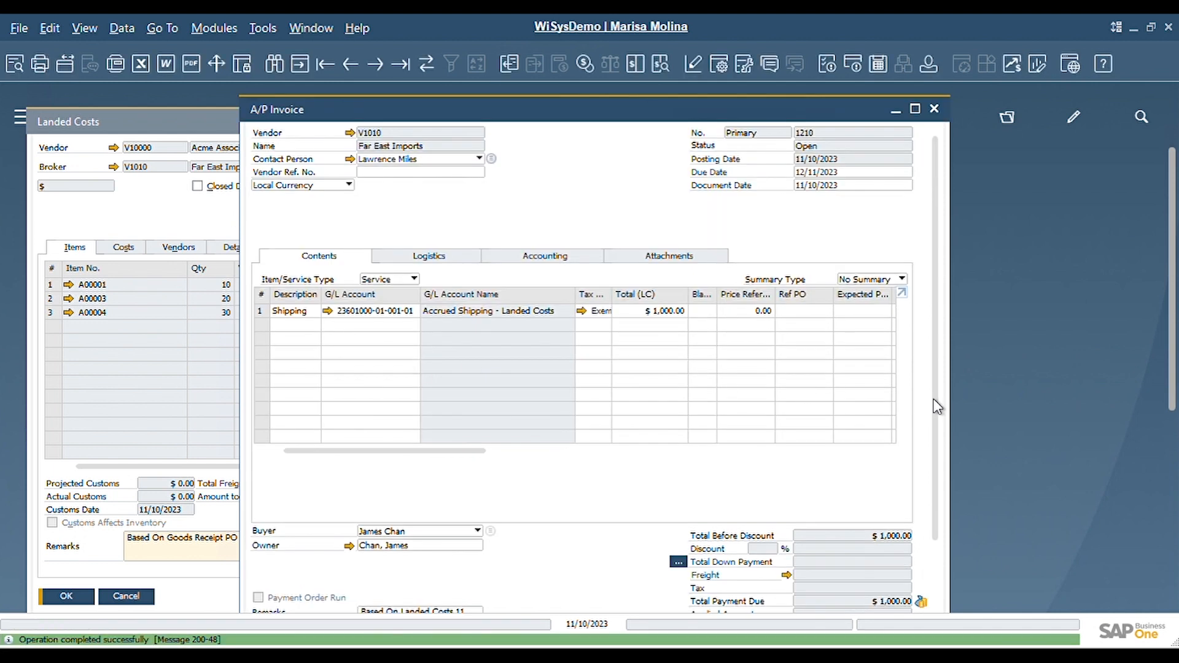
# Enter LC 11 - 865945 as the added invoice's vendor reference number and update the document
pyautogui.click(380, 174)
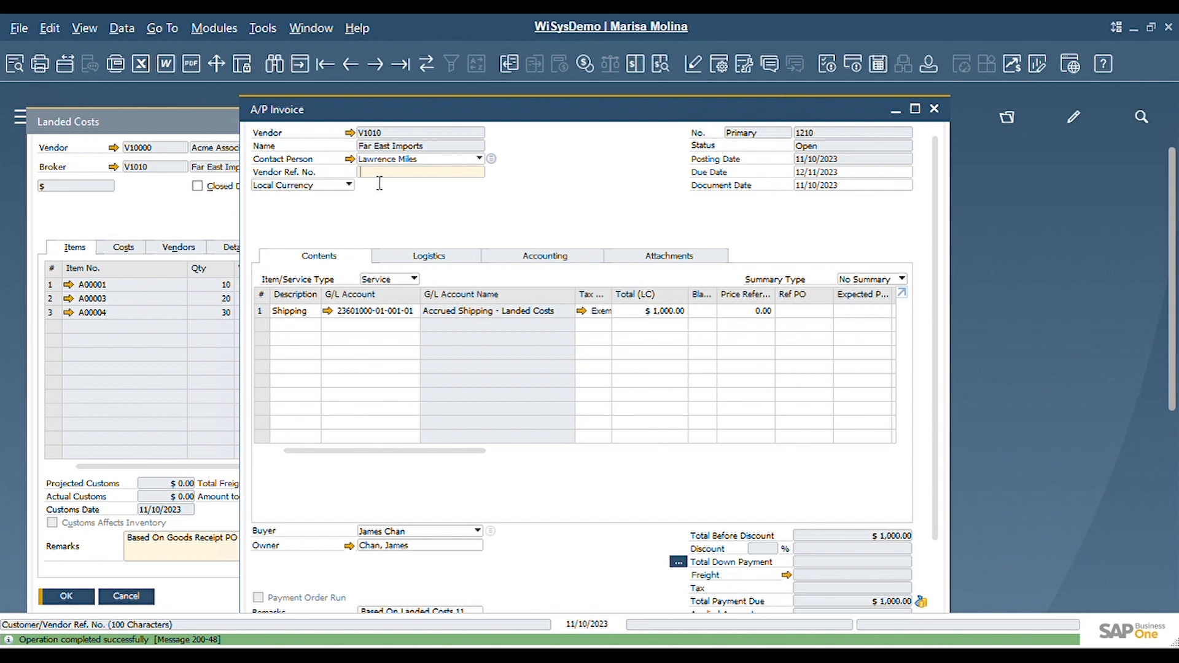
pyautogui.write('LC')
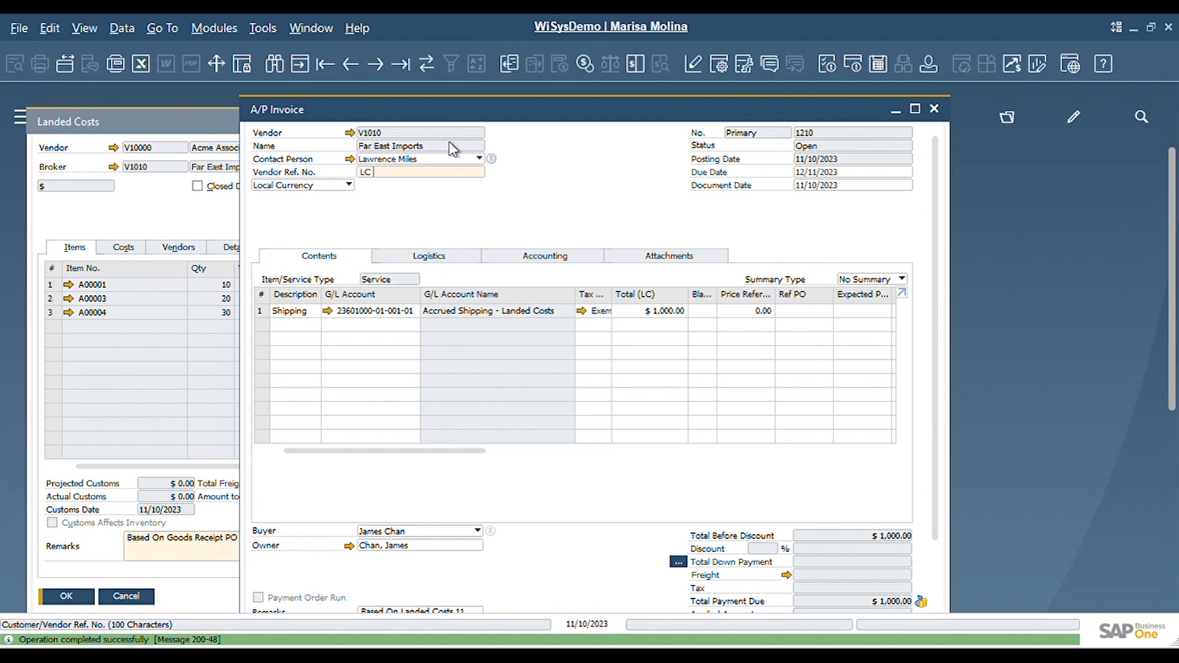
pyautogui.moveTo(560, 115); pyautogui.dragTo(517, 128)
pyautogui.click(347, 190)
pyautogui.write('11')
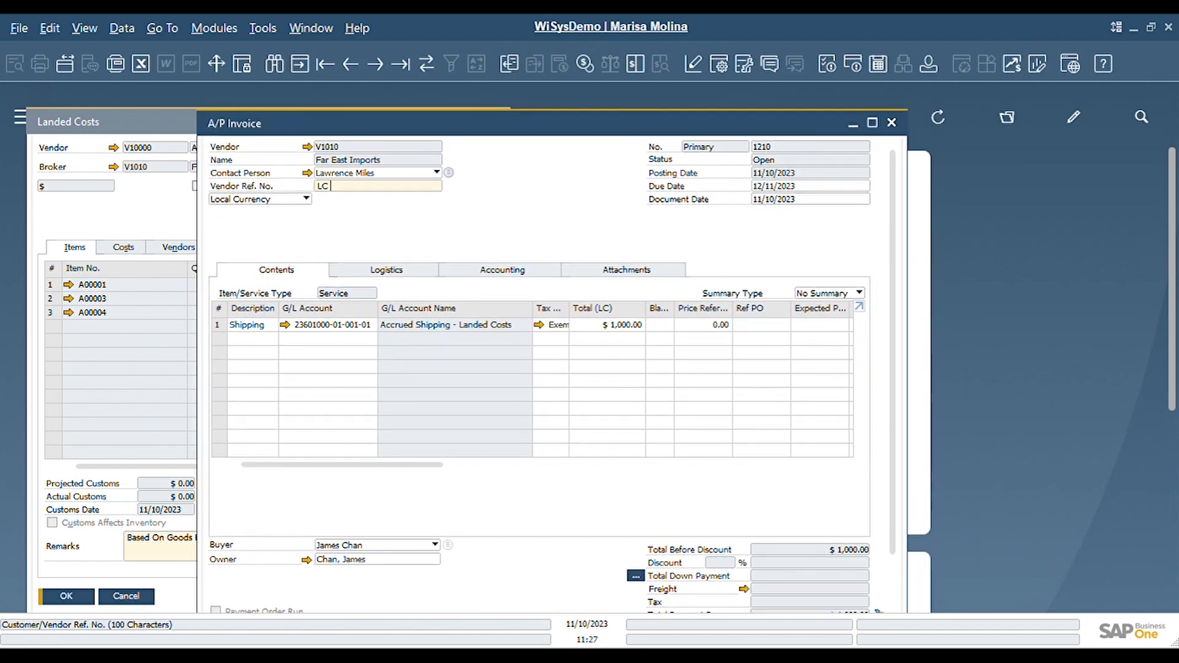
pyautogui.write(' - 865945')
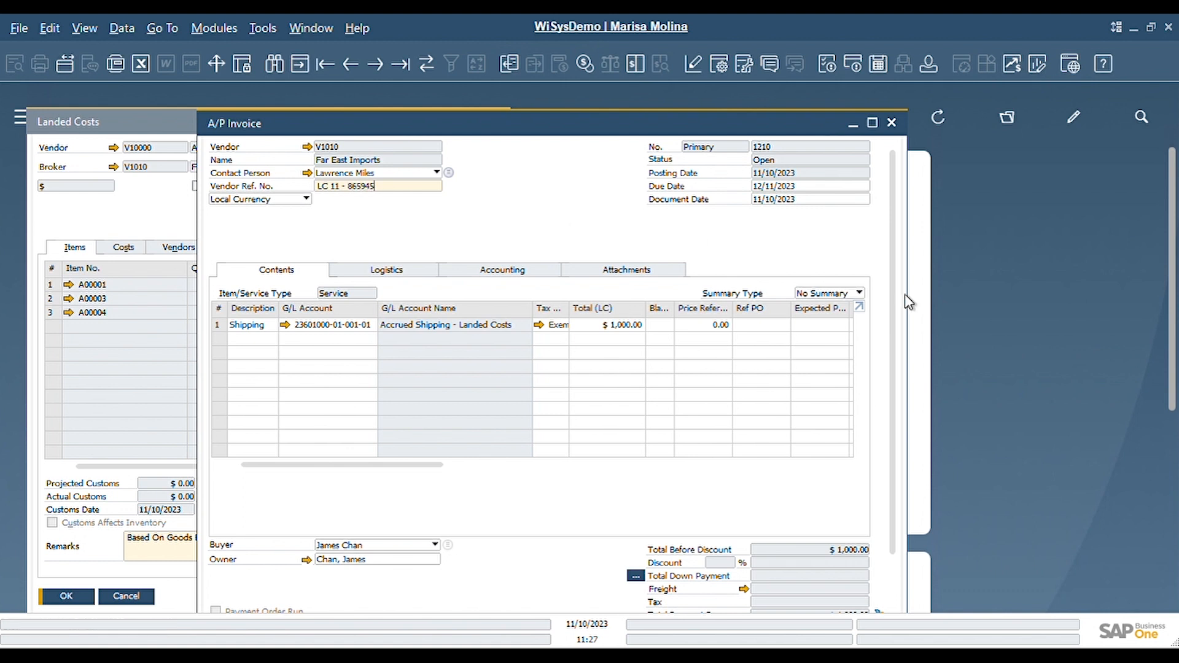
pyautogui.scroll(-3, 900, 336)
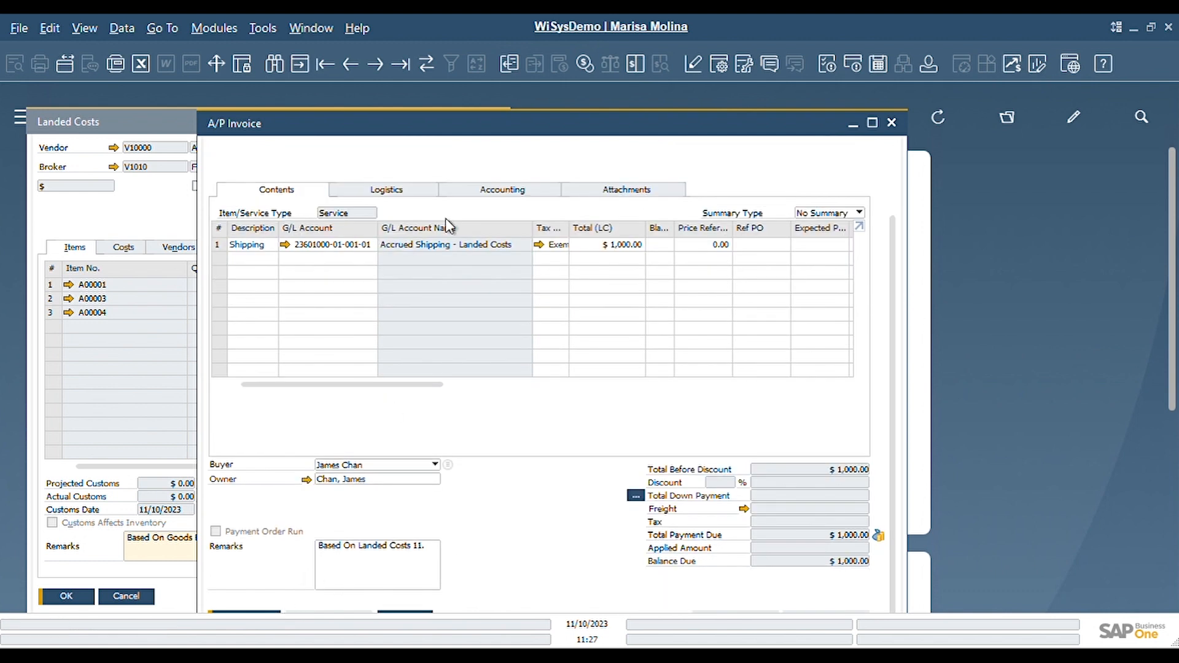
pyautogui.moveTo(545, 130); pyautogui.dragTo(557, 105)
pyautogui.click(256, 593)
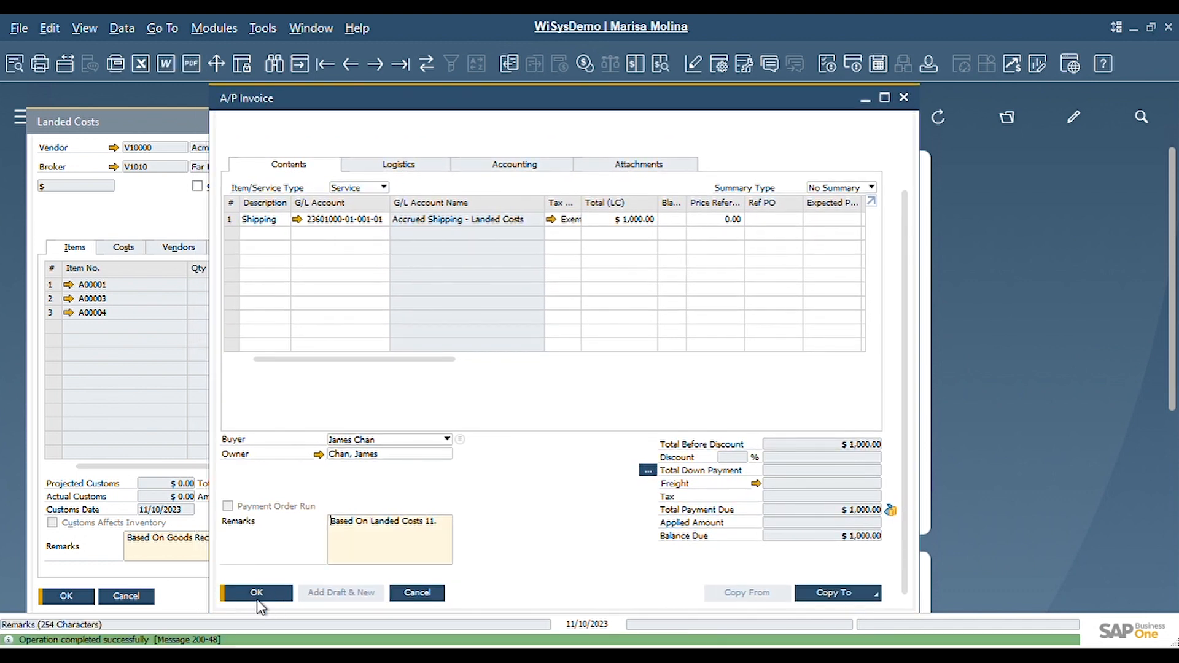
# Open the Shipping line's G/L account from the invoice and display its account balance transactions in an enlarged window
pyautogui.scroll(3, 878, 247)
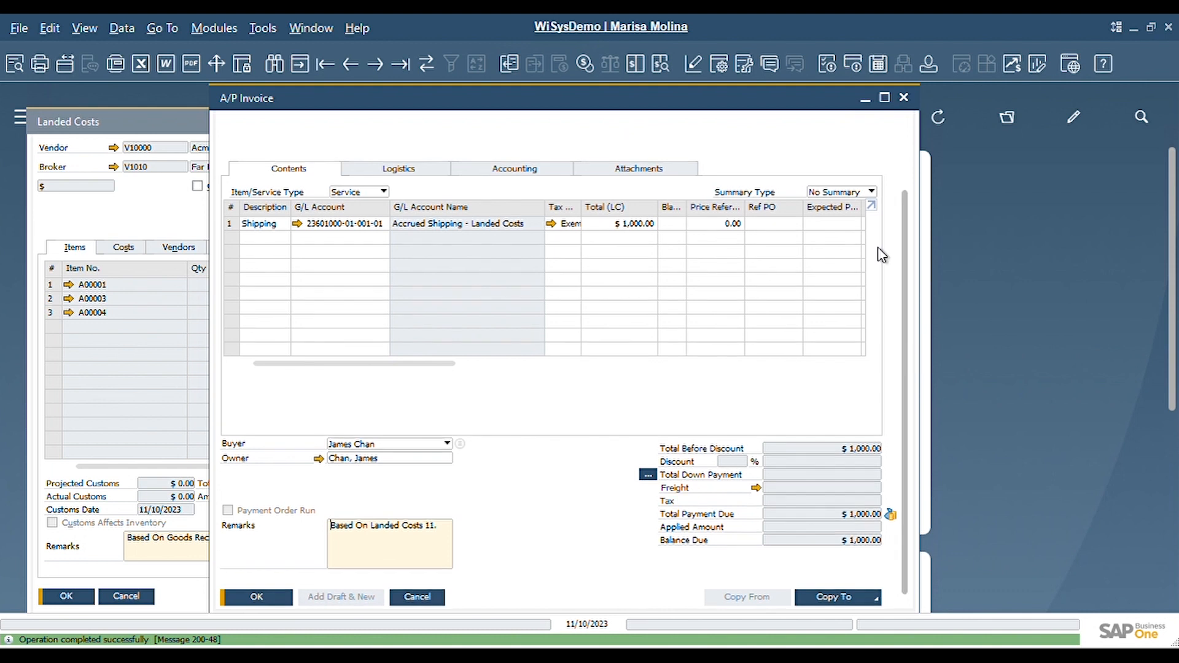
pyautogui.moveTo(688, 108); pyautogui.dragTo(627, 116)
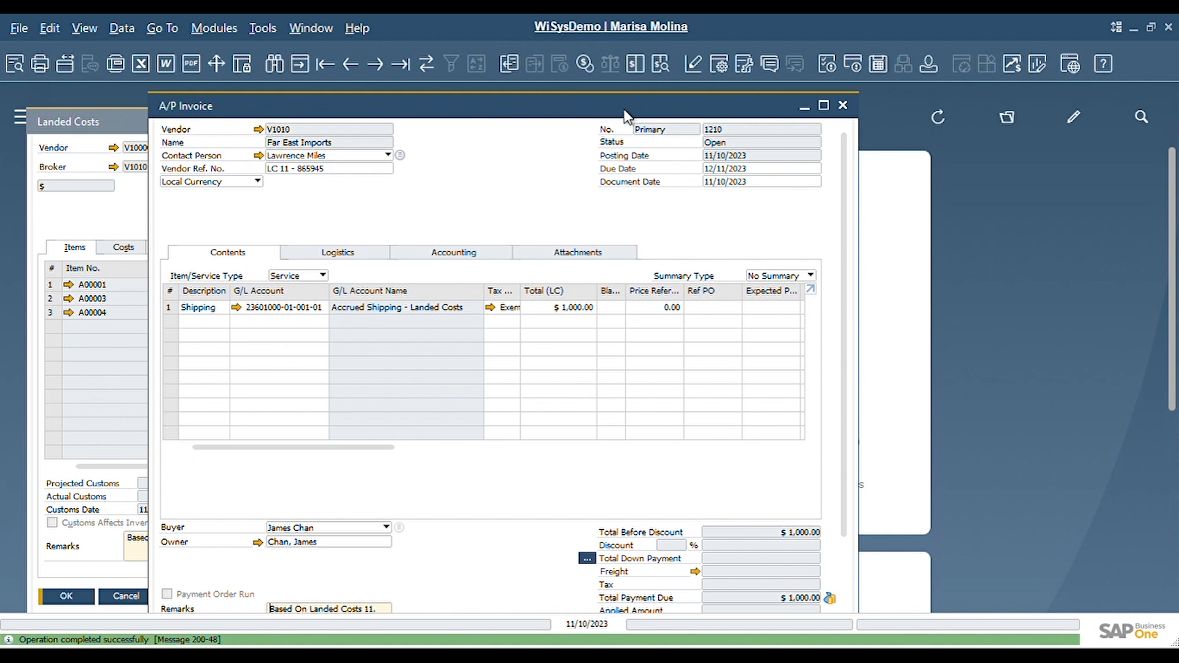
pyautogui.moveTo(626, 115); pyautogui.dragTo(784, 119)
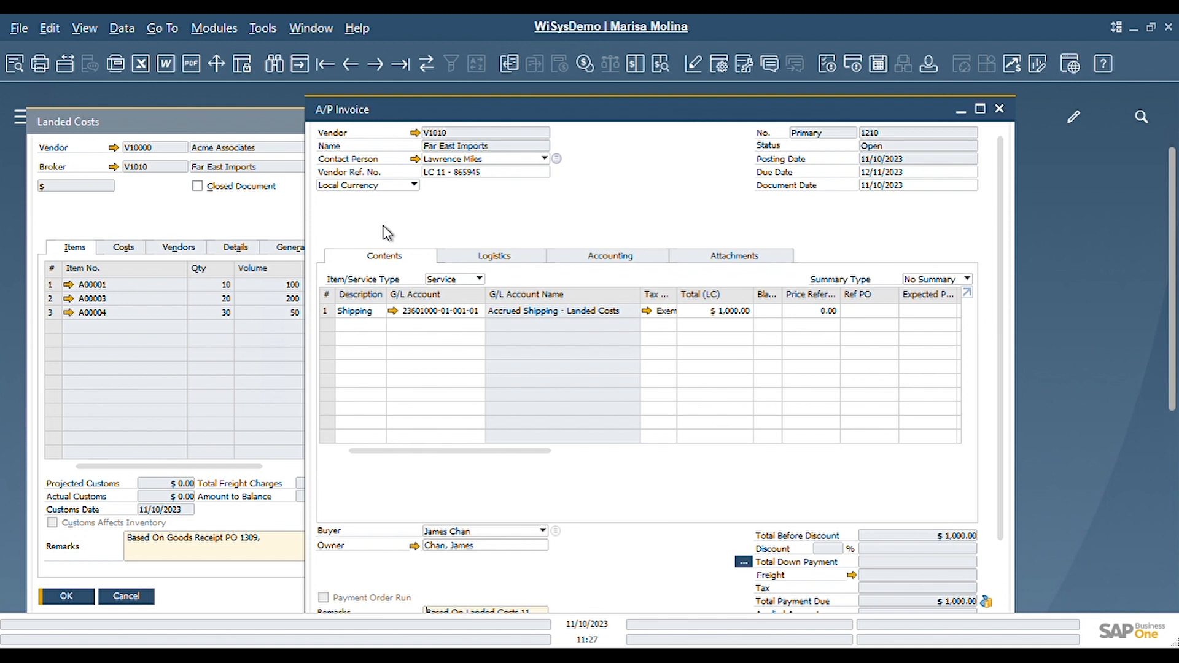
pyautogui.click(395, 312)
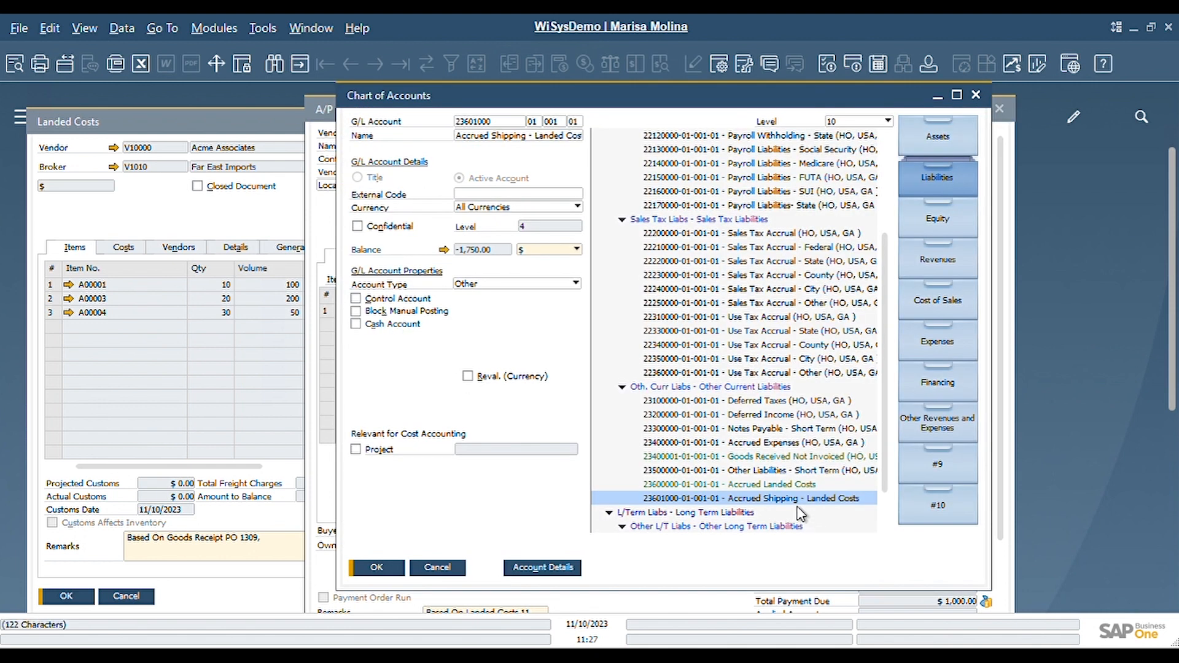
pyautogui.click(446, 252)
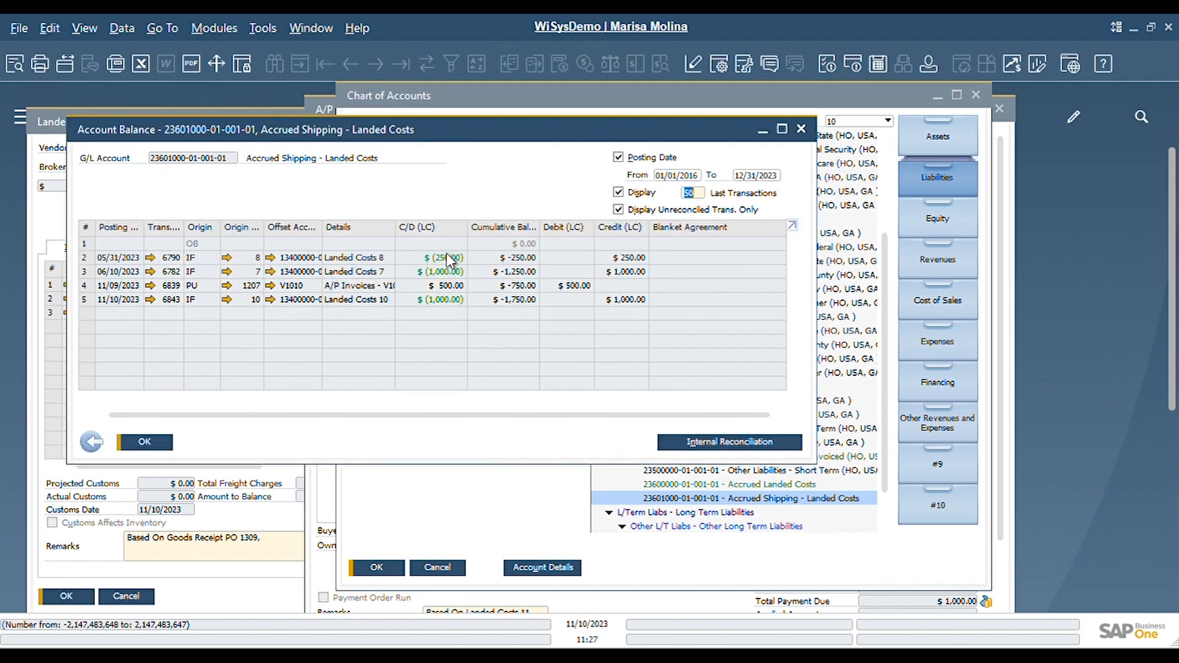
pyautogui.moveTo(522, 138); pyautogui.dragTo(510, 111)
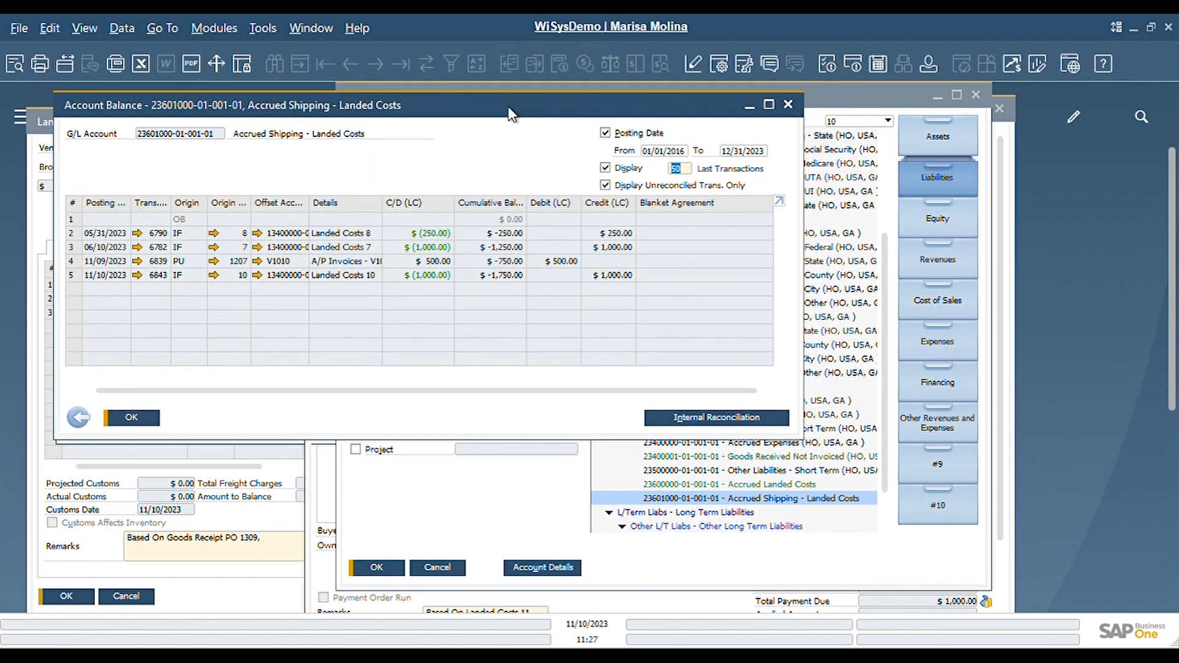
pyautogui.moveTo(586, 446); pyautogui.dragTo(586, 551)
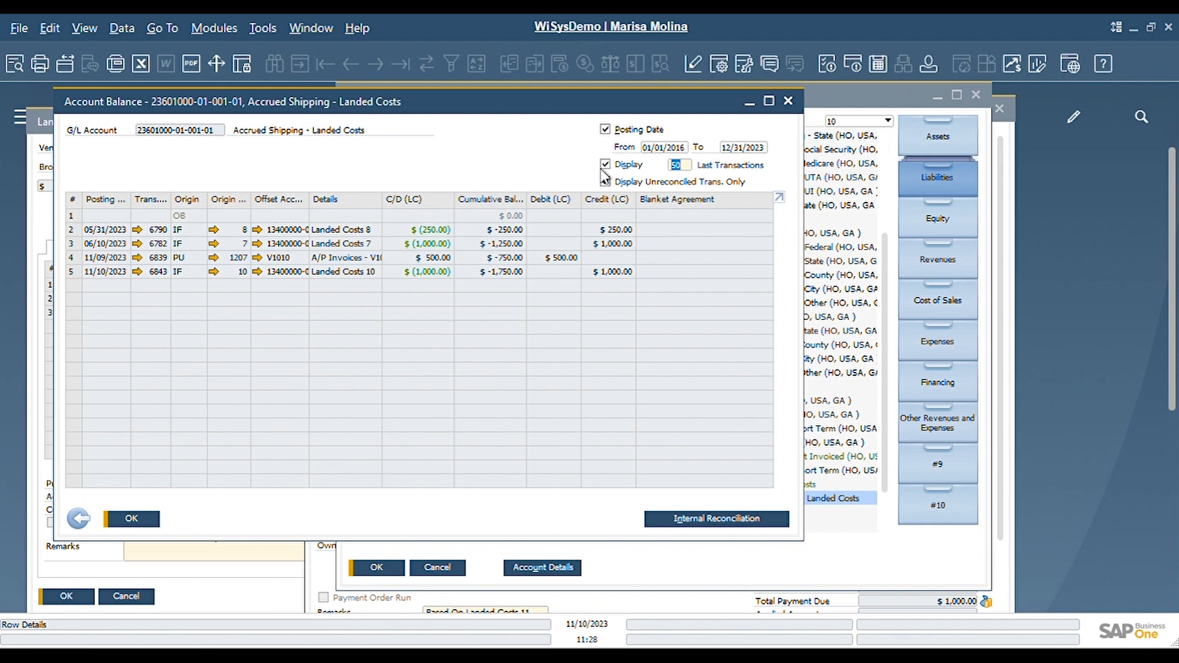
# Include reconciled transactions, fit the column widths, examine the Landed Costs 11 and A/P invoice 1210 entries, and return to the account
pyautogui.click(610, 184)
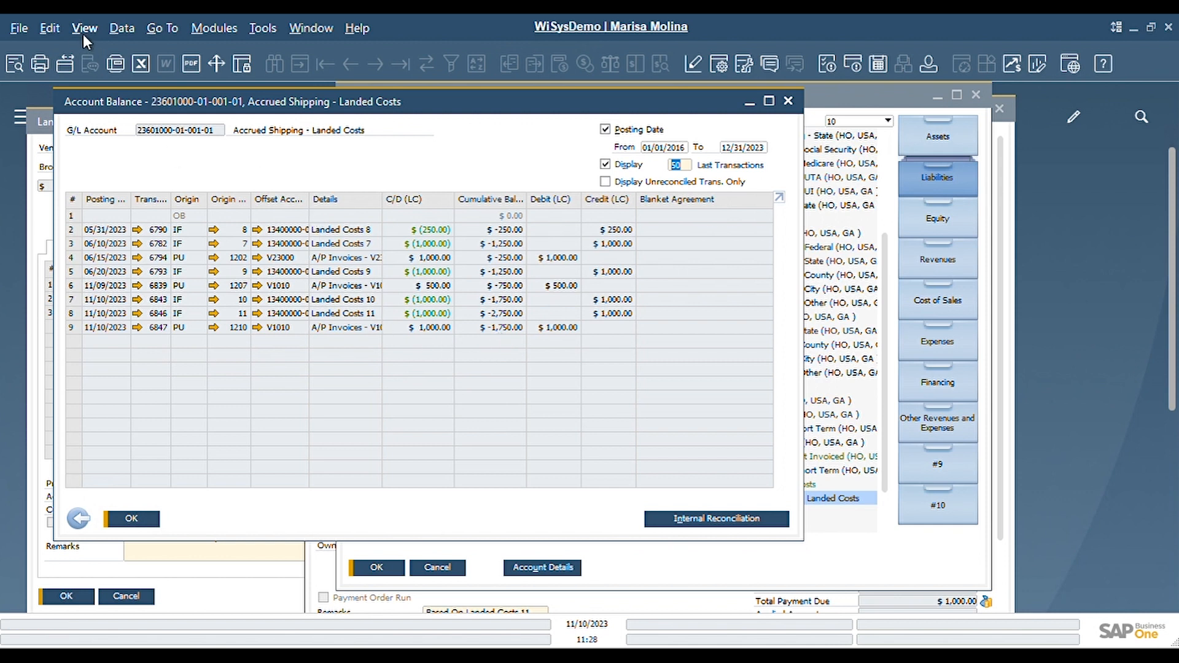
pyautogui.keyDown('ctrl'); pyautogui.doubleClick(158, 197); pyautogui.keyUp('ctrl')
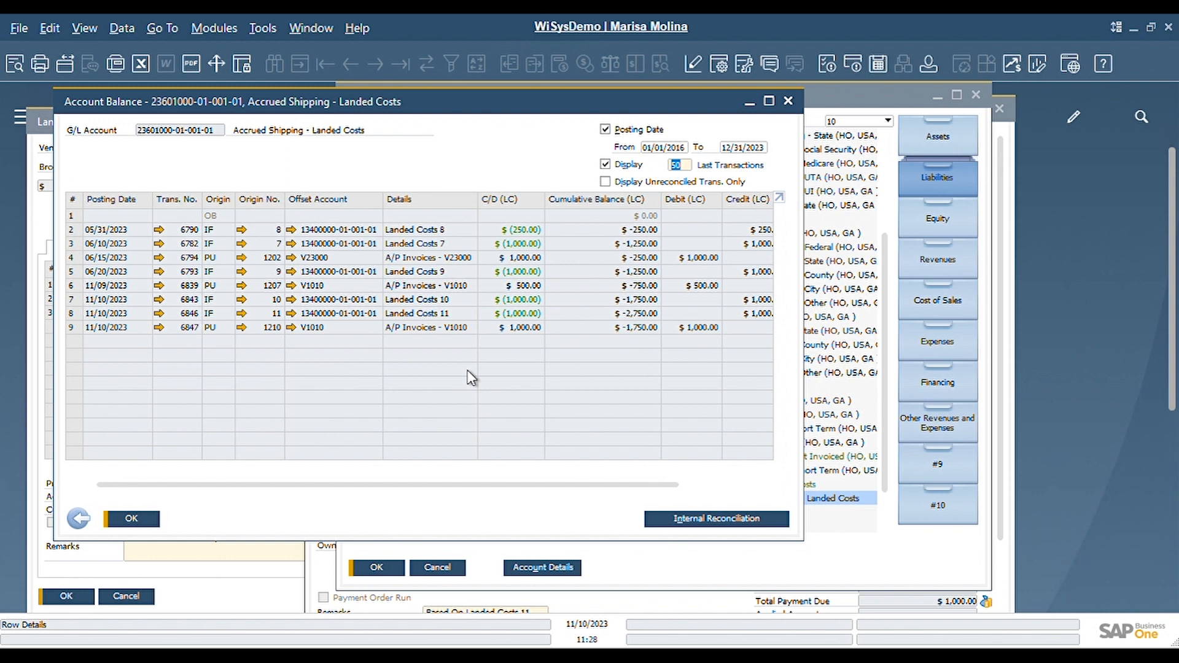
pyautogui.click(72, 313)
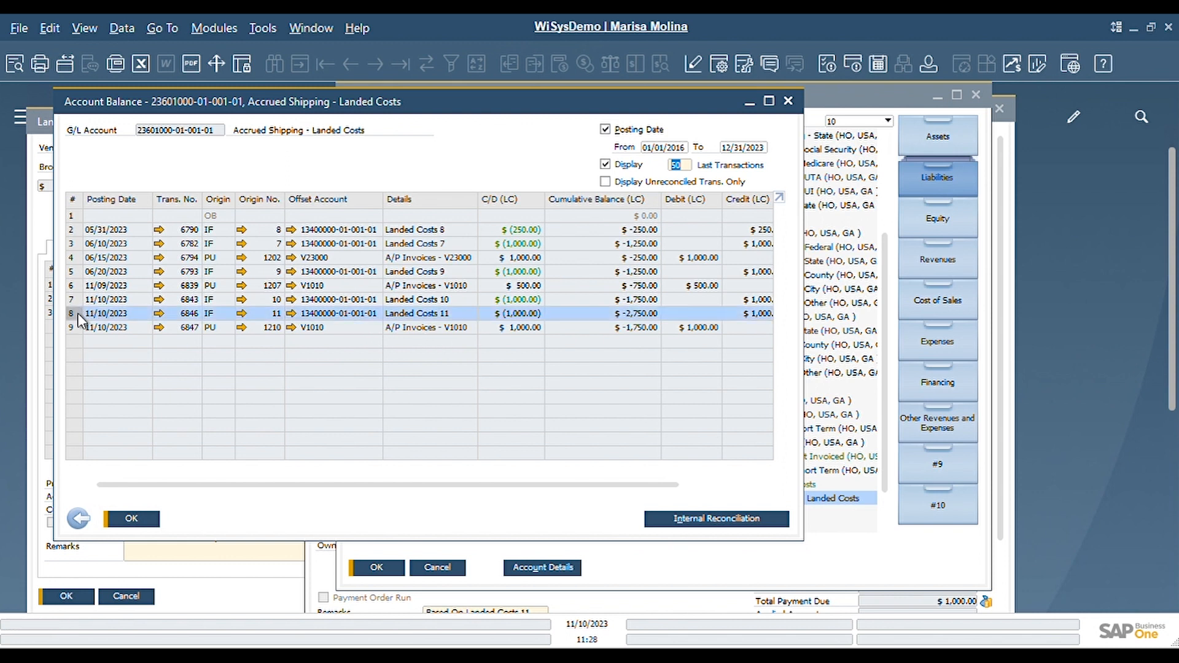
pyautogui.click(218, 331)
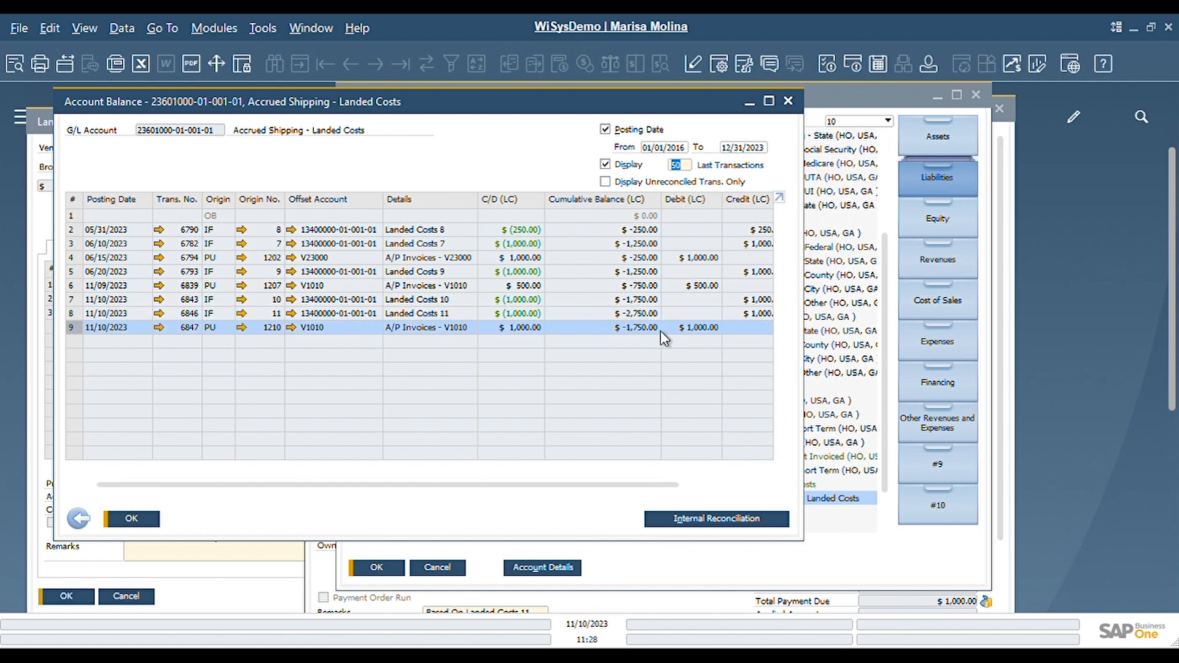
pyautogui.click(613, 187)
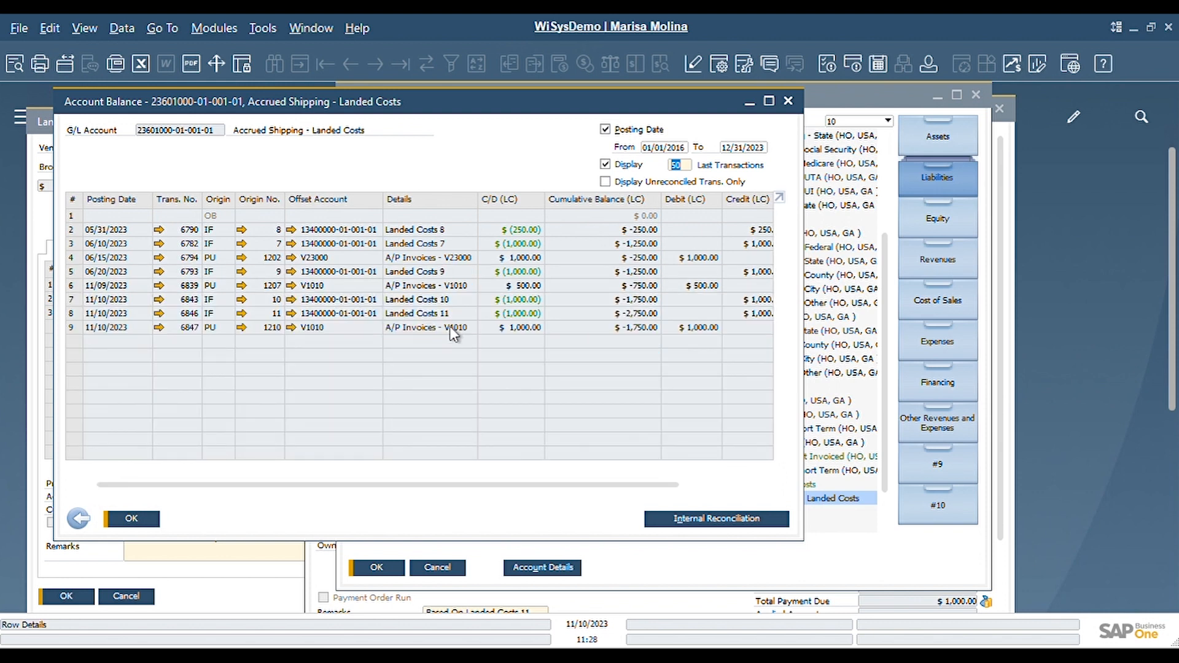
pyautogui.click(84, 521)
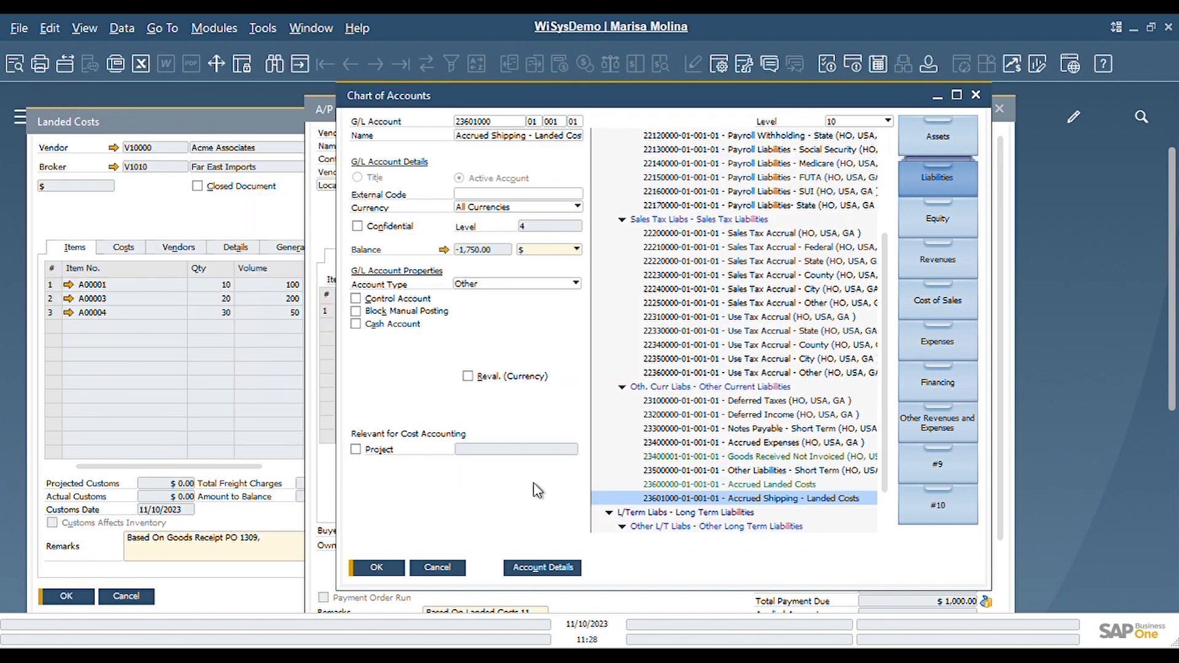
# Display the account balance of Accrued Landed Costs and examine its Landed Costs 11 entry
pyautogui.click(744, 485)
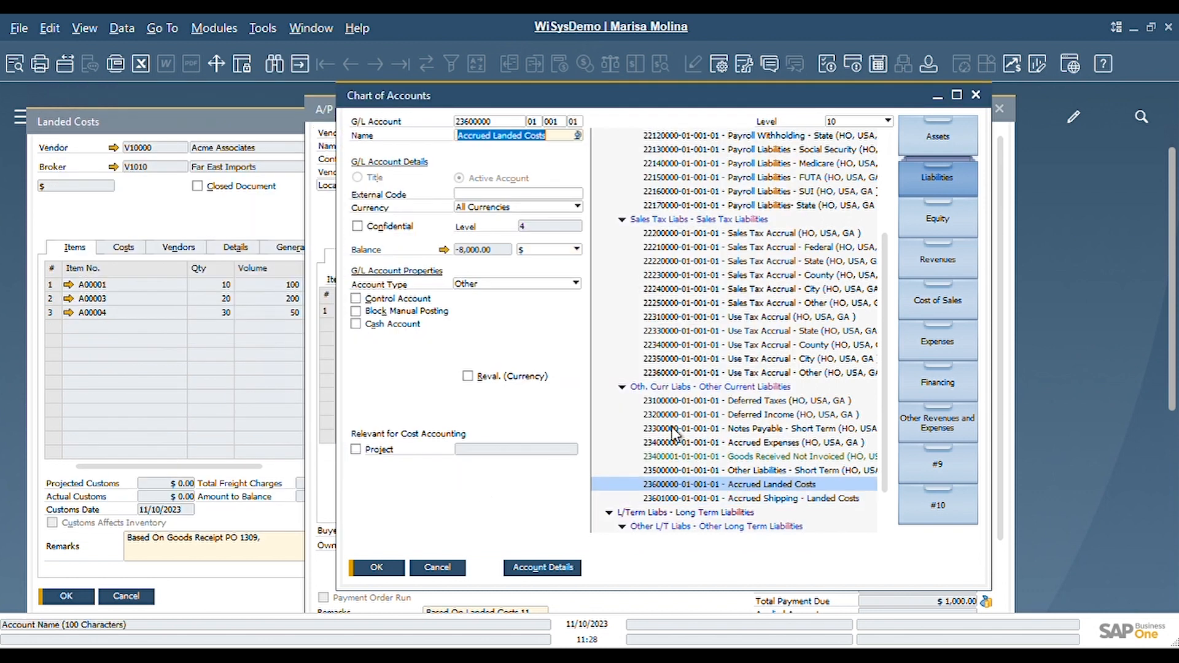
pyautogui.click(445, 250)
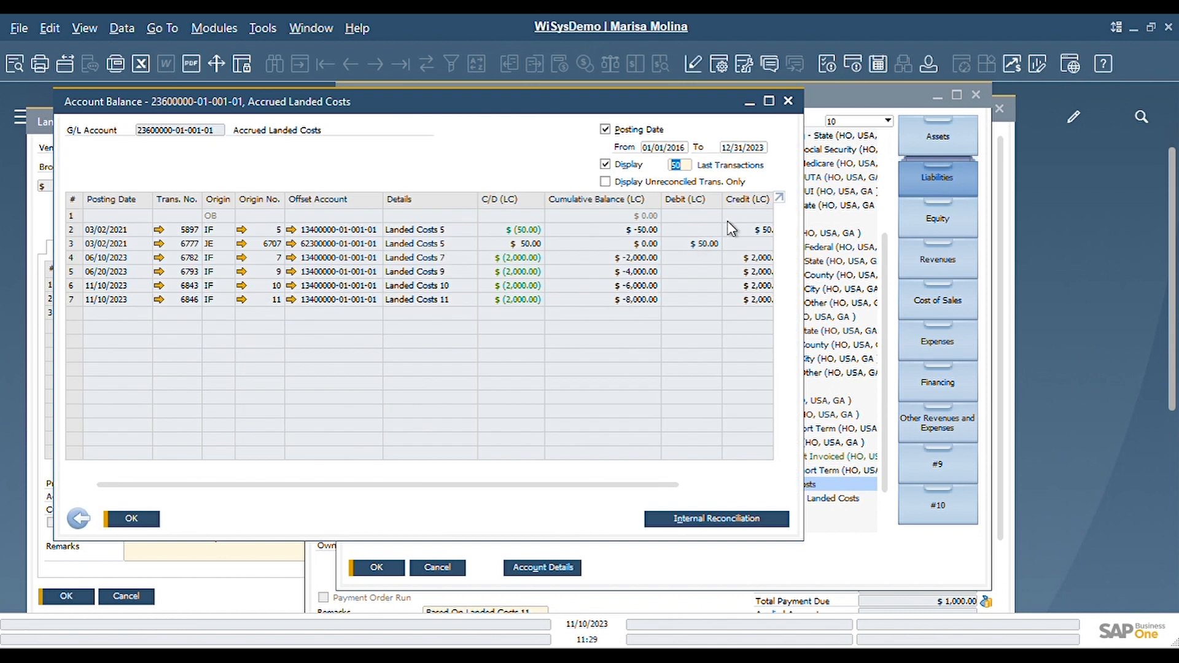
pyautogui.click(597, 301)
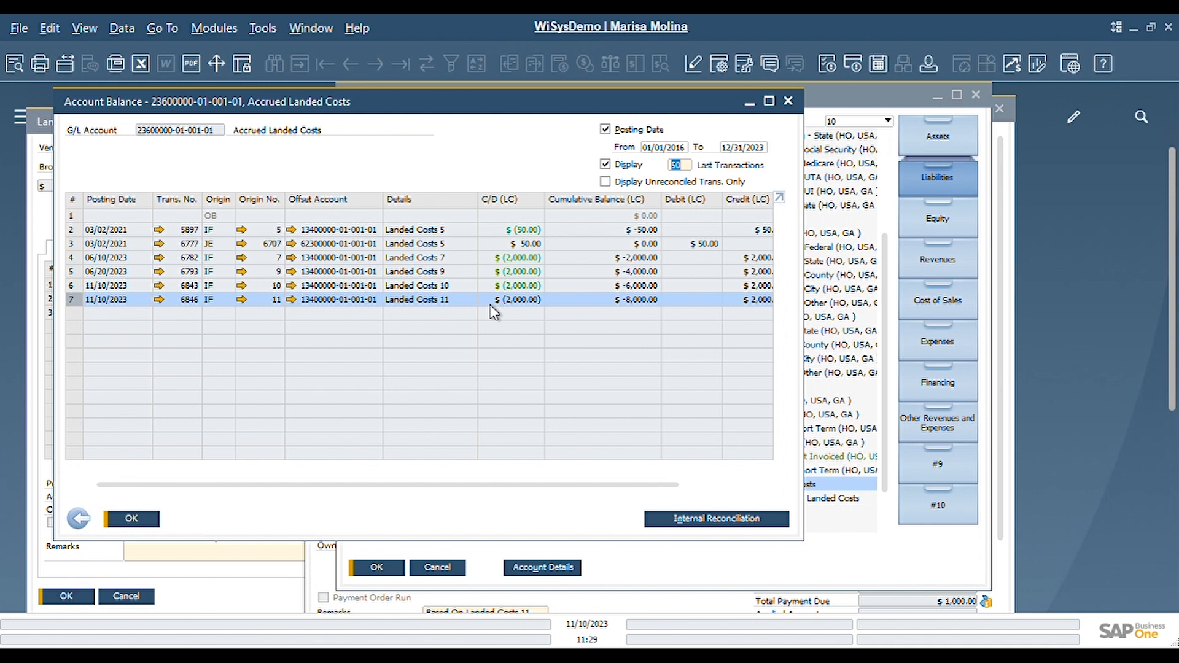
# Limit the Accrued Landed Costs account balance to unreconciled transactions and compare its two Landed Costs 5 entries
pyautogui.click(606, 182)
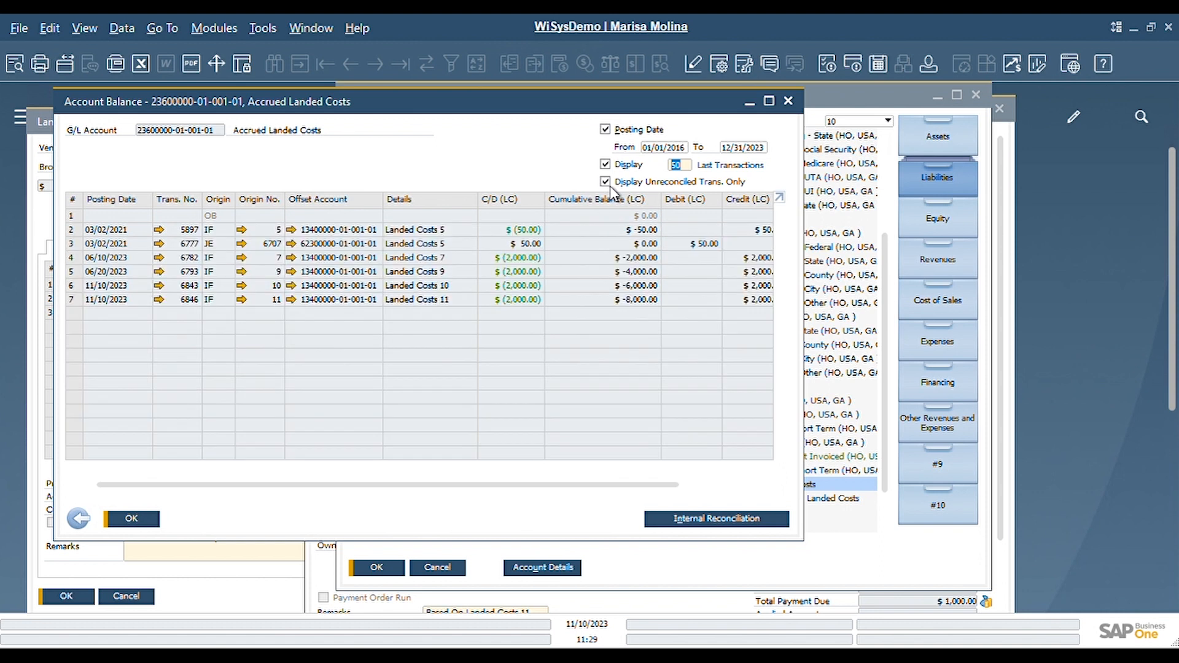
pyautogui.click(79, 231)
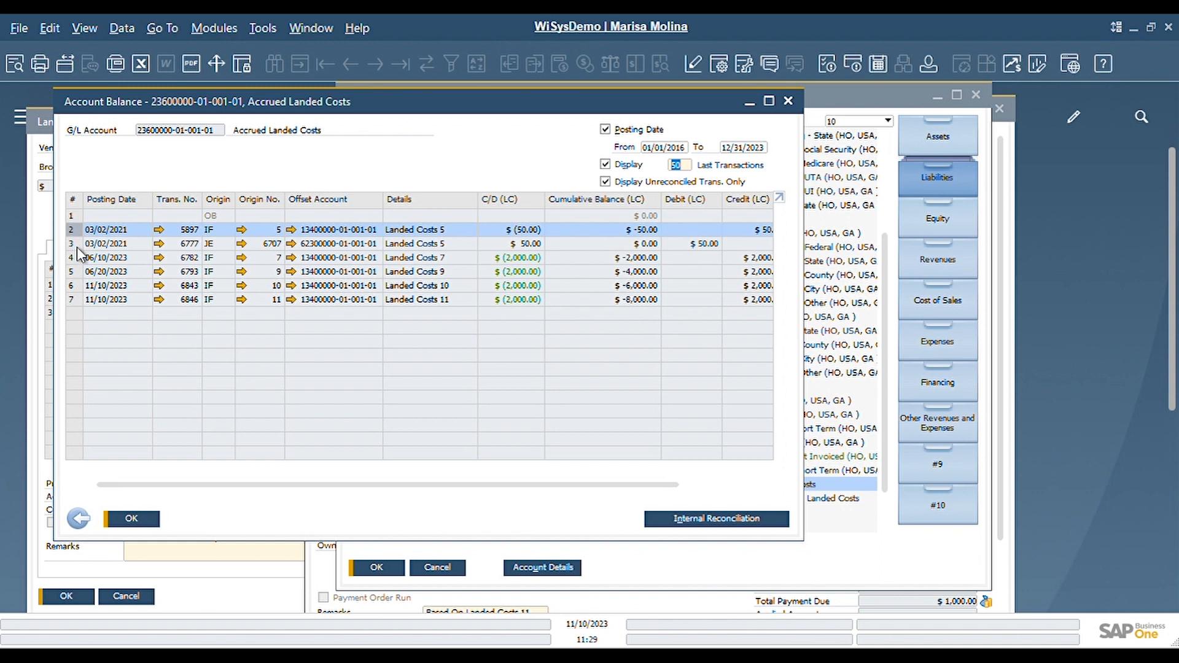
pyautogui.click(77, 245)
pyautogui.click(72, 230)
pyautogui.click(78, 252)
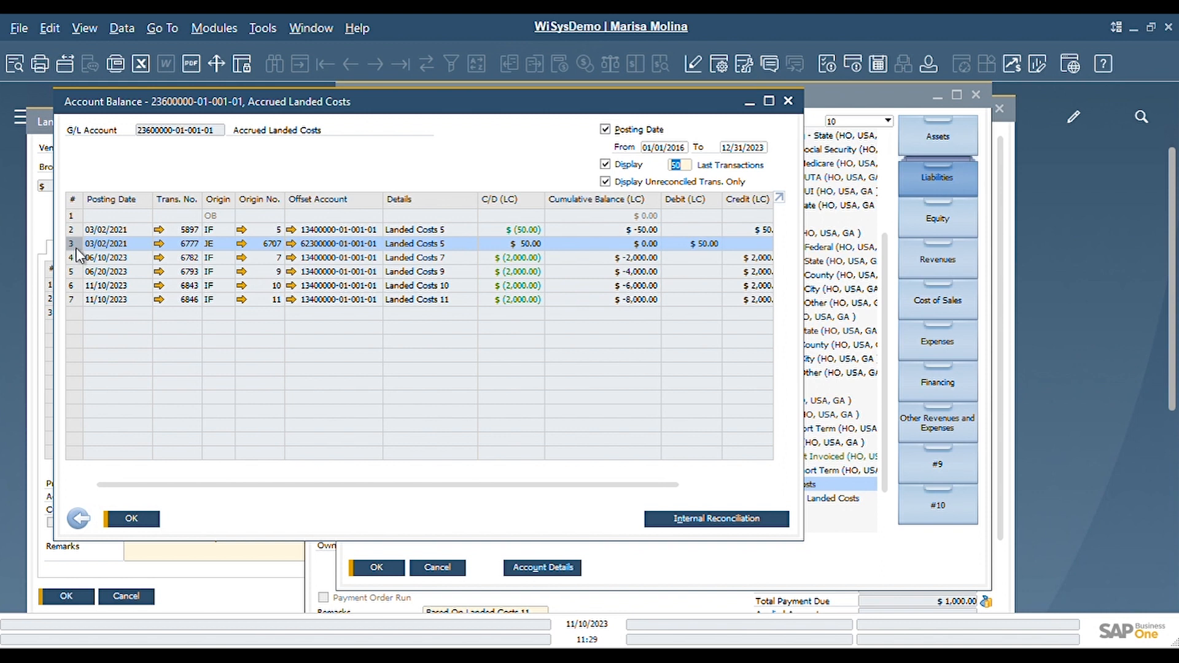
# Leave the account balance and close the Chart of Accounts and the A/P Invoice to return to Landed Costs 11
pyautogui.click(79, 519)
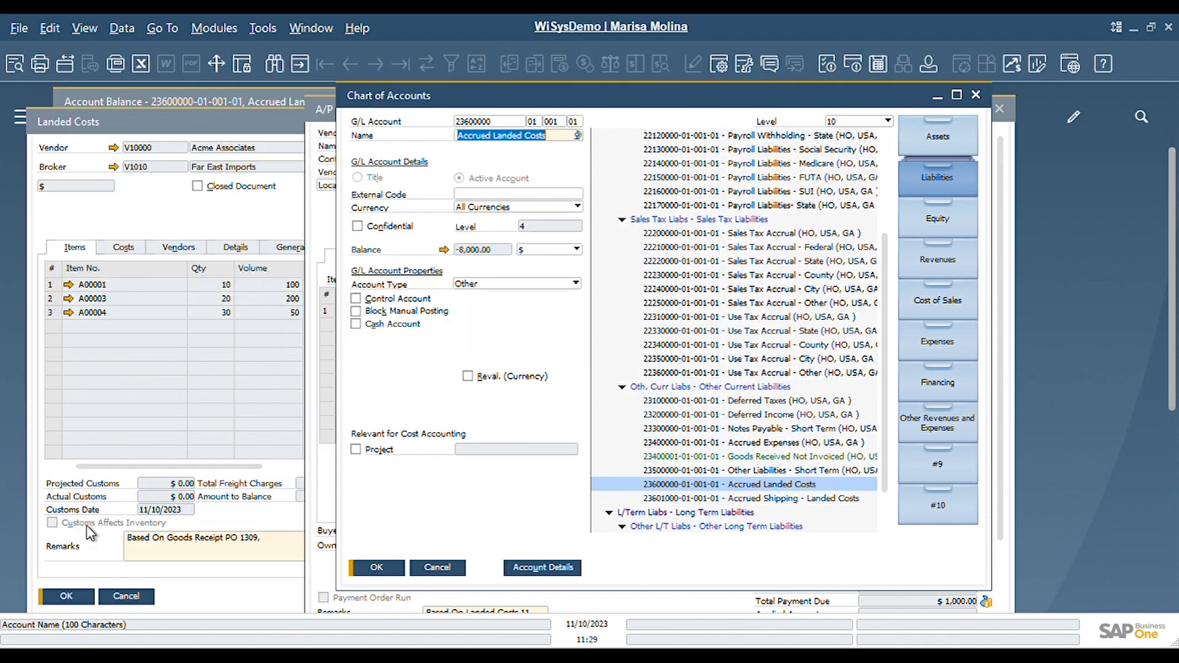
pyautogui.click(436, 567)
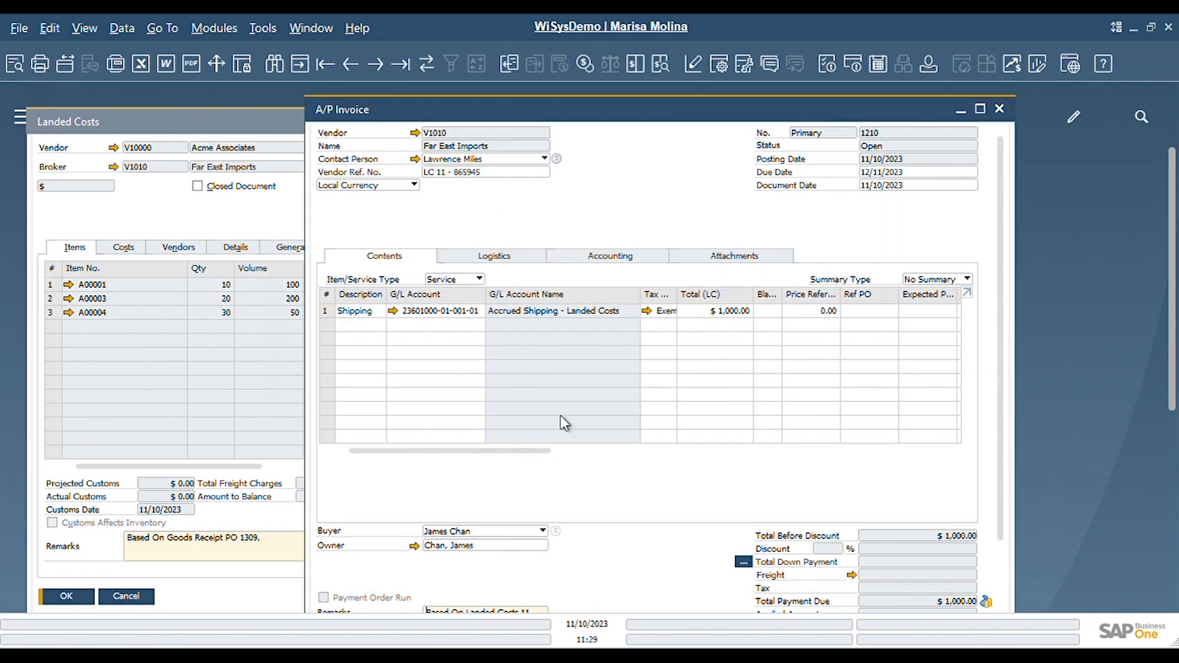
pyautogui.click(570, 261)
pyautogui.click(413, 259)
pyautogui.click(999, 109)
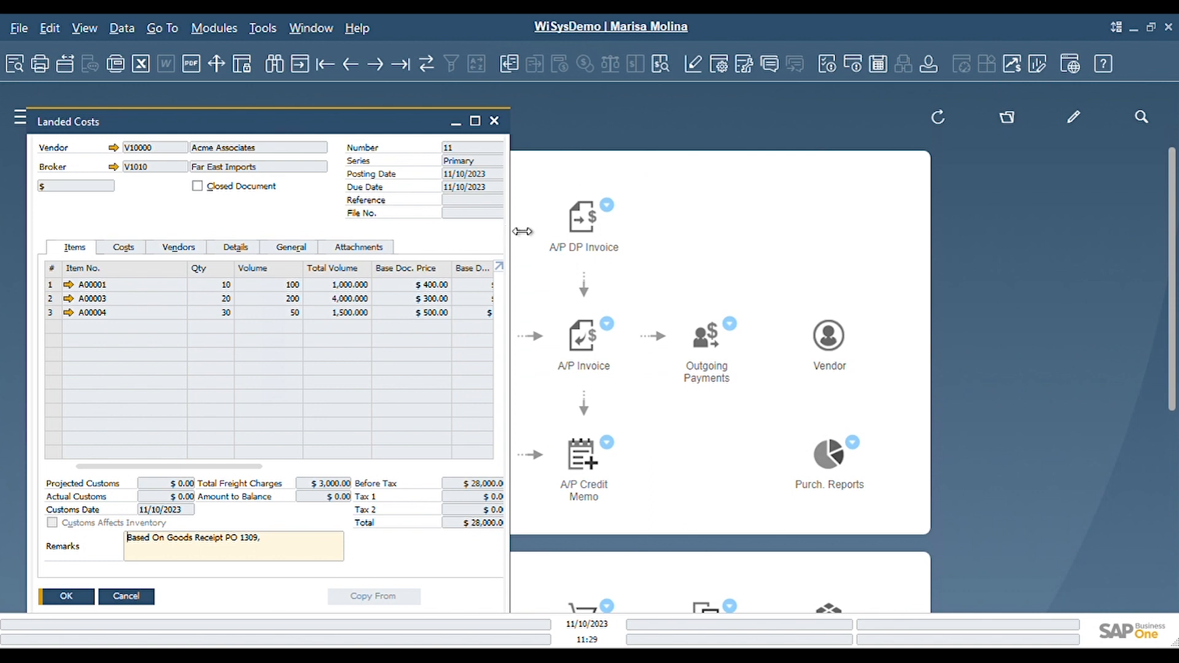
# Widen the Landed Costs window, examine the items' warehouse prices and price lists in the details, and return to the item lines
pyautogui.moveTo(522, 231); pyautogui.dragTo(875, 232)
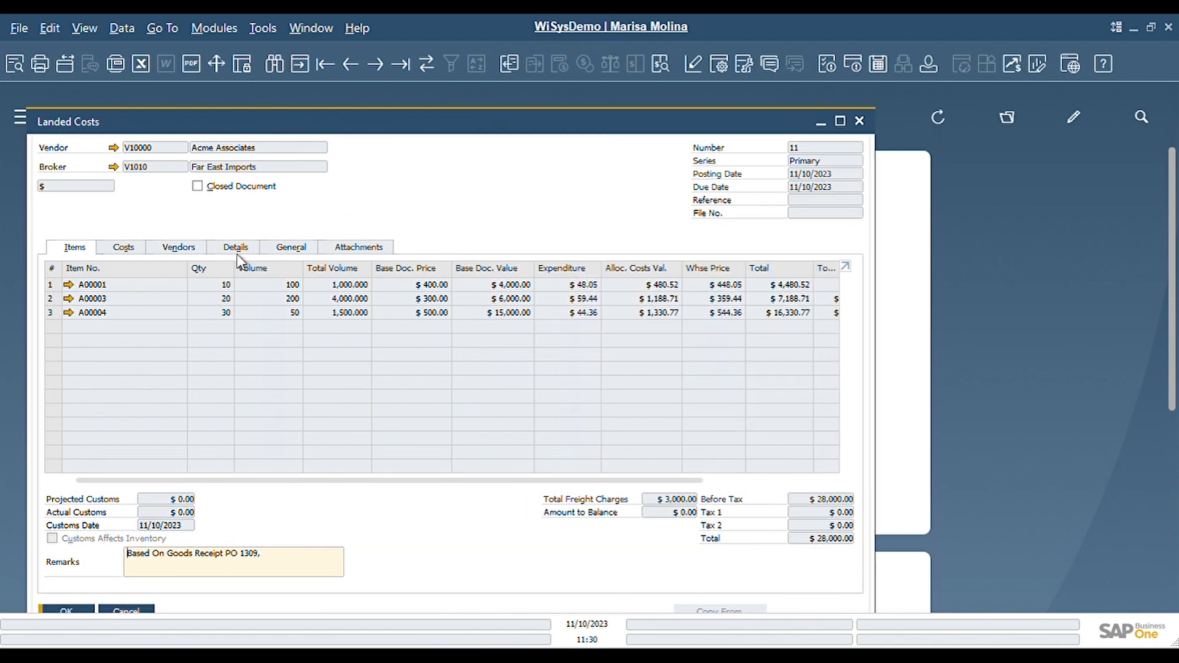
pyautogui.click(286, 253)
pyautogui.click(238, 251)
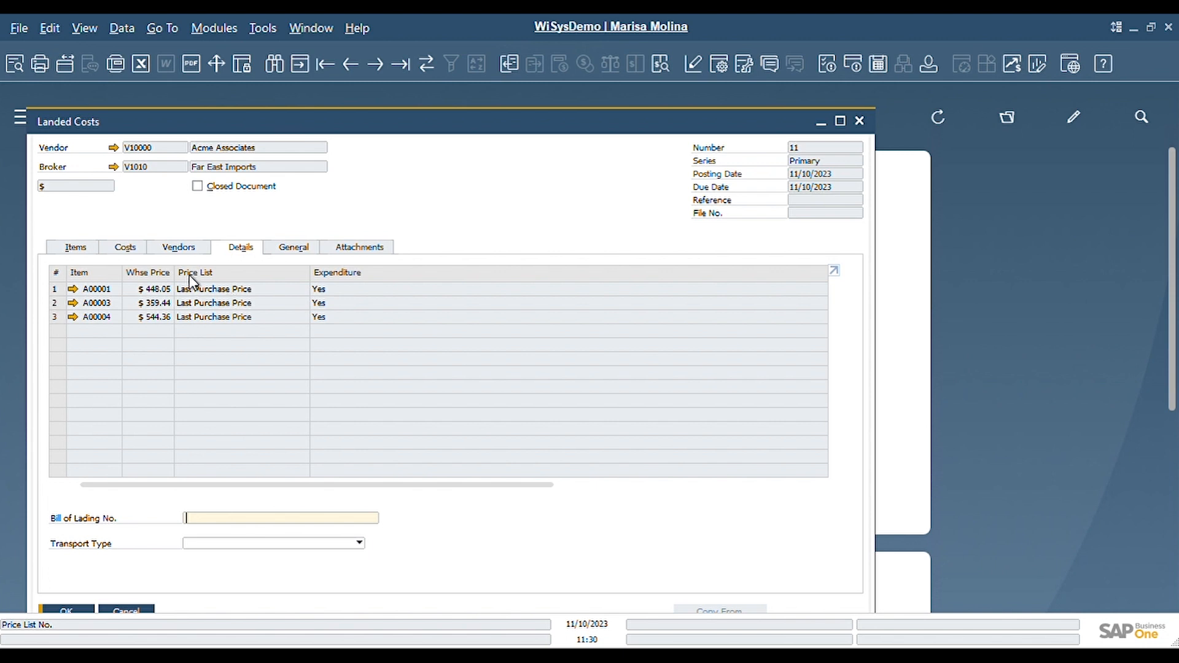
pyautogui.click(90, 251)
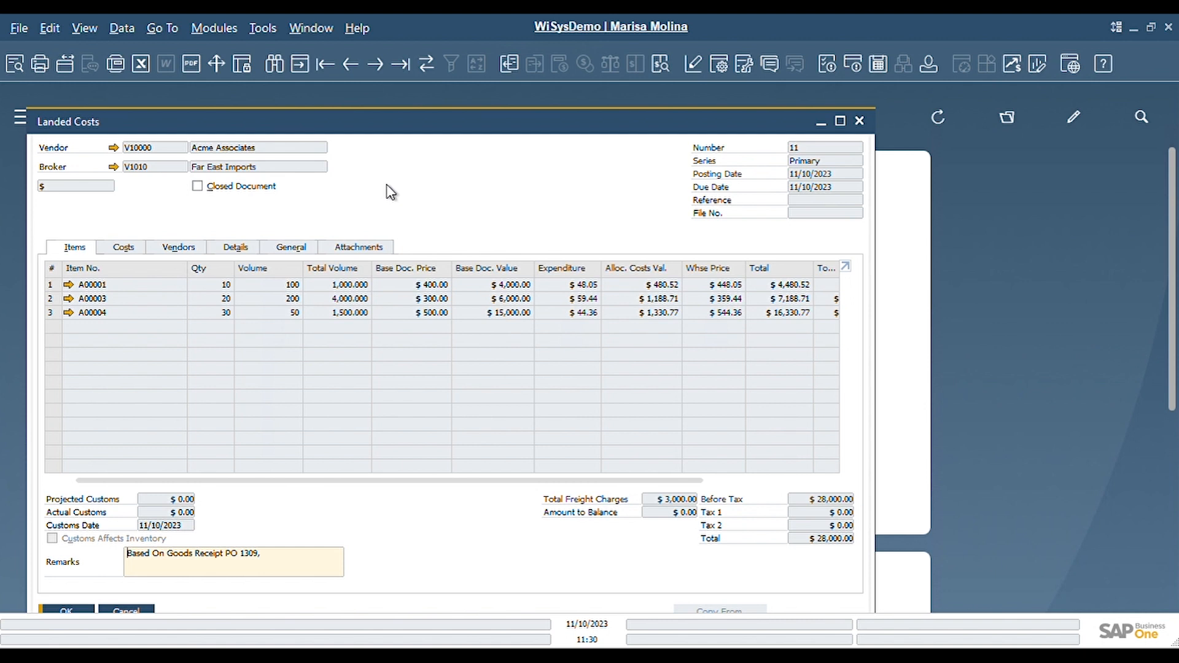
# Start a new Landed Costs document for vendor Acme Associates and copy its contents from Landed Costs 10
pyautogui.click(301, 64)
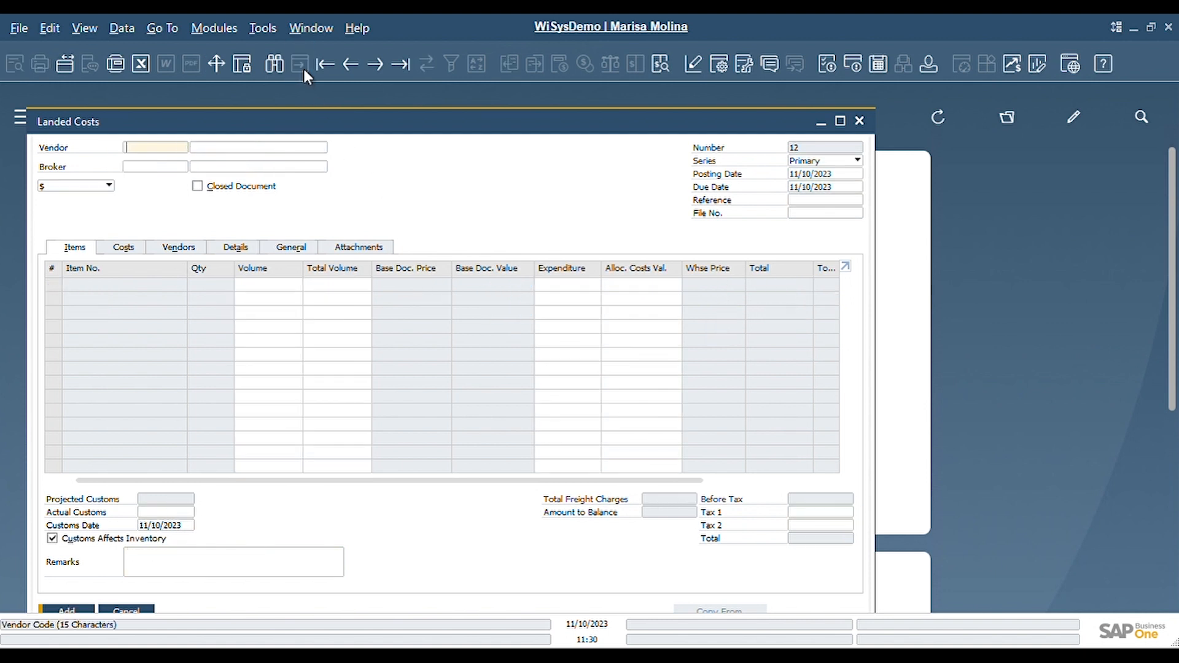
pyautogui.click(222, 149)
pyautogui.write('acme')
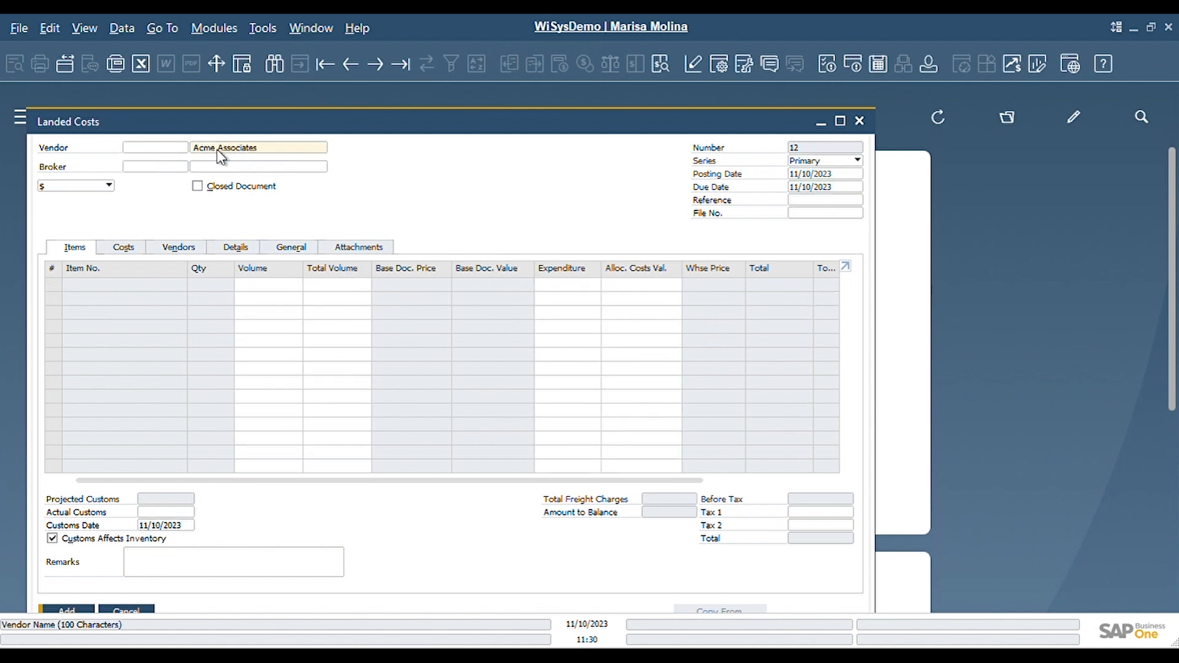
pyautogui.press('Tab')
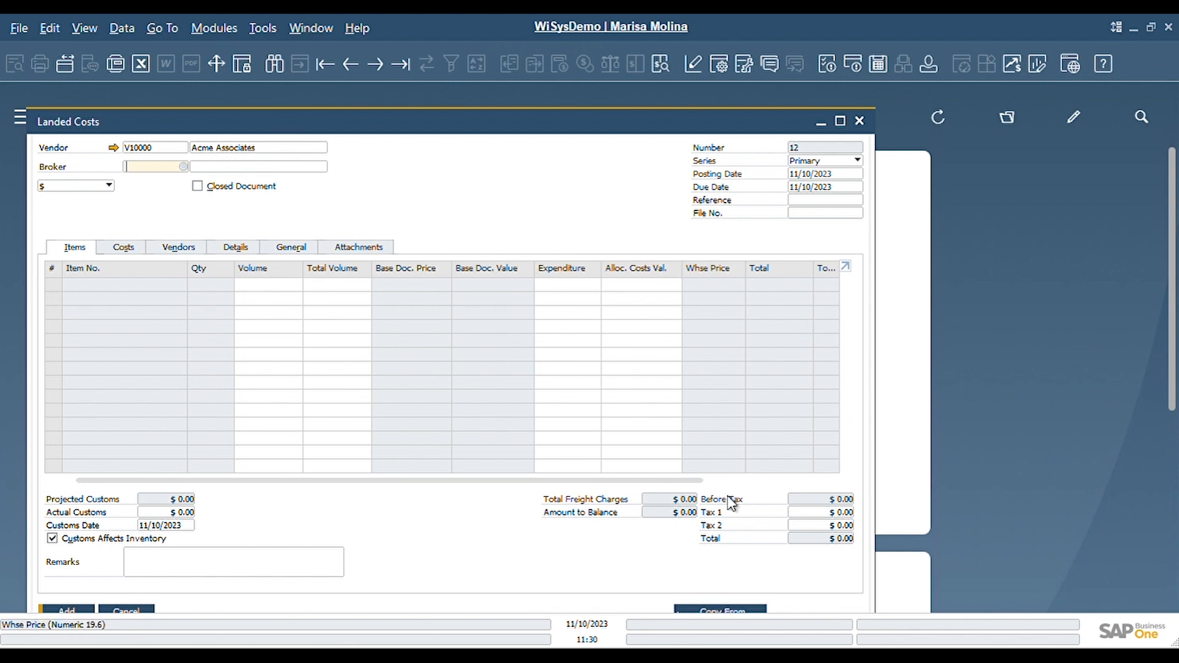
pyautogui.click(731, 611)
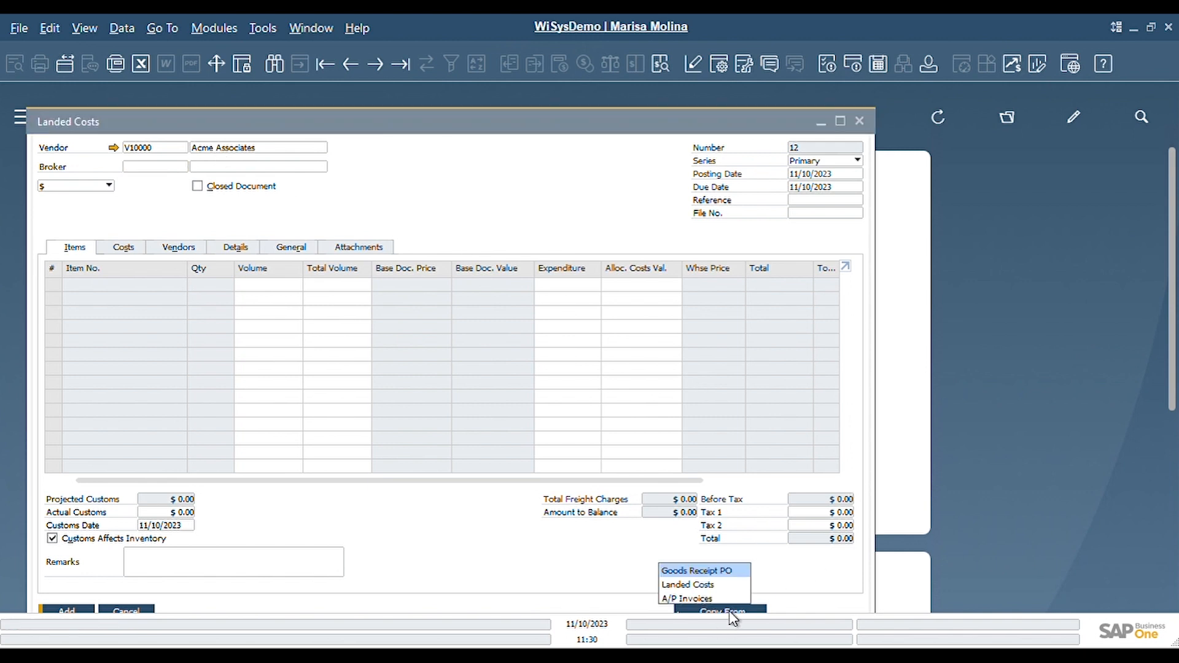
pyautogui.click(706, 584)
pyautogui.doubleClick(335, 377)
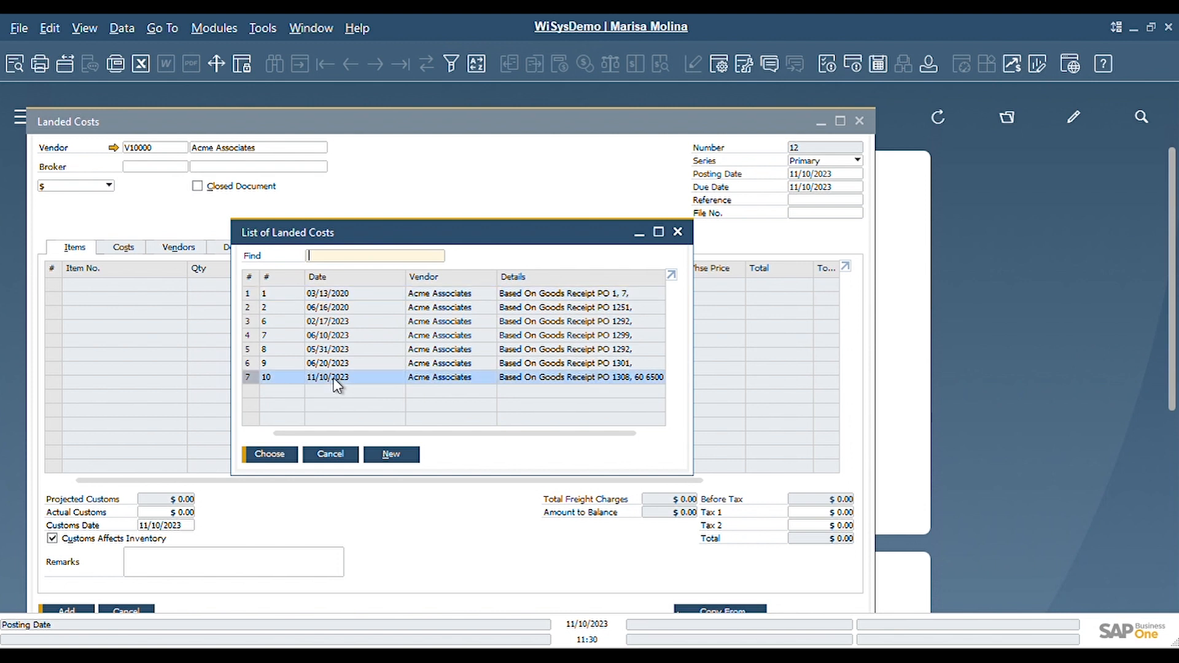
# Set the Insurance fixed cost amount to 1,250 in the new Landed Costs document
pyautogui.click(131, 249)
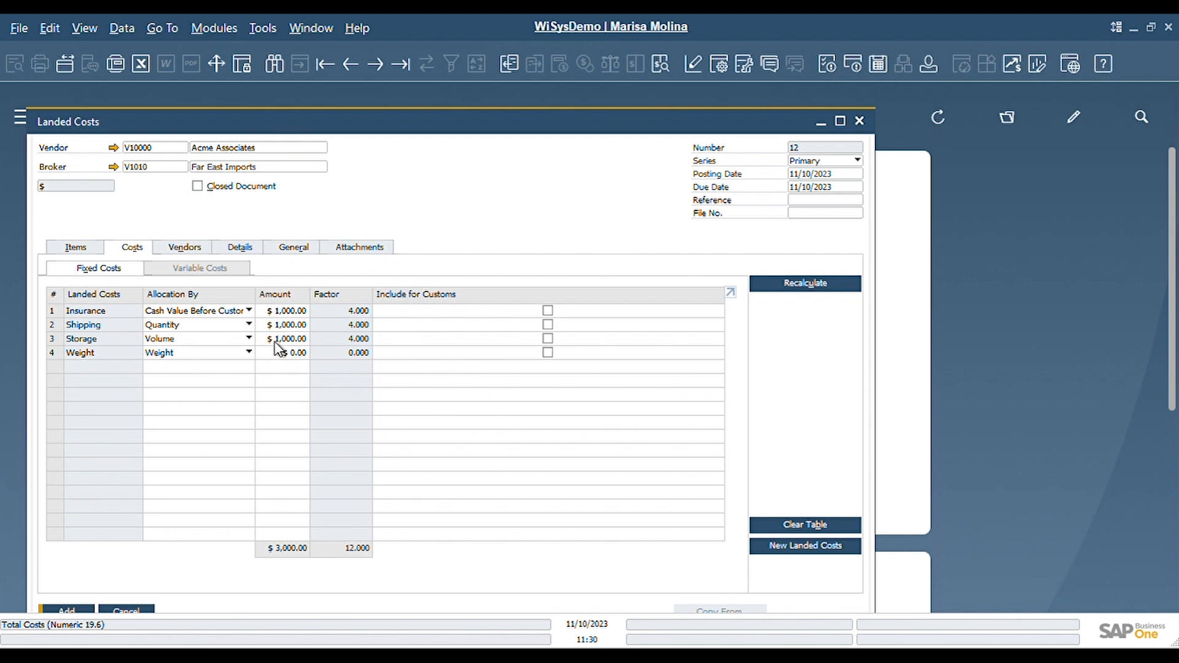
pyautogui.click(282, 310)
pyautogui.write('1250')
pyautogui.press('Tab')
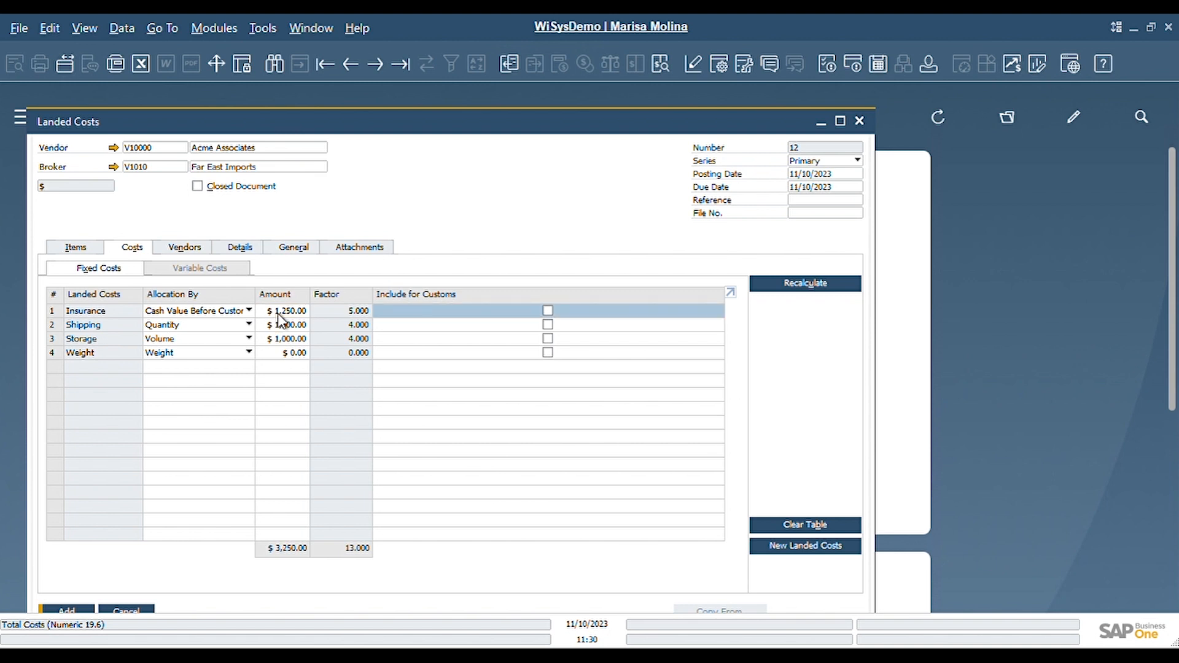
# Review the recalculated item lines and add the Landed Costs document
pyautogui.moveTo(526, 121); pyautogui.dragTo(545, 90)
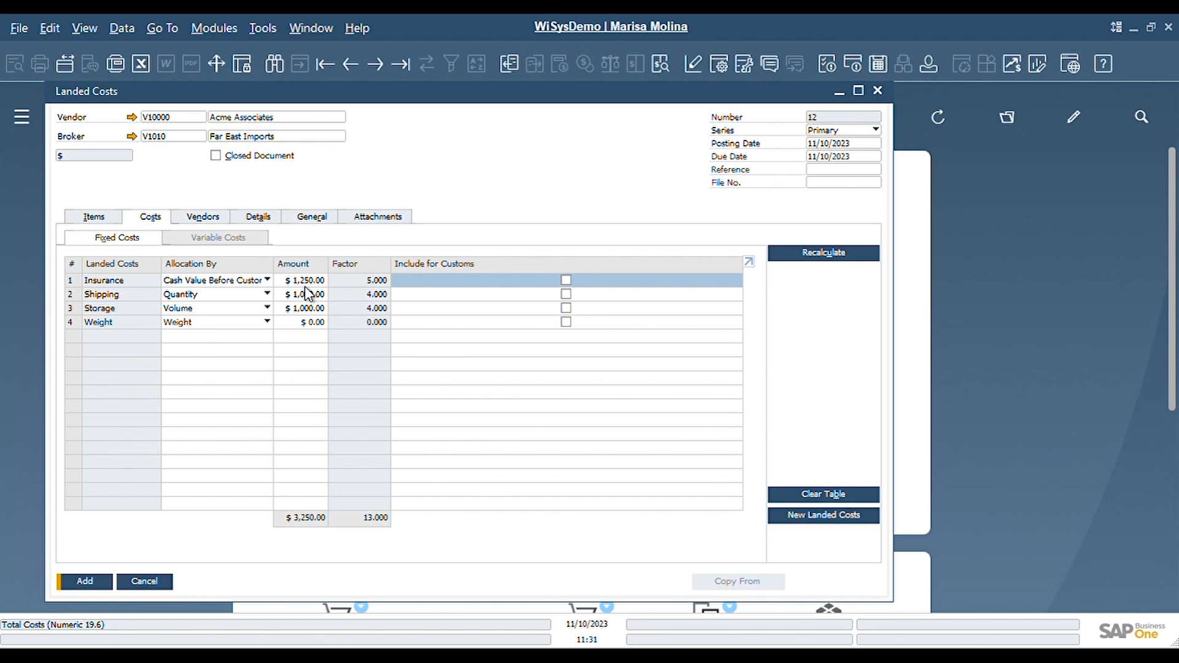
pyautogui.click(118, 221)
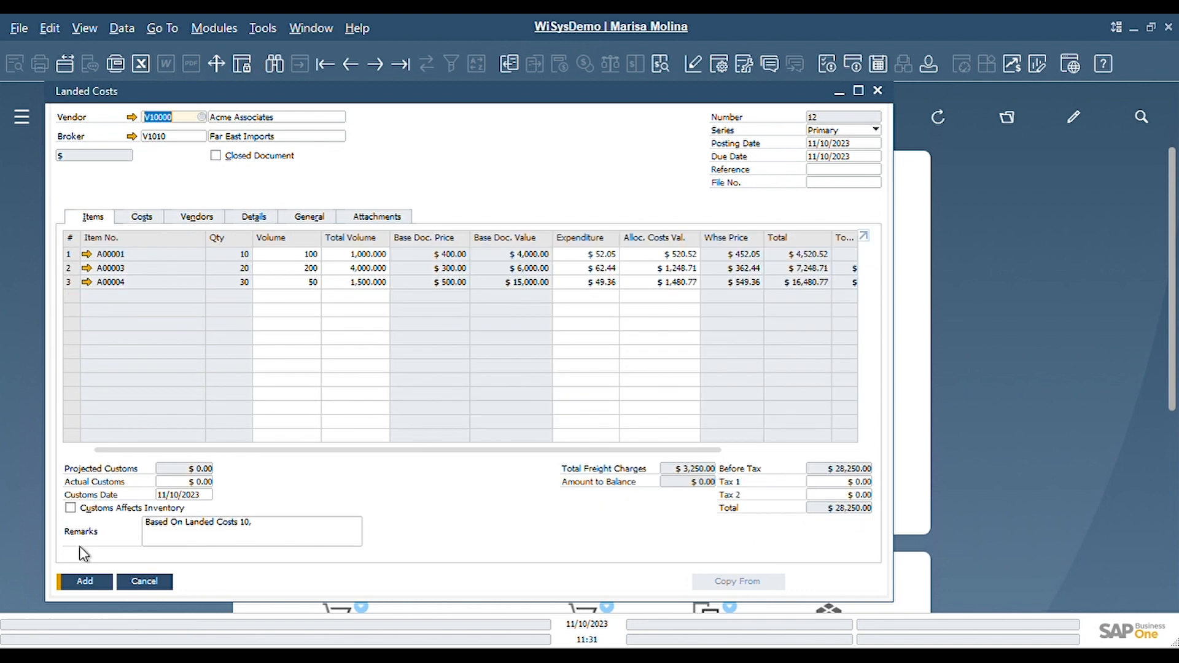
pyautogui.click(102, 585)
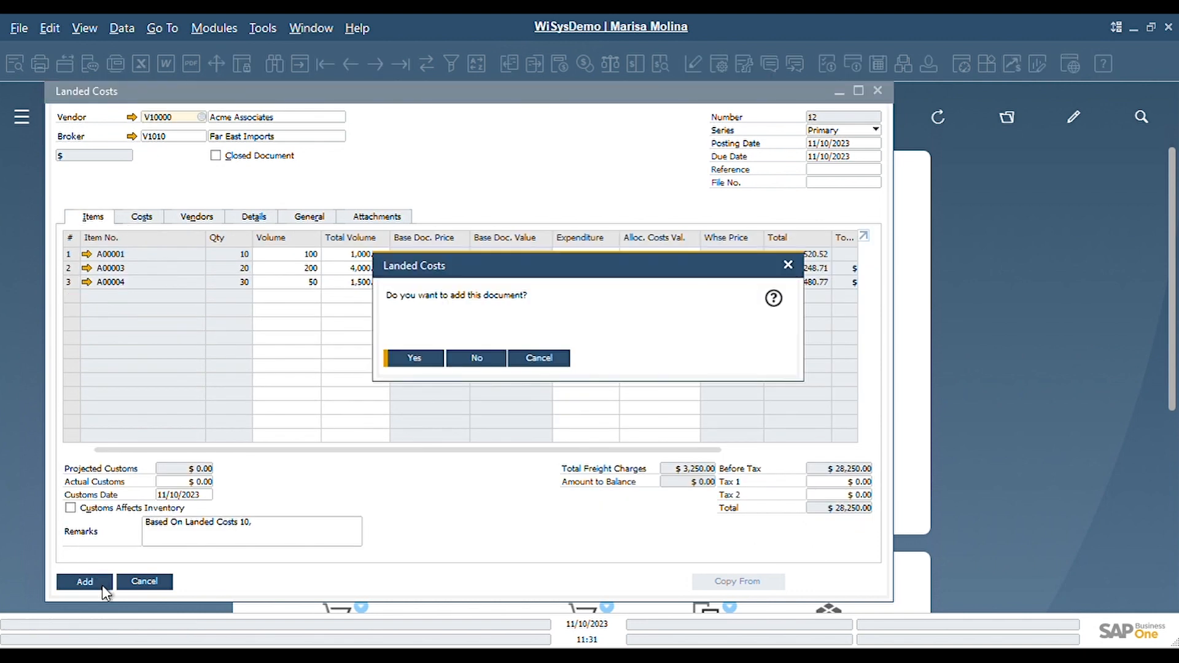
pyautogui.click(432, 363)
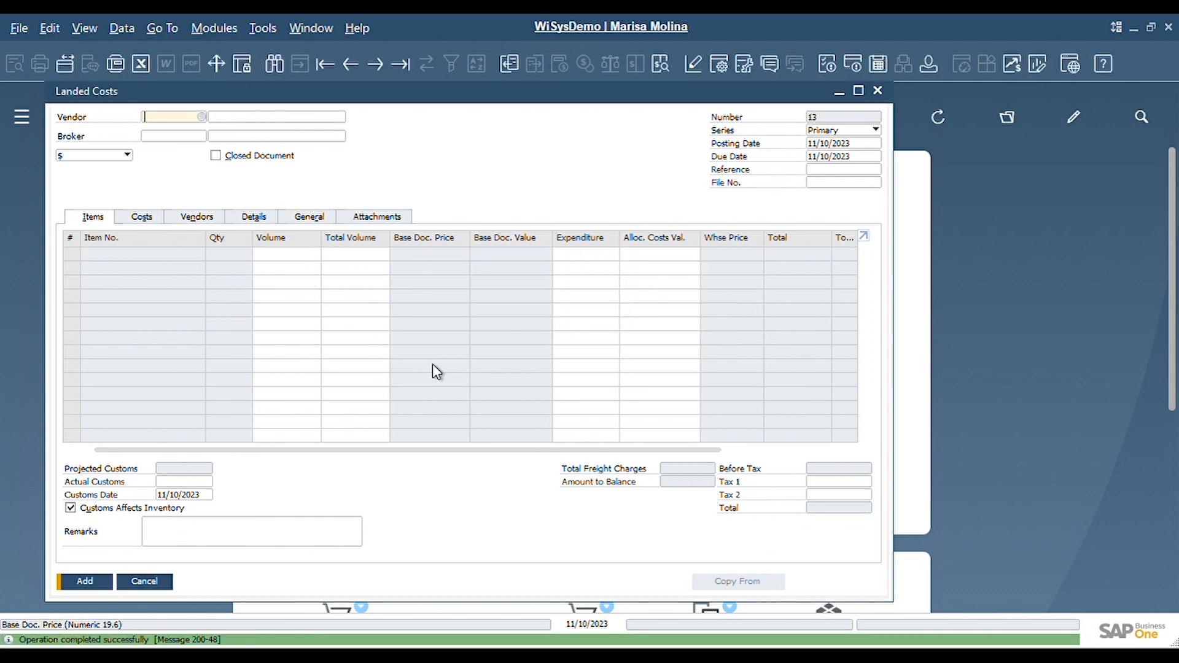
# Display the last Landed Costs document and examine the journal entry behind its transaction number
pyautogui.click(409, 72)
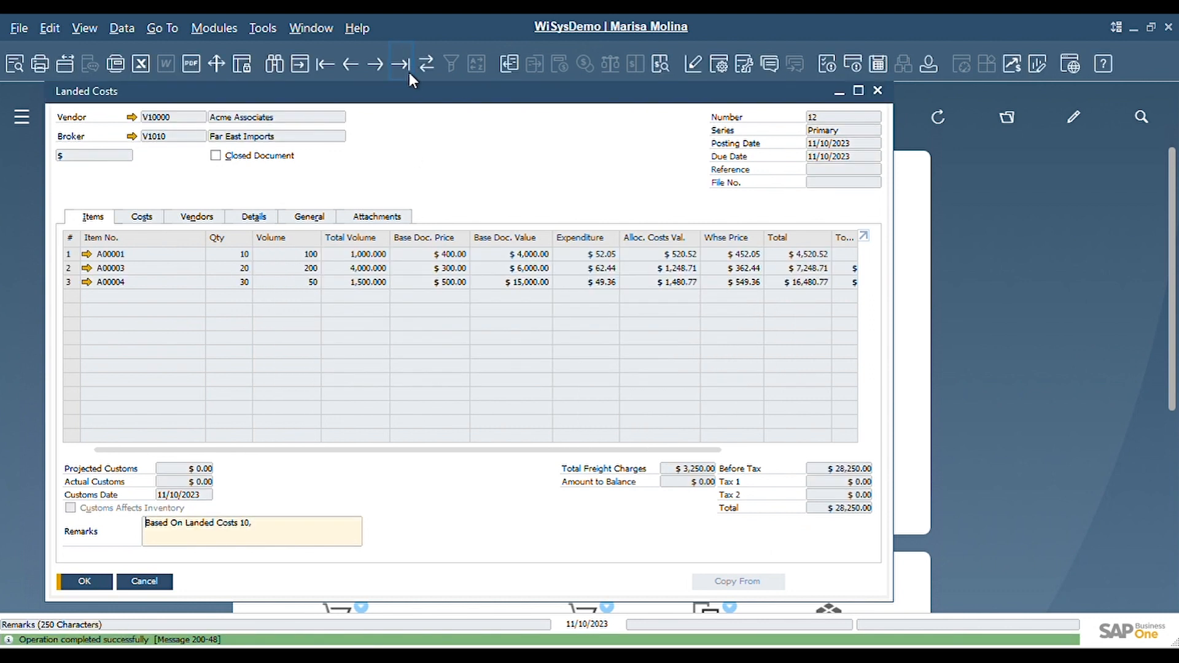
pyautogui.click(268, 221)
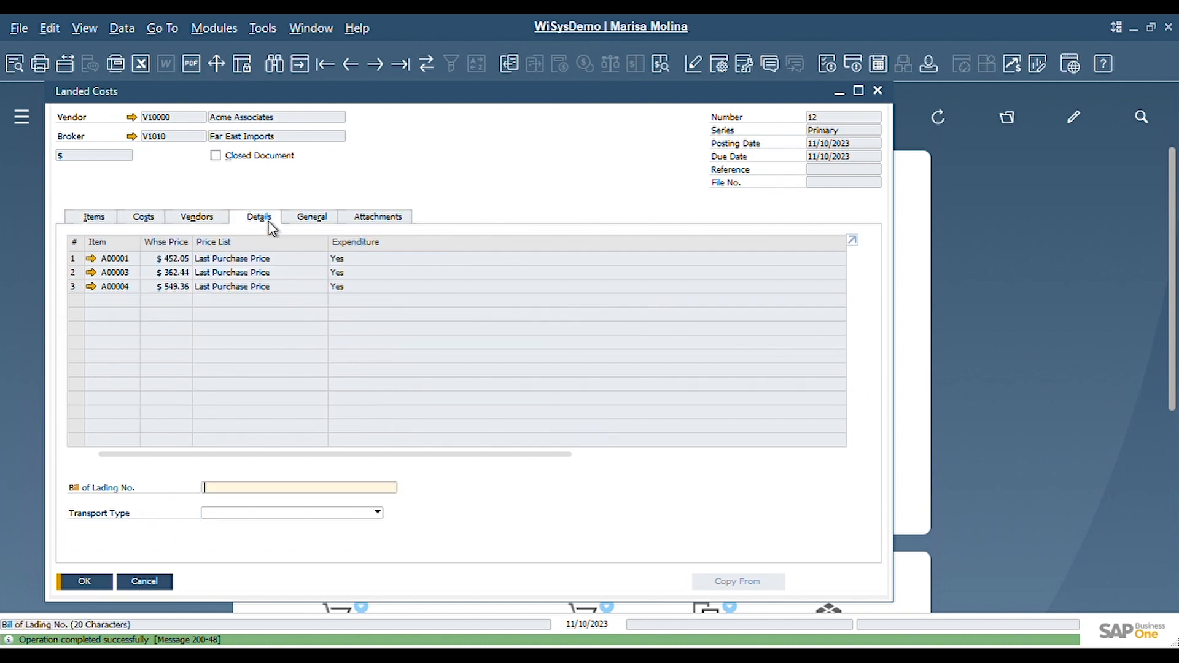
pyautogui.click(300, 222)
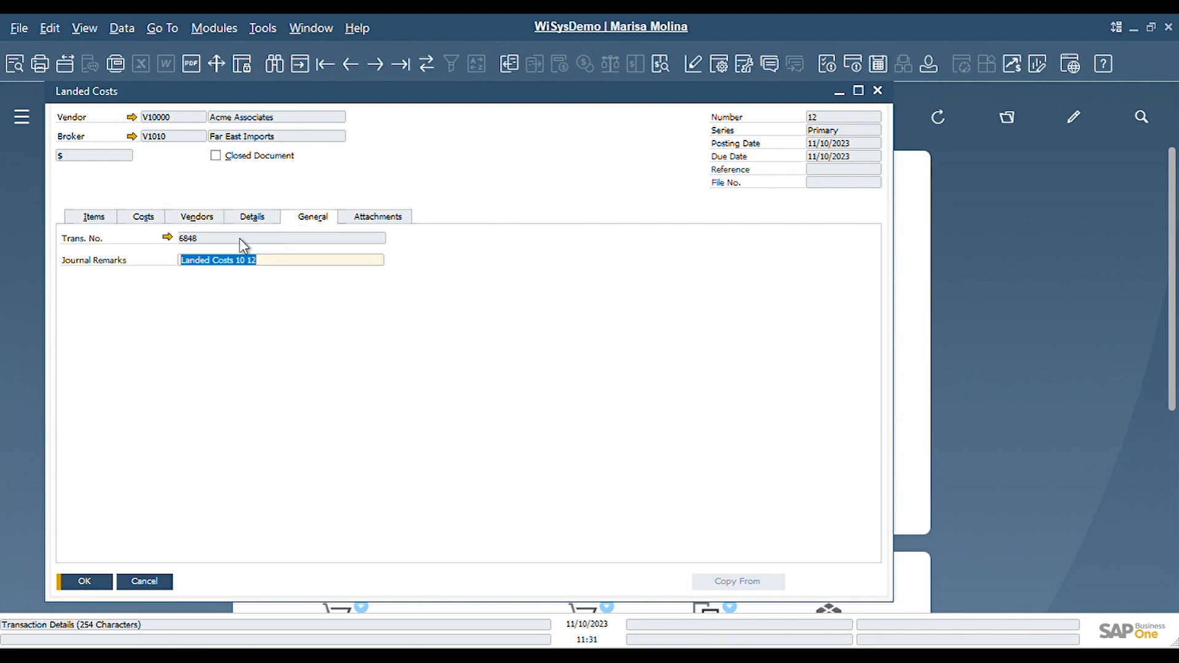
pyautogui.click(171, 240)
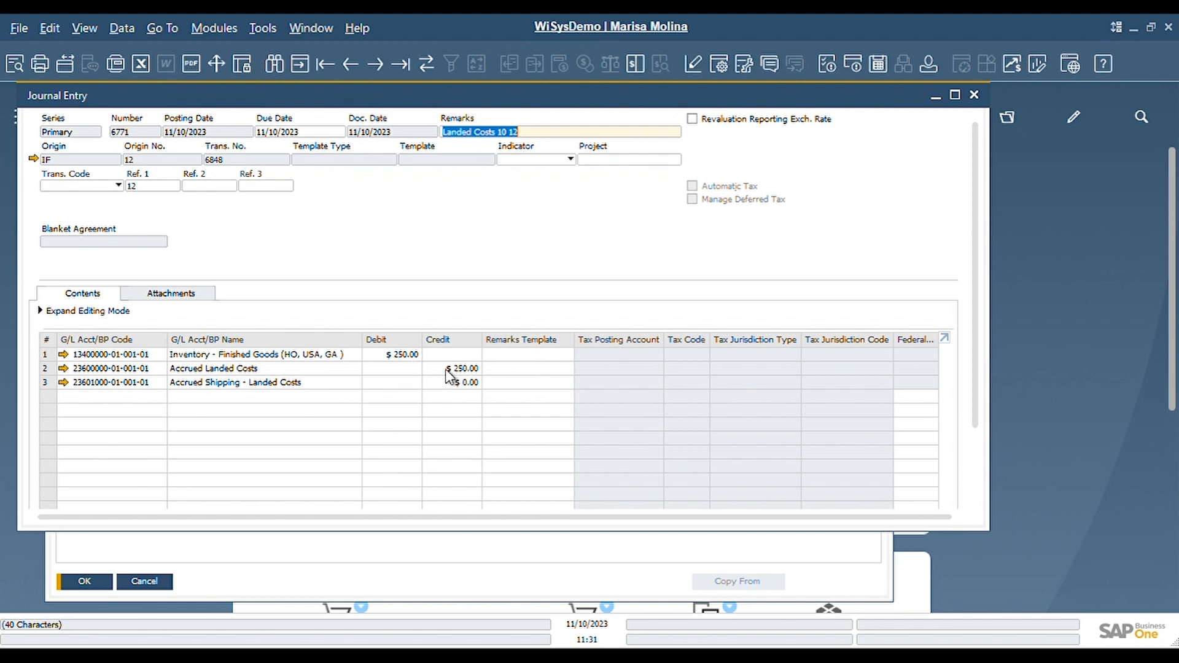
pyautogui.click(974, 95)
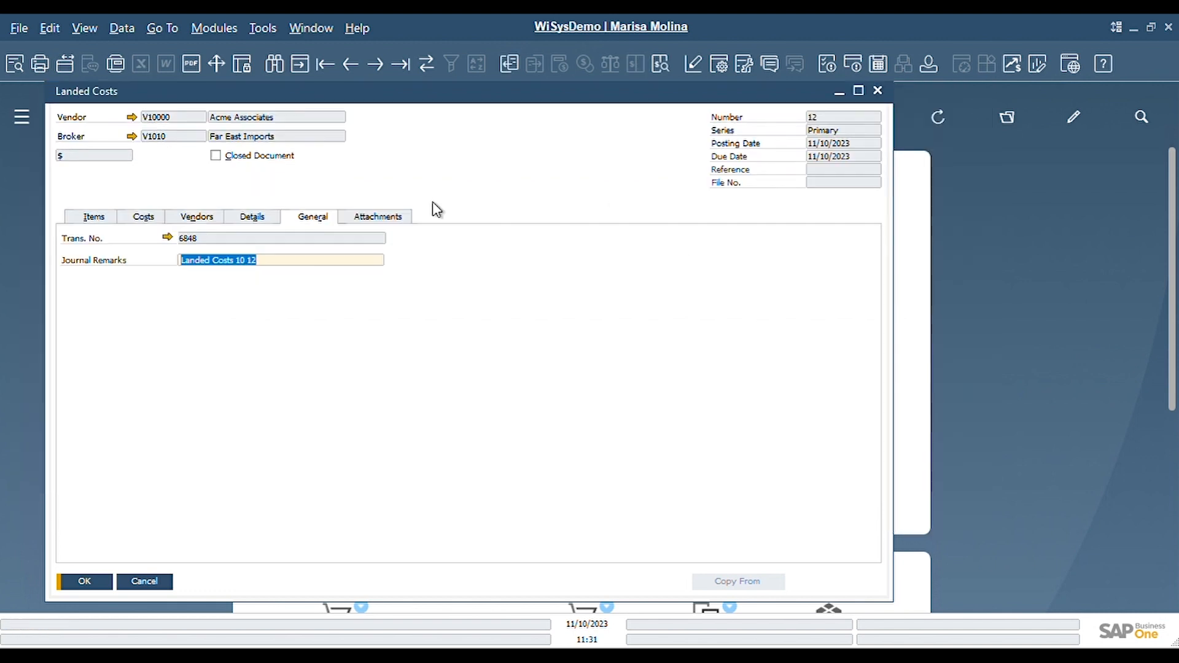
# Examine item A00001's inventory data and its Inventory Posting List, including the IF 11 entry, and return to the Landed Costs document
pyautogui.click(100, 220)
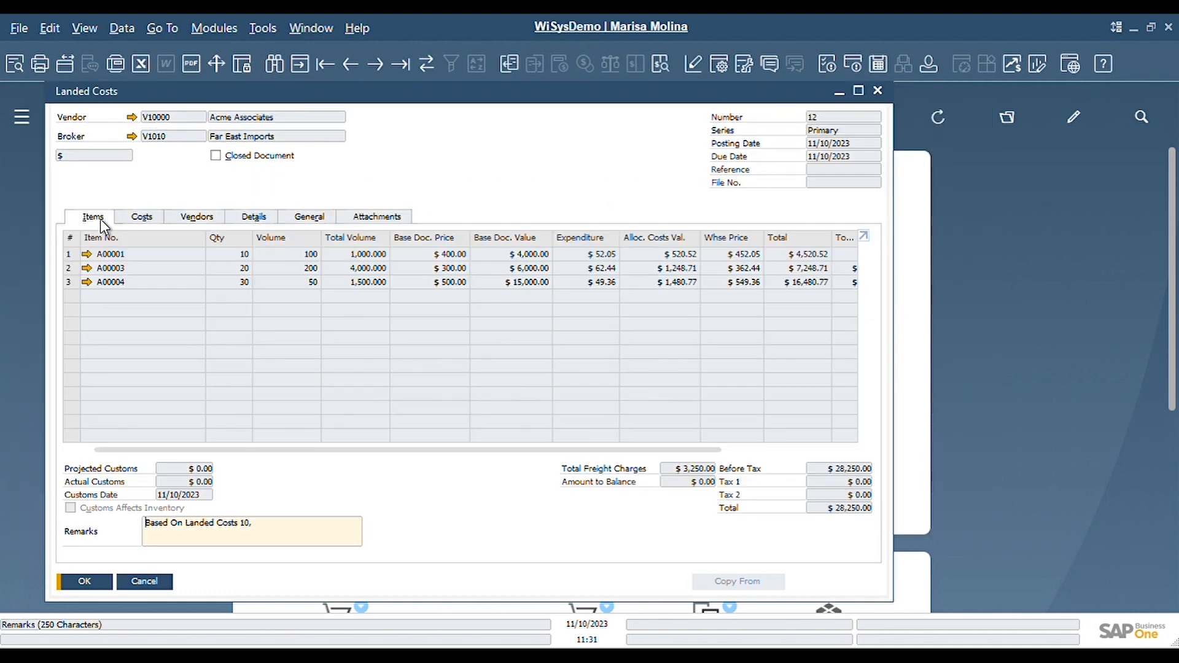
pyautogui.click(87, 255)
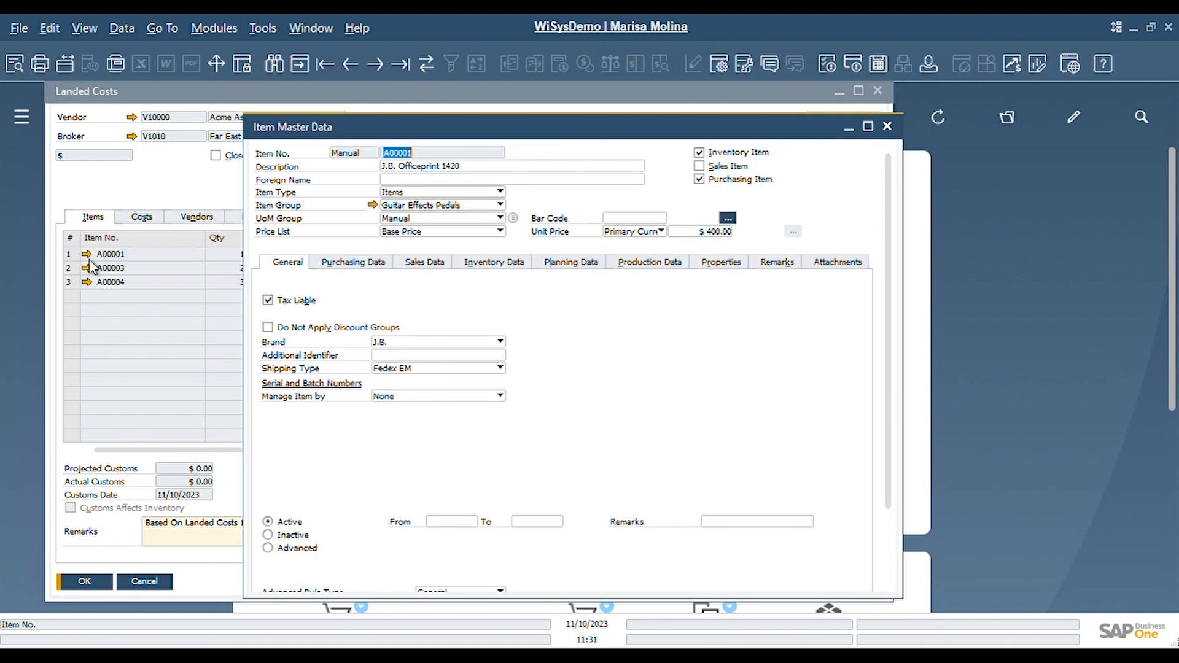
pyautogui.click(491, 264)
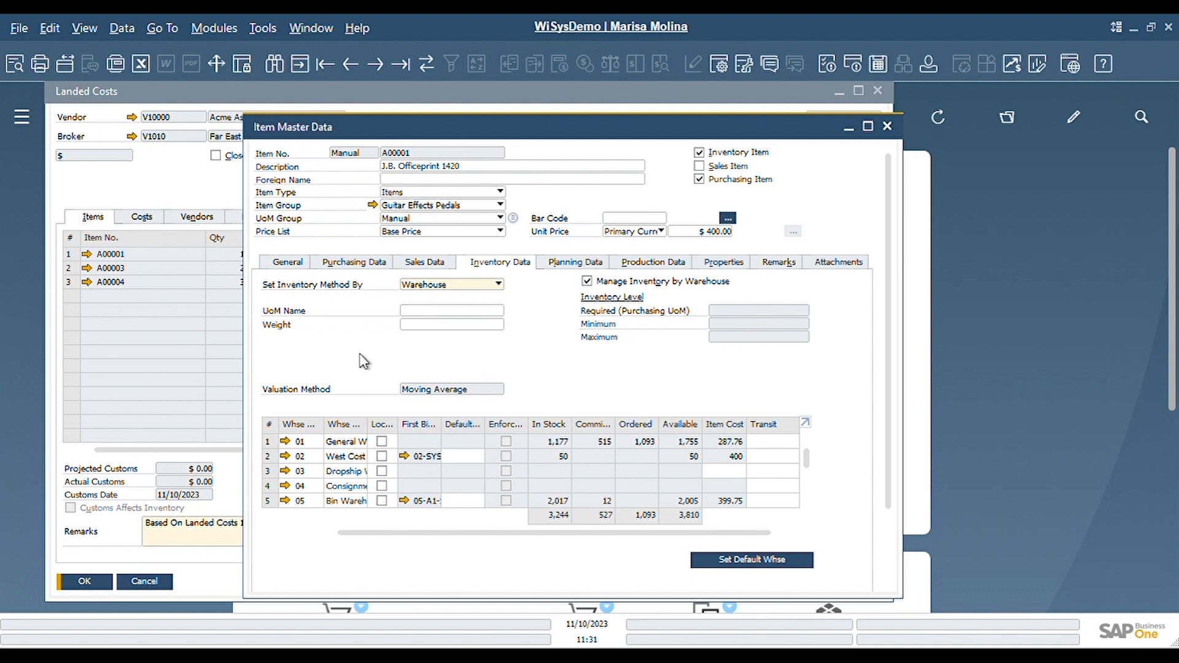
pyautogui.rightClick(495, 172)
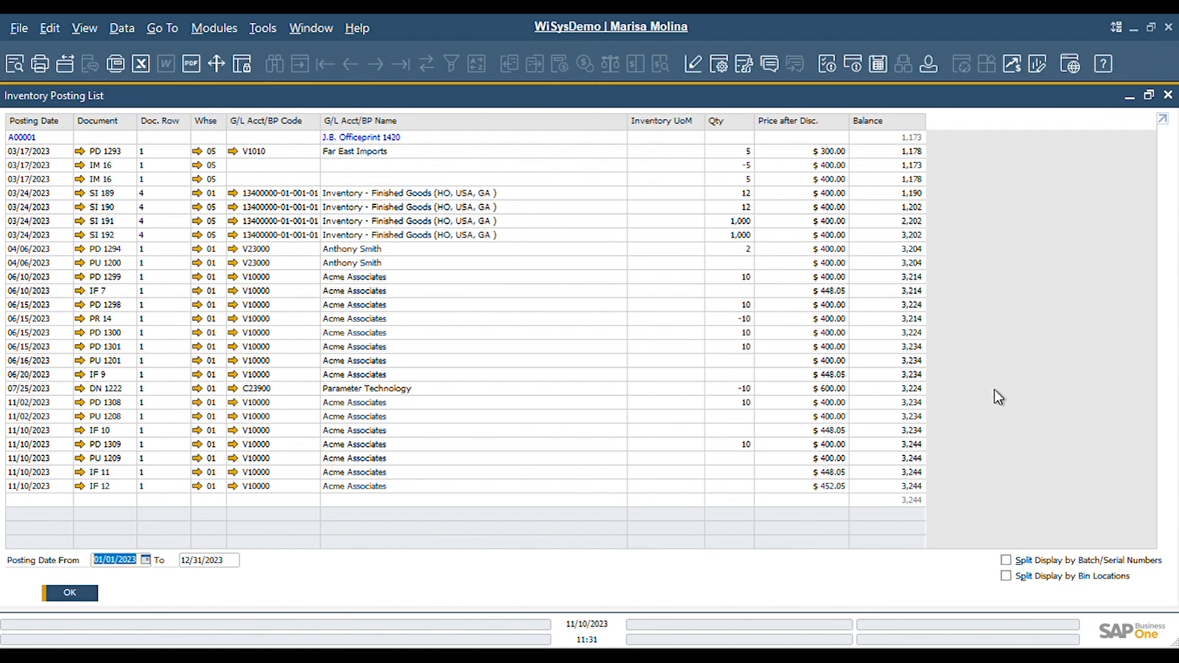
pyautogui.click(105, 476)
pyautogui.click(90, 597)
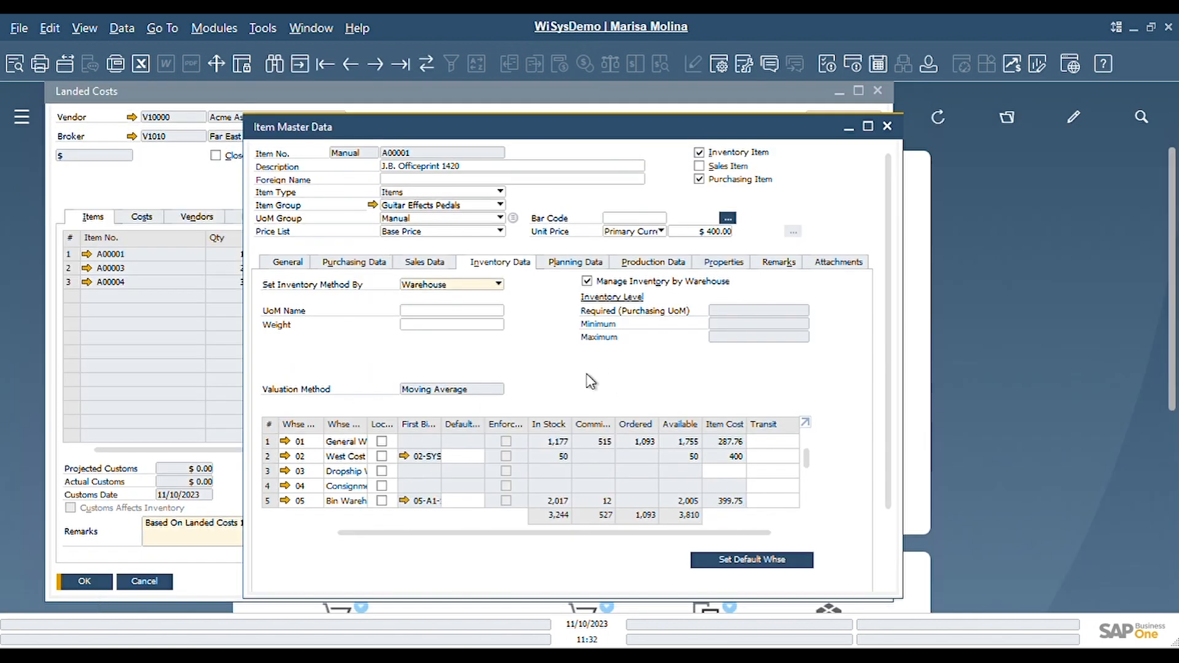
pyautogui.click(888, 127)
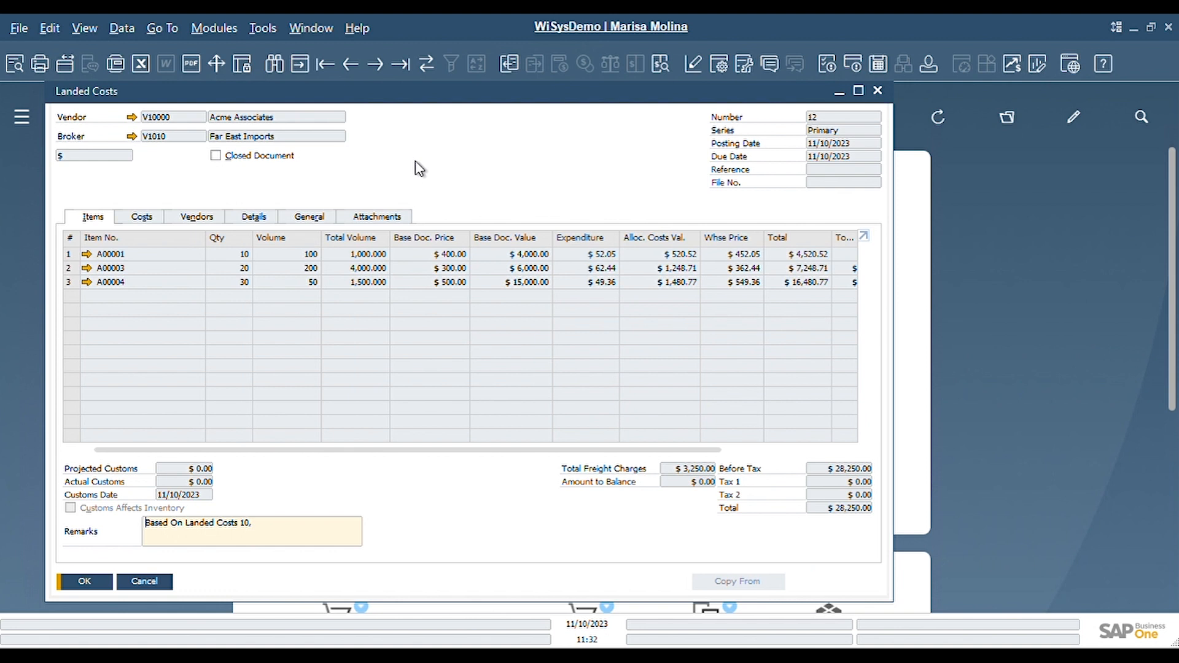
# Mark Landed Costs 12 as a closed document, update it, and review its costs and item lines
pyautogui.click(221, 160)
pyautogui.click(97, 587)
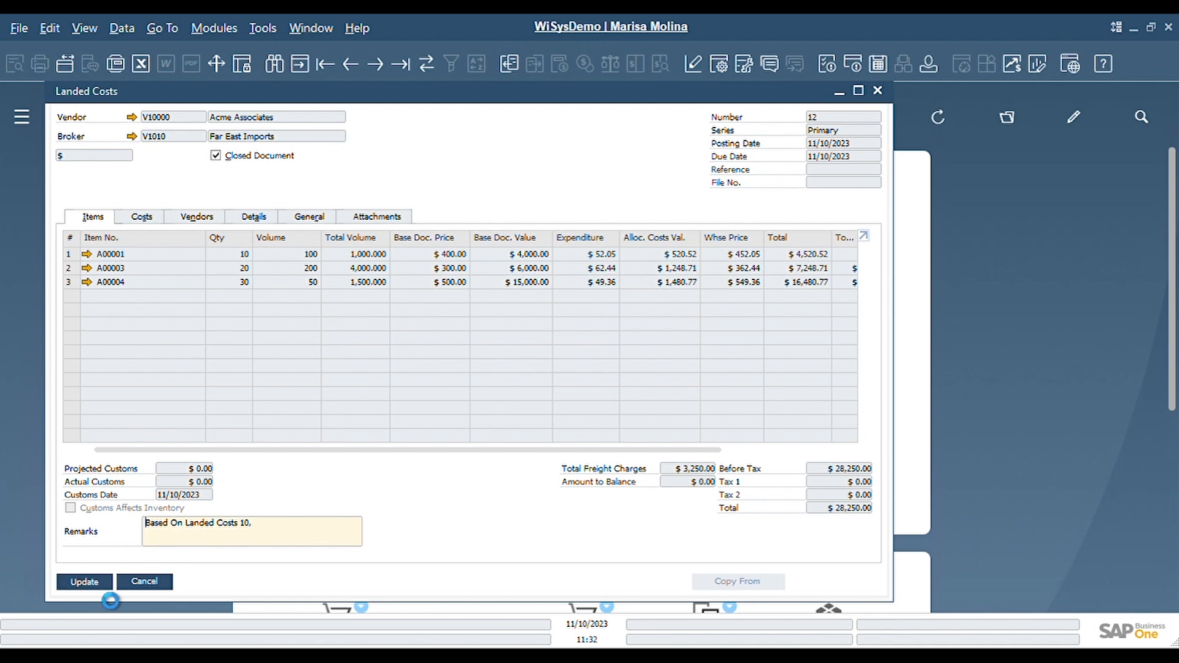
pyautogui.click(146, 220)
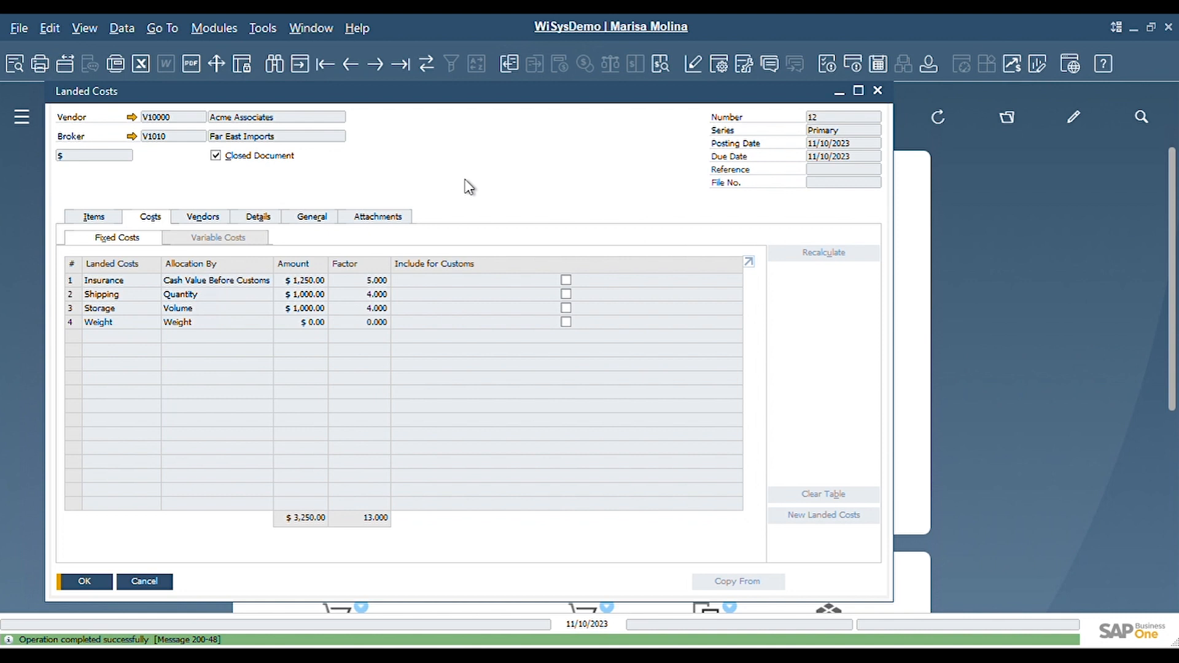
pyautogui.click(95, 217)
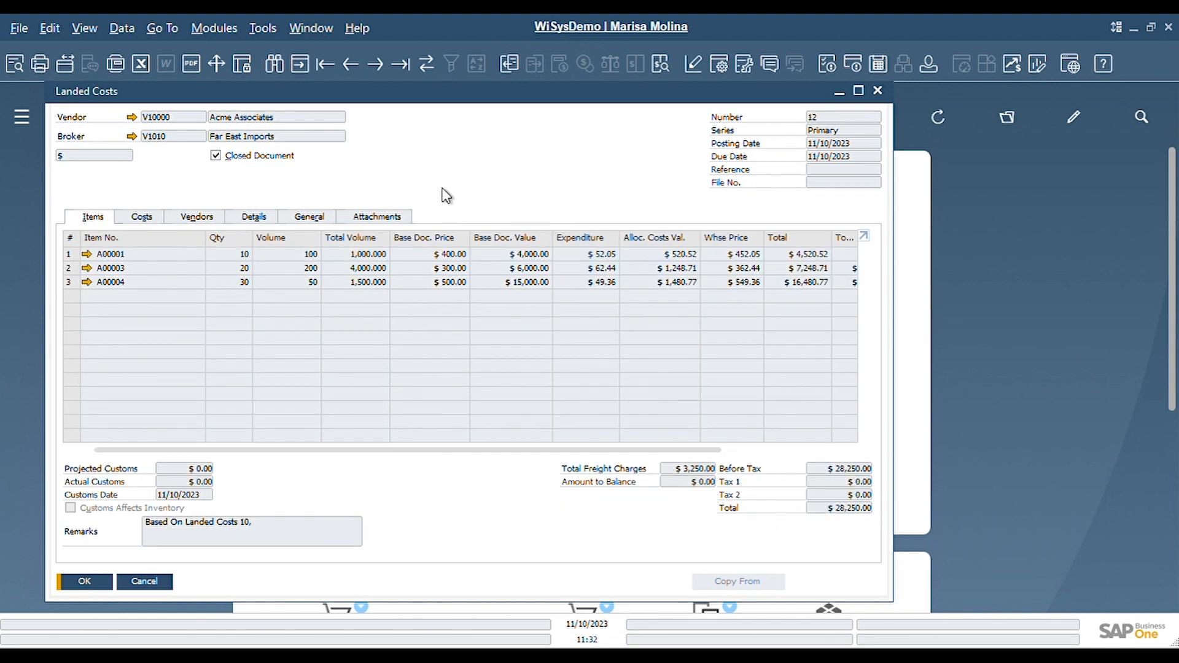